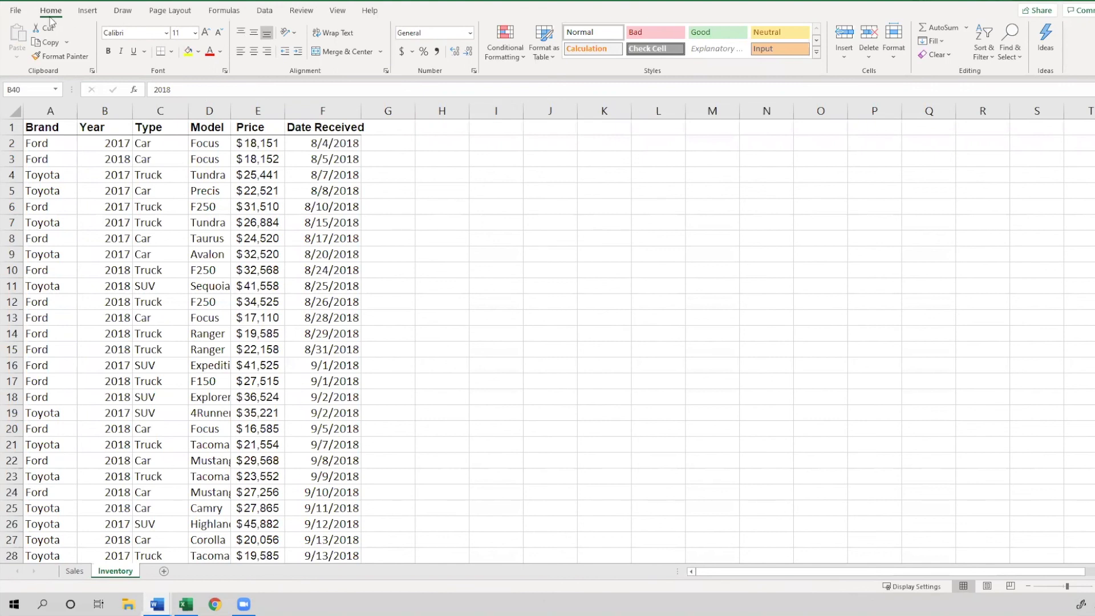
pyautogui.click(50, 20)
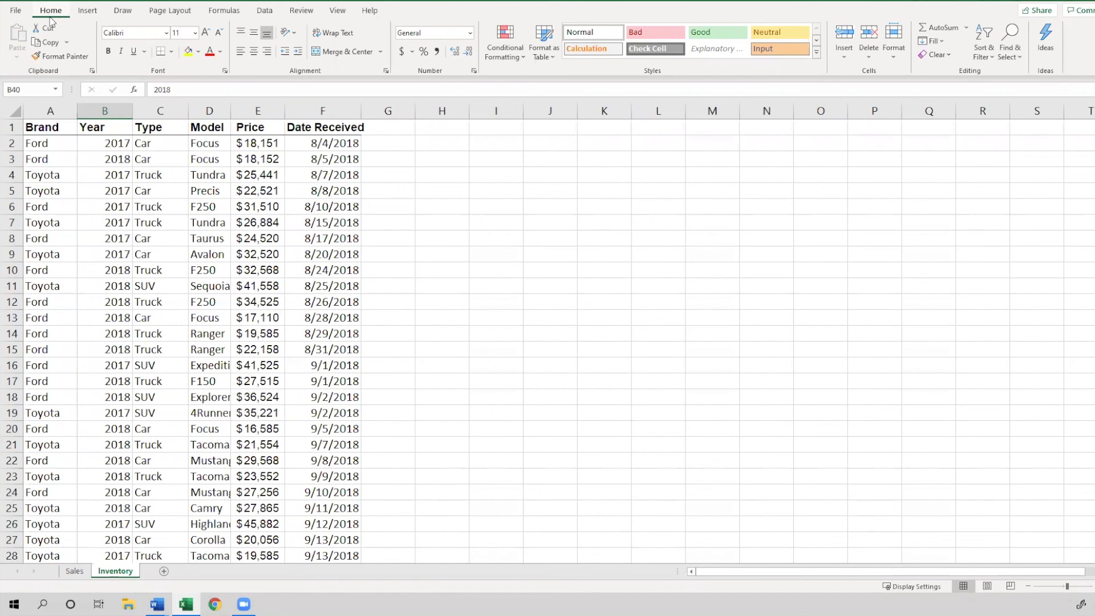
pyautogui.click(84, 11)
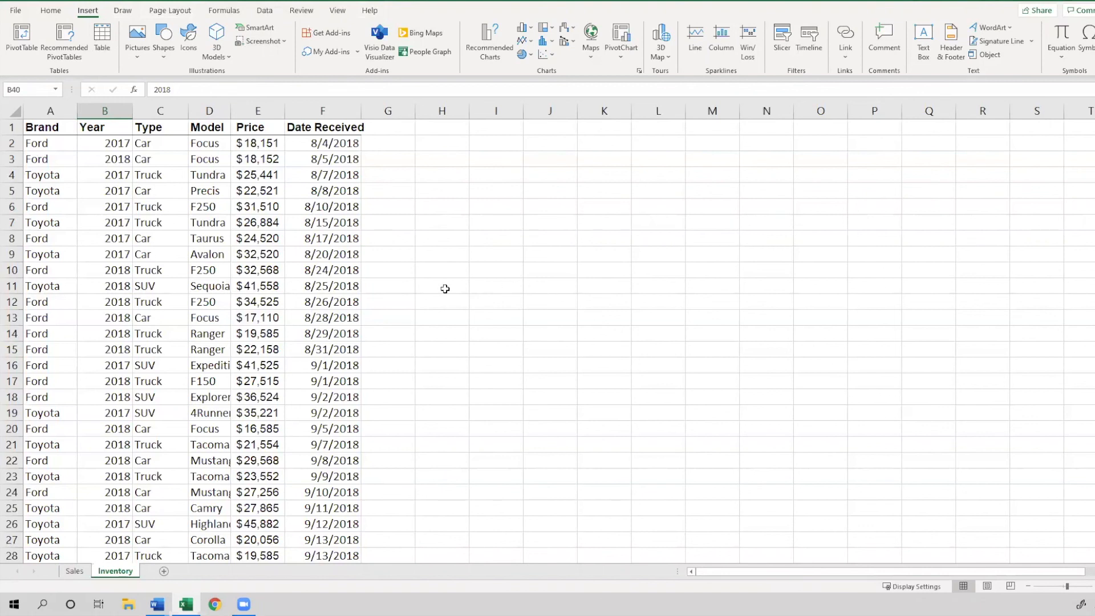
pyautogui.click(185, 328)
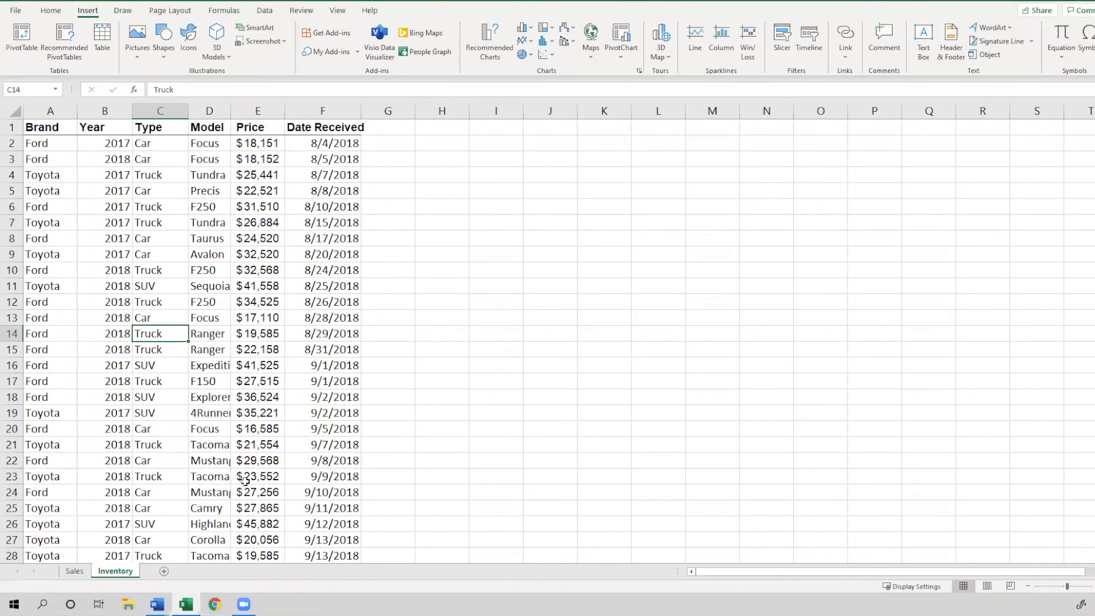
pyautogui.click(76, 572)
pyautogui.click(117, 571)
pyautogui.click(77, 572)
pyautogui.click(111, 573)
pyautogui.hotkey('alt', 'Tab')
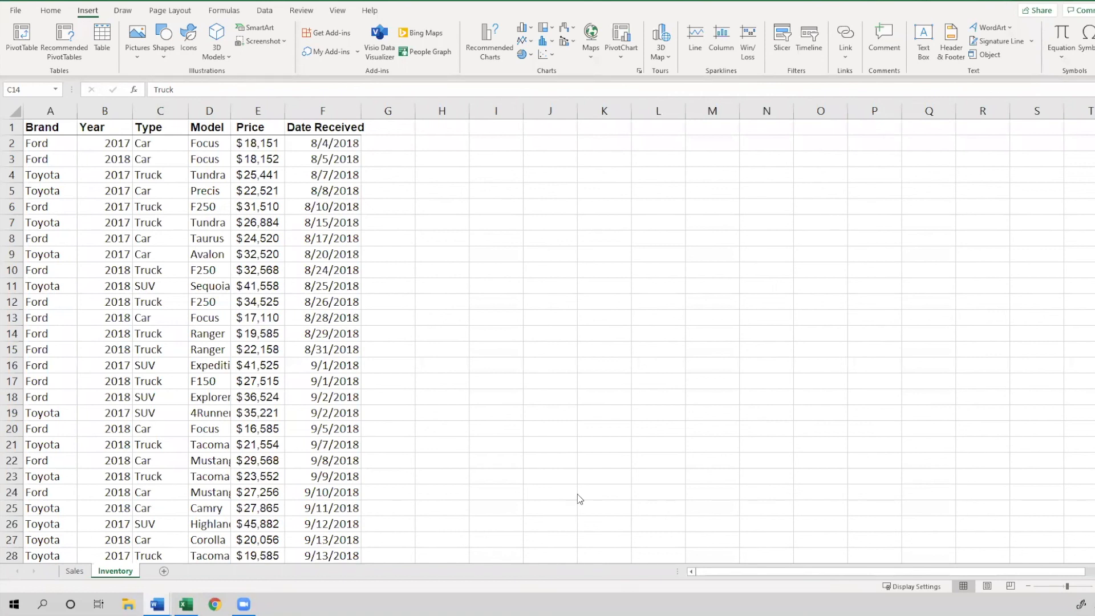
pyautogui.click(54, 12)
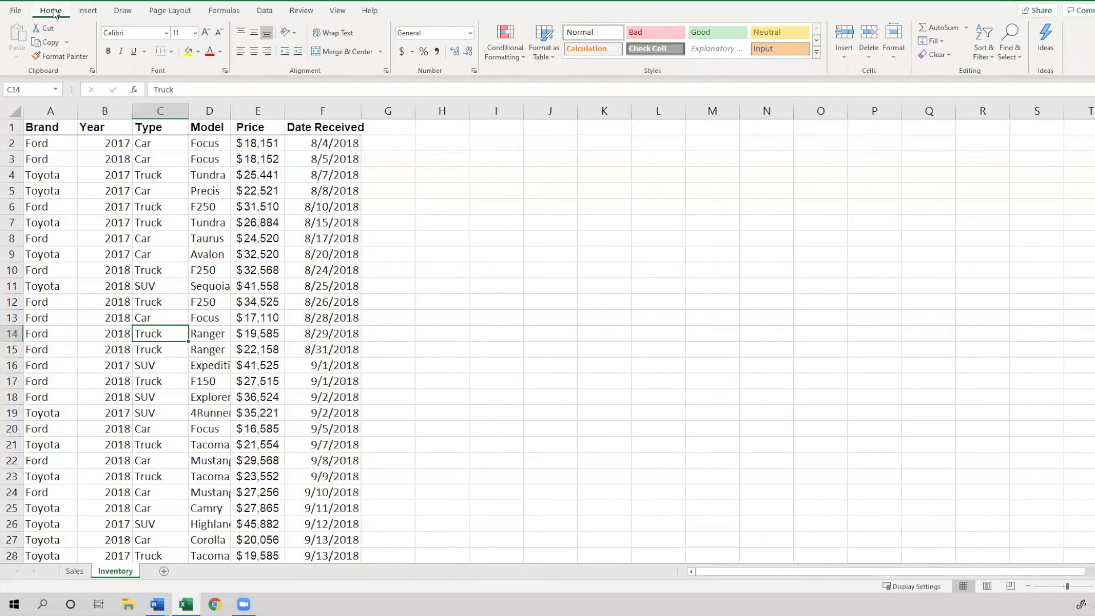
pyautogui.click(273, 11)
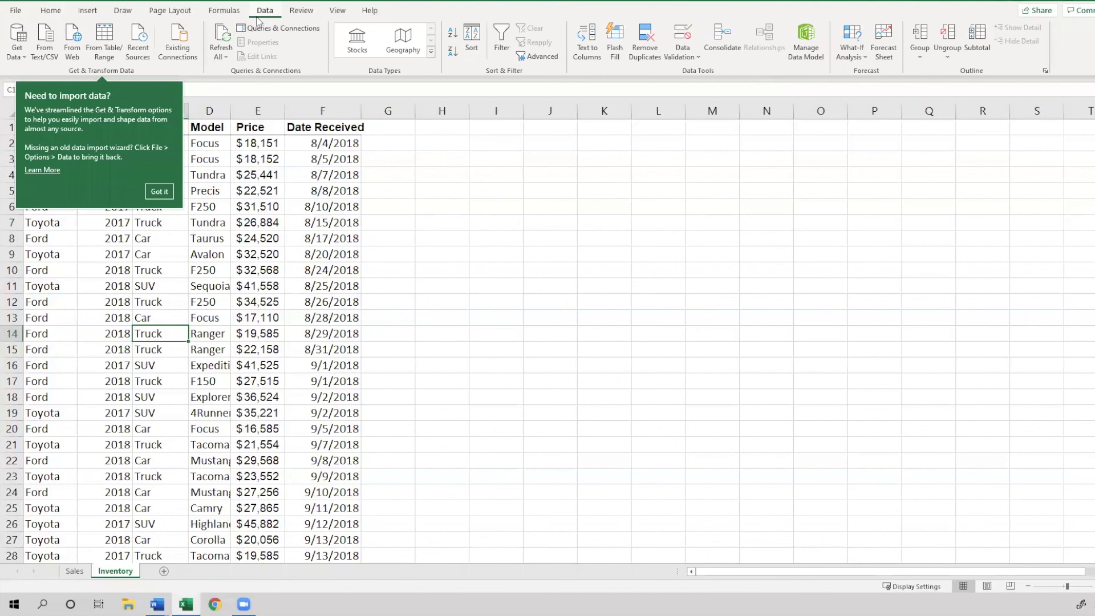
pyautogui.click(285, 12)
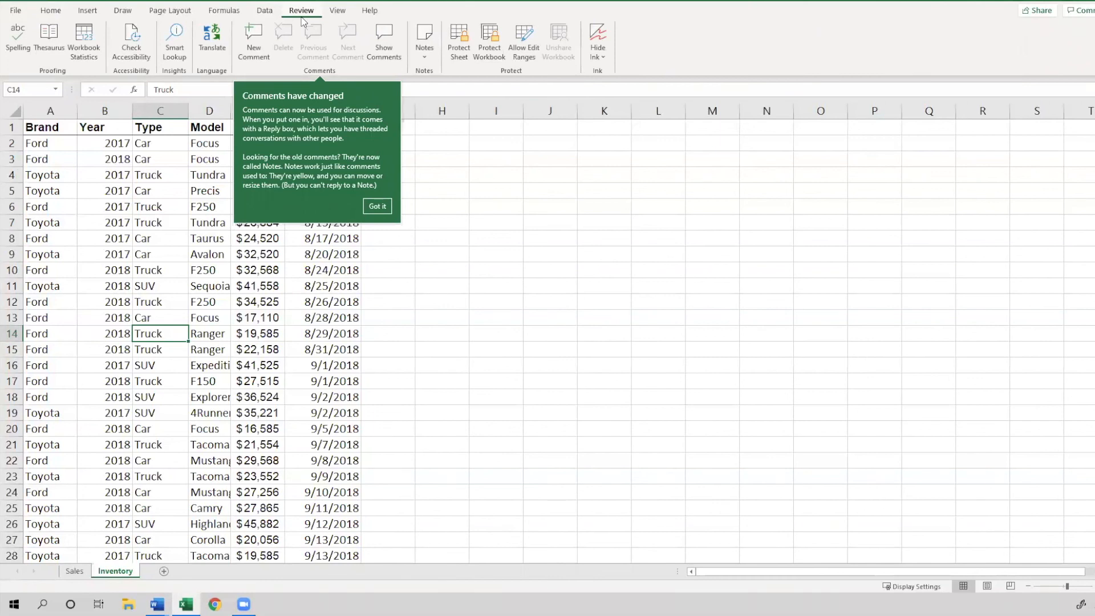
pyautogui.click(368, 207)
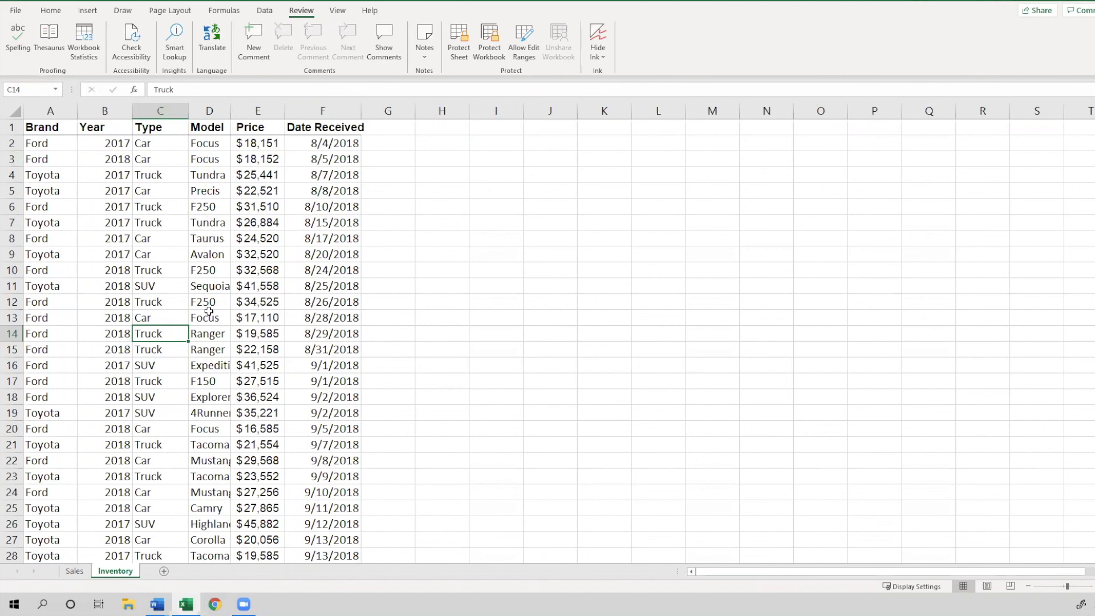
pyautogui.hotkey('alt', 'Tab')
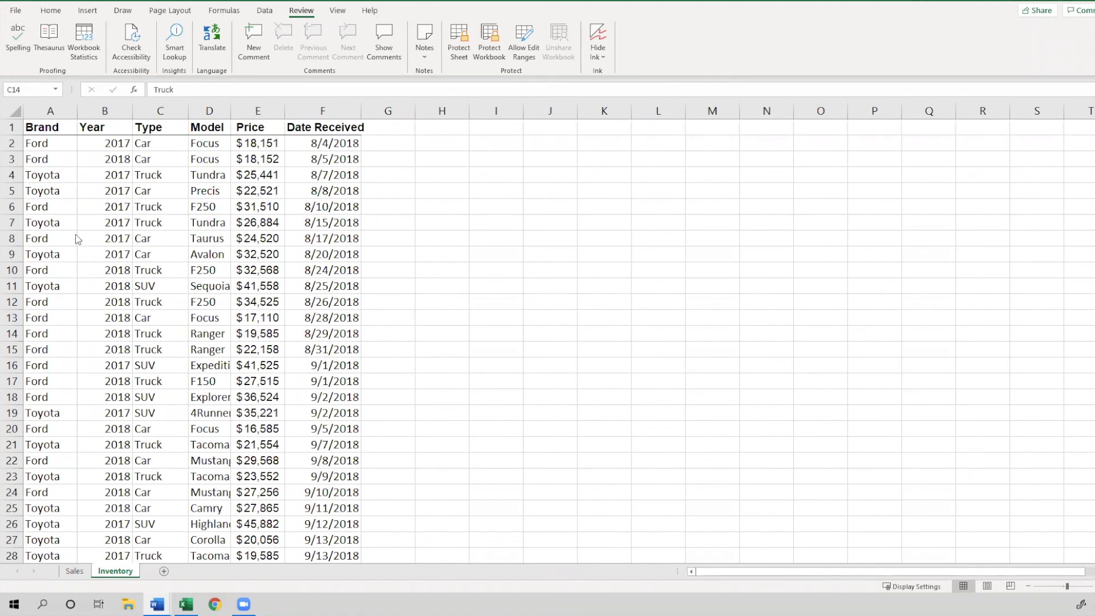
pyautogui.click(8, 166)
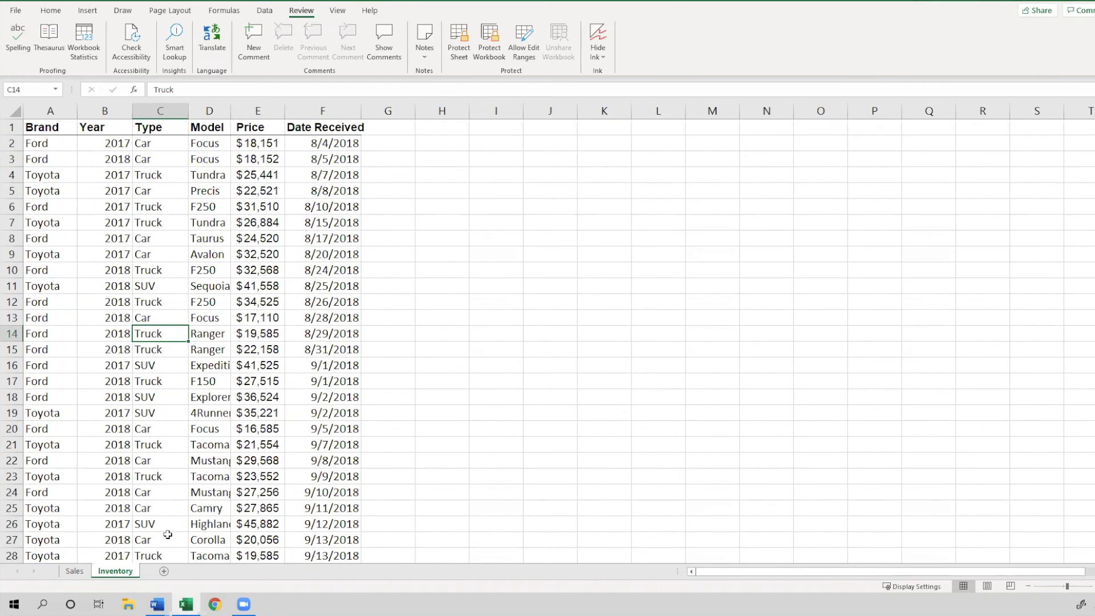
# Examine the Inventory sheet's columns from Brand through Date Received
pyautogui.click(172, 105)
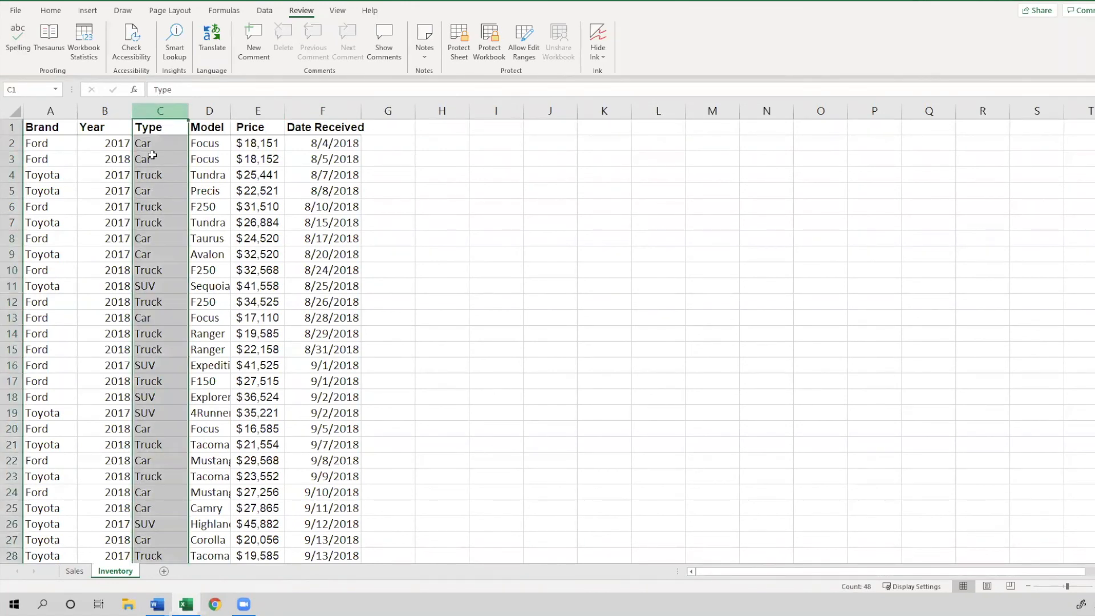
pyautogui.click(146, 191)
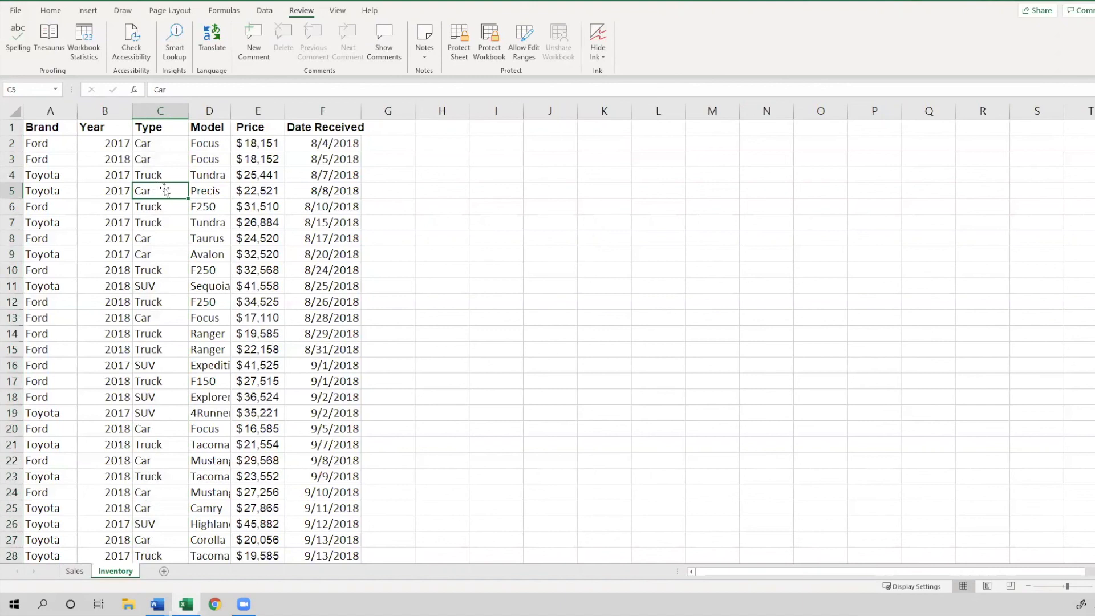
pyautogui.click(38, 125)
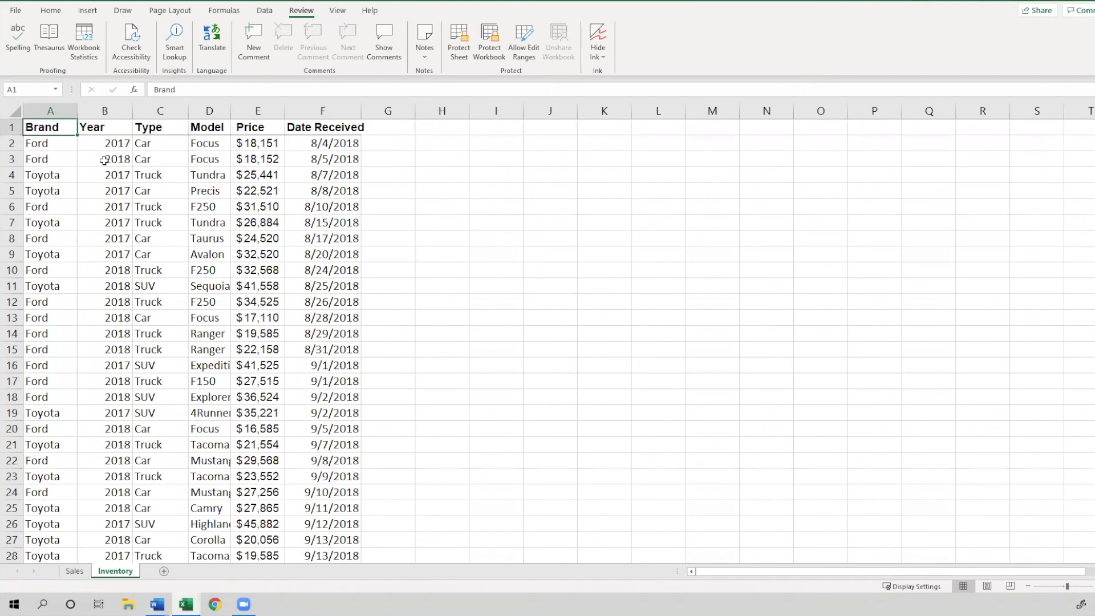
pyautogui.click(321, 126)
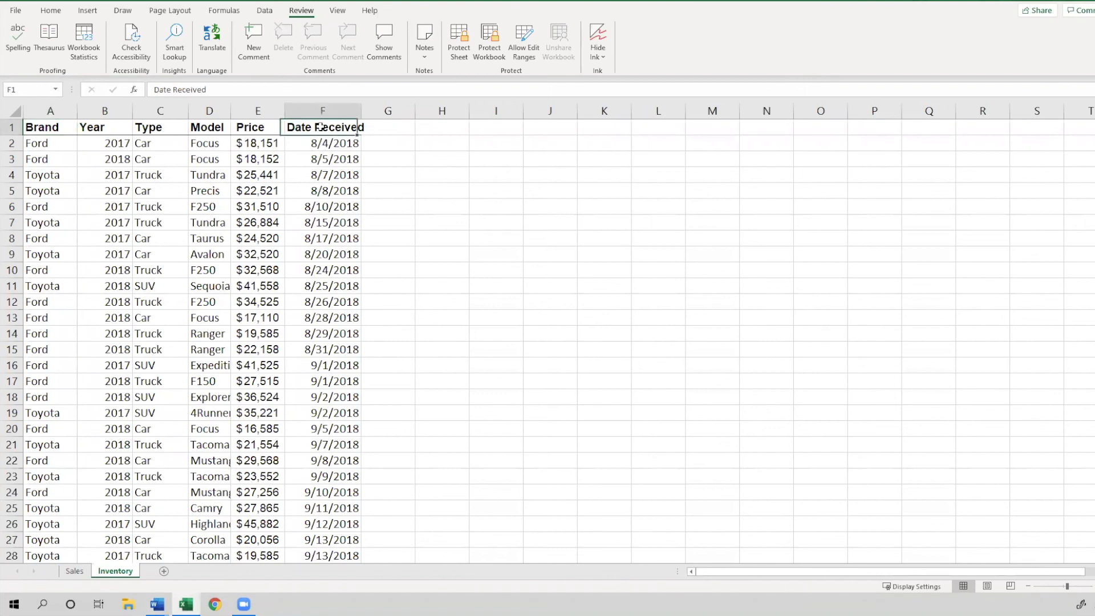
pyautogui.click(267, 11)
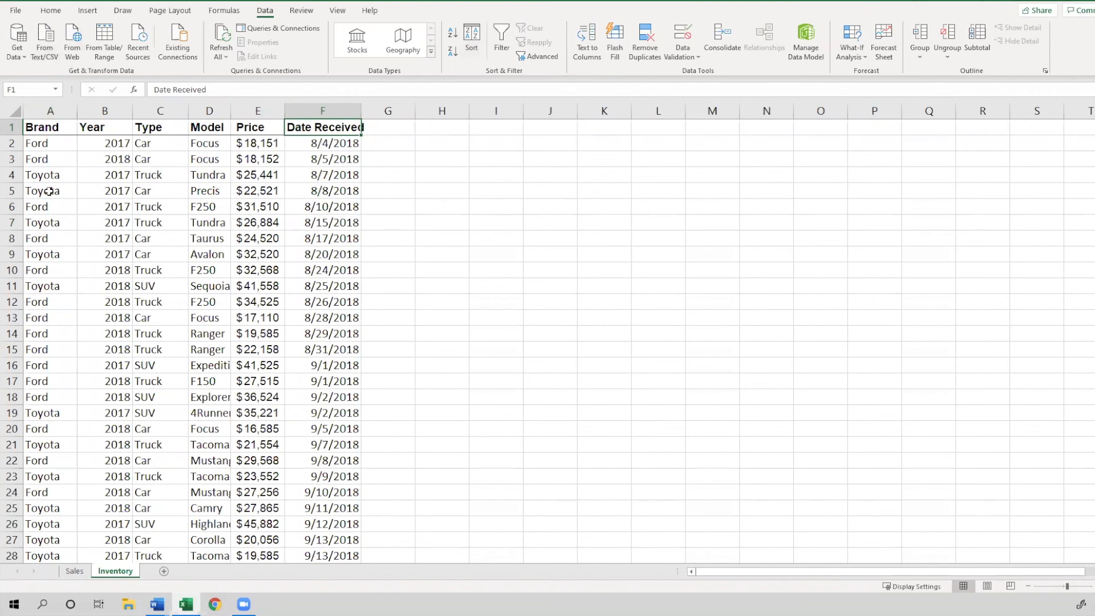
pyautogui.click(53, 16)
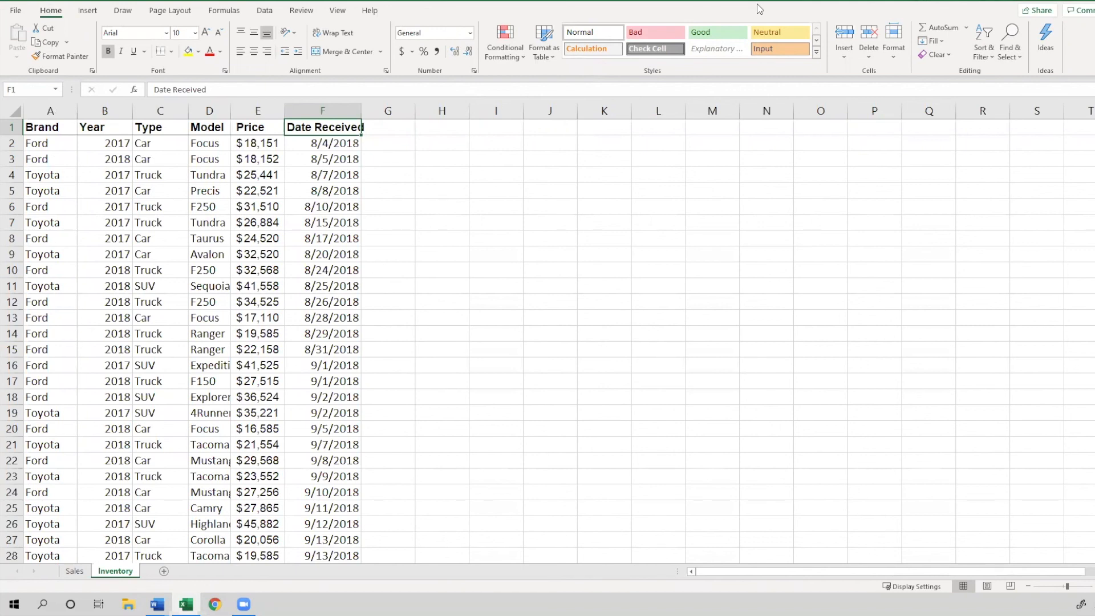
# Sort the table by Price from lowest to highest and undo the sort
pyautogui.click(985, 57)
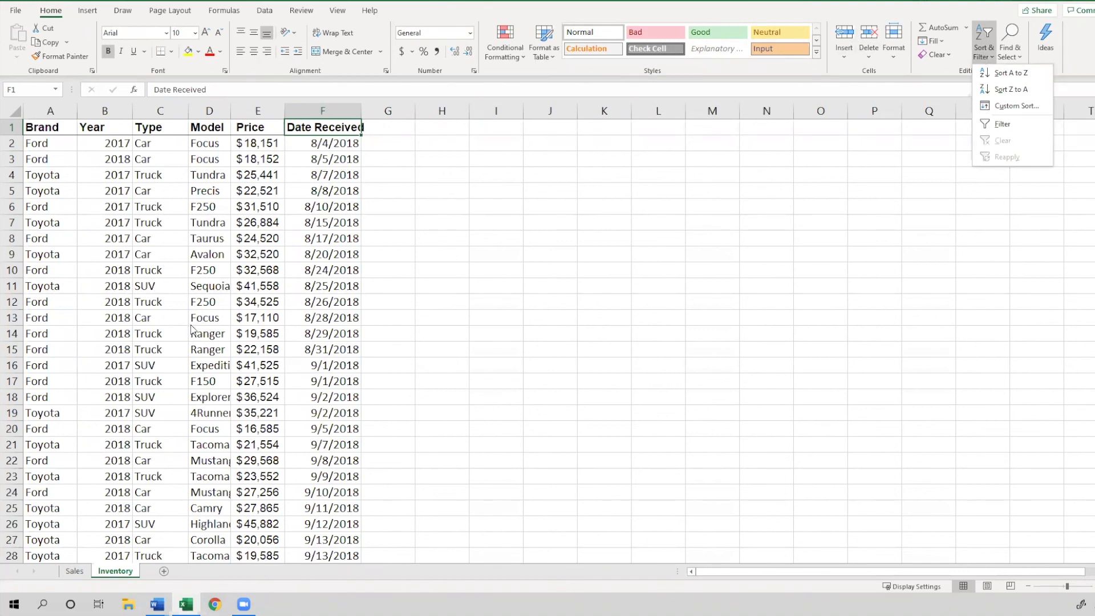
pyautogui.click(253, 133)
pyautogui.click(252, 130)
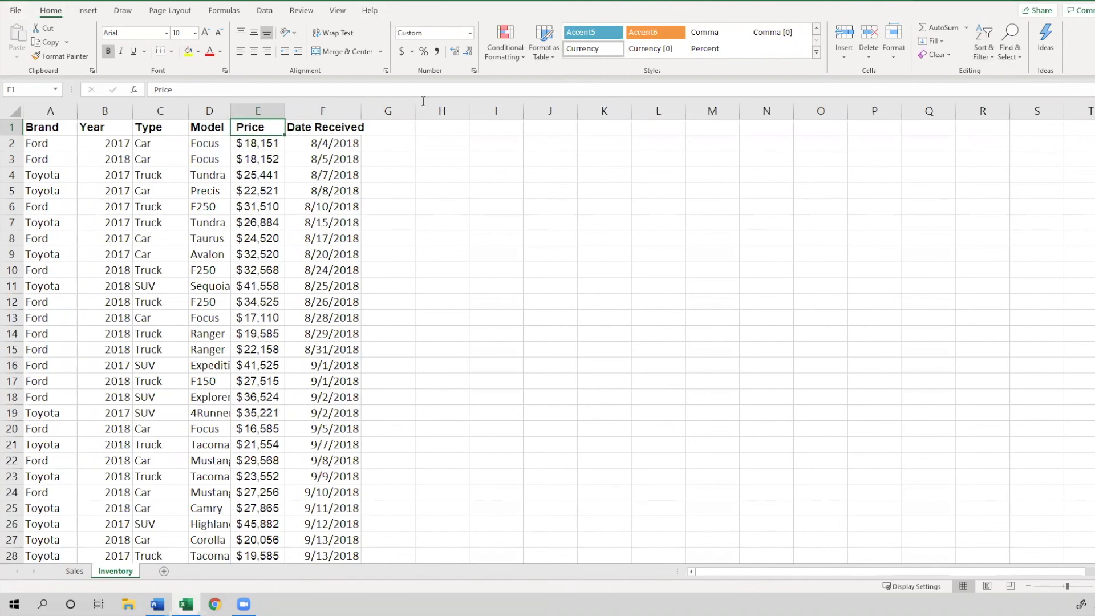
pyautogui.click(984, 48)
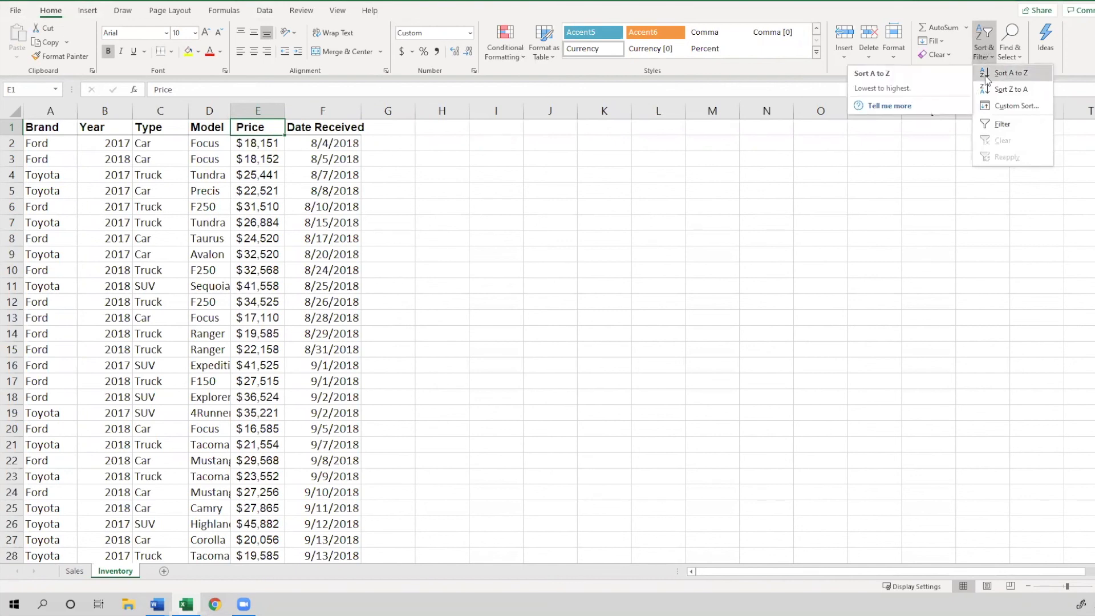
pyautogui.click(986, 74)
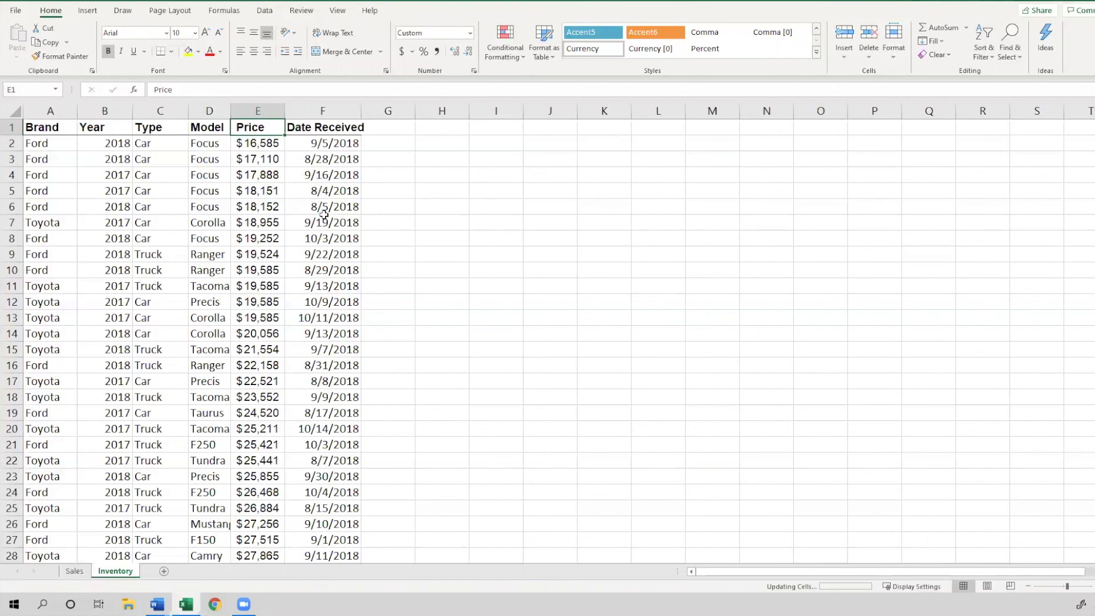
pyautogui.hotkey('ctrl', 'z')
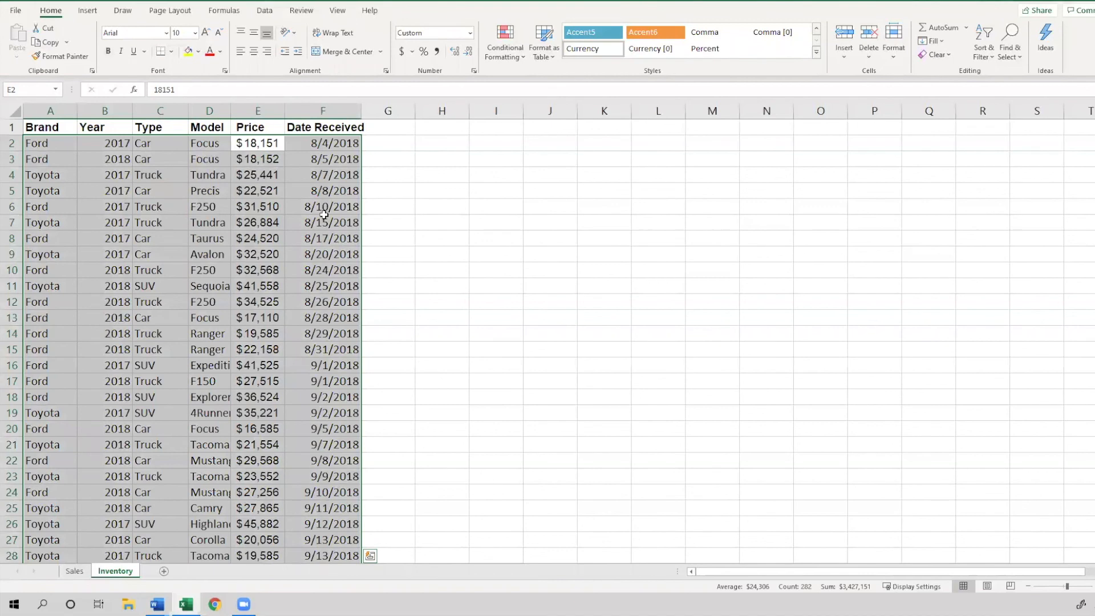
# Sort the table by Price from lowest to highest
pyautogui.click(250, 128)
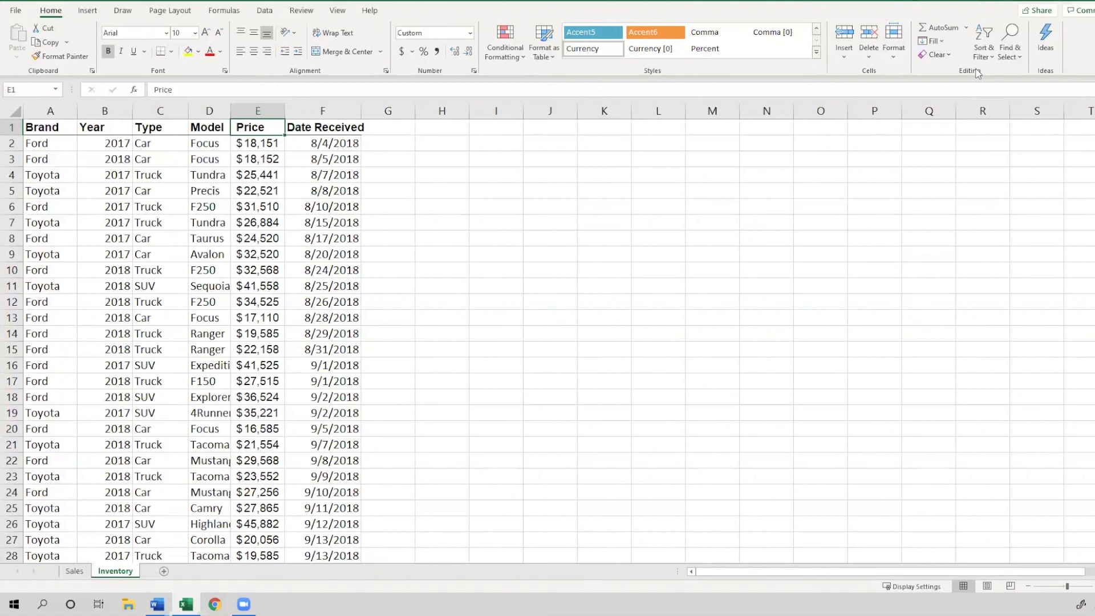
pyautogui.click(983, 53)
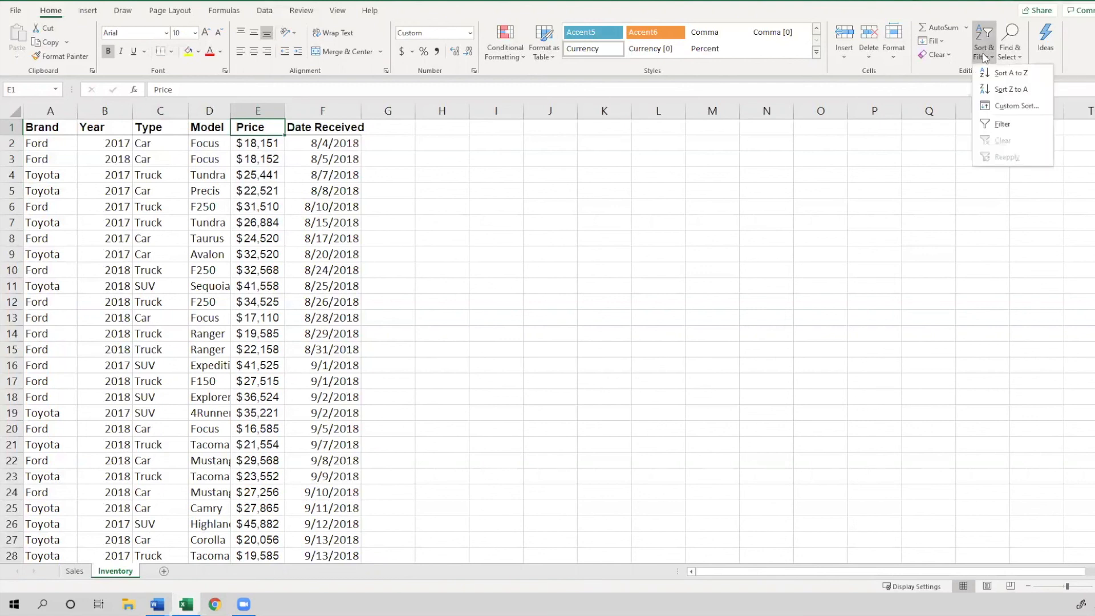
pyautogui.click(1007, 73)
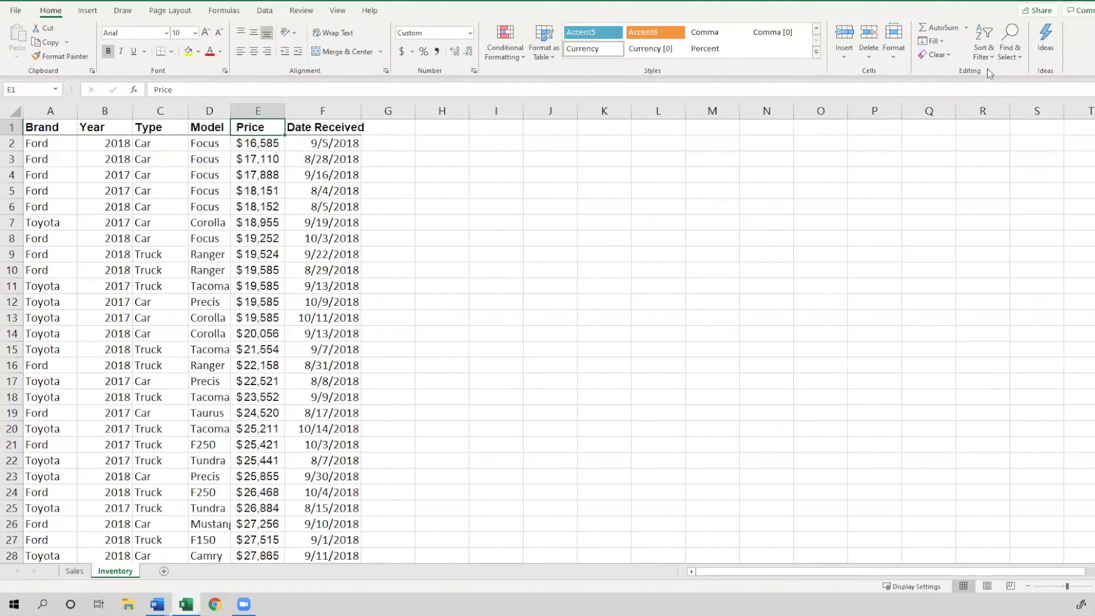
# Sort the table by Year from smallest to largest
pyautogui.hotkey('alt', 'Tab')
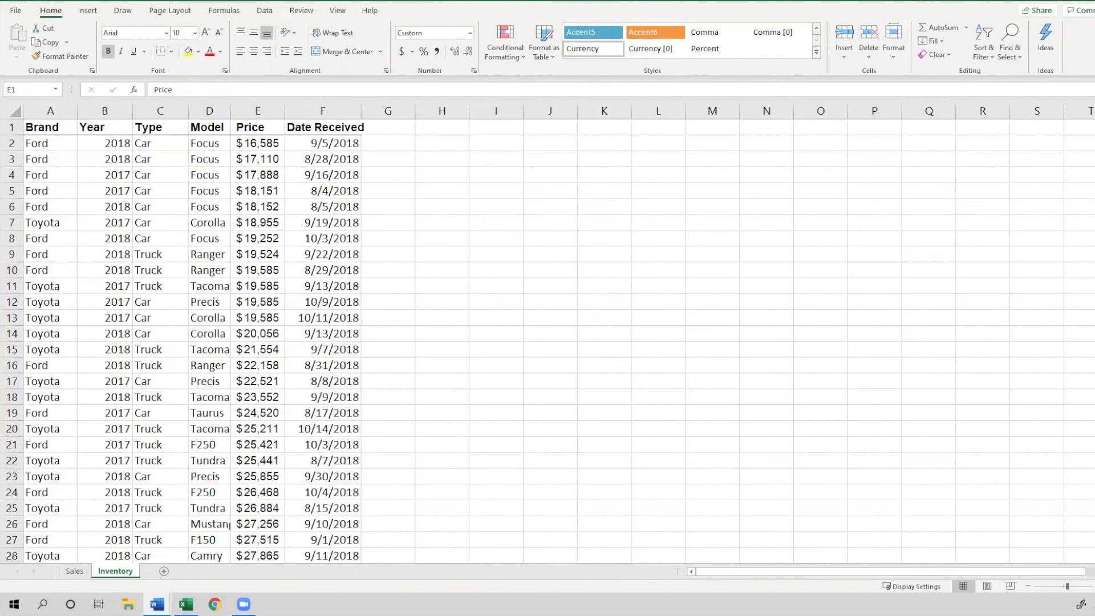
pyautogui.hotkey('alt', 'Tab')
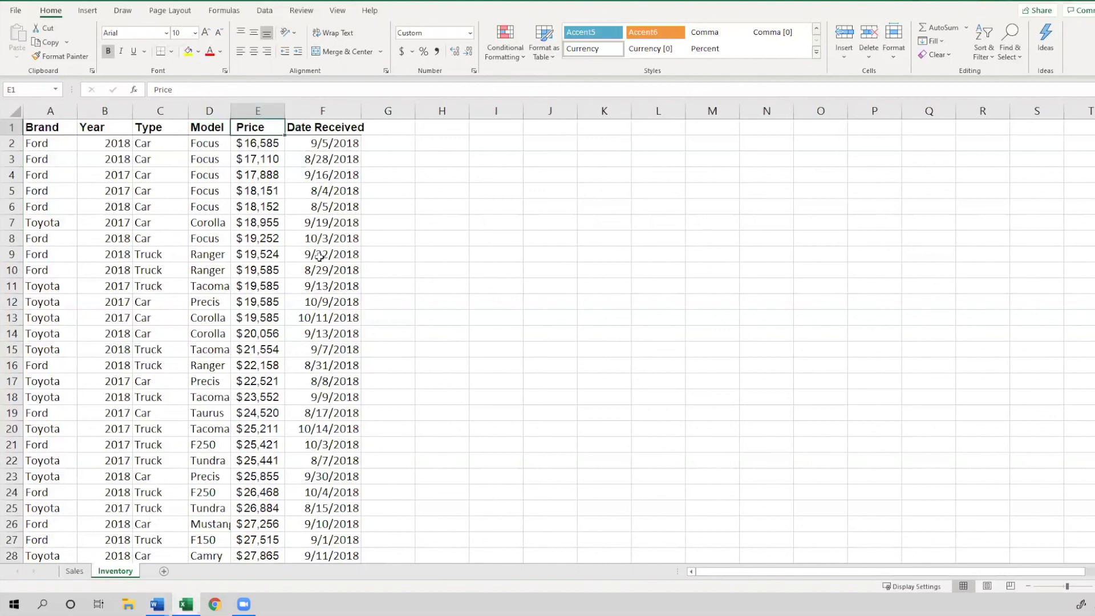
pyautogui.click(106, 126)
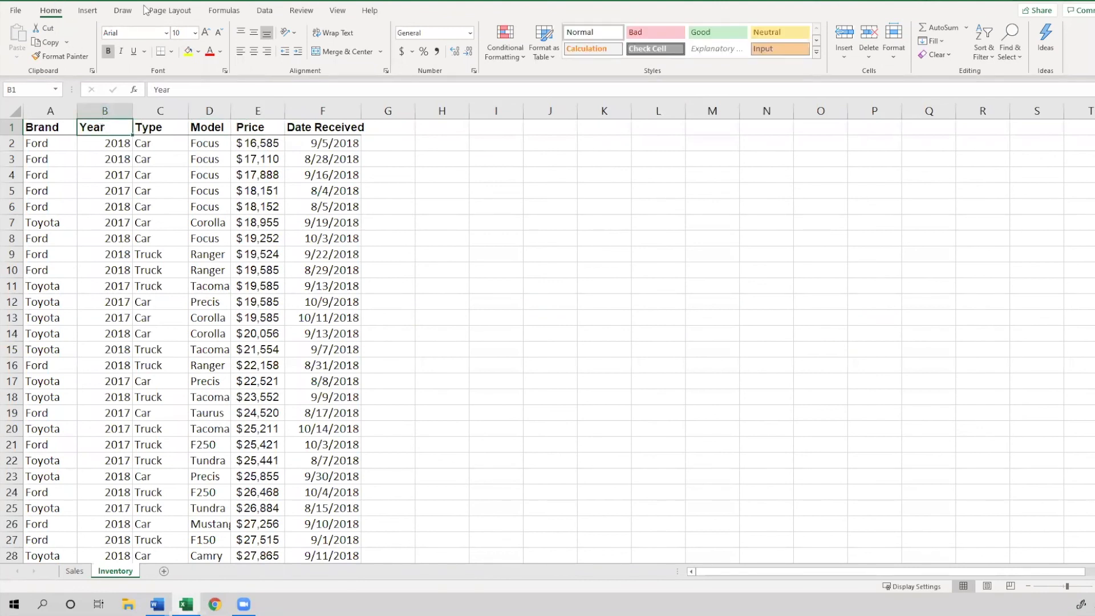
pyautogui.click(984, 50)
pyautogui.click(1001, 73)
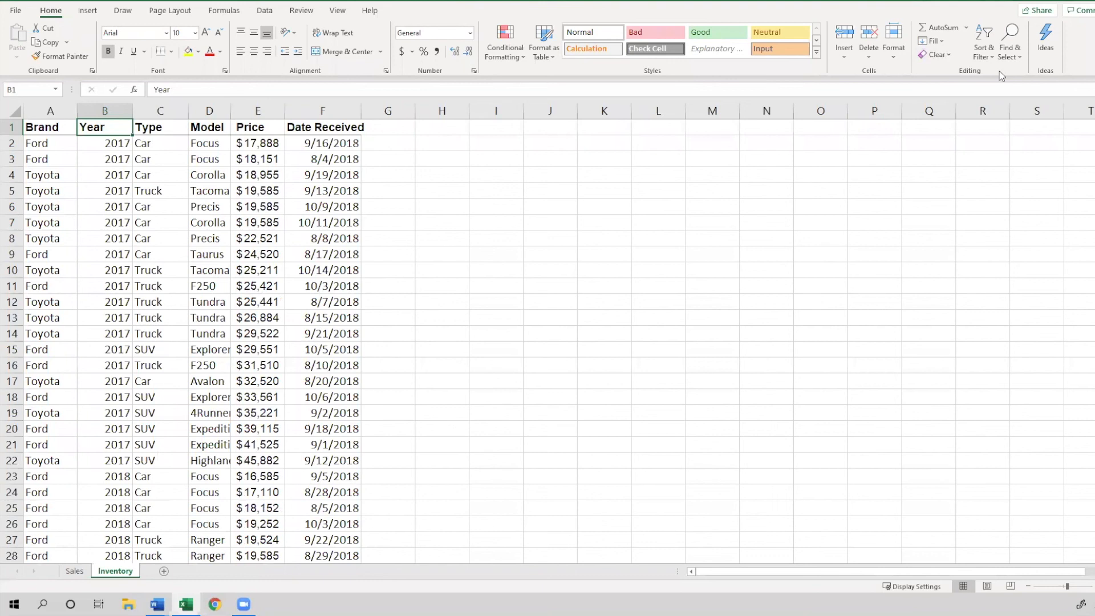
pyautogui.press('Down')
pyautogui.click(109, 508)
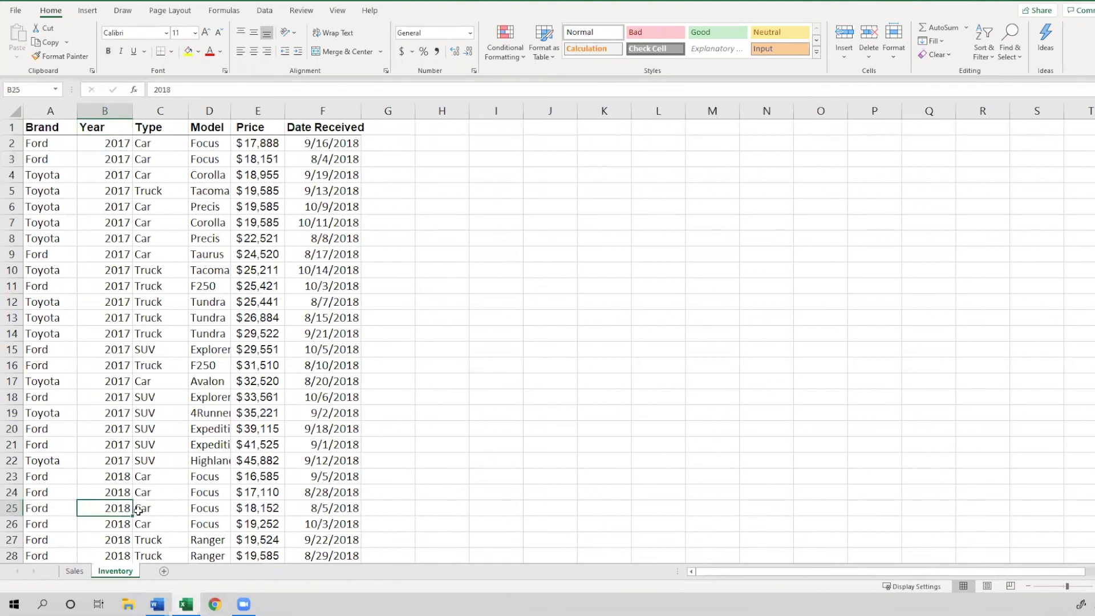
pyautogui.hotkey('alt', 'Tab')
pyautogui.click(234, 203)
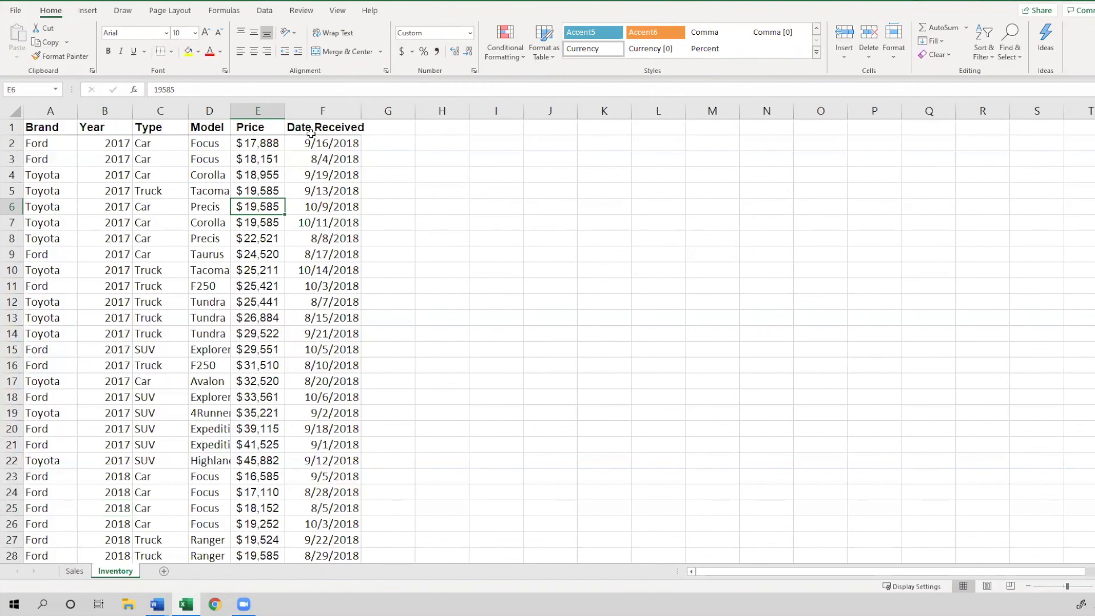
# Open Custom Sort for the table and set the first sort level to Brand
pyautogui.click(310, 132)
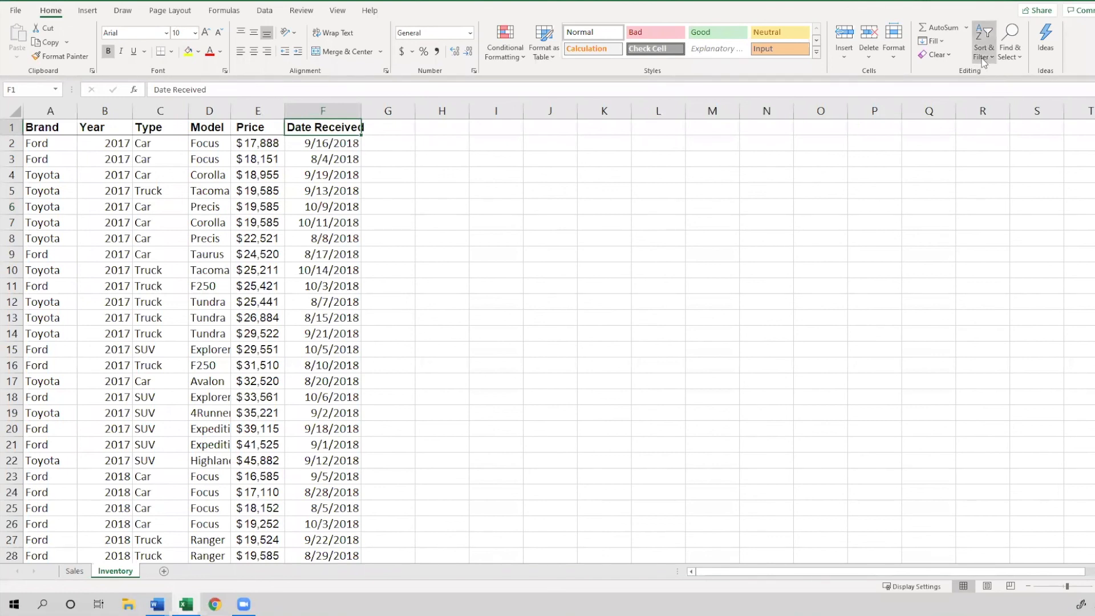
pyautogui.click(988, 51)
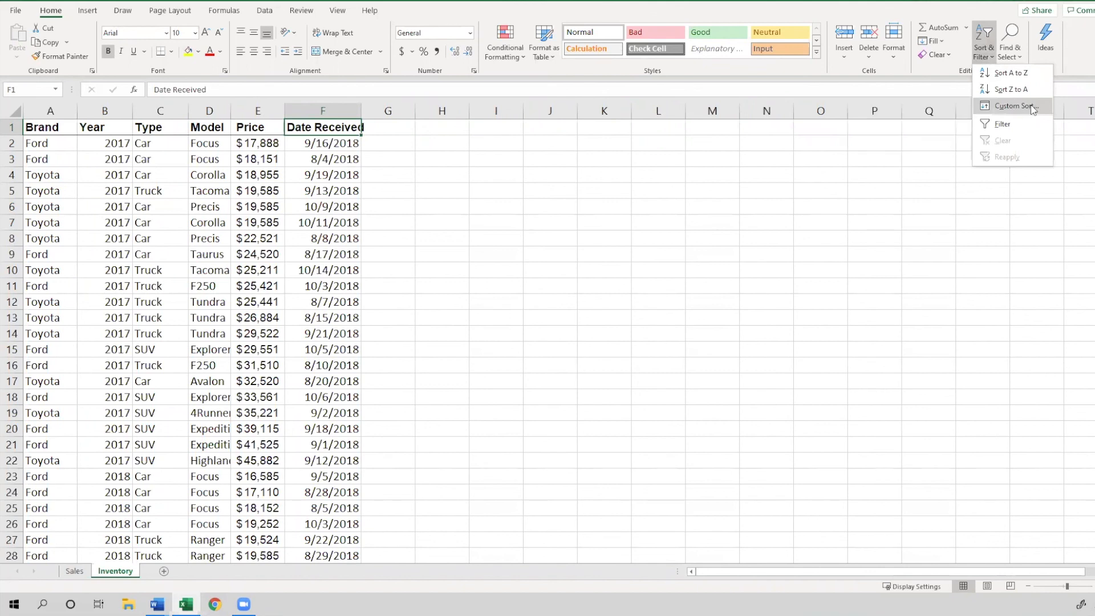
pyautogui.click(1015, 106)
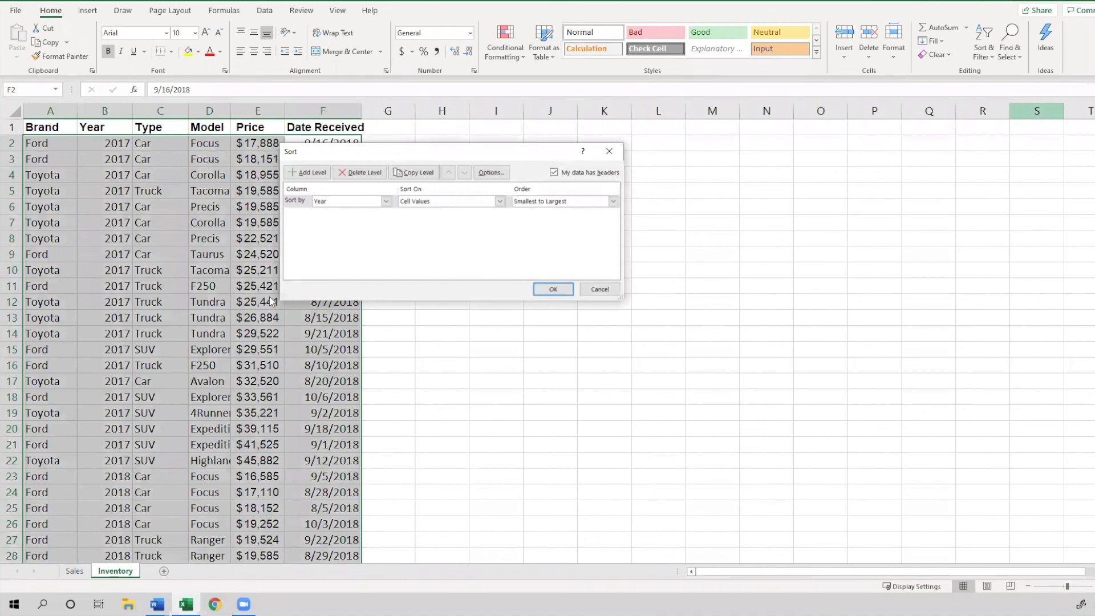
pyautogui.click(386, 202)
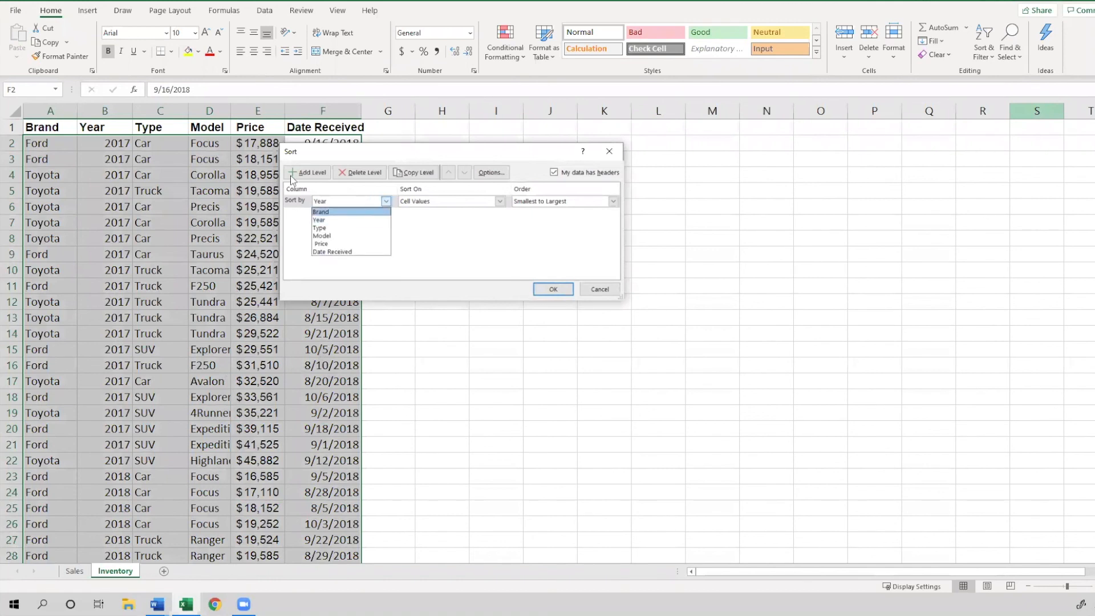
pyautogui.click(304, 145)
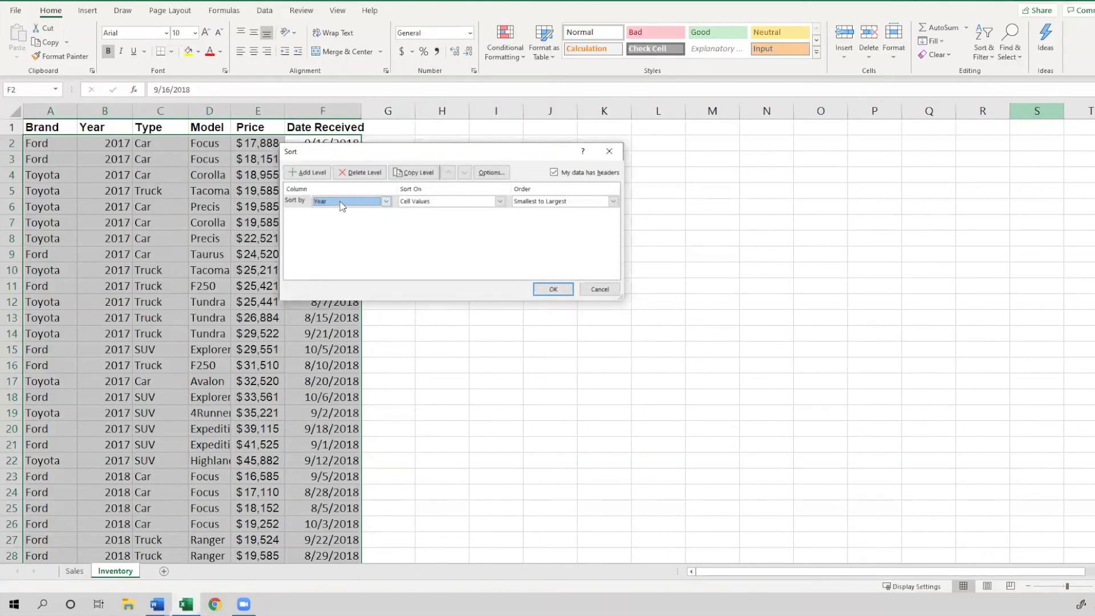
pyautogui.moveTo(350, 153); pyautogui.dragTo(364, 149)
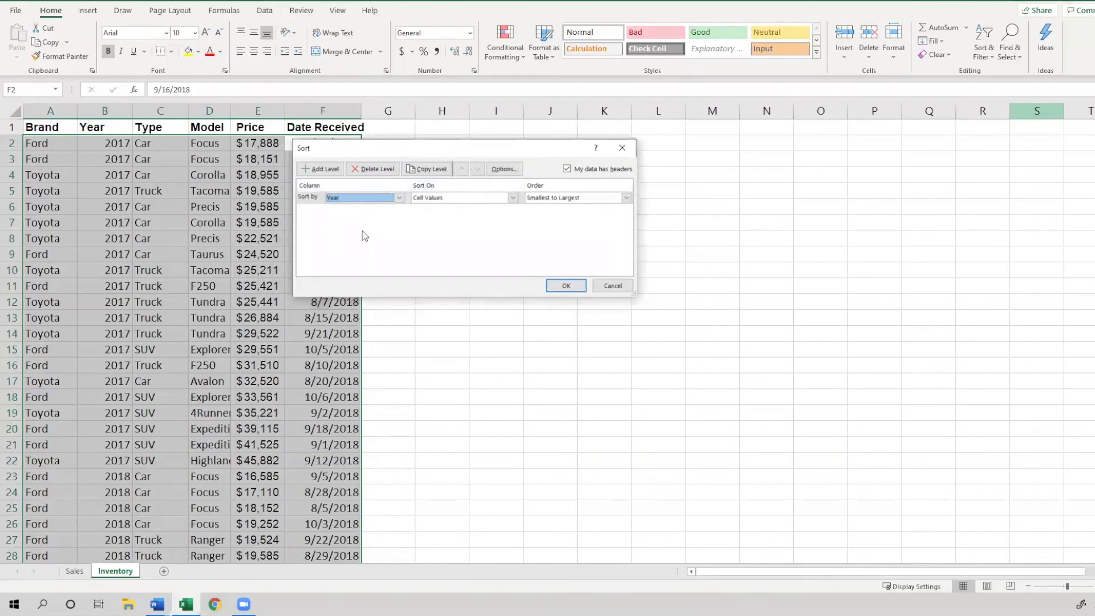
pyautogui.click(369, 201)
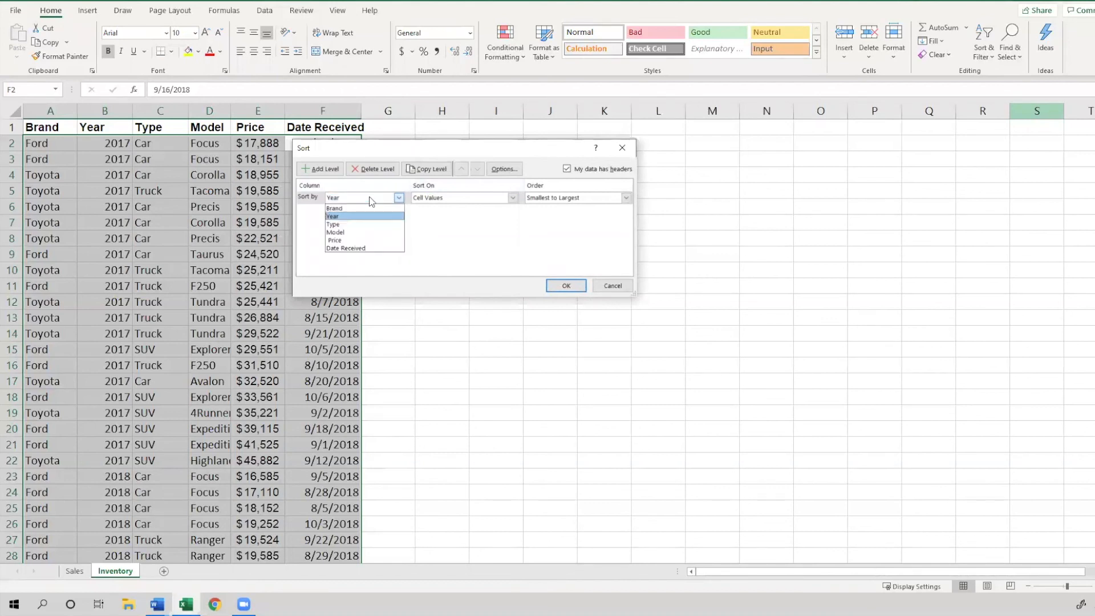
pyautogui.click(359, 209)
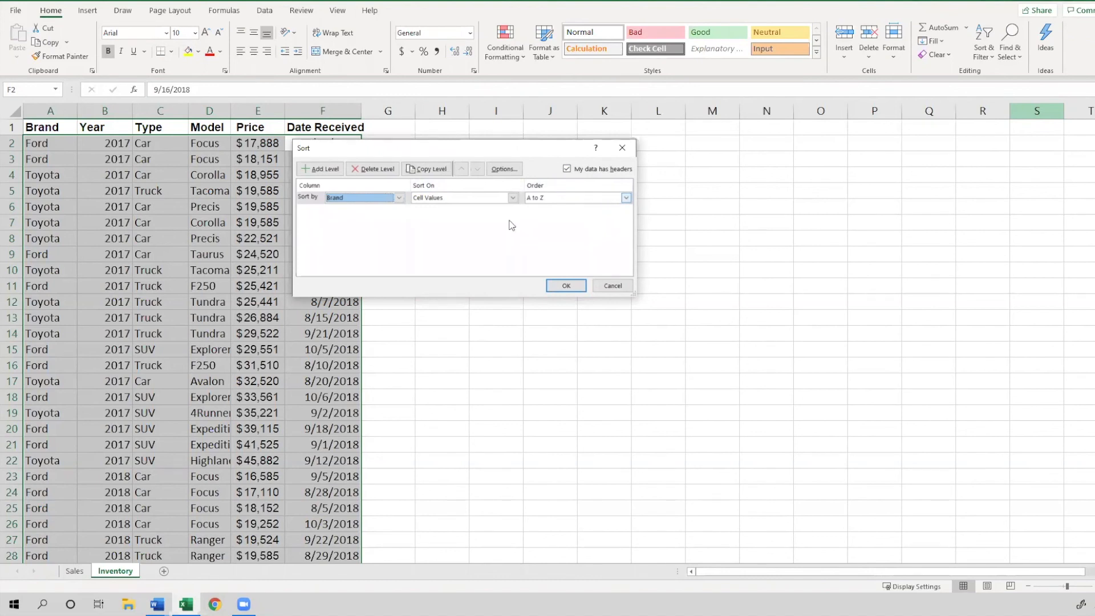
# Add a second sort level that sorts by Model
pyautogui.click(331, 171)
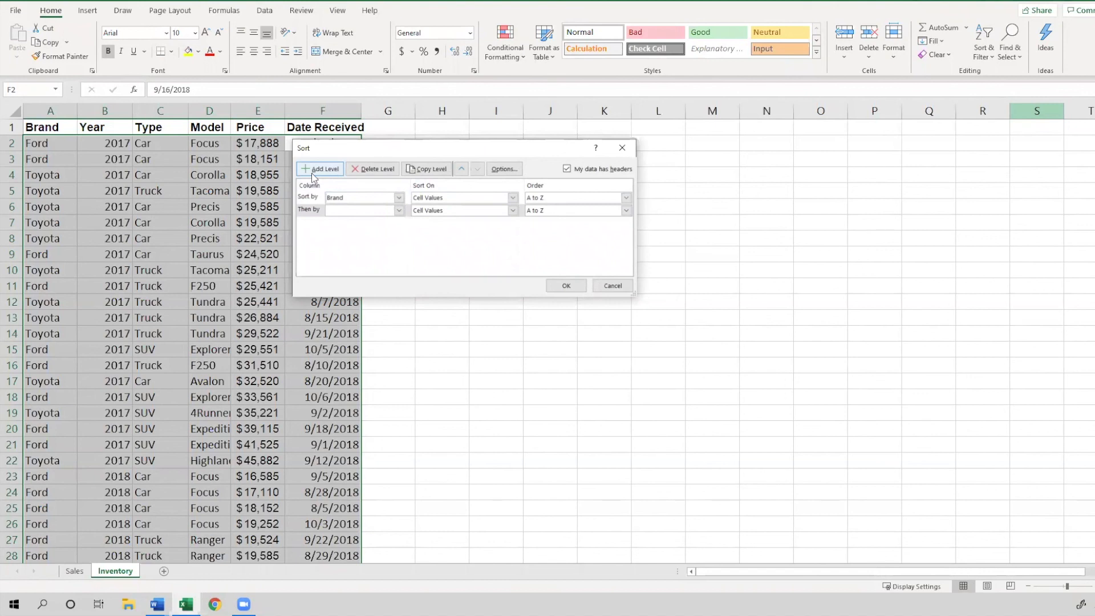
pyautogui.click(374, 211)
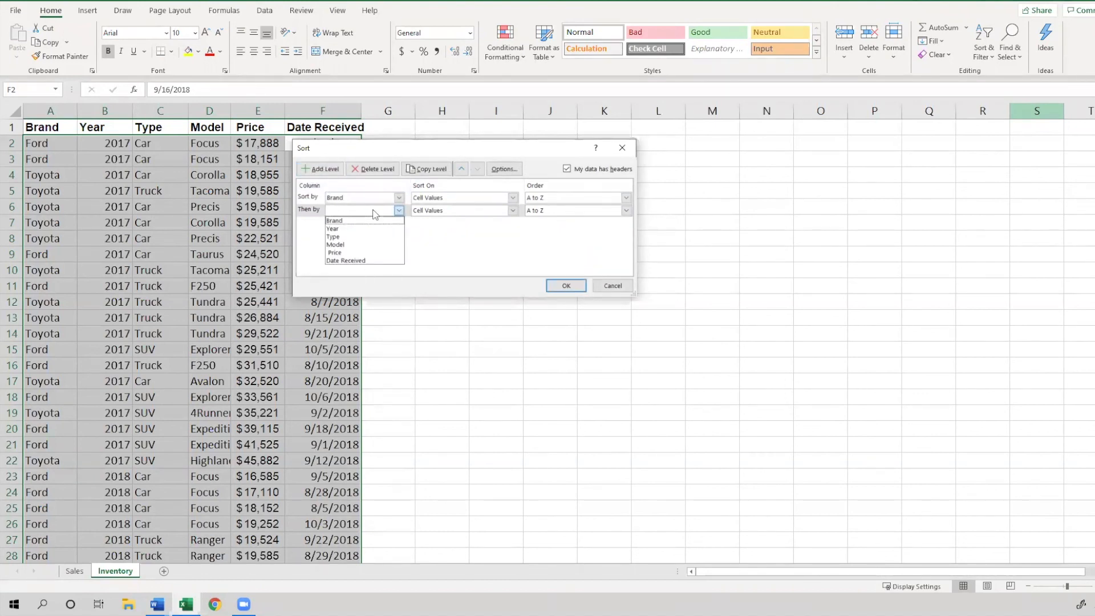
pyautogui.click(368, 244)
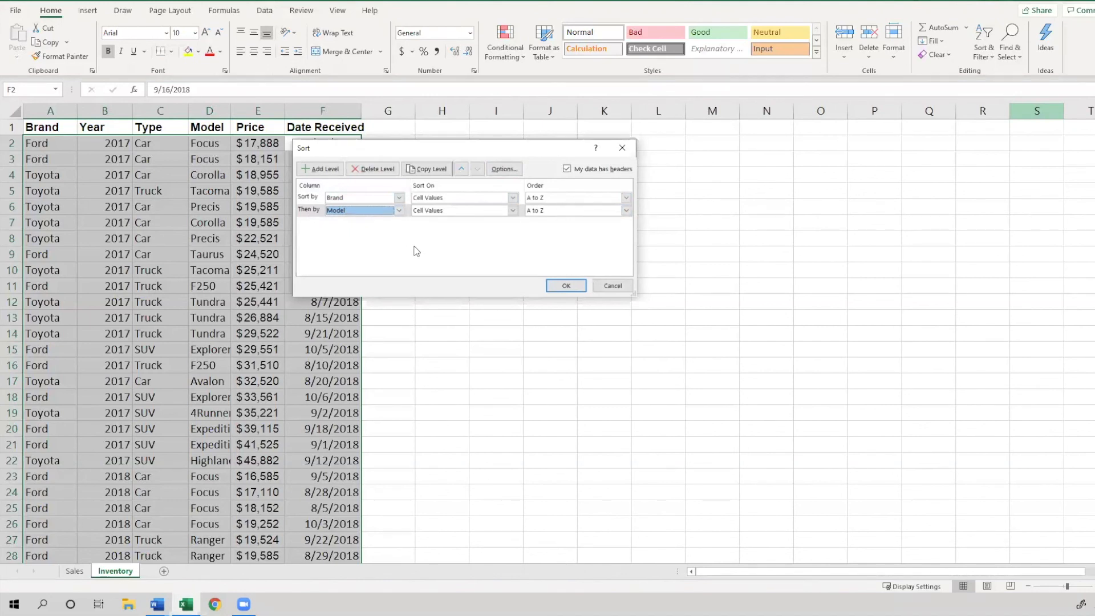
pyautogui.moveTo(439, 148); pyautogui.dragTo(441, 143)
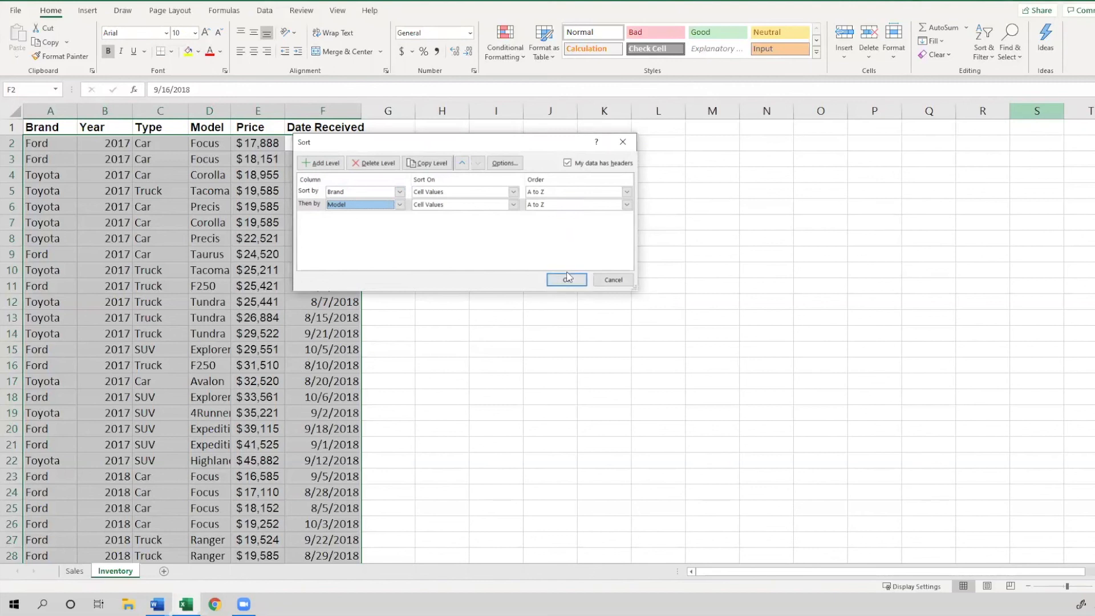
# Toggle the header-row option off and back on, then apply the Brand-then-Model sort
pyautogui.click(602, 165)
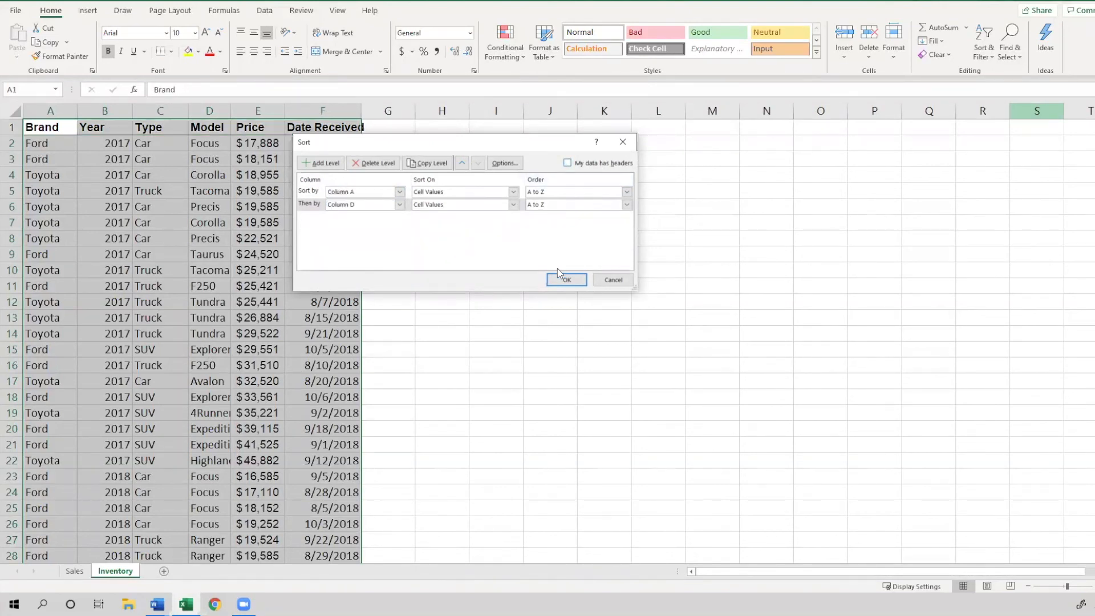
pyautogui.click(591, 165)
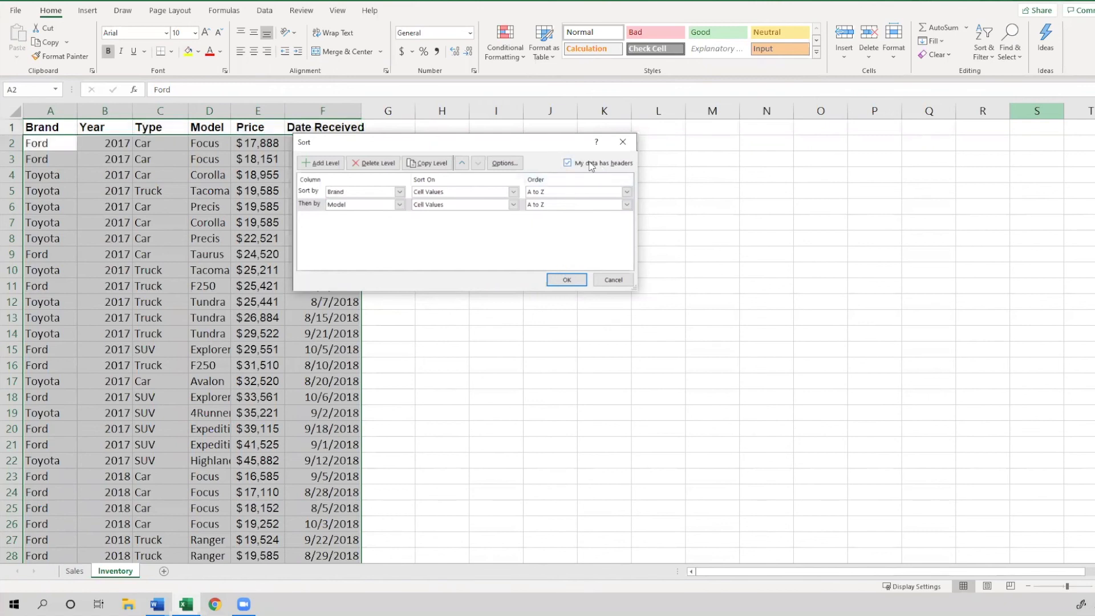
pyautogui.click(591, 166)
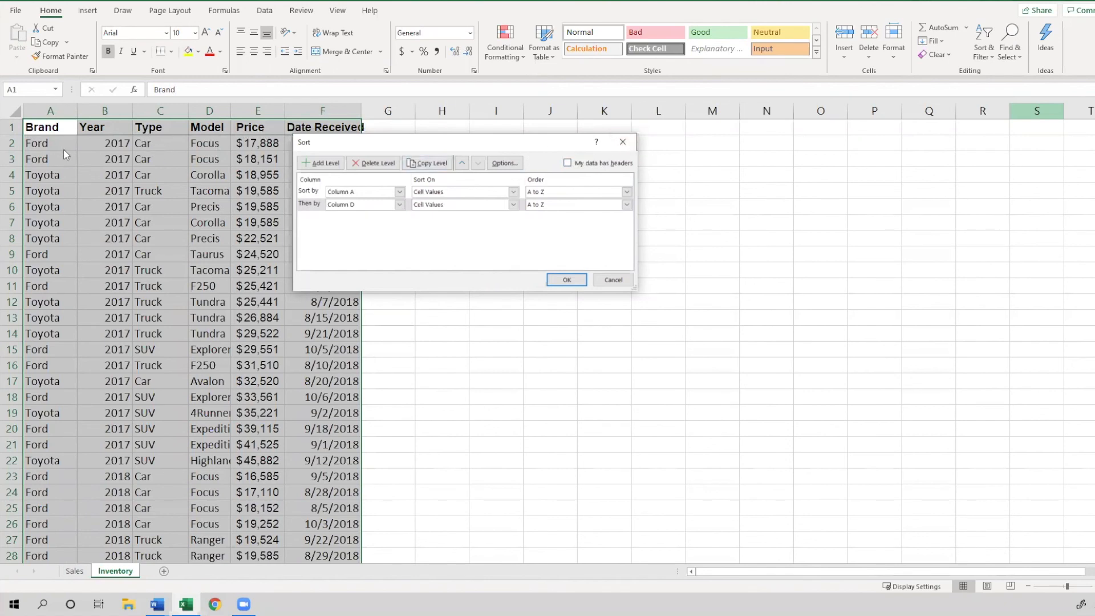
pyautogui.click(600, 165)
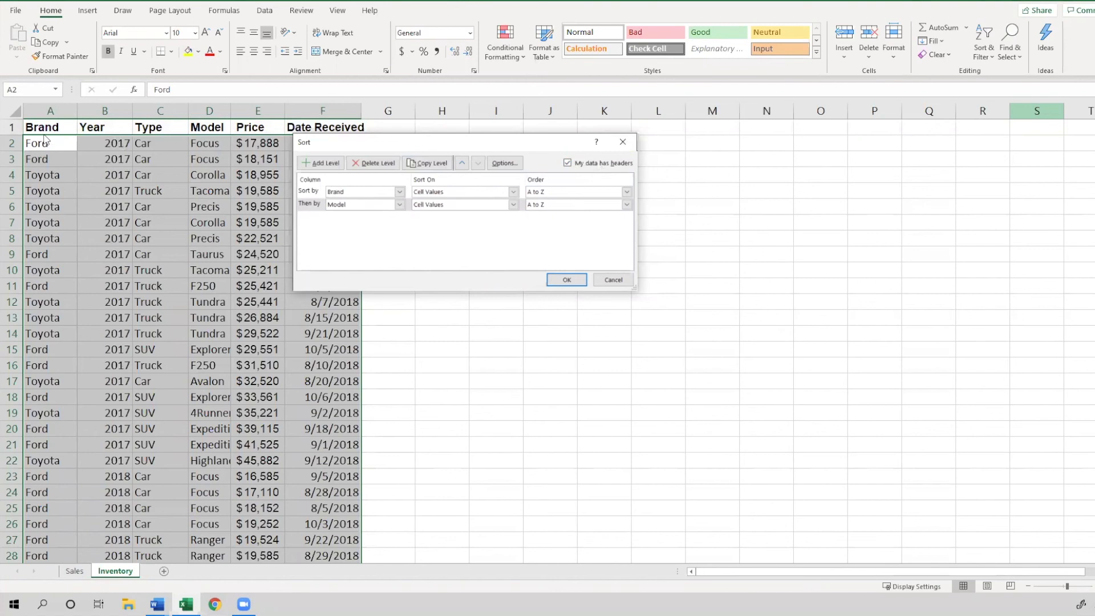
pyautogui.click(564, 280)
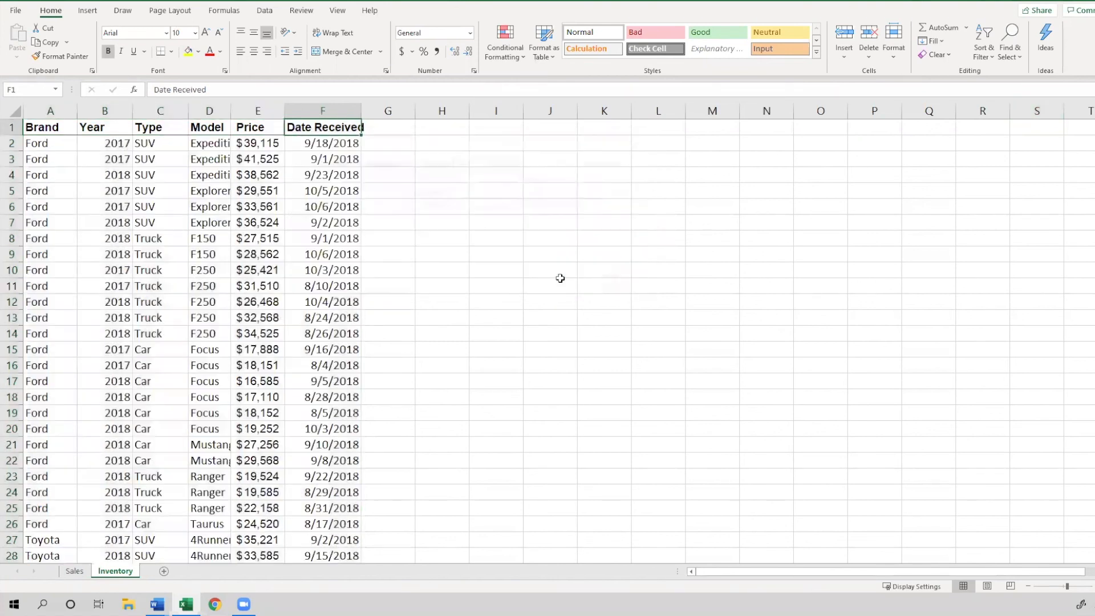
pyautogui.click(323, 127)
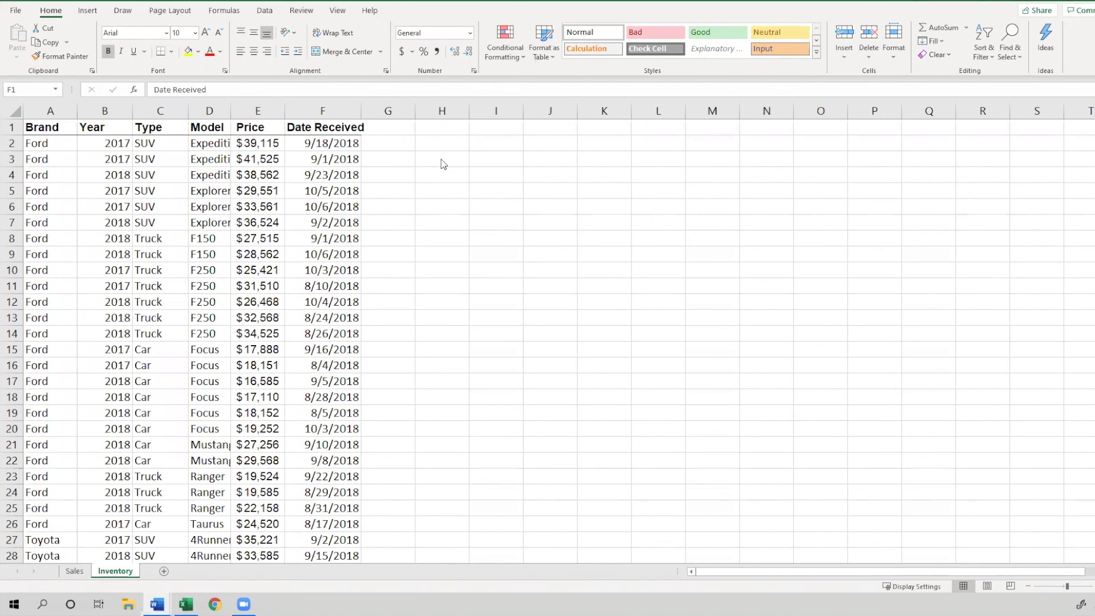
pyautogui.hotkey('alt', 'Tab')
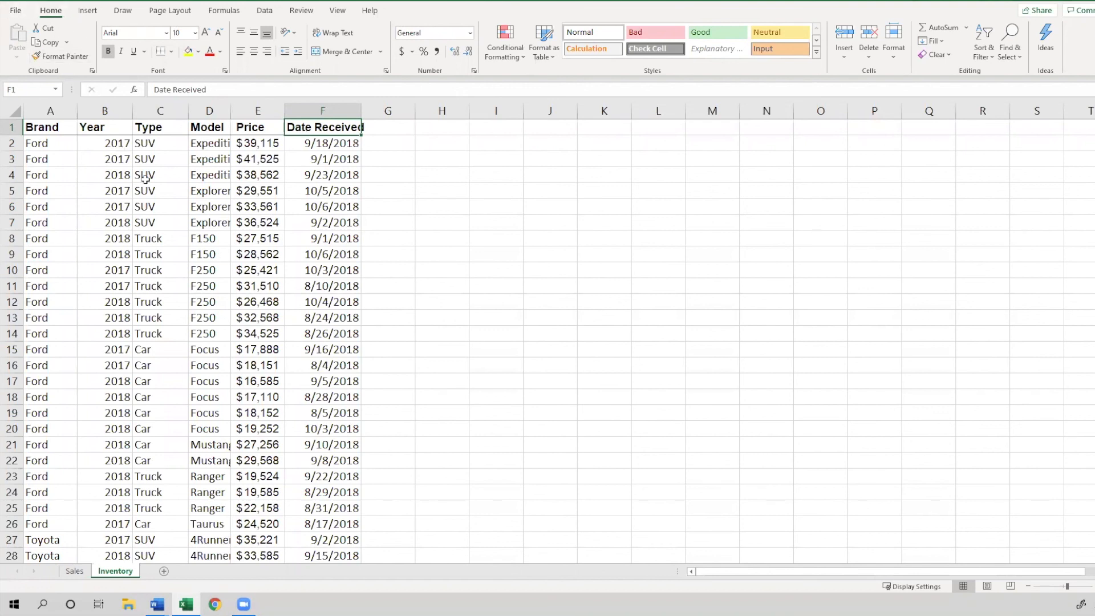
pyautogui.click(154, 131)
pyautogui.click(346, 125)
# Reopen Custom Sort and change the levels to sort by Type, then by Price
pyautogui.click(987, 49)
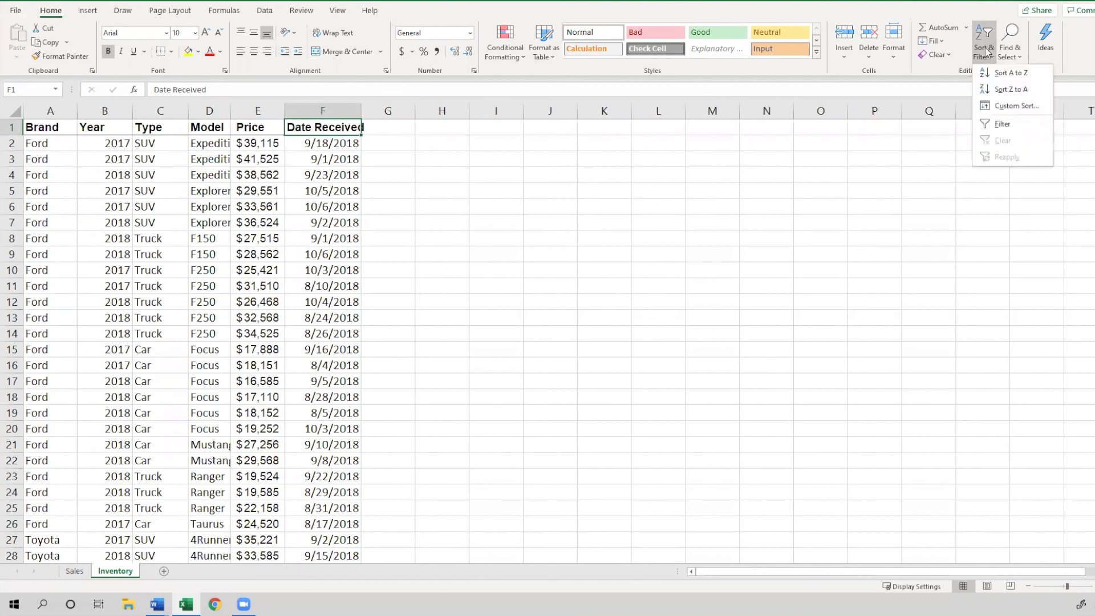
pyautogui.click(990, 107)
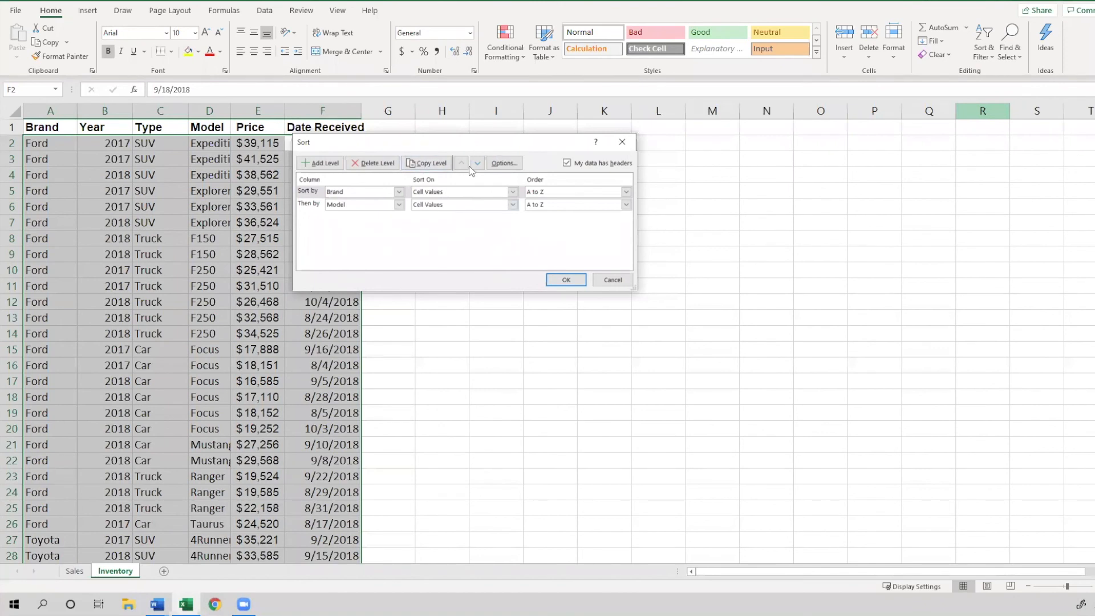
pyautogui.click(330, 189)
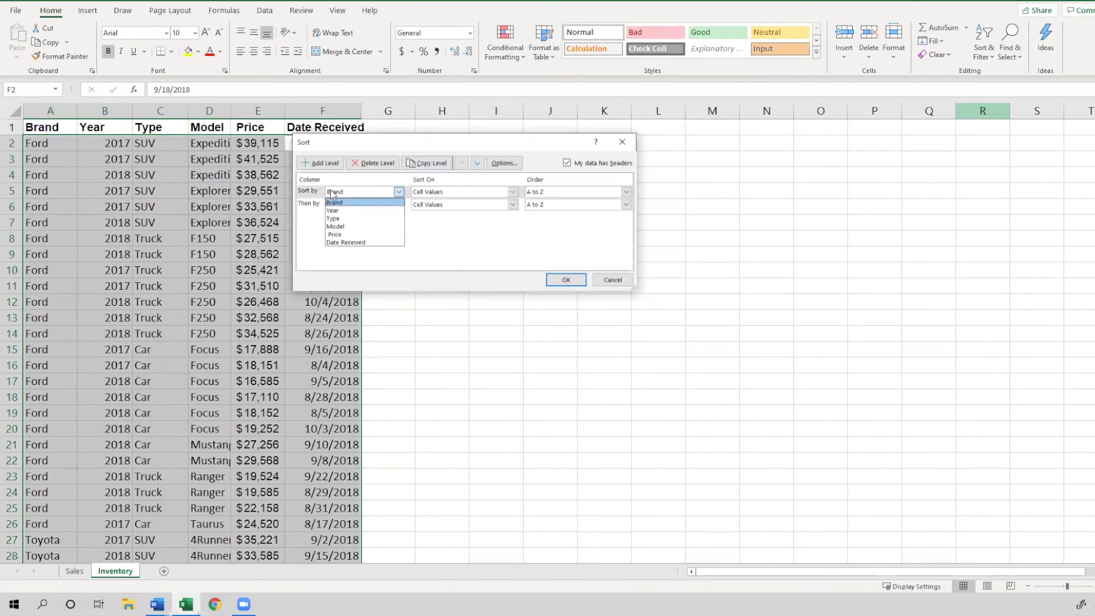
pyautogui.click(337, 219)
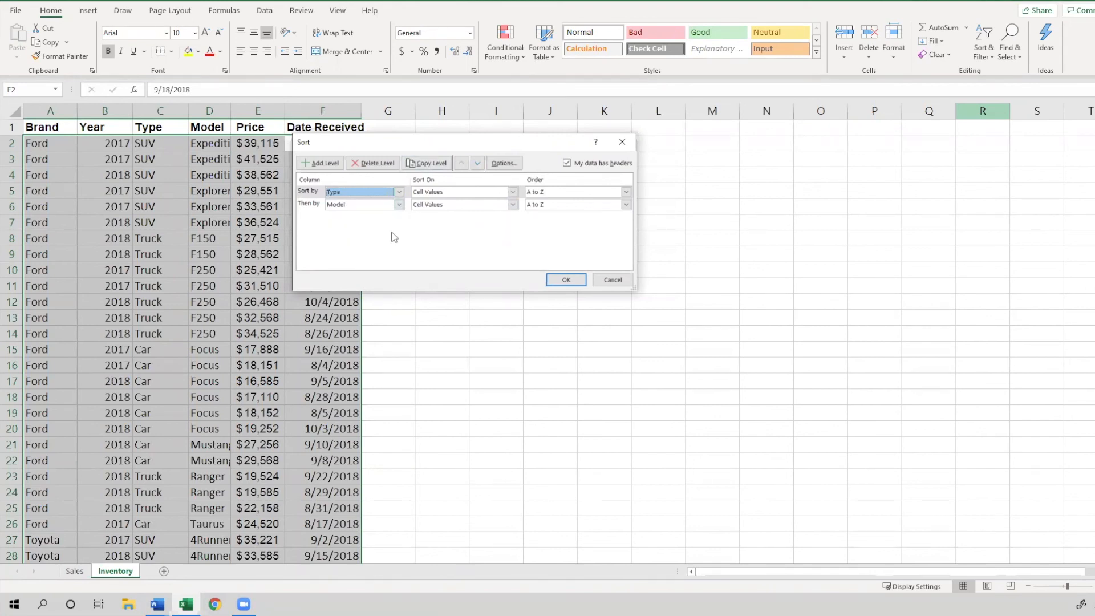
pyautogui.click(389, 205)
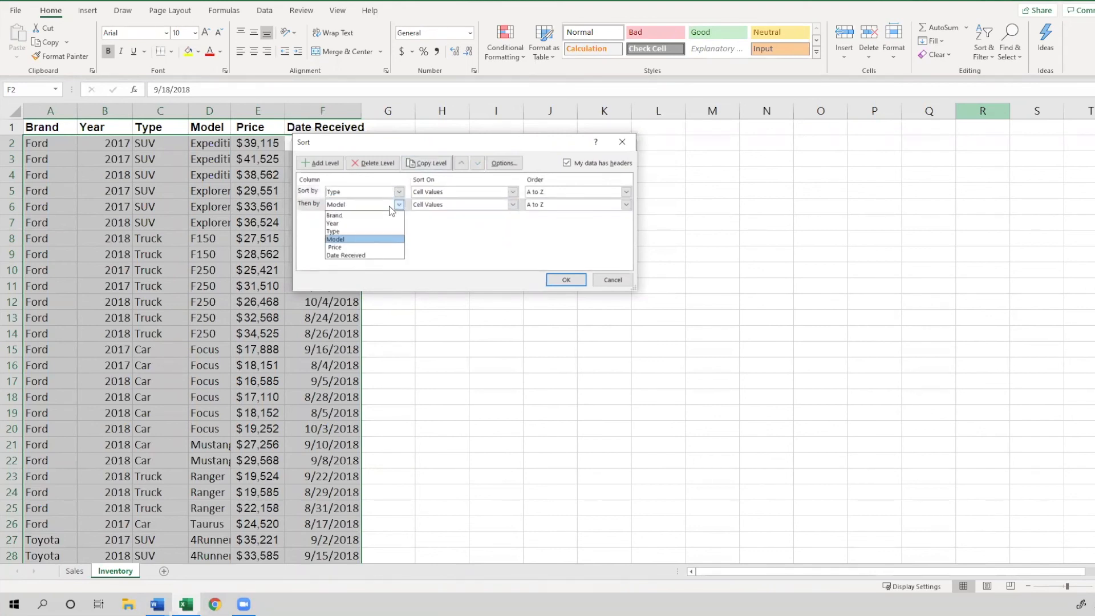
pyautogui.click(383, 248)
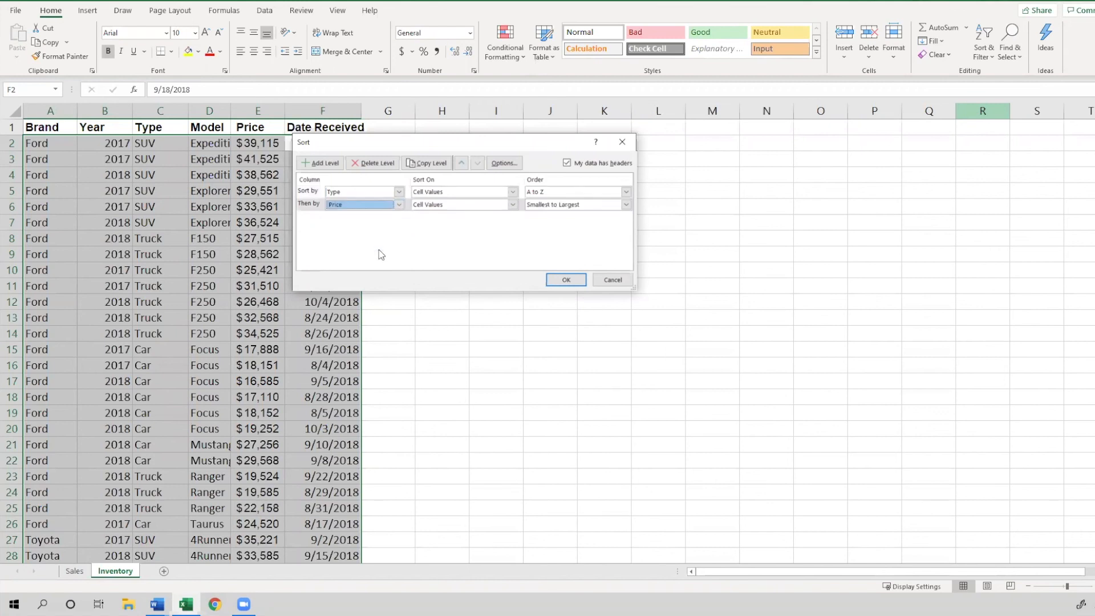
# Set the Price level's order to Smallest to Largest and apply the sort
pyautogui.click(594, 206)
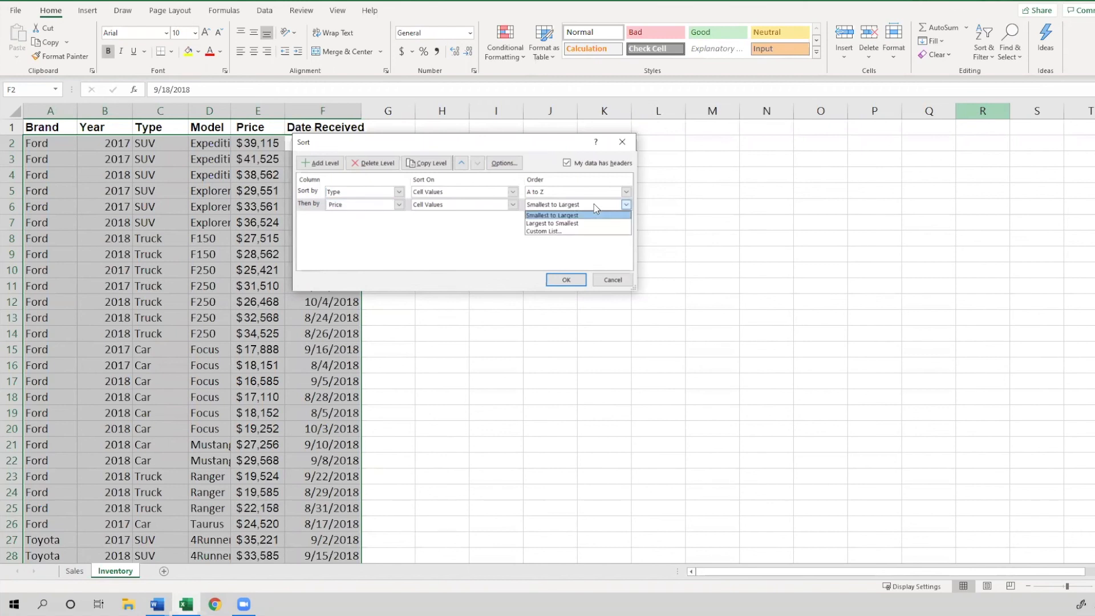
pyautogui.click(594, 203)
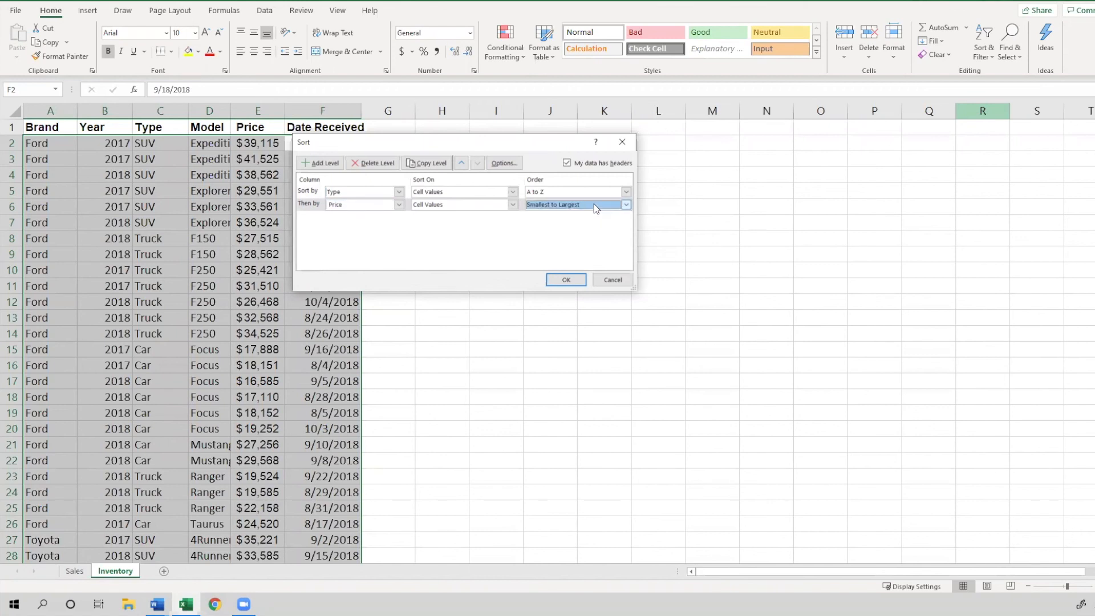
pyautogui.click(576, 283)
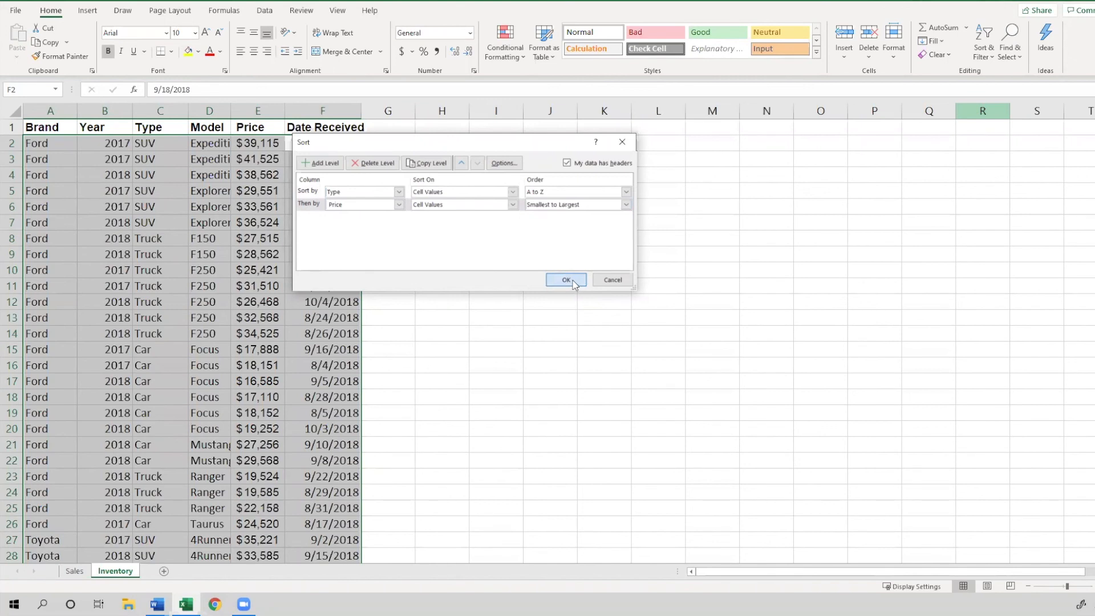
pyautogui.click(573, 282)
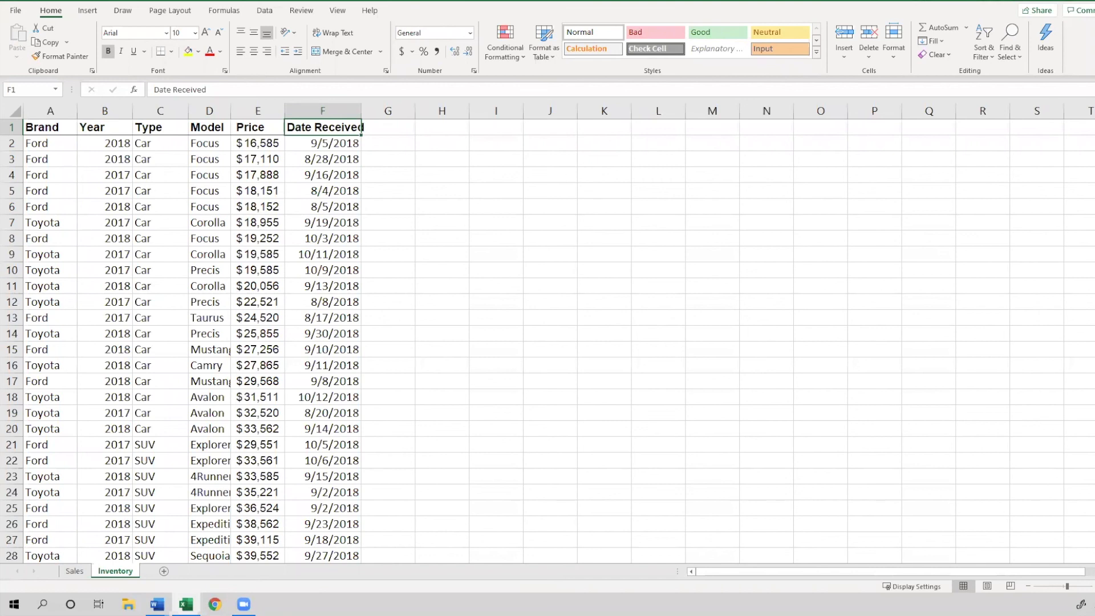
# Examine the Type and Price columns of the re-sorted table
pyautogui.hotkey('alt', 'Tab')
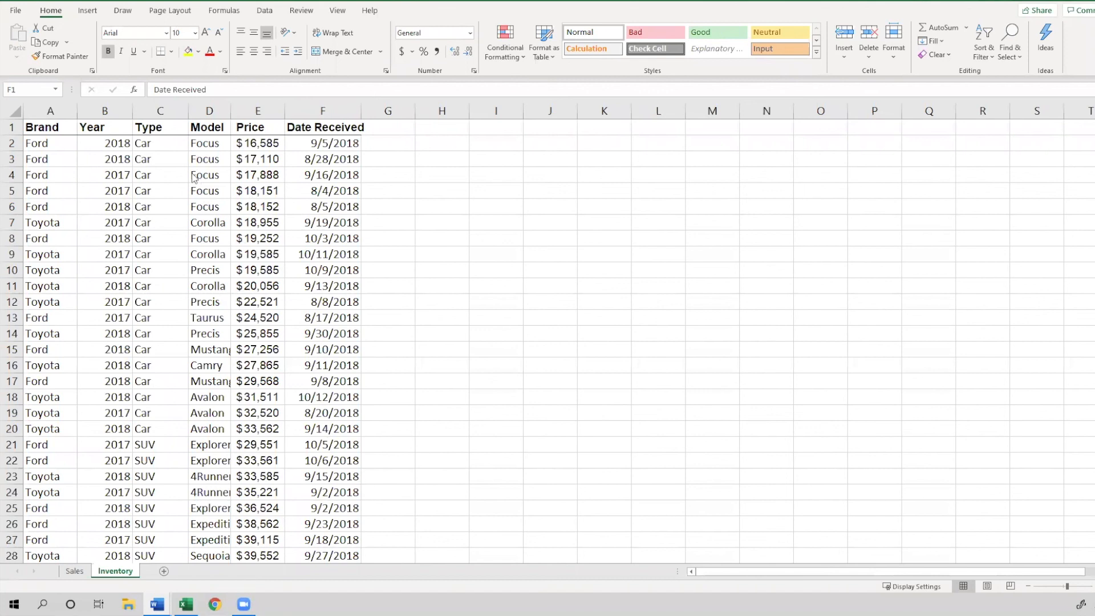
pyautogui.click(271, 154)
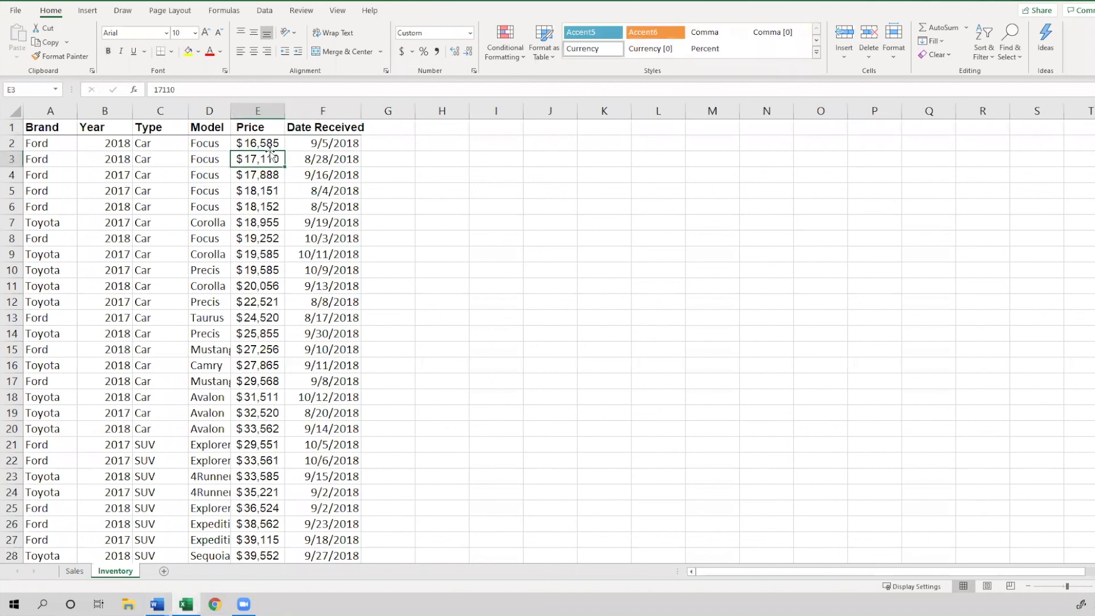
pyautogui.click(158, 134)
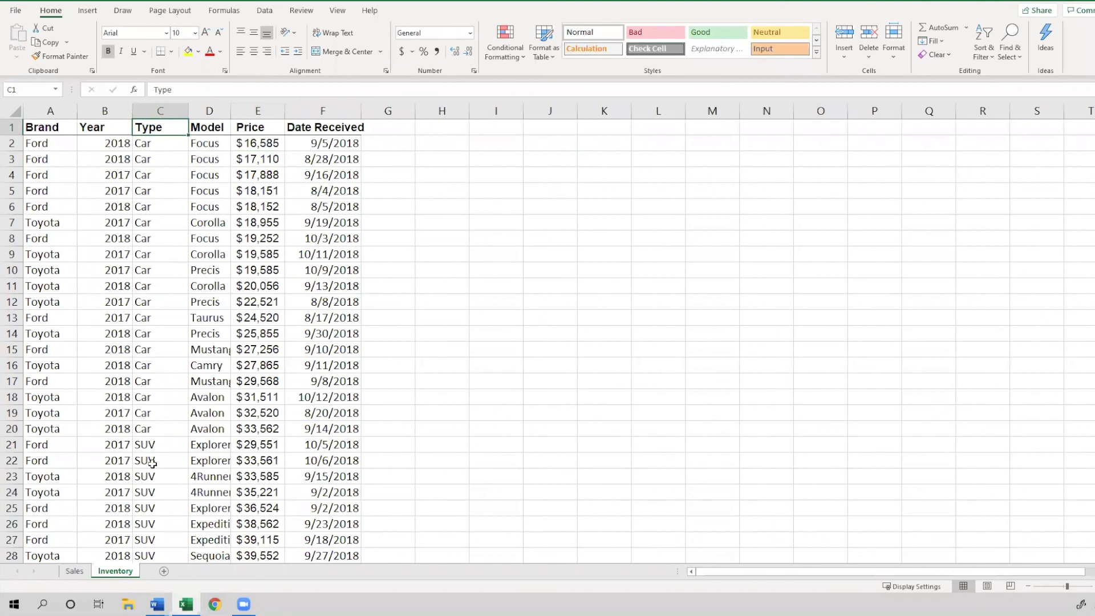
pyautogui.click(150, 384)
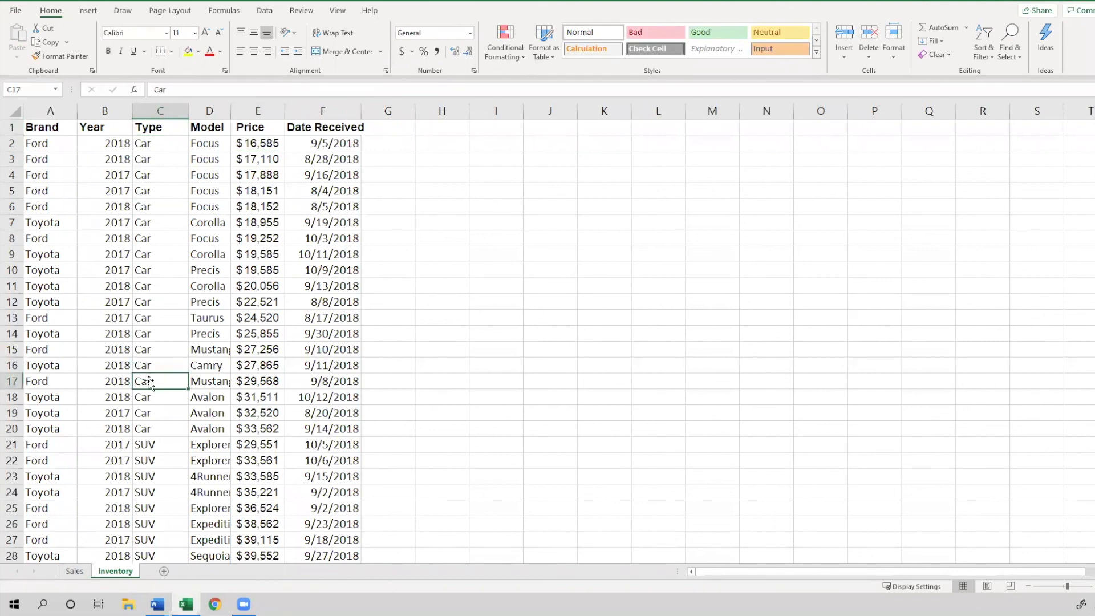
pyautogui.scroll(-6, 153, 399)
pyautogui.scroll(6, 162, 462)
# Turn on filter buttons for the table's header row
pyautogui.click(147, 131)
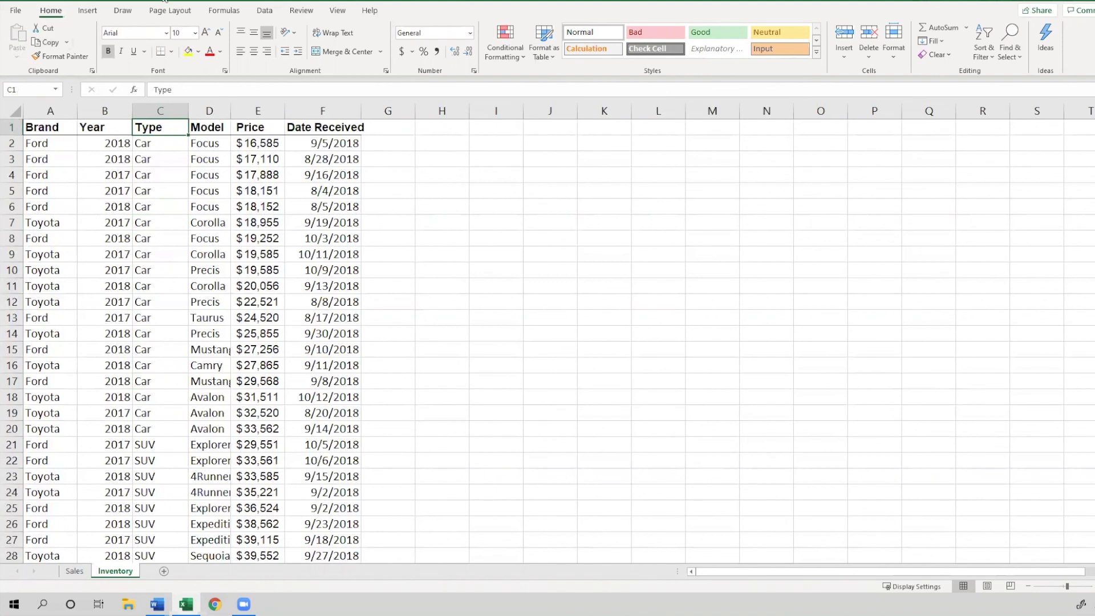
pyautogui.click(984, 56)
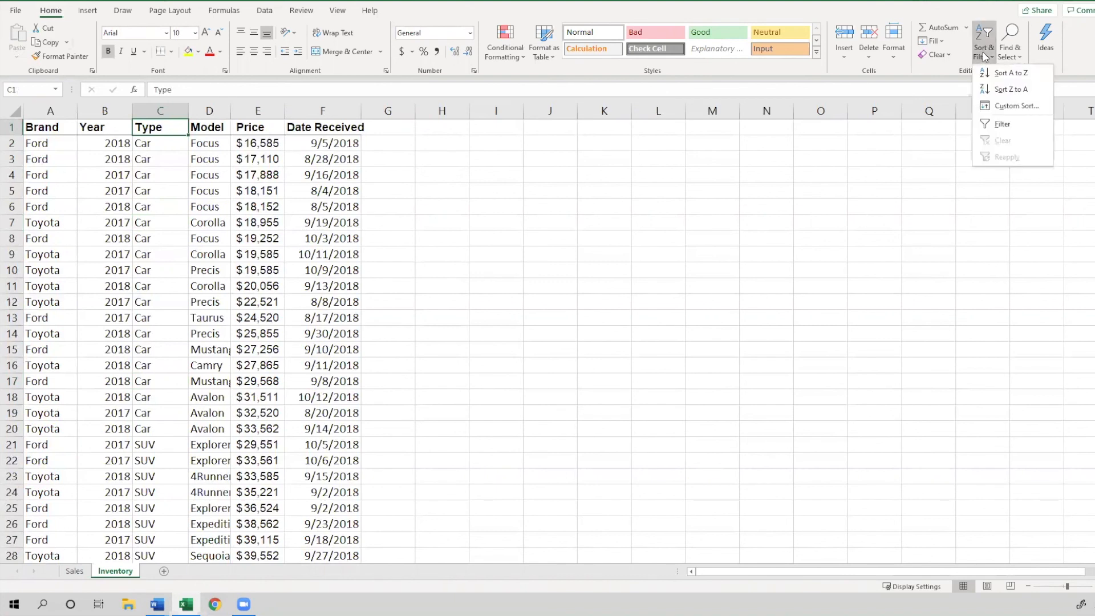
pyautogui.click(1020, 126)
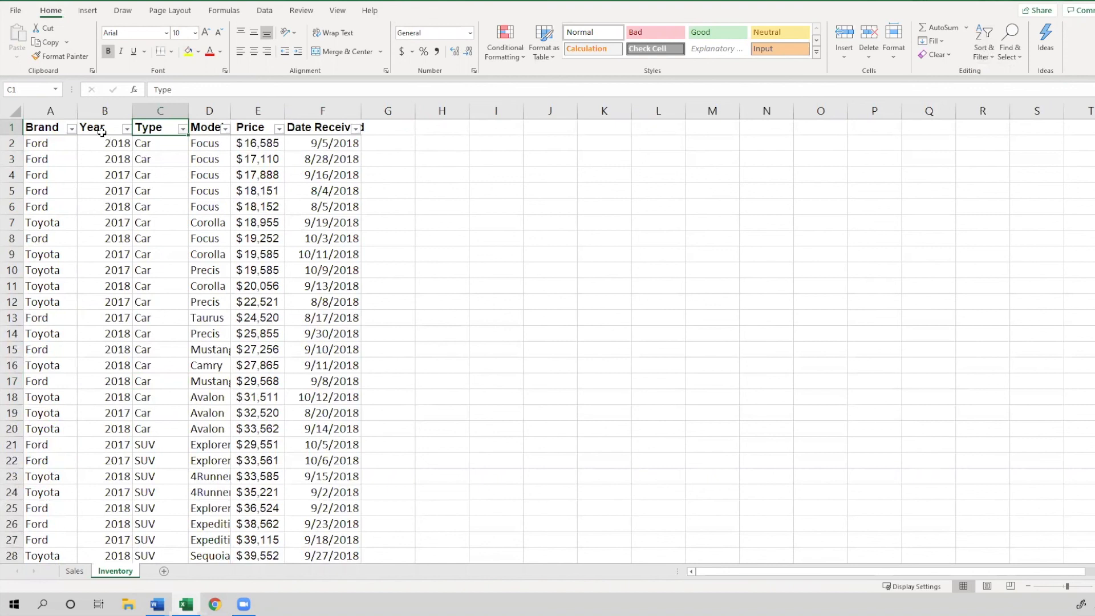
pyautogui.click(50, 111)
pyautogui.click(104, 111)
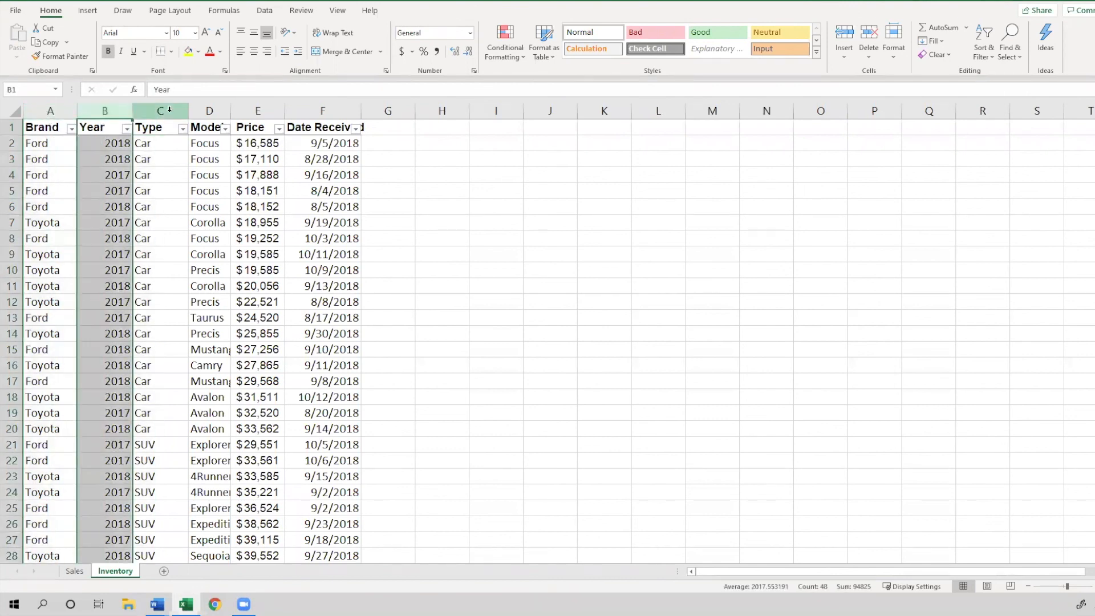
pyautogui.click(160, 110)
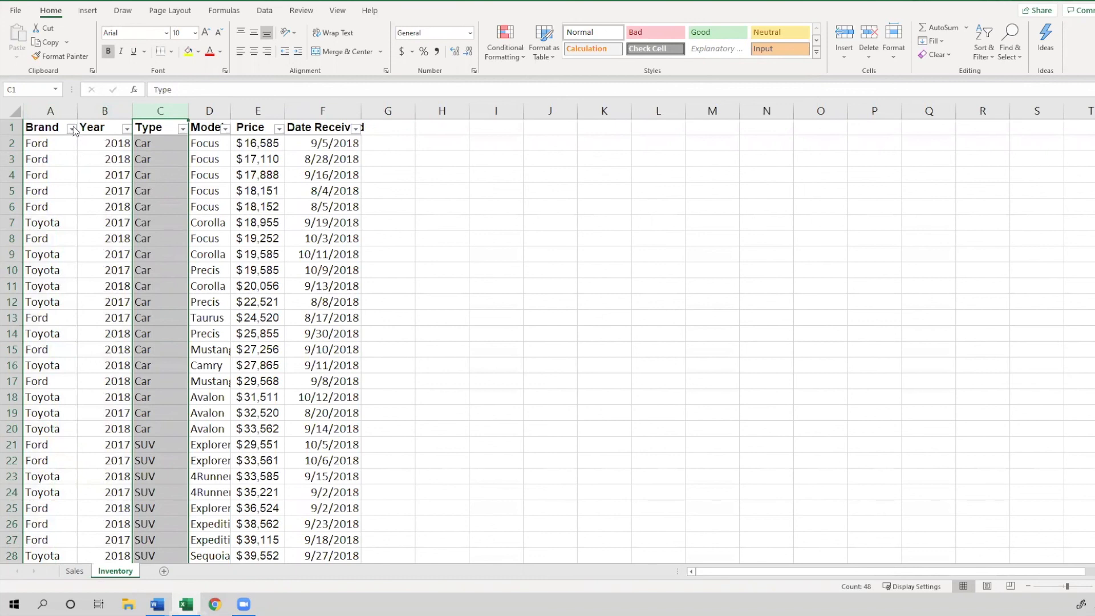
pyautogui.click(71, 129)
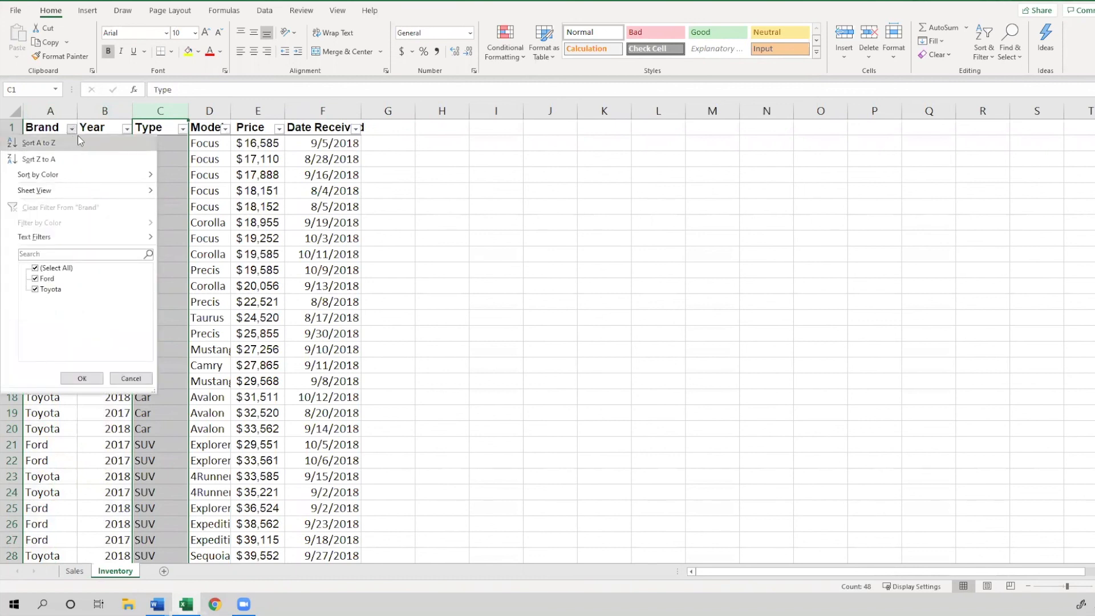
pyautogui.click(82, 378)
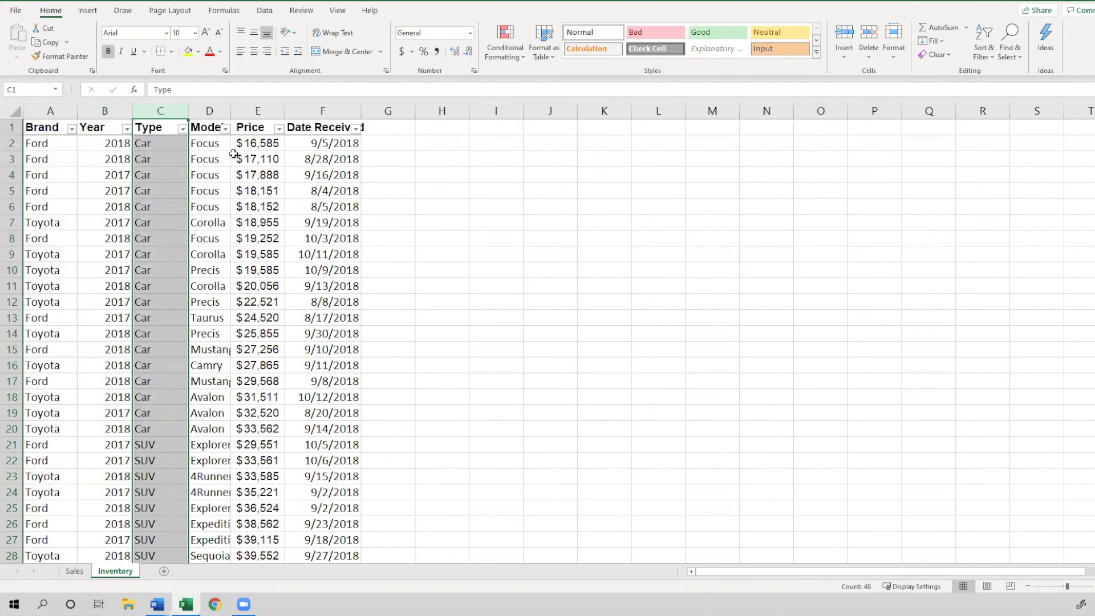
# Filter the Type column to show only Truck rows
pyautogui.click(195, 130)
pyautogui.click(166, 131)
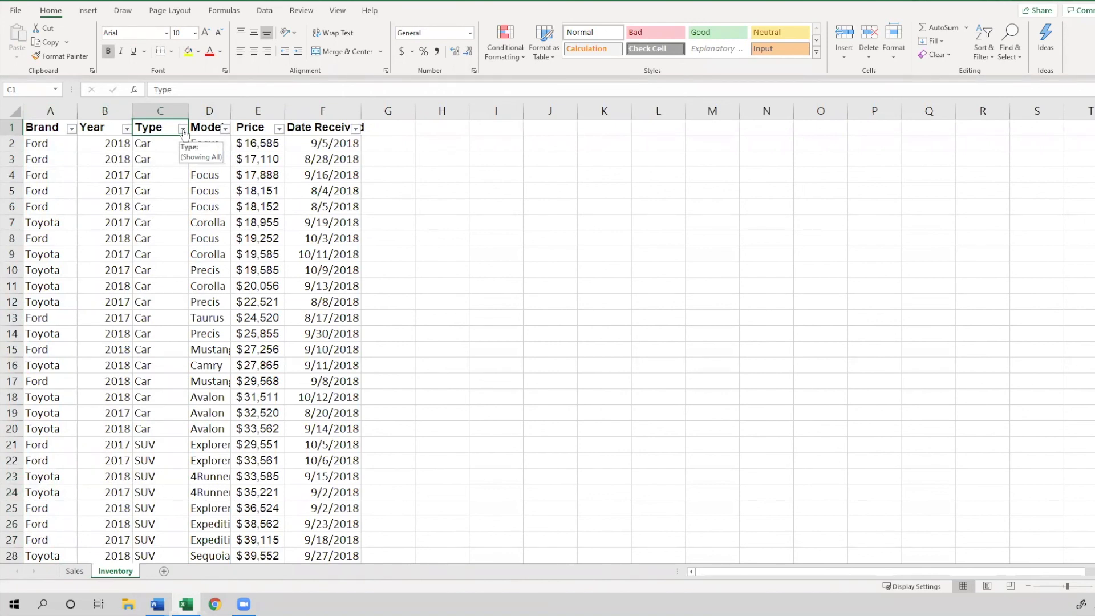
pyautogui.click(182, 131)
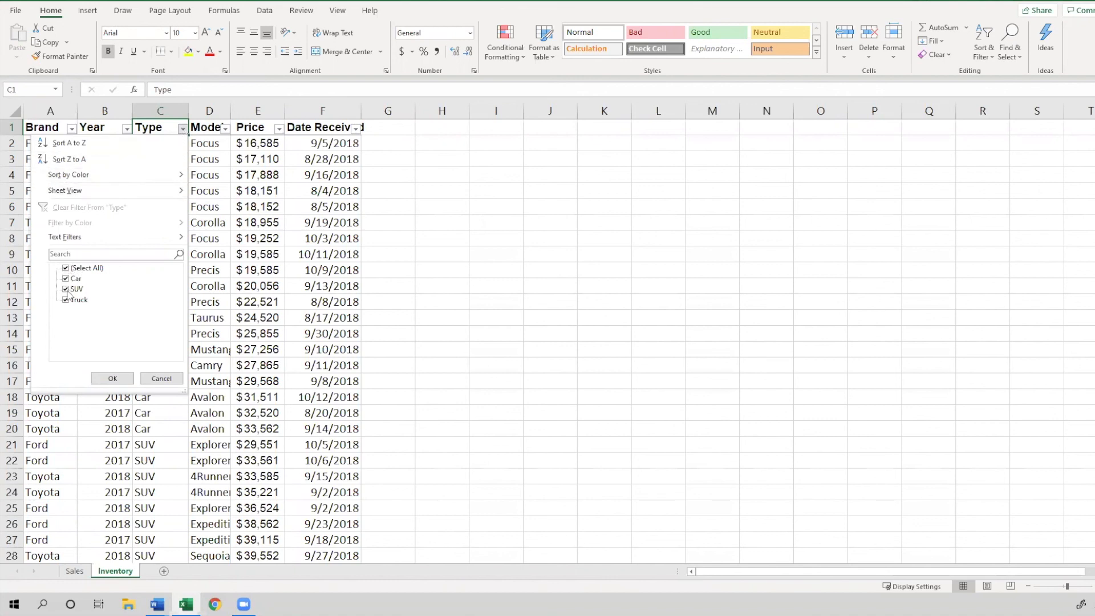
pyautogui.click(65, 268)
pyautogui.click(65, 269)
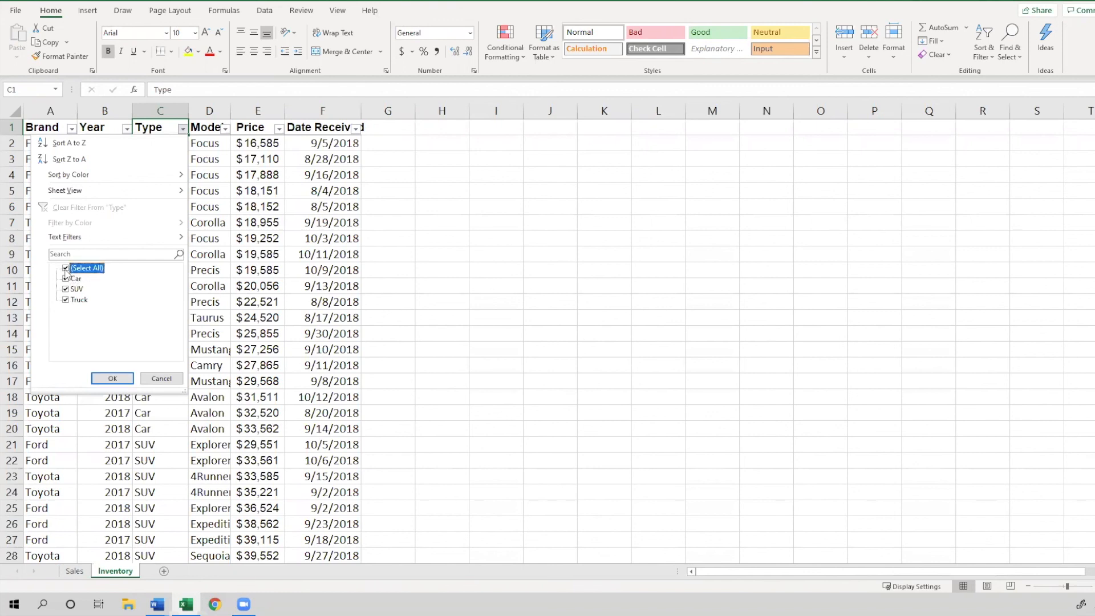
pyautogui.click(65, 269)
pyautogui.click(66, 301)
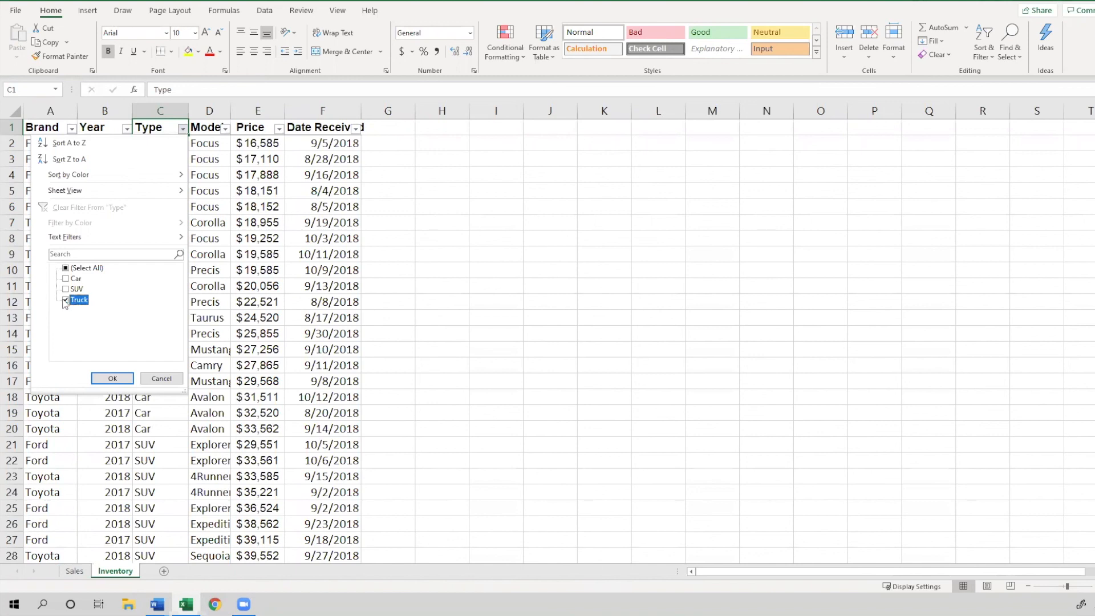
pyautogui.click(112, 379)
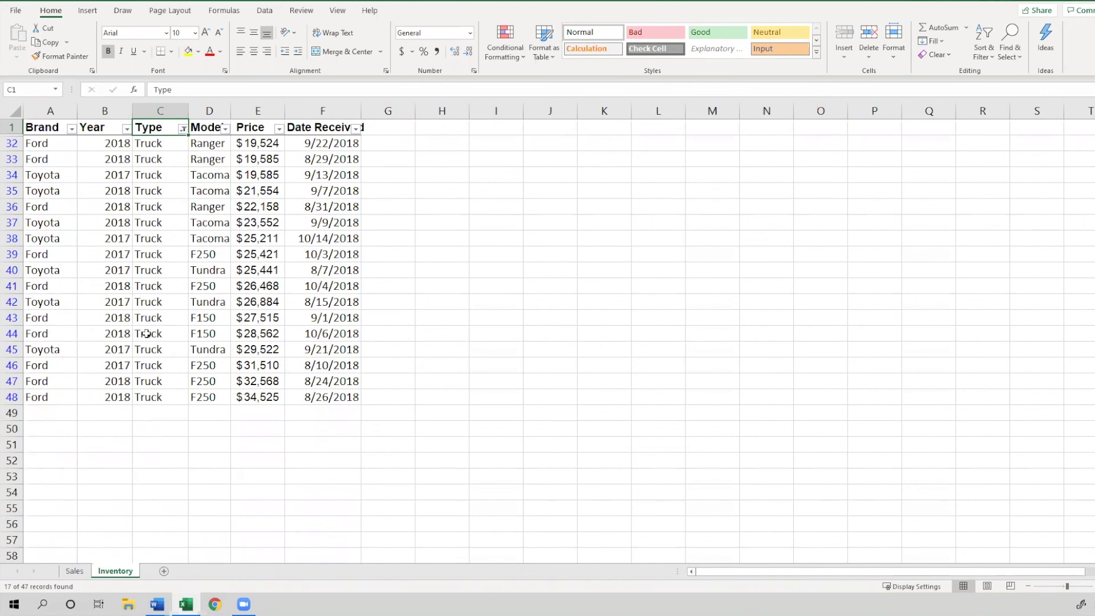
pyautogui.hotkey('alt', 'Tab')
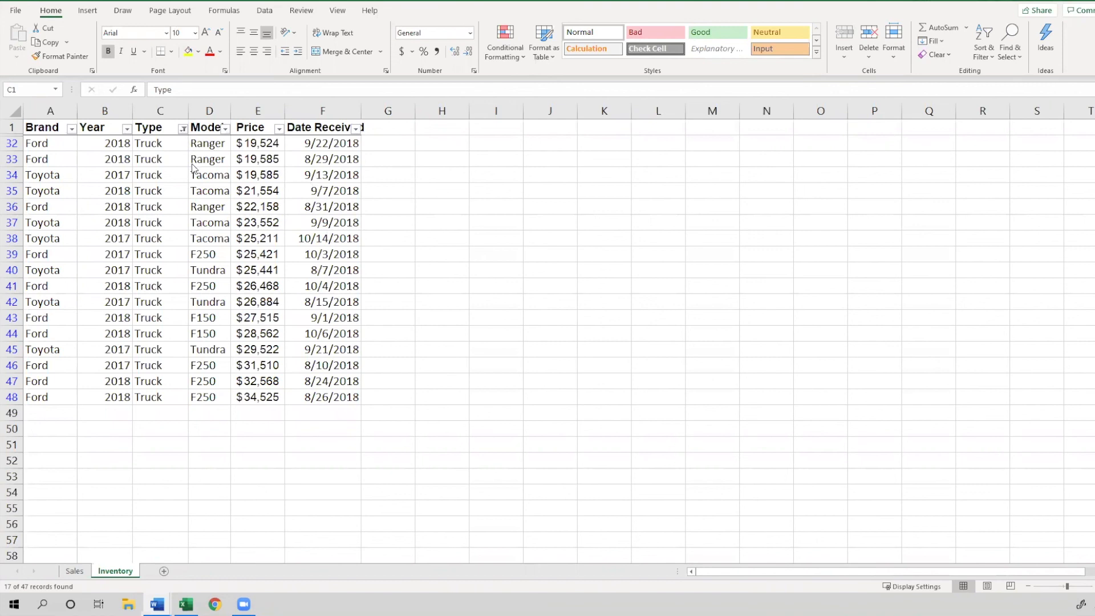
pyautogui.click(1092, 568)
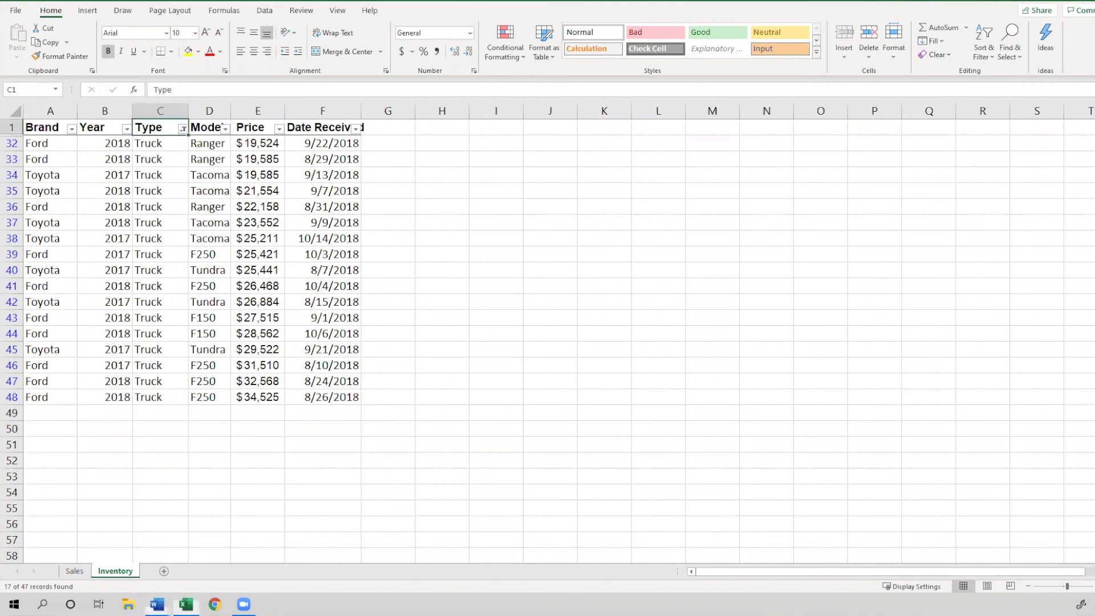
pyautogui.scroll(1, 547, 334)
pyautogui.scroll(1, 606, 366)
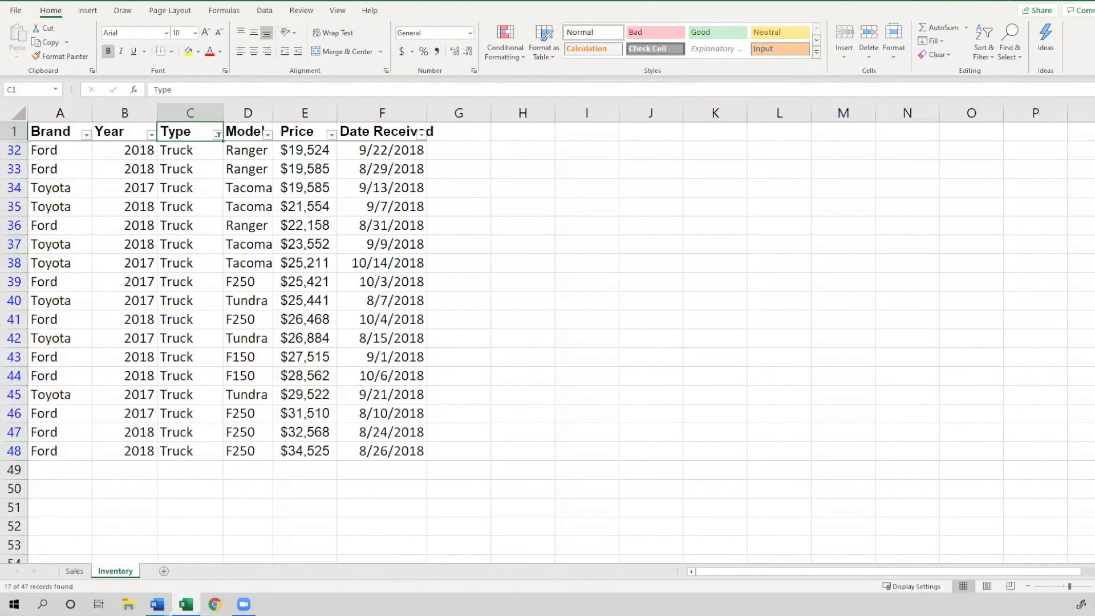
pyautogui.hotkey('alt', 'Tab')
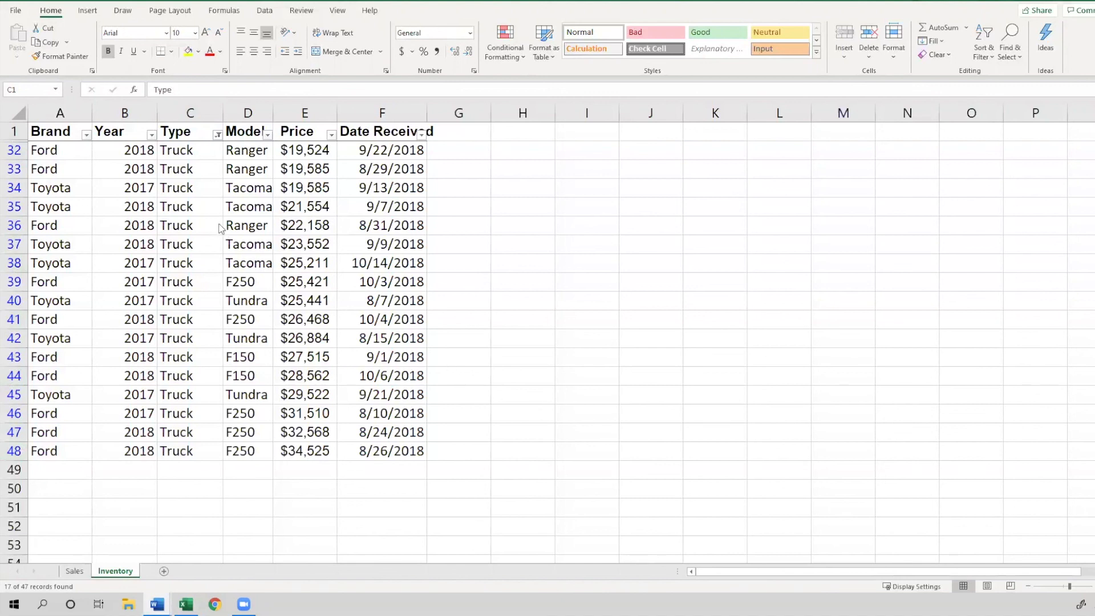
# Clear the filter from the Type column
pyautogui.click(209, 151)
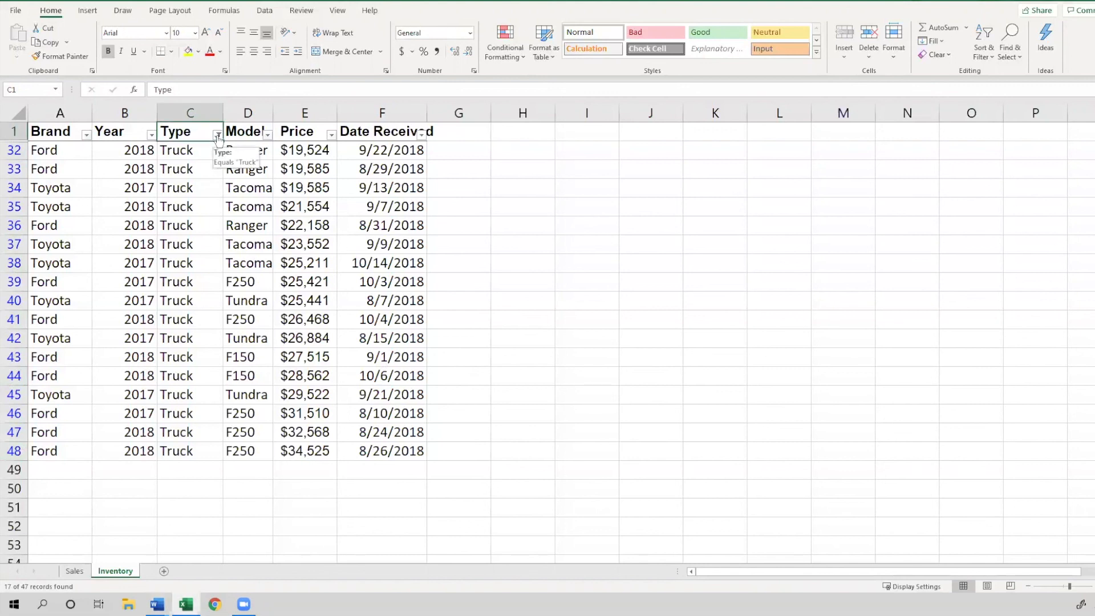
pyautogui.click(218, 136)
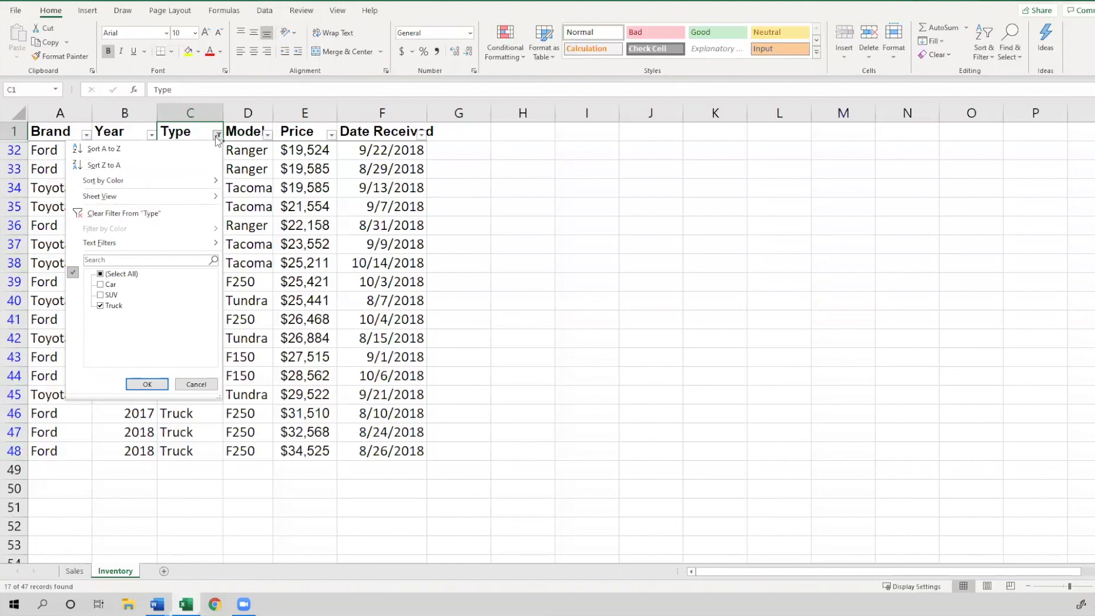
pyautogui.click(164, 215)
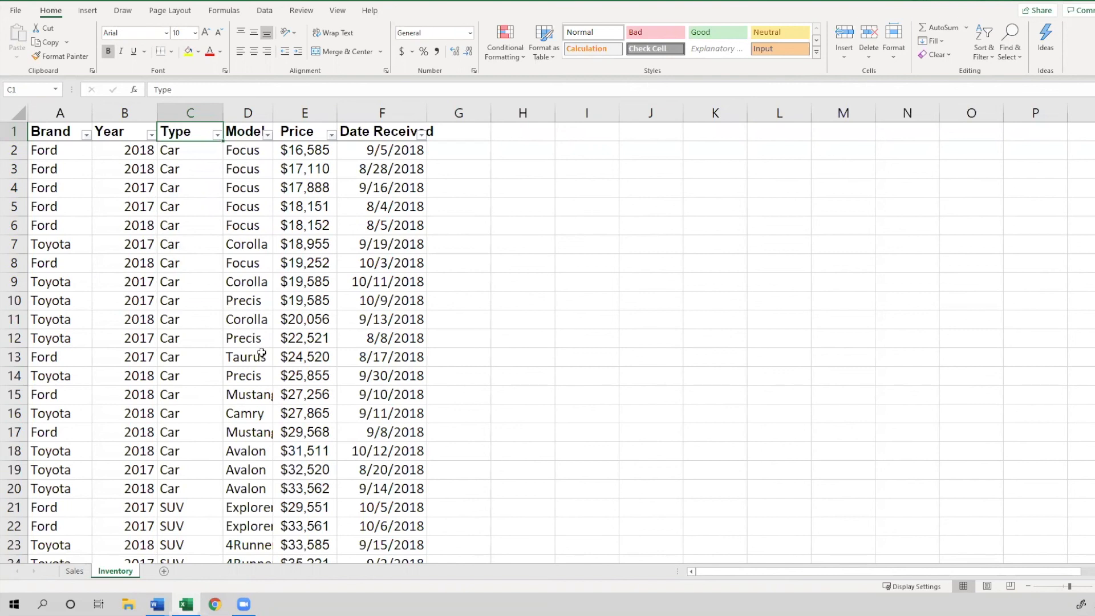
# Filter the Year column to show only 2017 rows
pyautogui.click(128, 130)
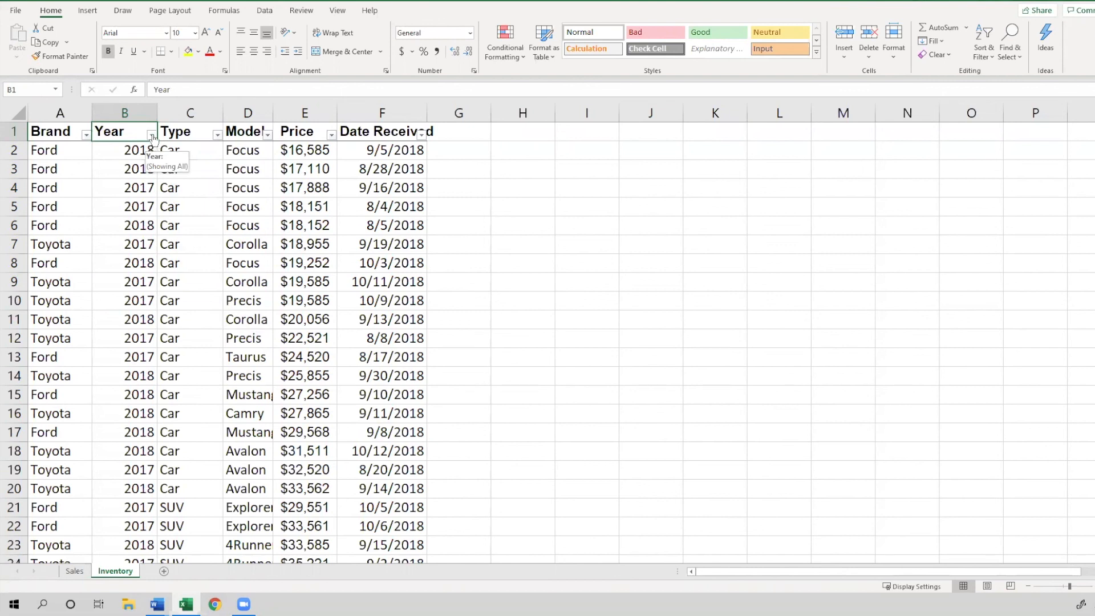
pyautogui.click(151, 135)
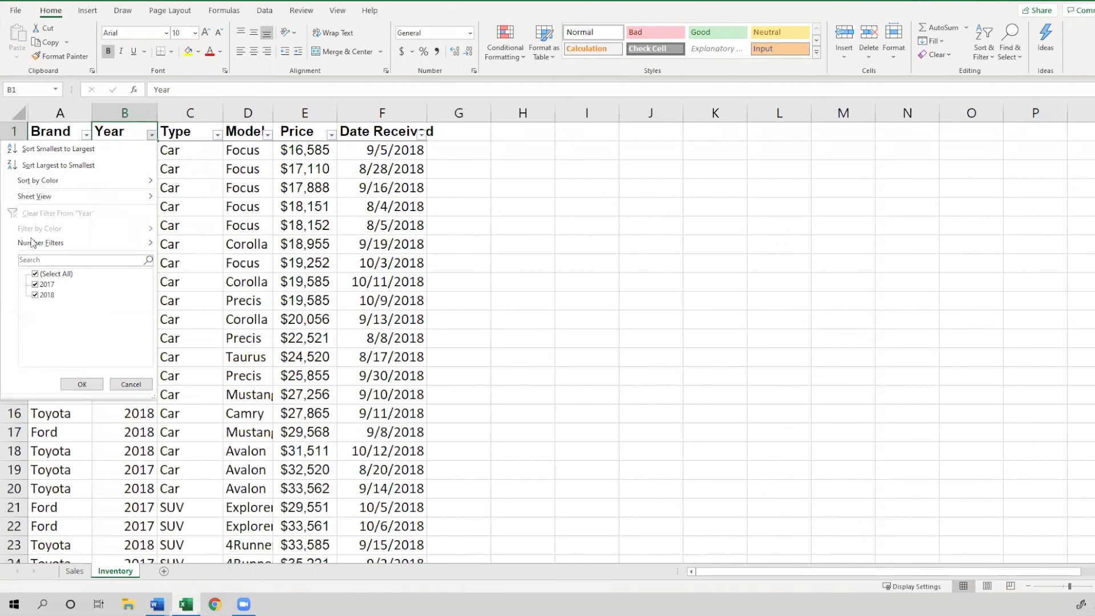
pyautogui.click(36, 274)
pyautogui.click(35, 285)
pyautogui.click(35, 286)
pyautogui.click(84, 384)
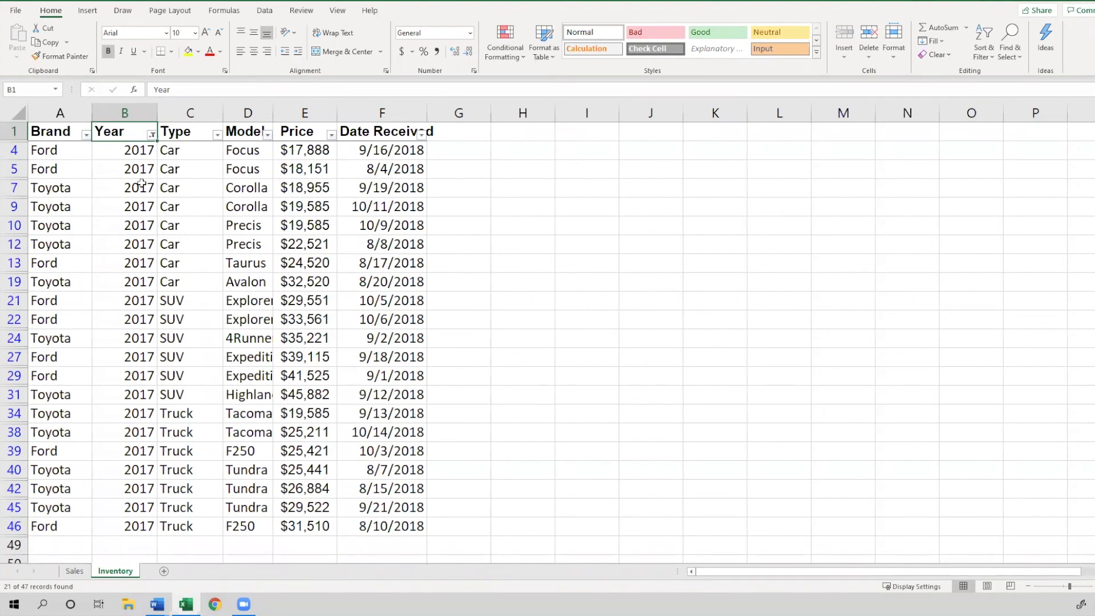
# Clear the filter from the Year column
pyautogui.click(152, 135)
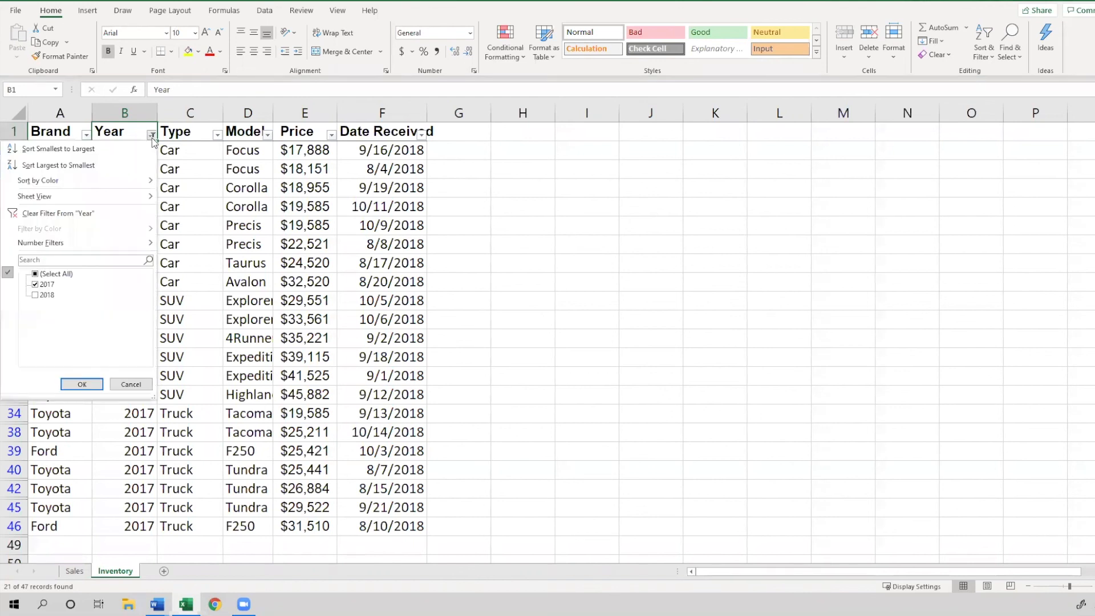
pyautogui.click(50, 213)
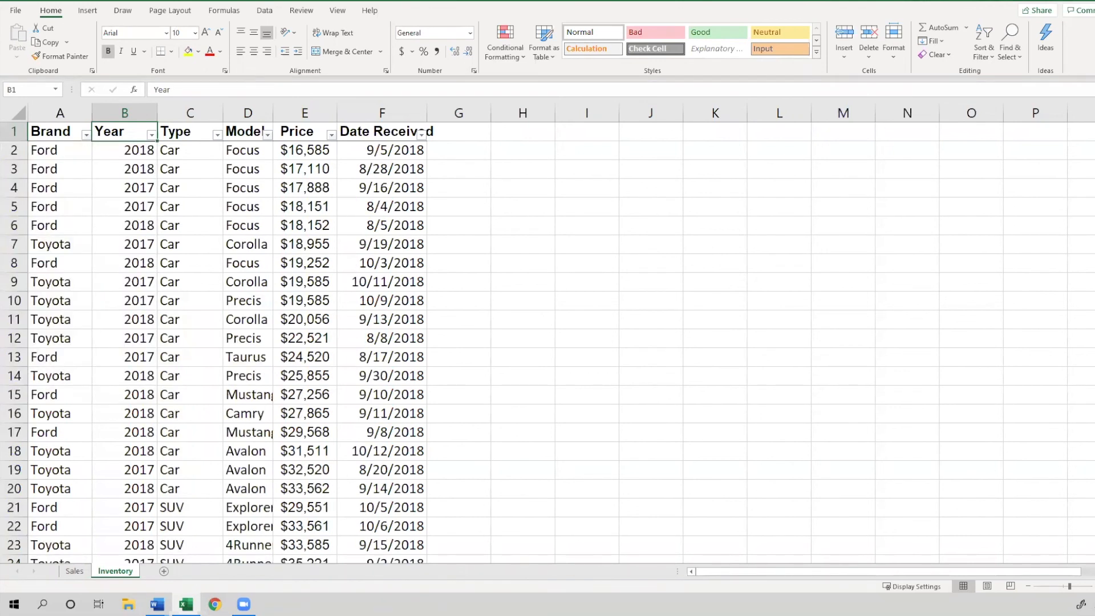
pyautogui.hotkey('alt', 'Tab')
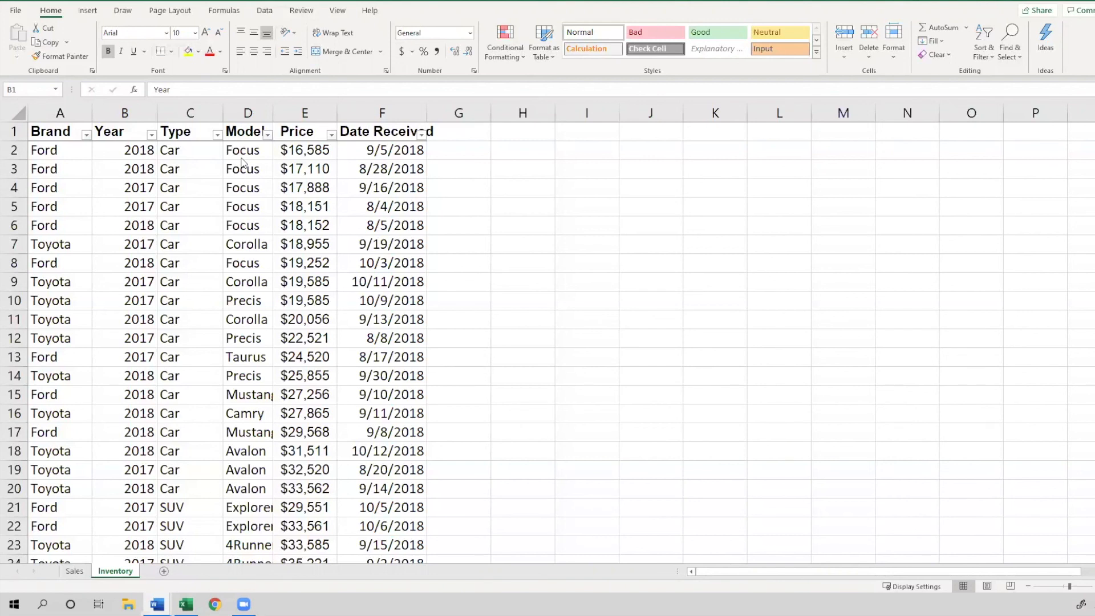
# Apply a number filter to Price showing values greater than or equal to 30000
pyautogui.click(302, 135)
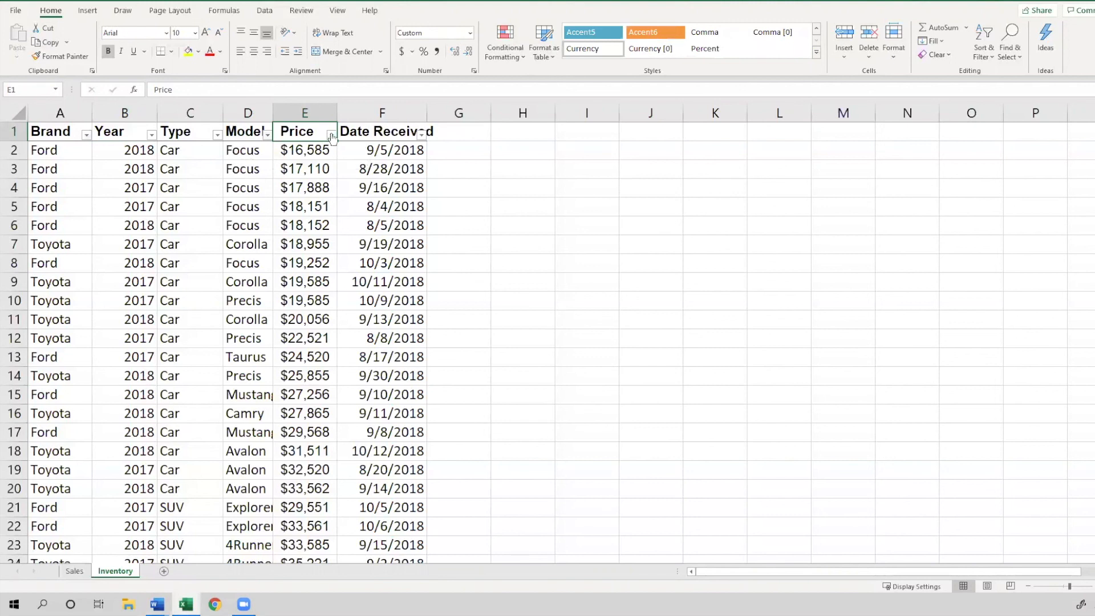
pyautogui.click(330, 135)
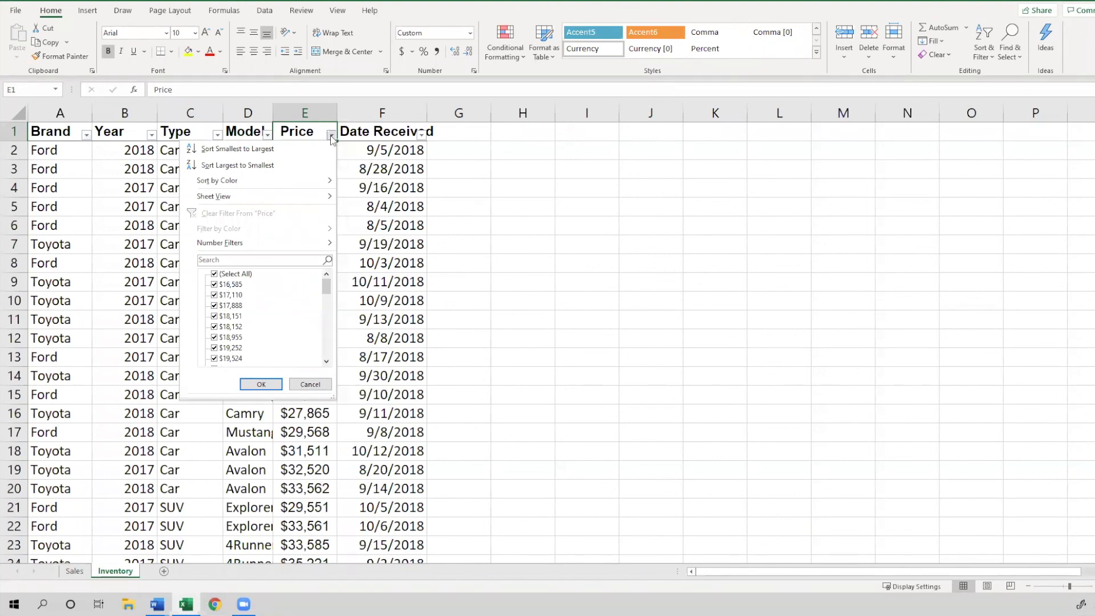
pyautogui.moveTo(249, 249)
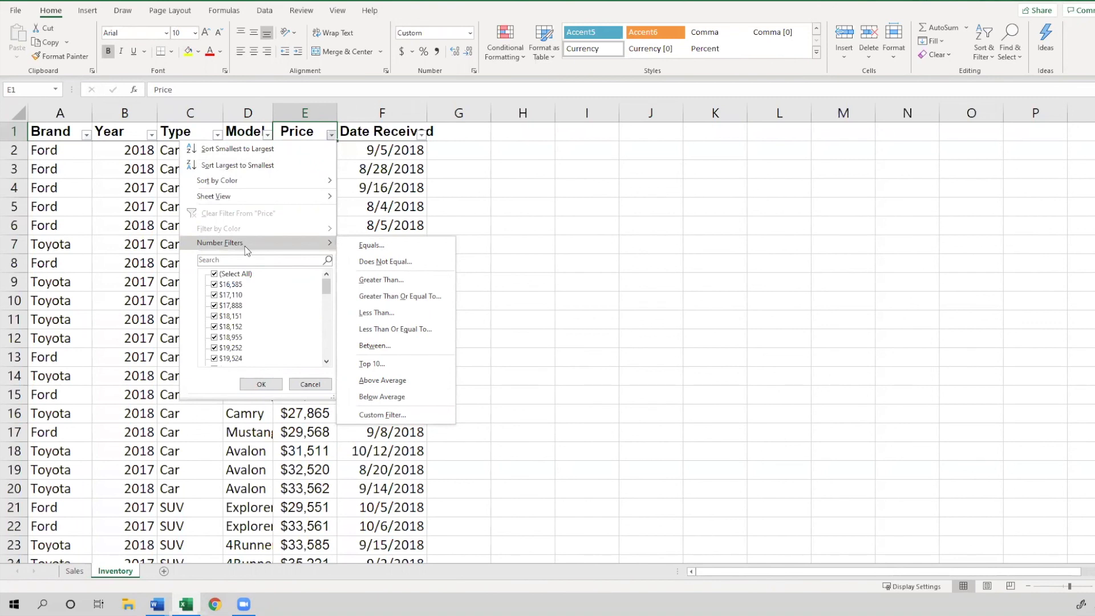
pyautogui.click(420, 297)
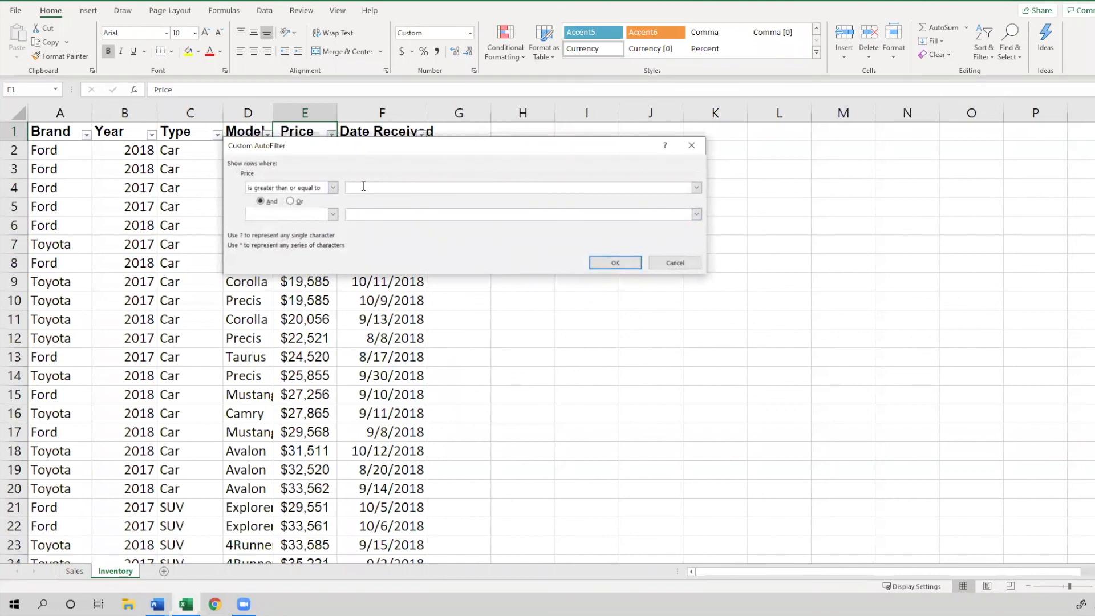
pyautogui.write('30000')
pyautogui.click(597, 264)
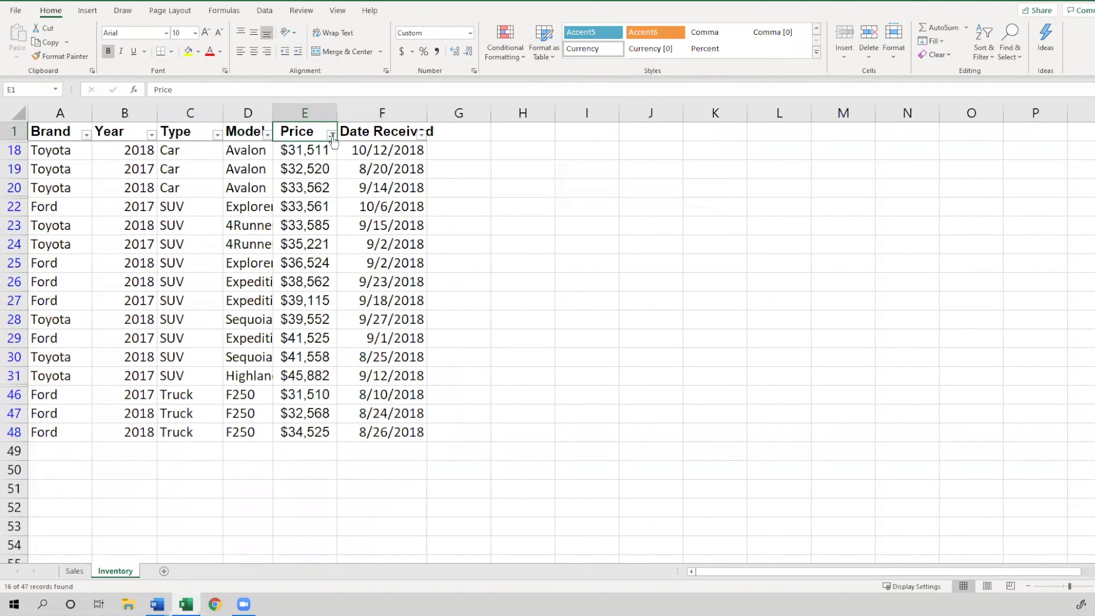
# Clear the filter from the Price column
pyautogui.moveTo(334, 141)
pyautogui.click(294, 151)
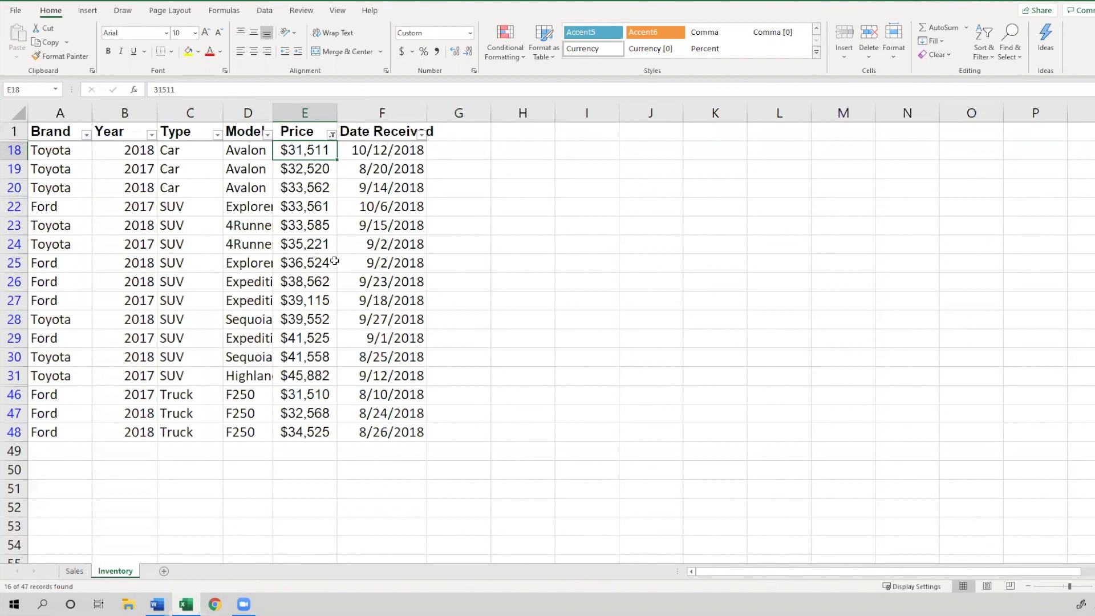
pyautogui.click(329, 137)
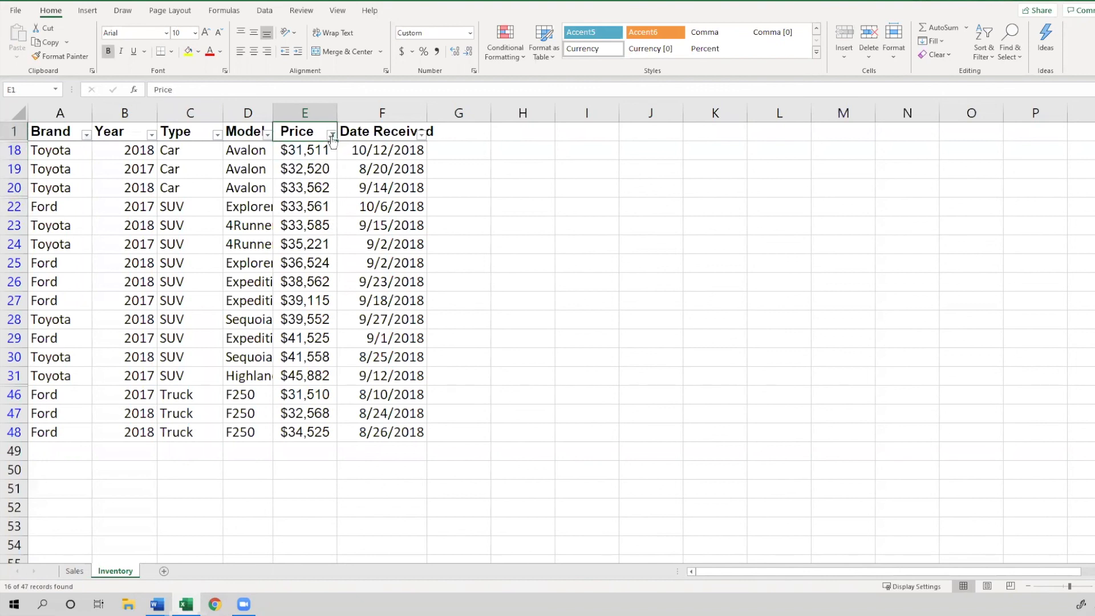
pyautogui.click(331, 135)
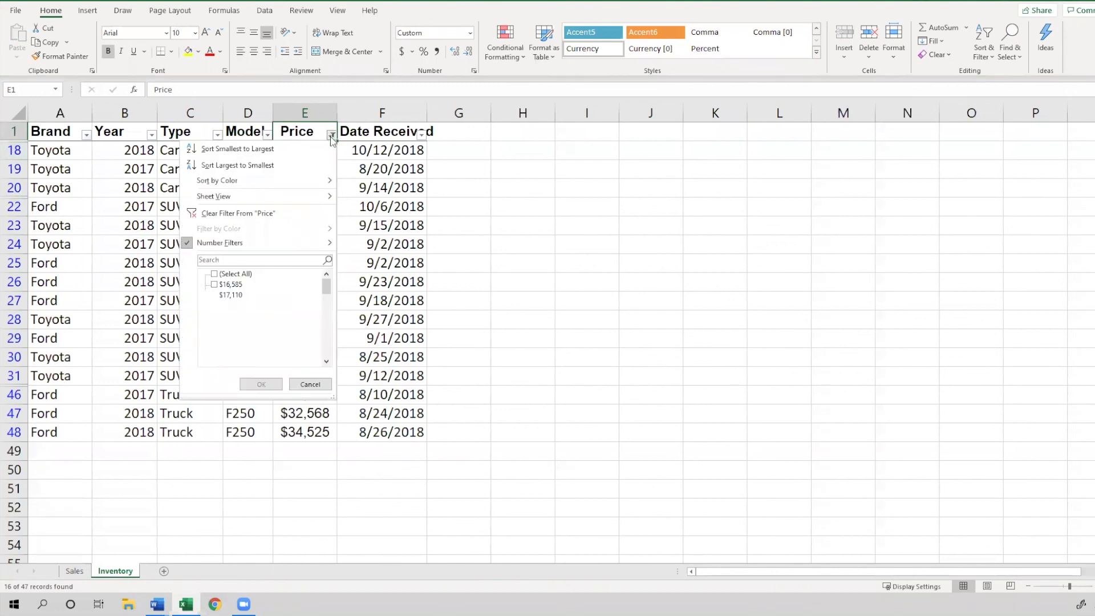
pyautogui.click(284, 217)
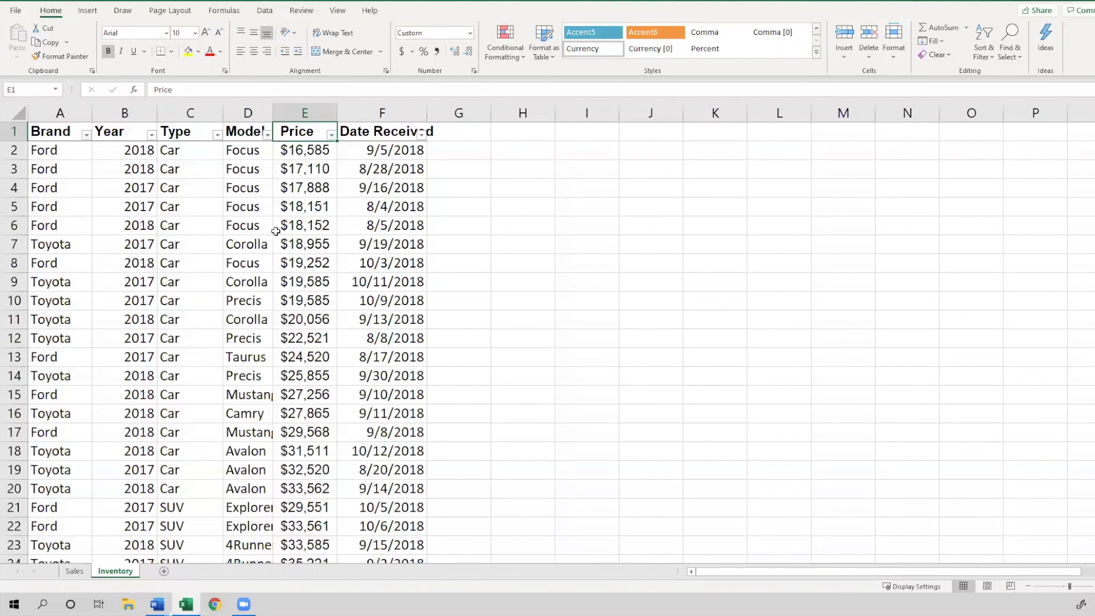
# Apply a Between number filter to Price showing values from 20000 to 30000
pyautogui.click(332, 136)
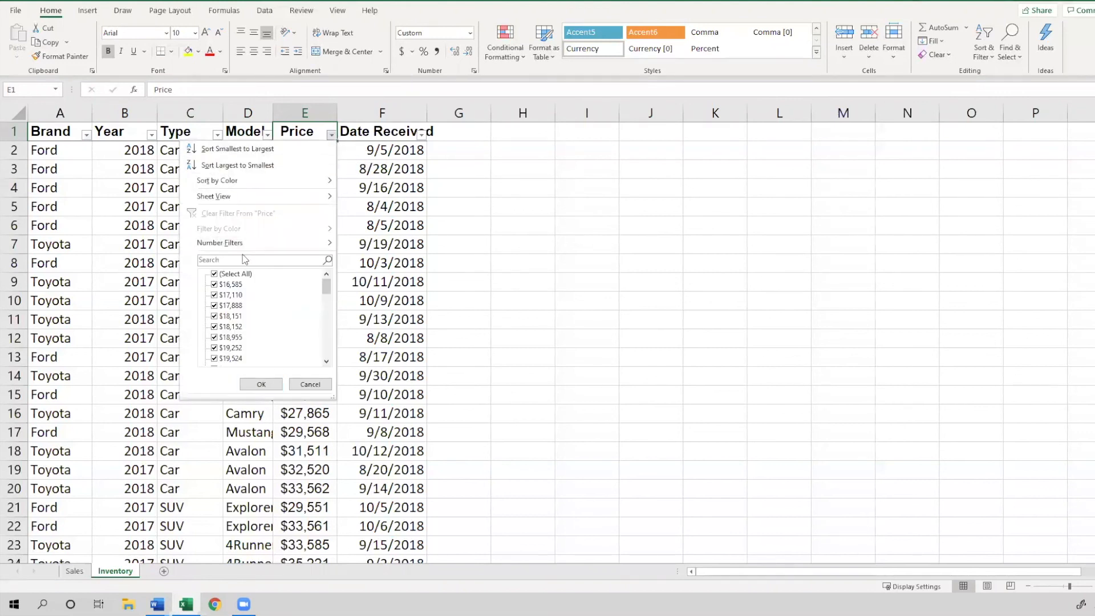
pyautogui.moveTo(239, 246)
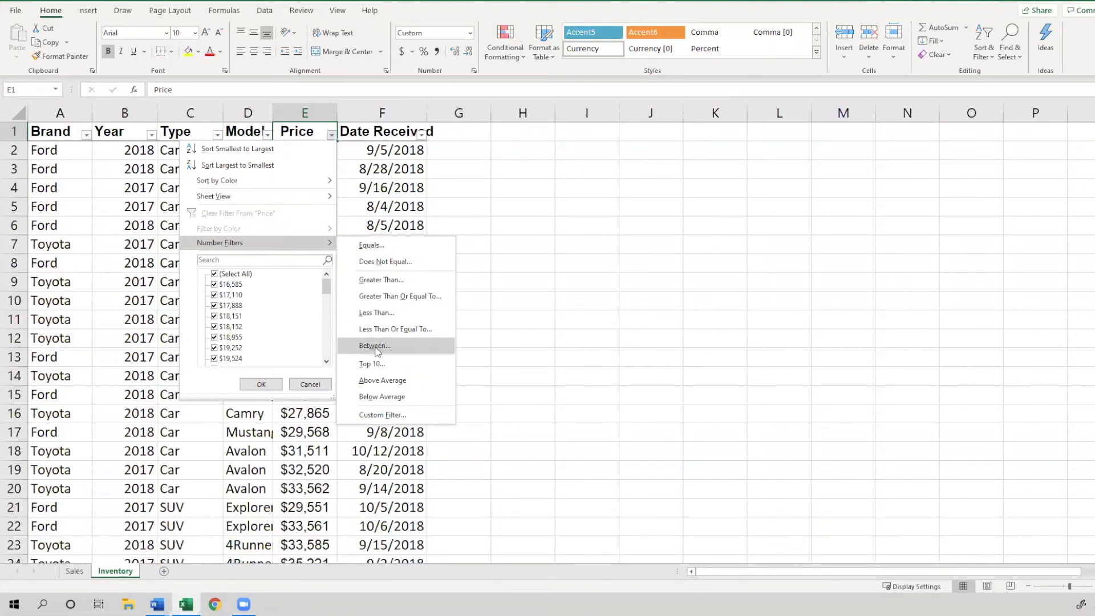
pyautogui.click(376, 346)
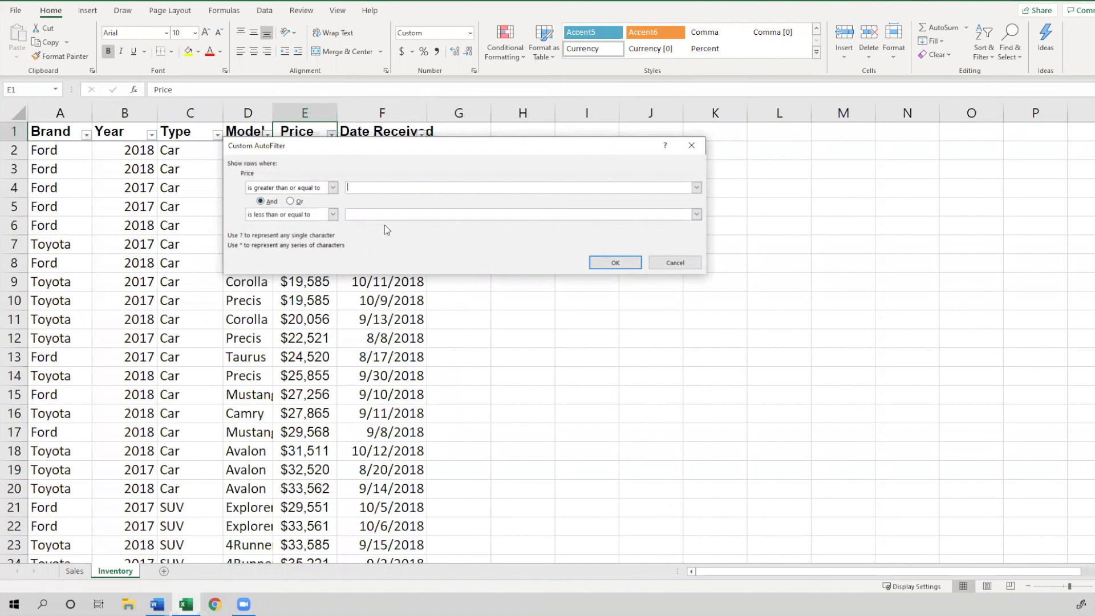
pyautogui.write('20000')
pyautogui.click(352, 217)
pyautogui.write('30000')
pyautogui.click(619, 261)
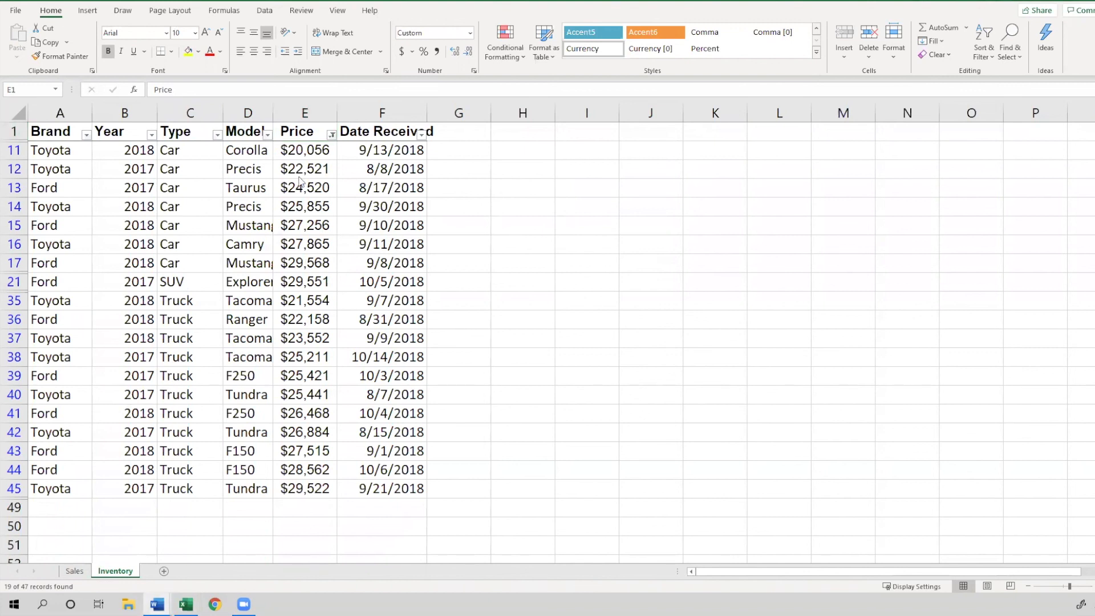
# Clear the filter from the Price column
pyautogui.click(332, 136)
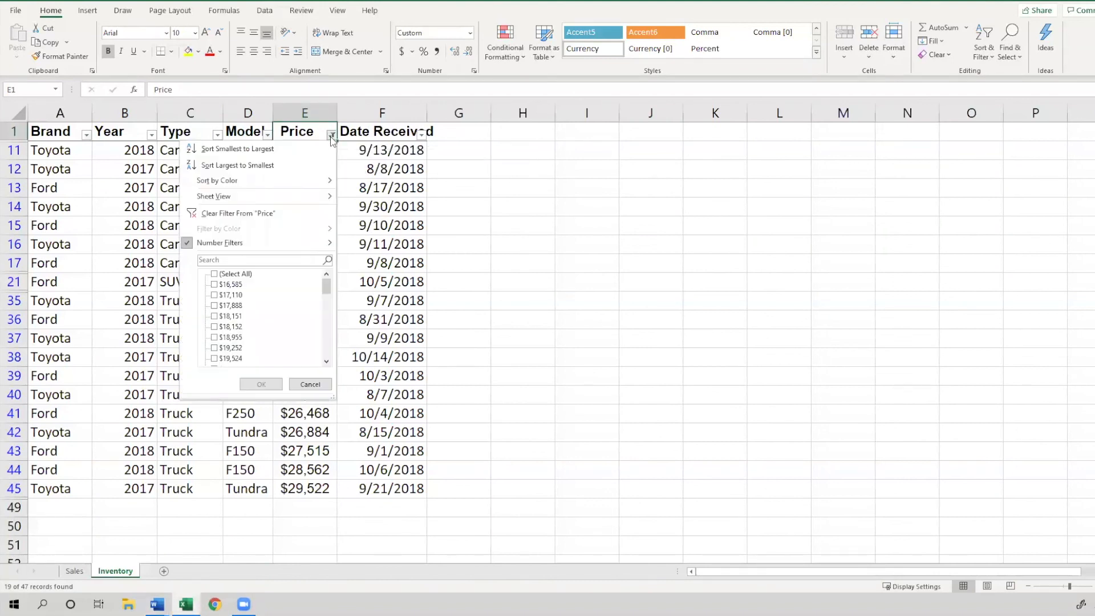
pyautogui.click(250, 219)
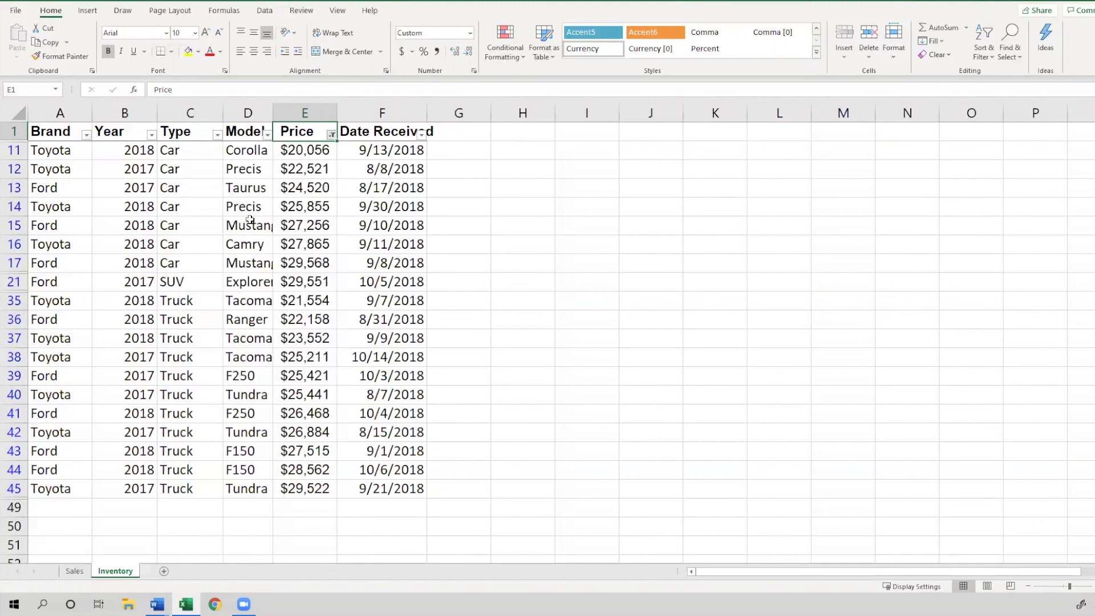
pyautogui.click(333, 204)
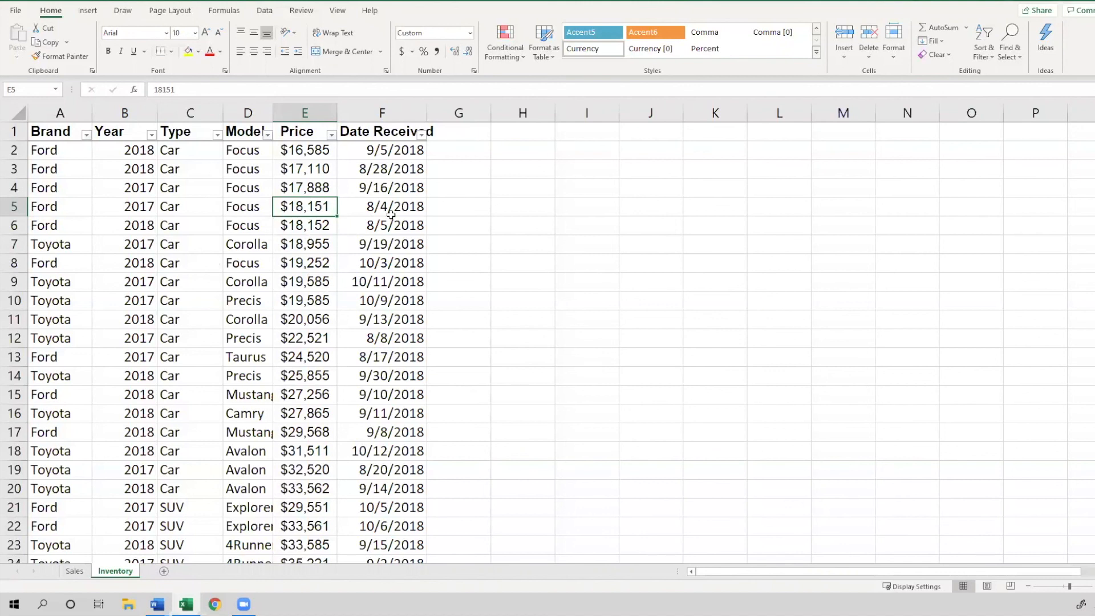
pyautogui.rightClick(315, 207)
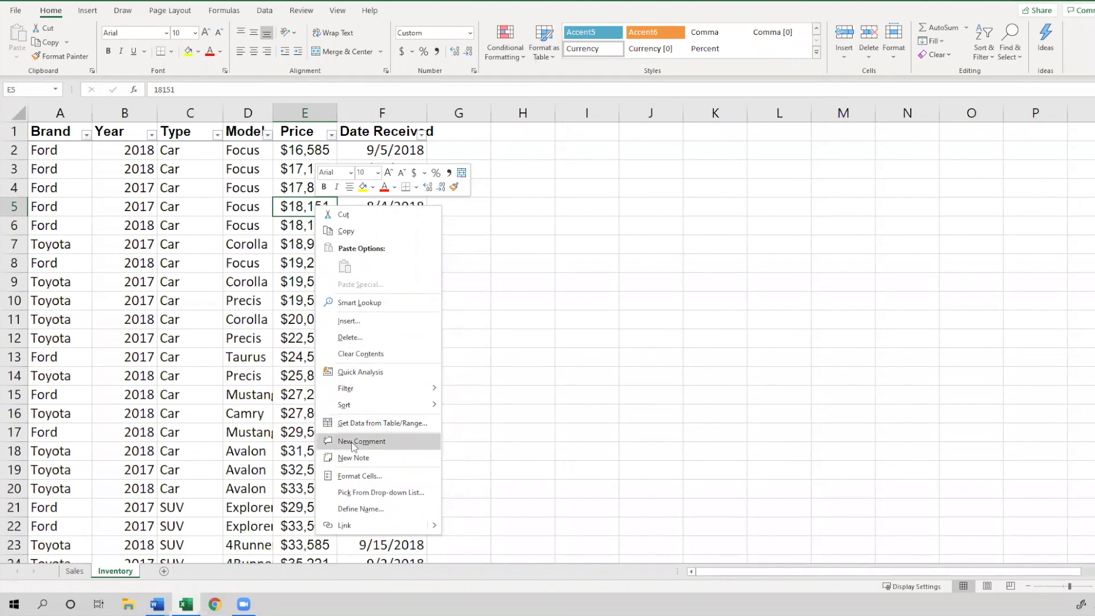
pyautogui.rightClick(296, 210)
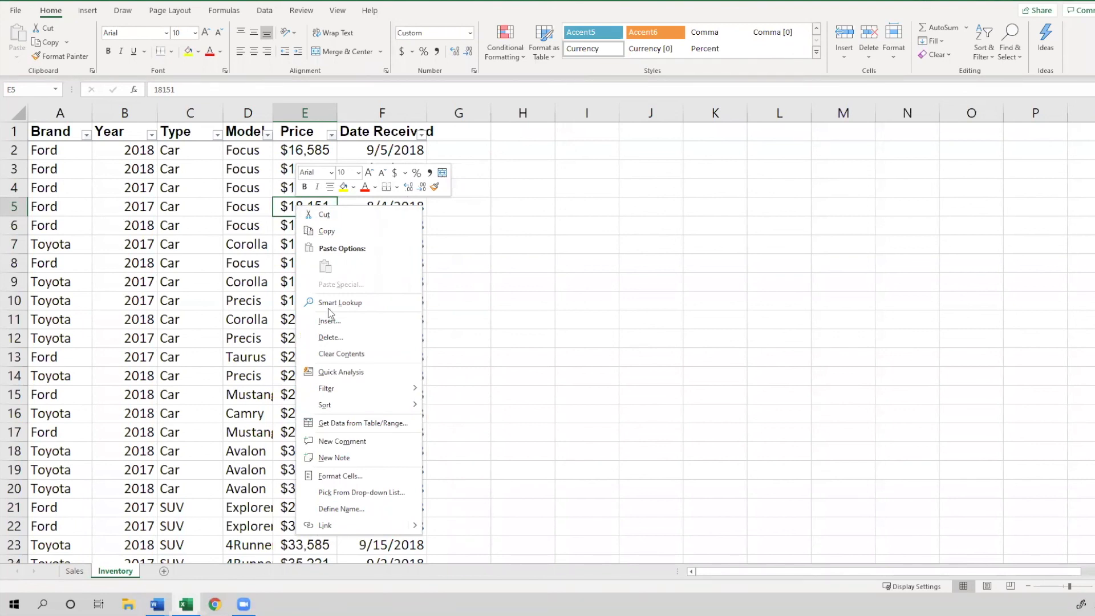
pyautogui.click(342, 441)
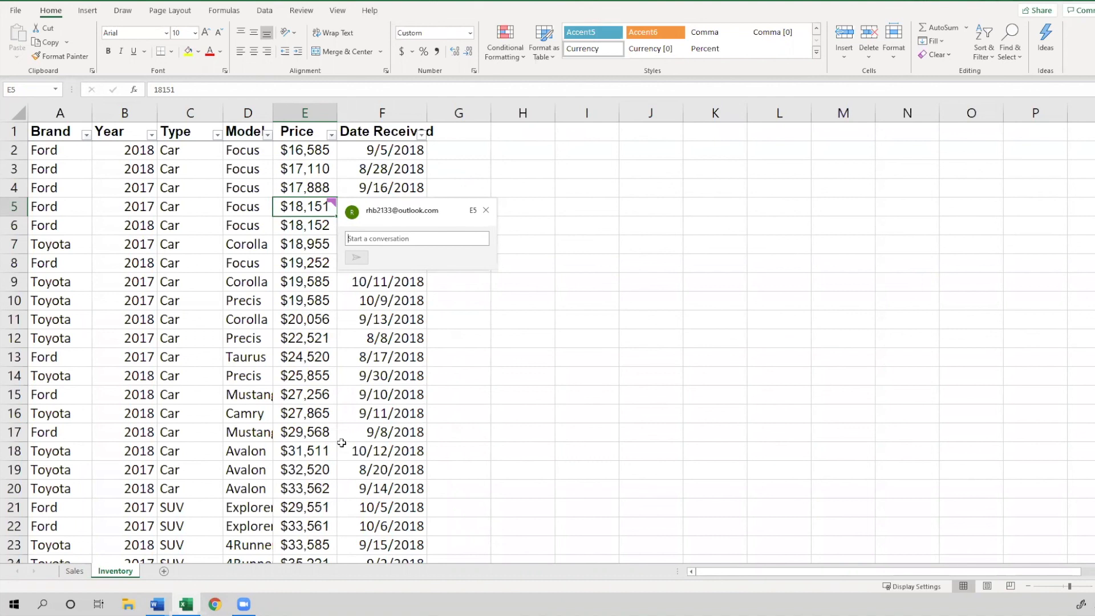
pyautogui.click(342, 443)
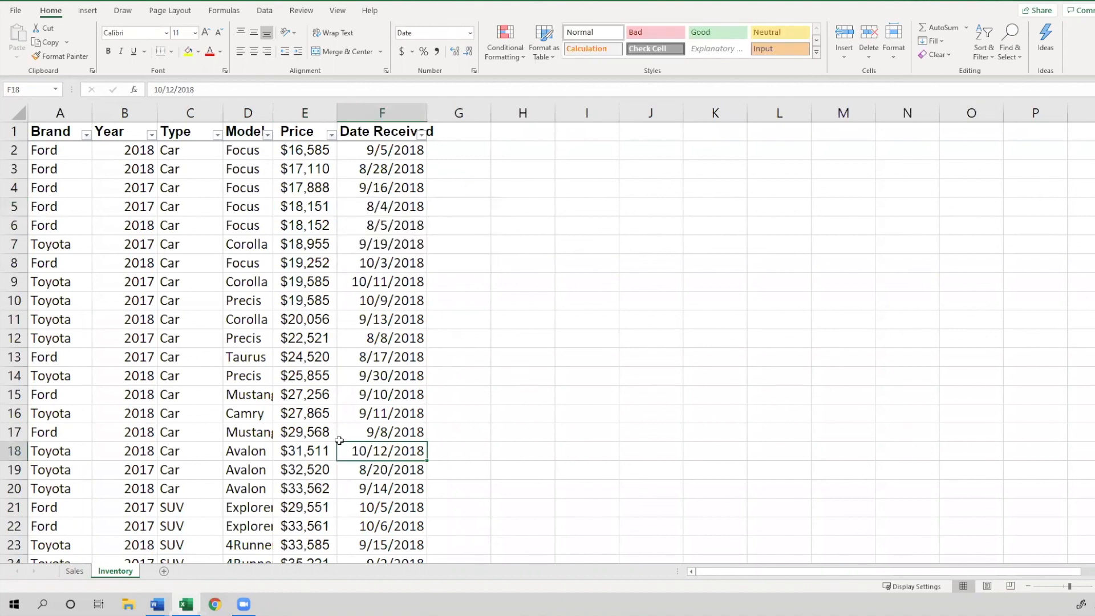
# Add a comment reading "This data is not final" to the price cell in row 6
pyautogui.click(313, 277)
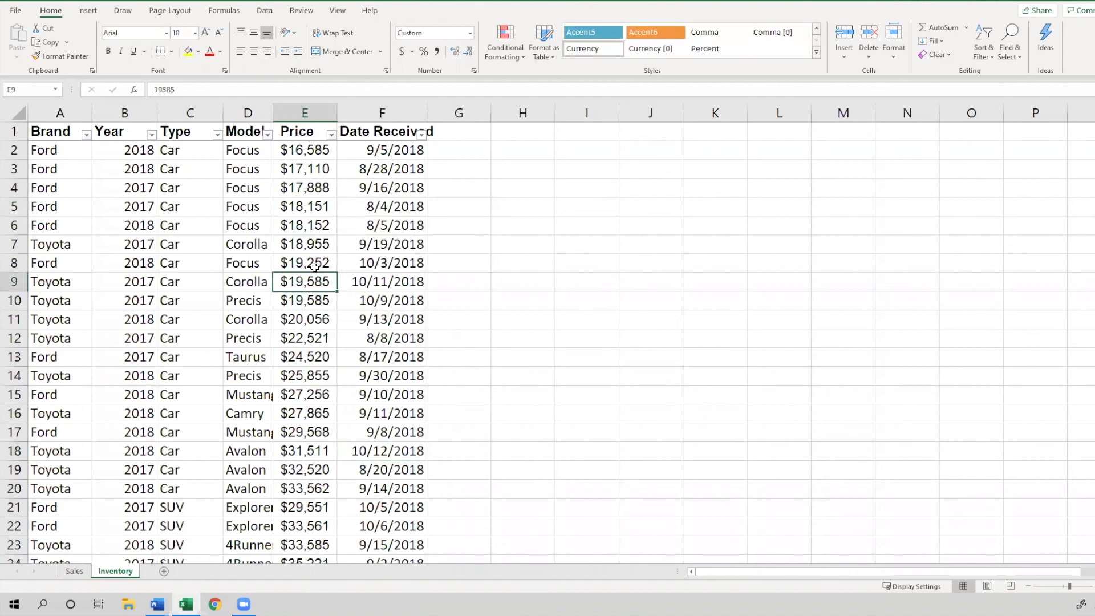
pyautogui.click(314, 263)
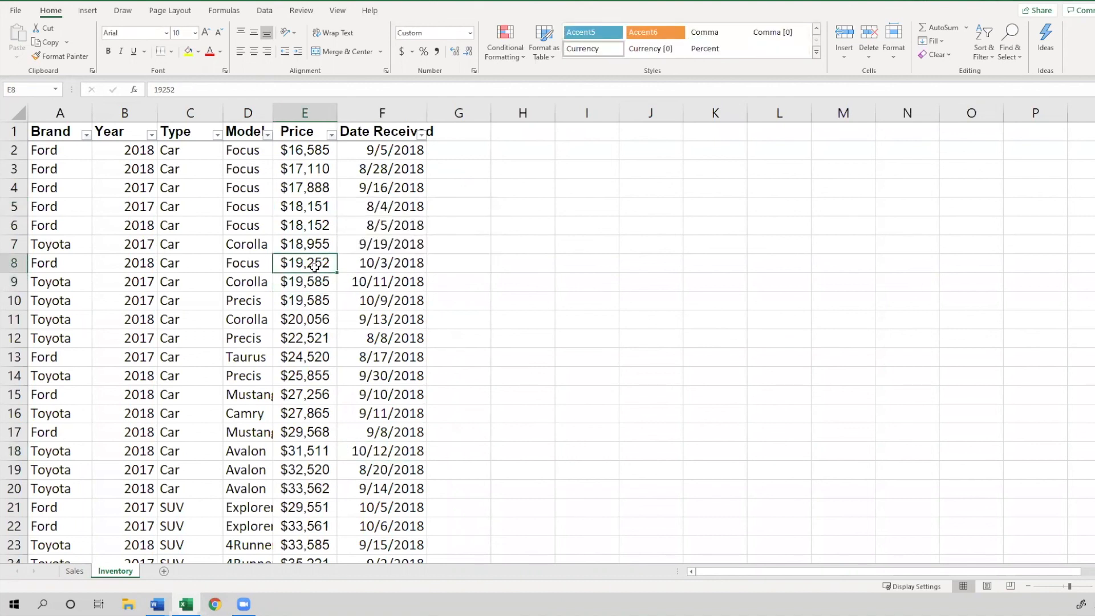
pyautogui.click(311, 225)
pyautogui.rightClick(312, 226)
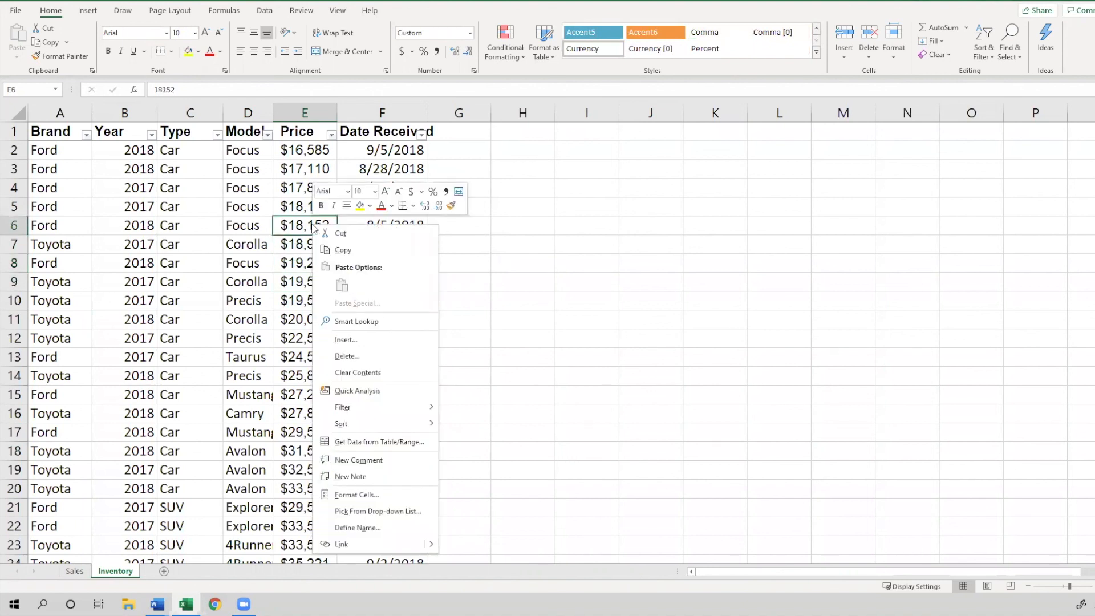
pyautogui.click(378, 463)
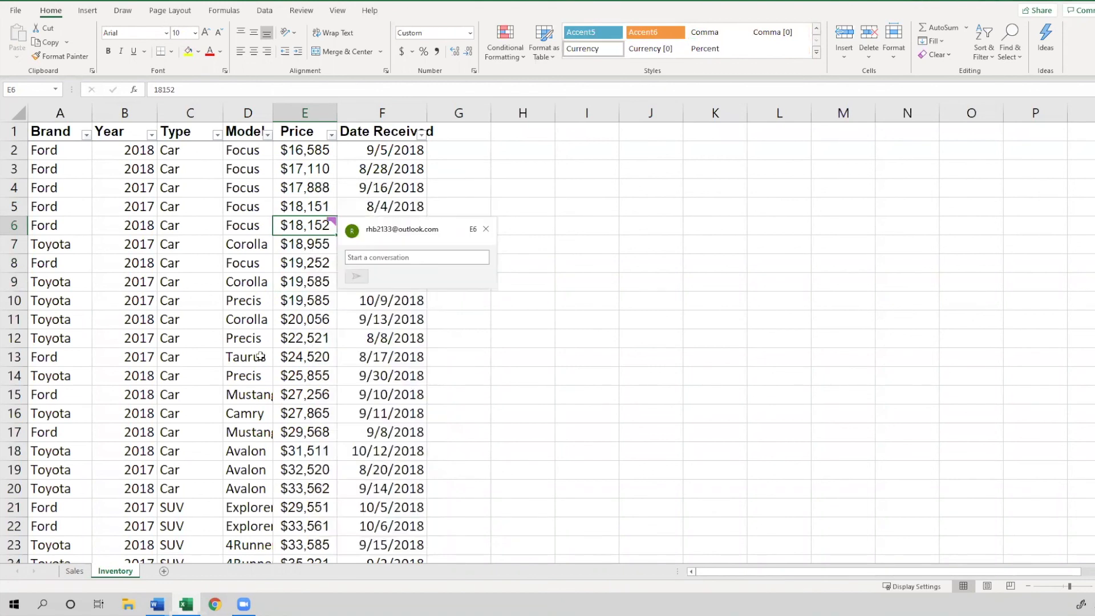
pyautogui.write('This data ')
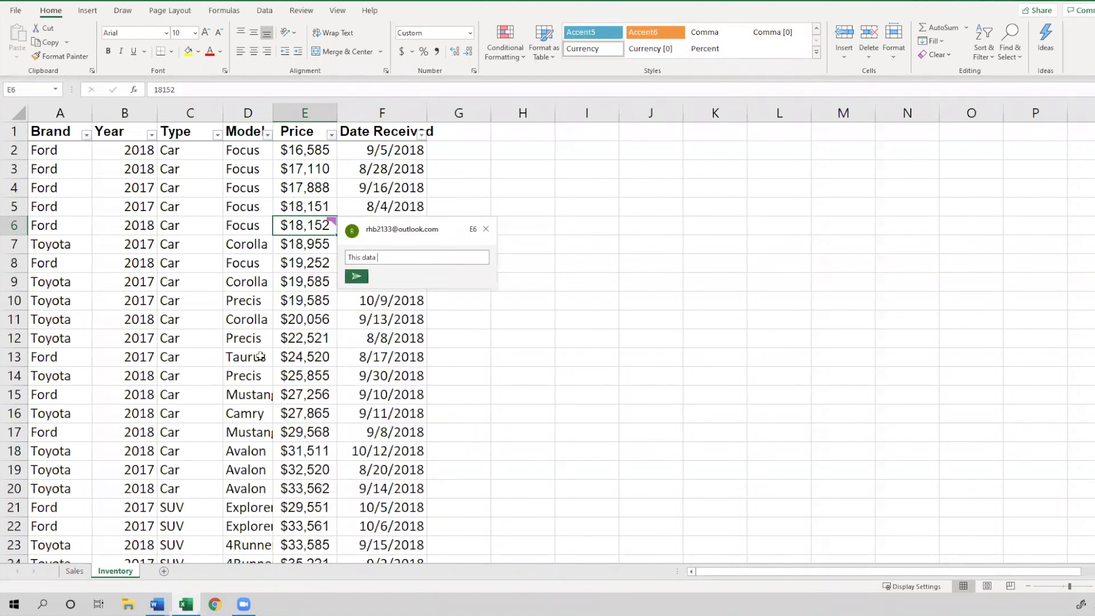
pyautogui.write('i snot')
pyautogui.press('BackSpace')
pyautogui.press('BackSpace')
pyautogui.press('BackSpace')
pyautogui.press('BackSpace')
pyautogui.press('BackSpace')
pyautogui.press('BackSpace')
pyautogui.write('s not fina')
pyautogui.click(365, 282)
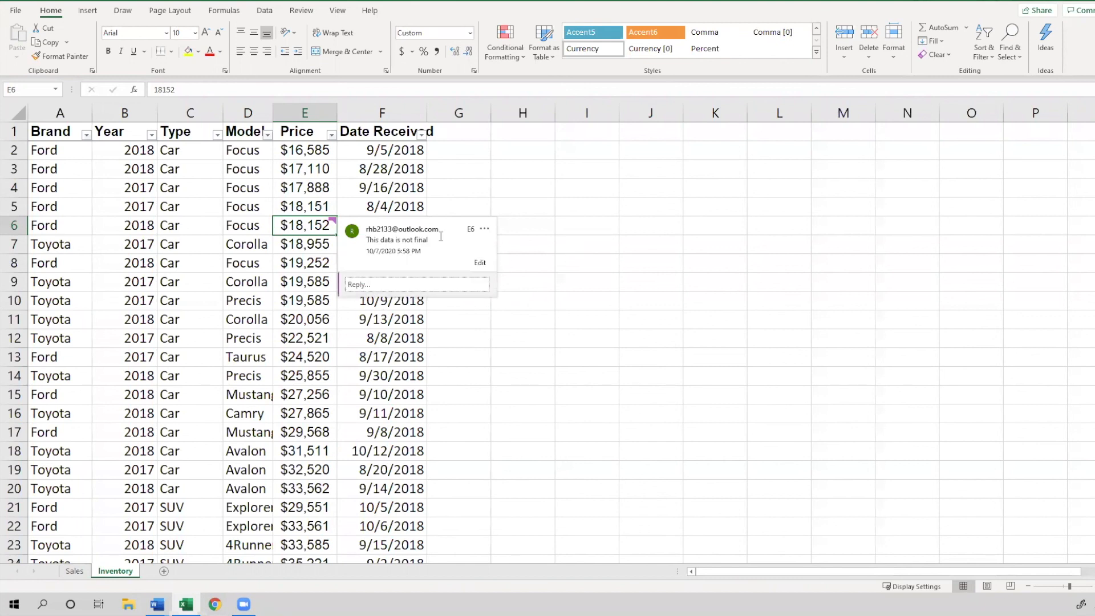
# Delete the comment thread on the row 6 price cell
pyautogui.click(552, 221)
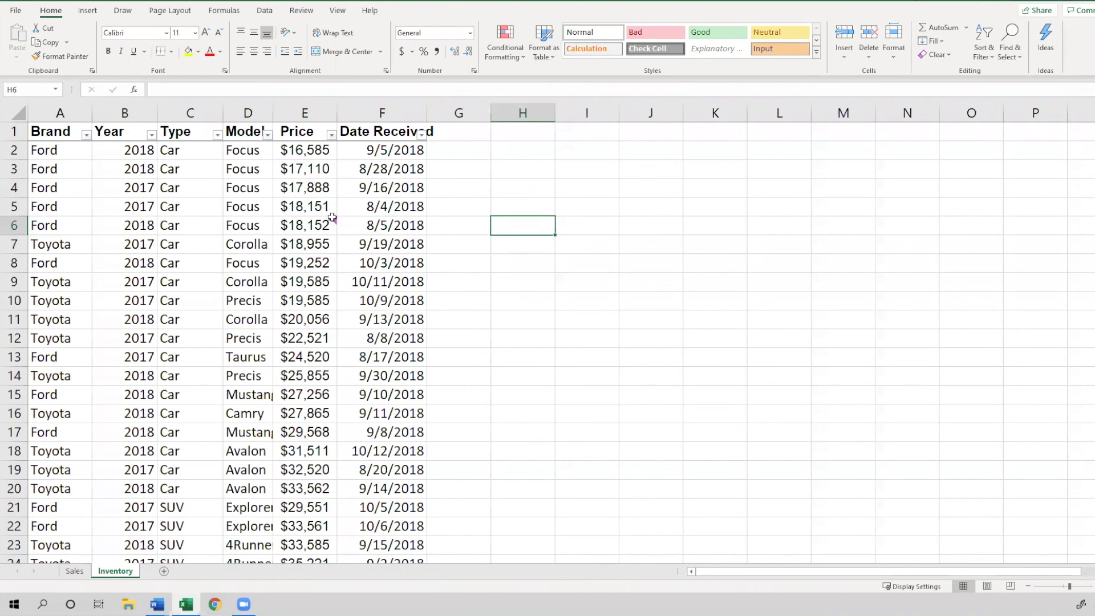
pyautogui.moveTo(332, 229)
pyautogui.click(541, 395)
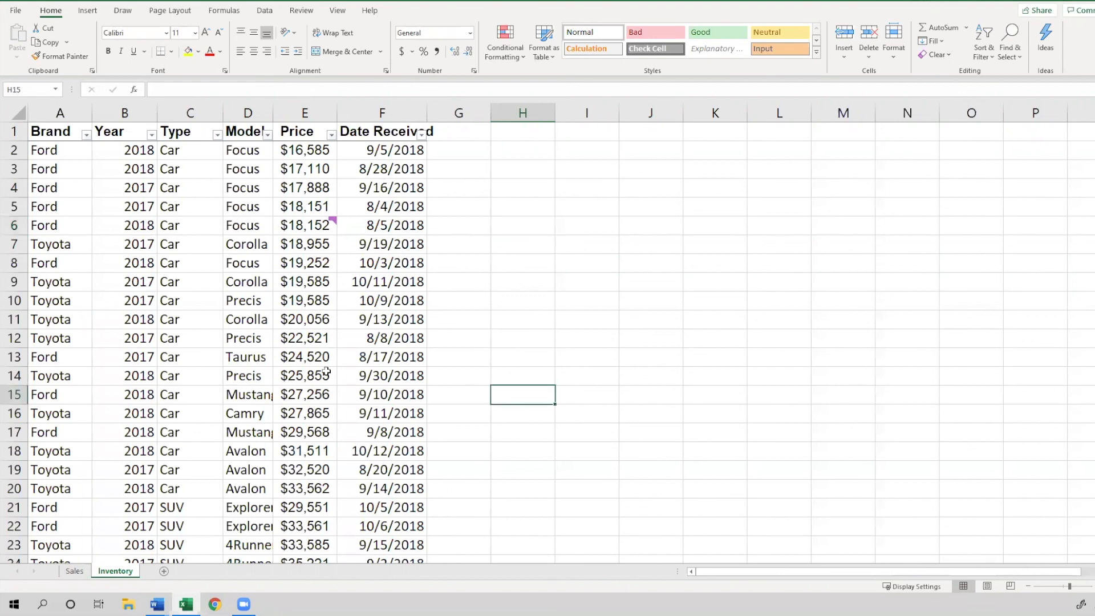
pyautogui.click(317, 232)
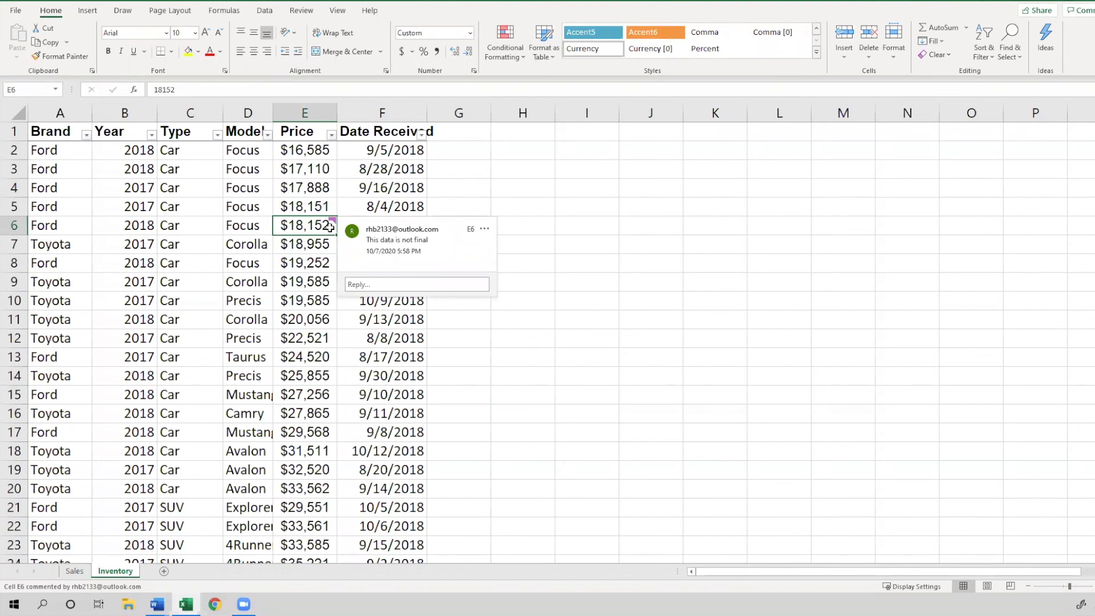
pyautogui.click(303, 318)
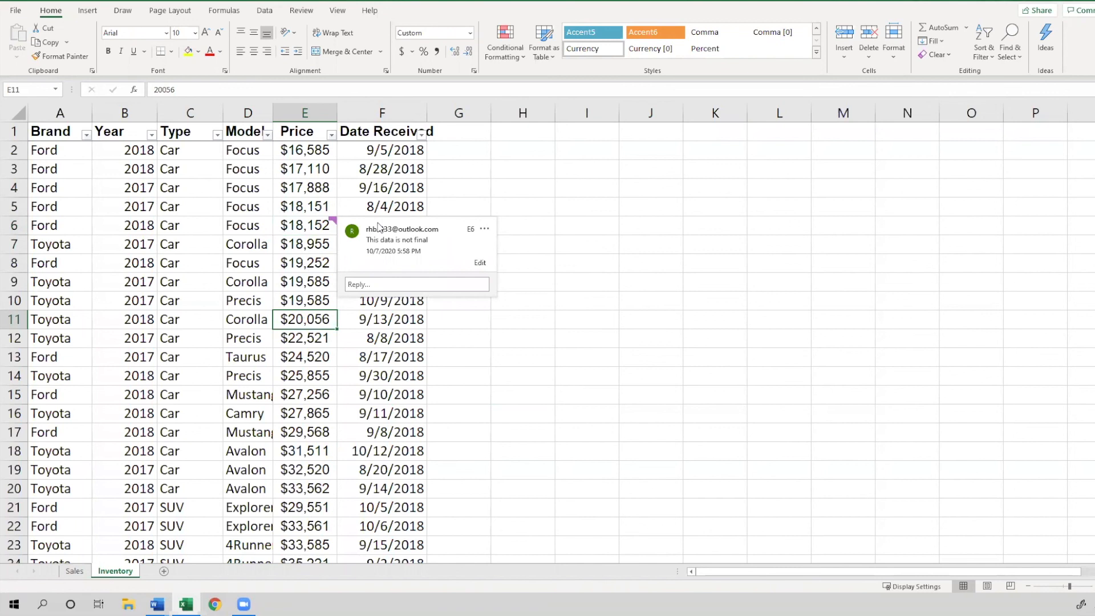
pyautogui.click(484, 230)
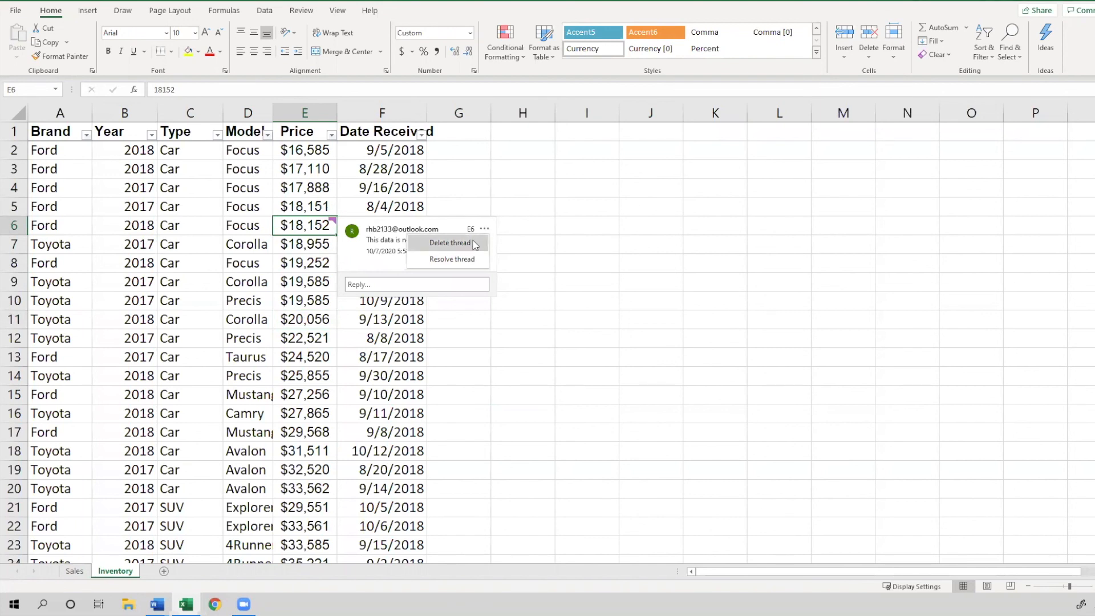
pyautogui.click(450, 243)
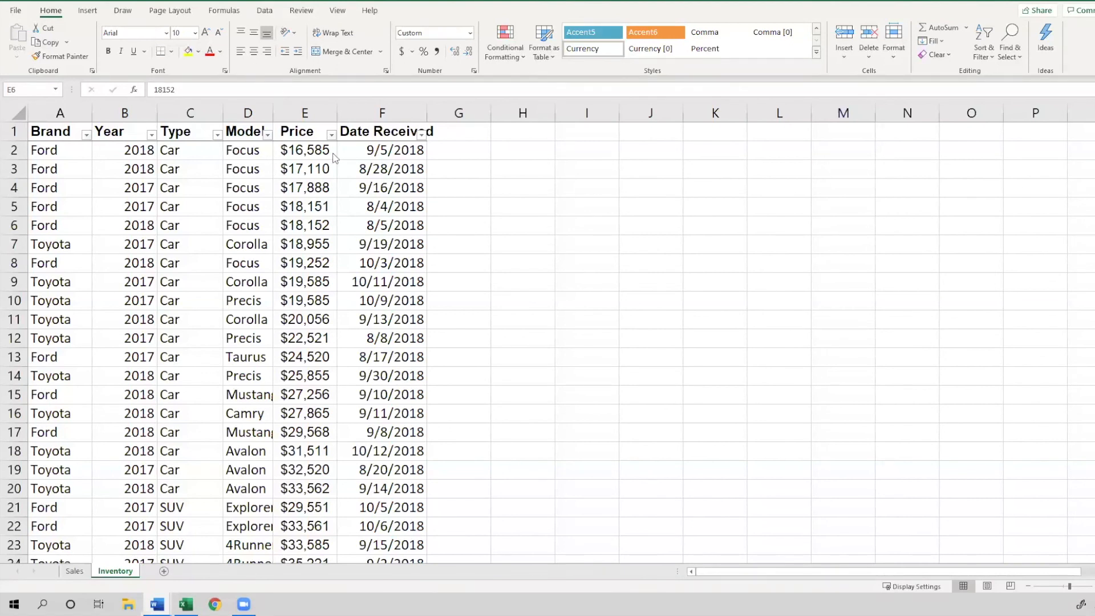
pyautogui.click(243, 130)
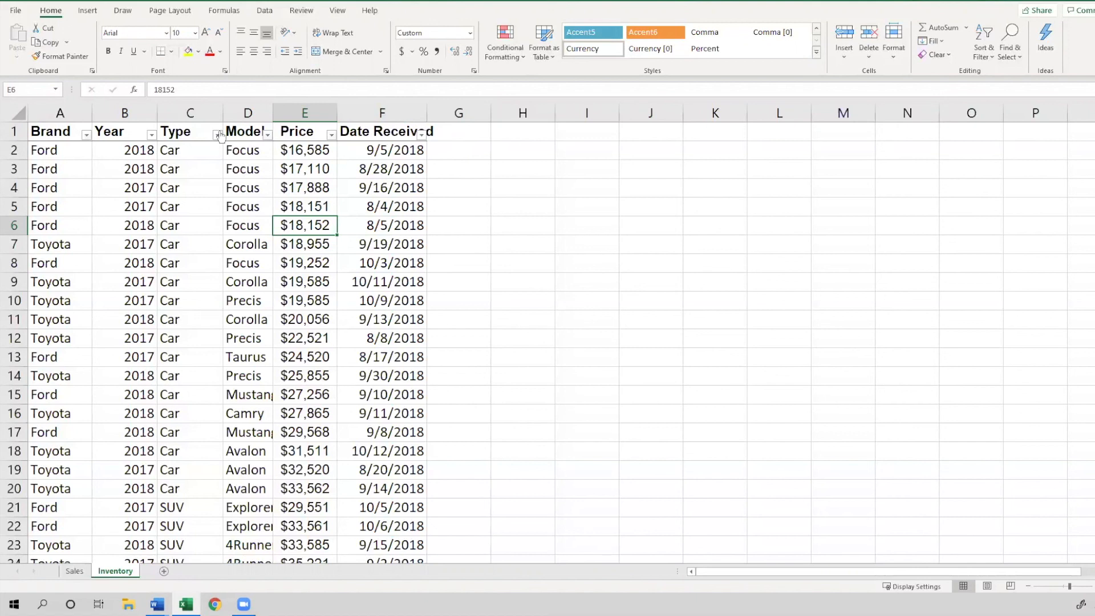
pyautogui.click(331, 136)
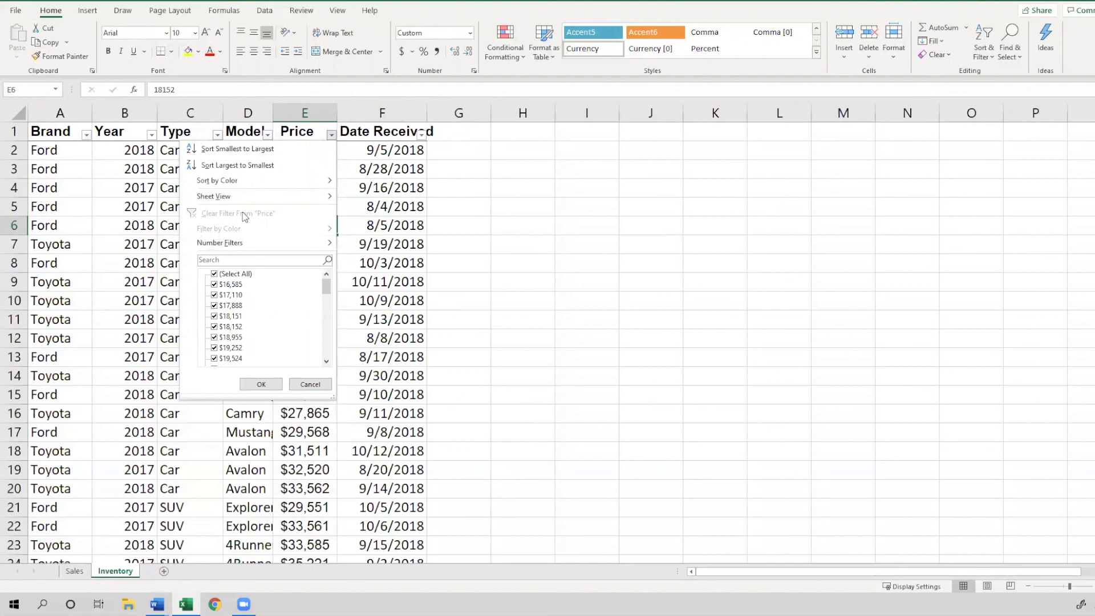
pyautogui.click(387, 213)
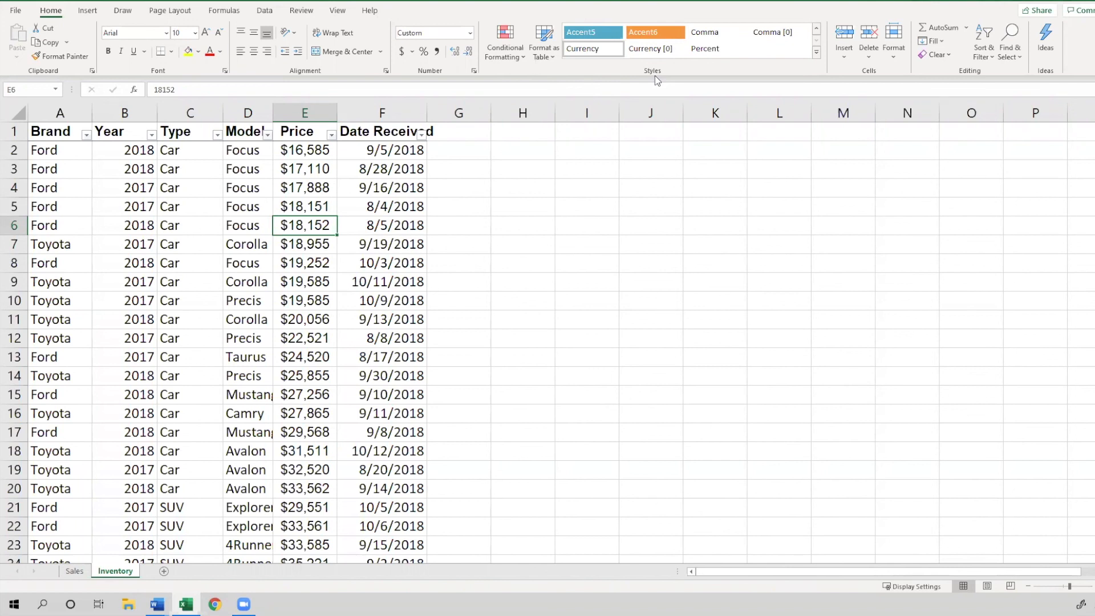
# Format the range $A$1:$F$48 as a table with headers using a light blue table style
pyautogui.click(547, 53)
pyautogui.click(548, 53)
pyautogui.click(539, 56)
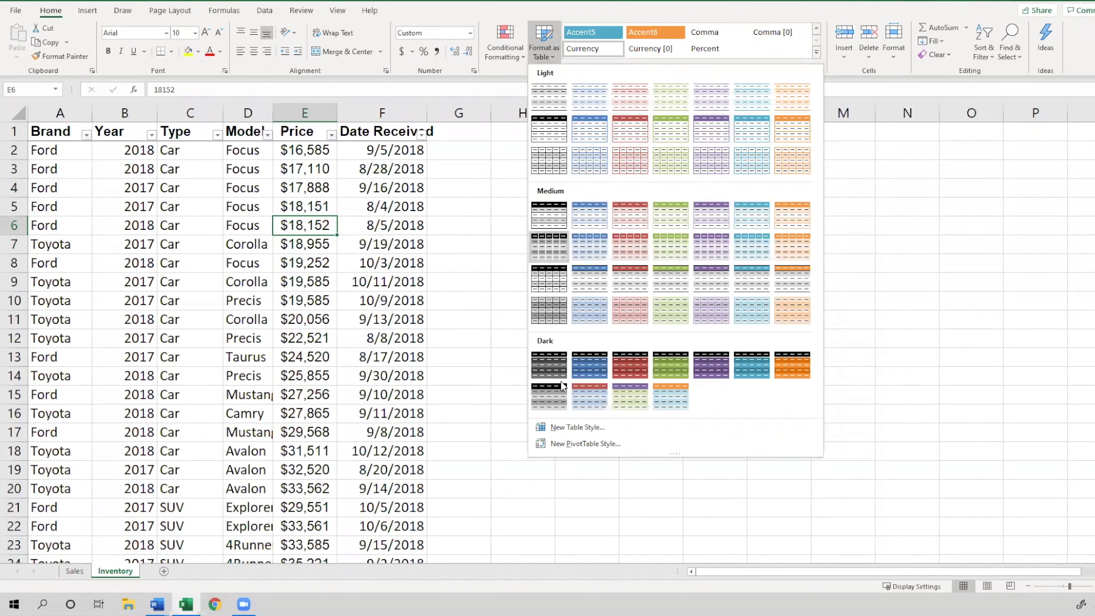
pyautogui.click(598, 133)
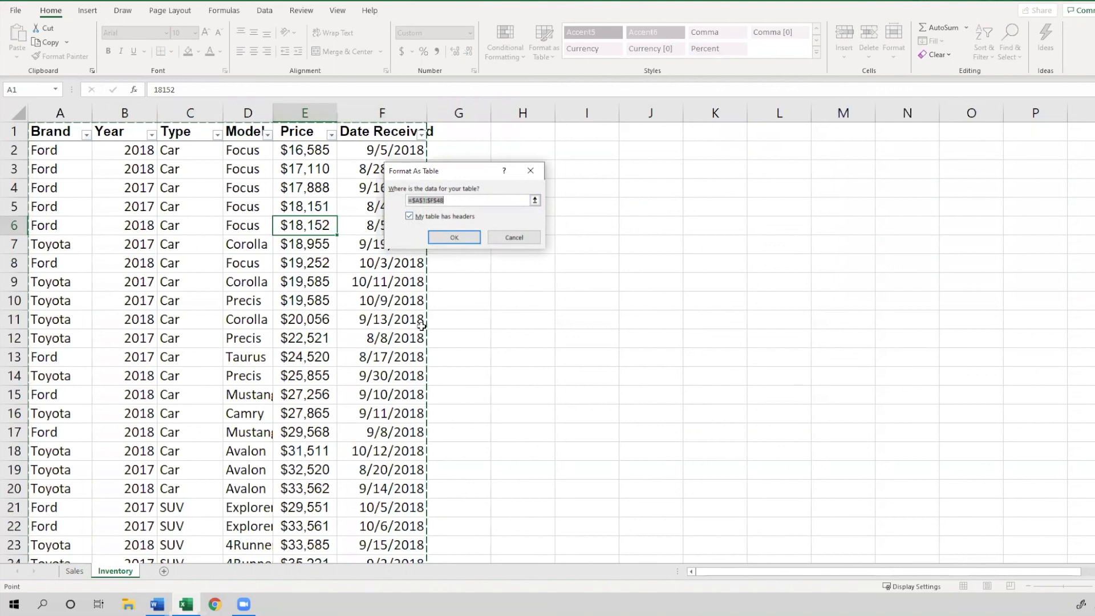
pyautogui.click(450, 200)
pyautogui.click(461, 241)
pyautogui.click(455, 237)
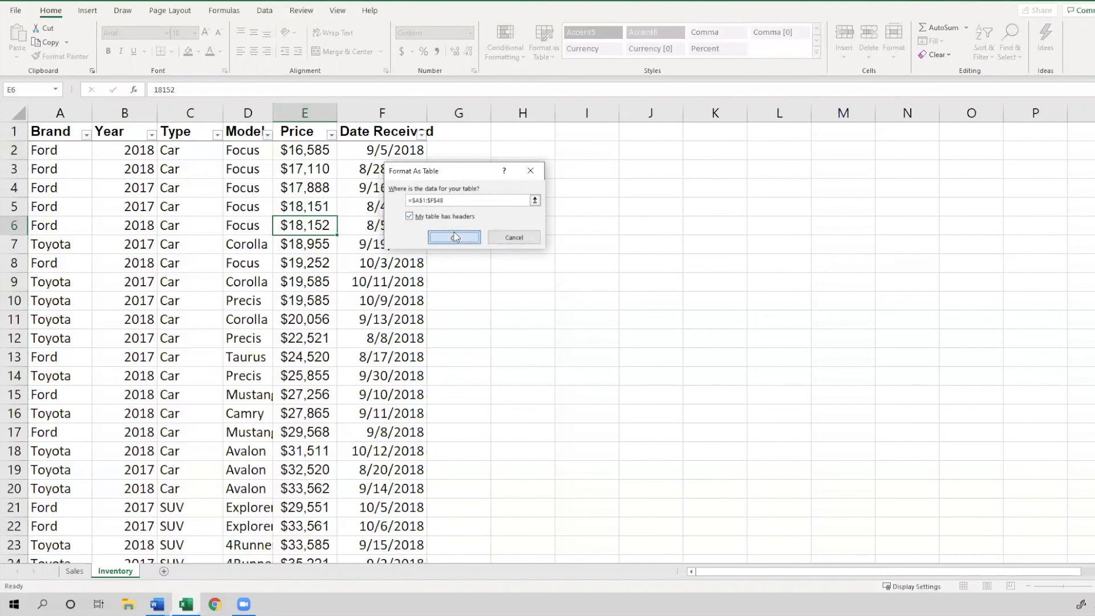
pyautogui.click(455, 237)
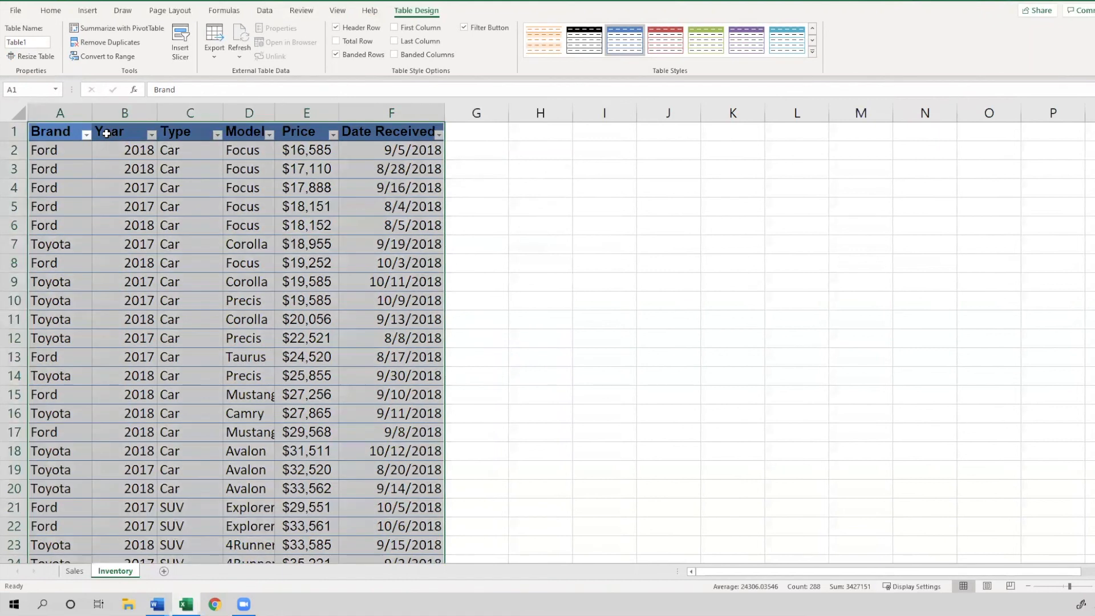
# Change the table style to Blue, Table Style Medium 2
pyautogui.click(106, 134)
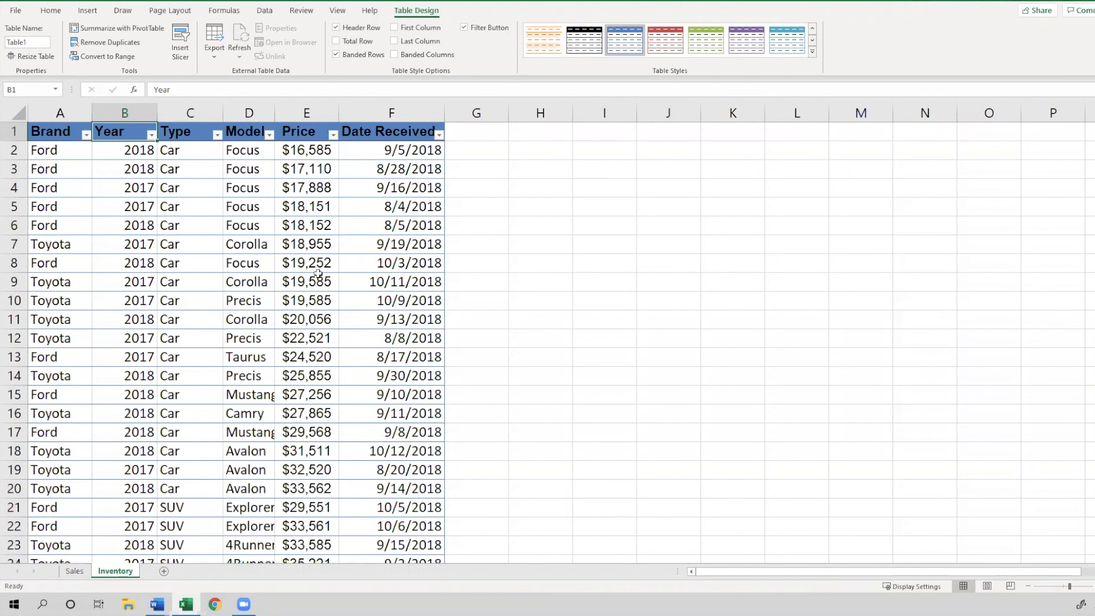
pyautogui.hotkey('alt', 'Tab')
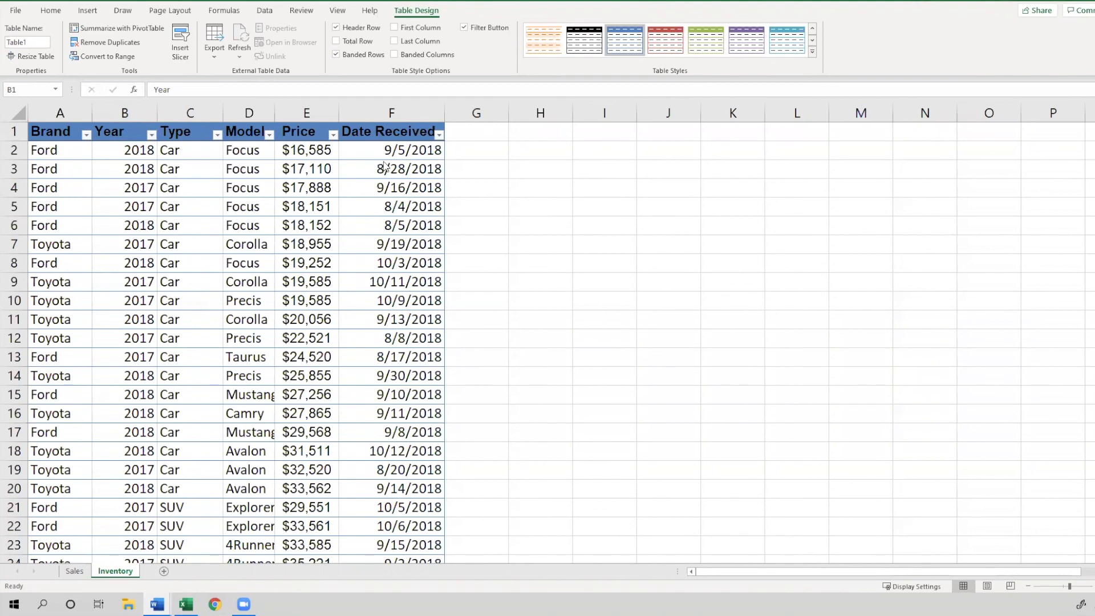
pyautogui.click(362, 136)
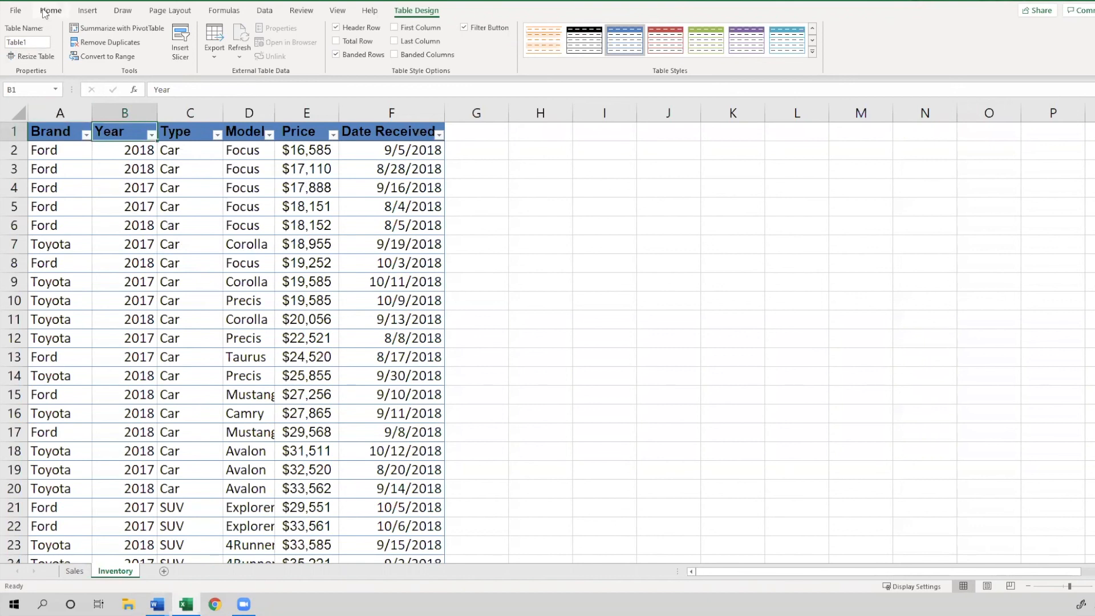
pyautogui.click(201, 189)
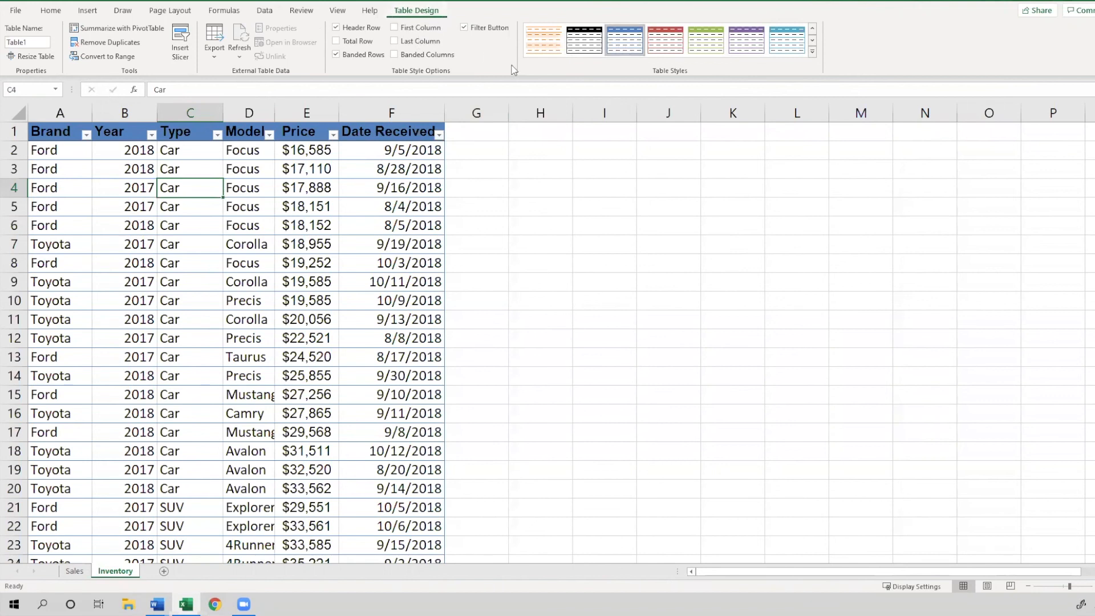
pyautogui.click(811, 53)
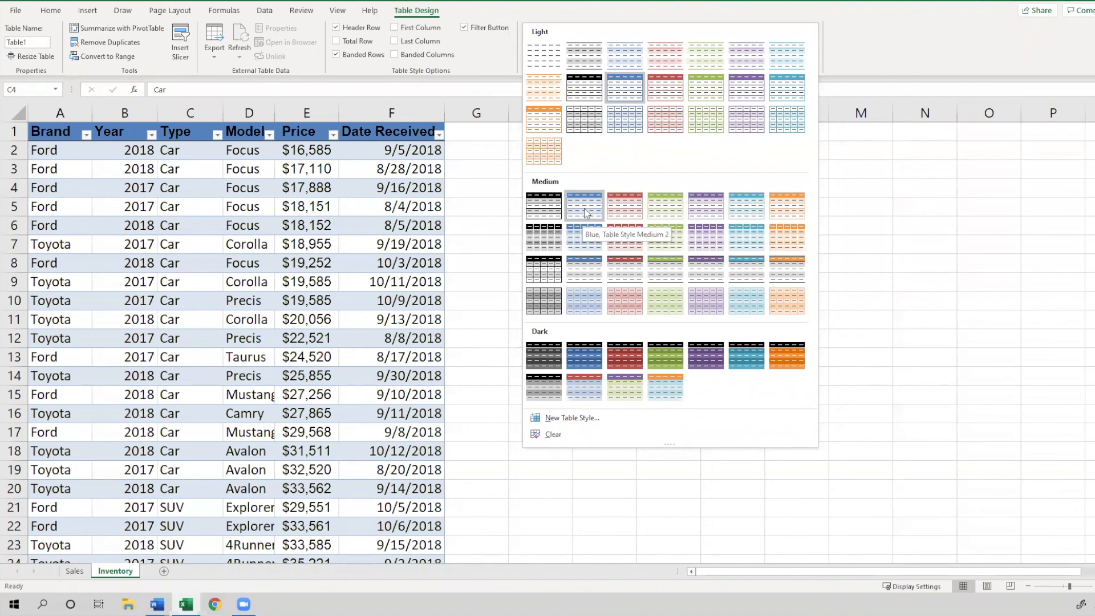
pyautogui.click(585, 204)
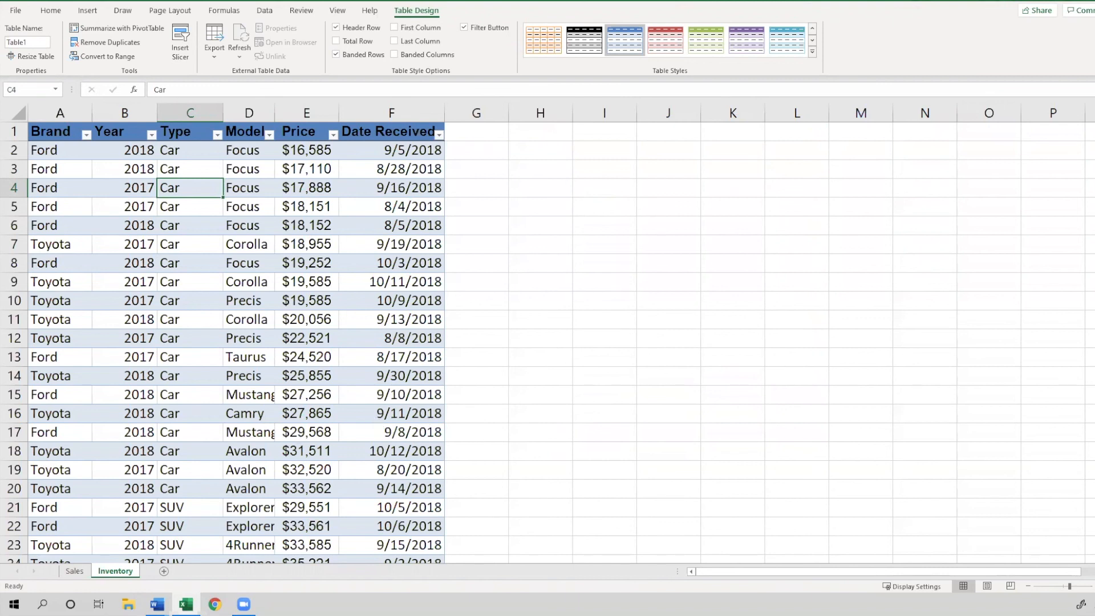
pyautogui.hotkey('alt', 'Tab')
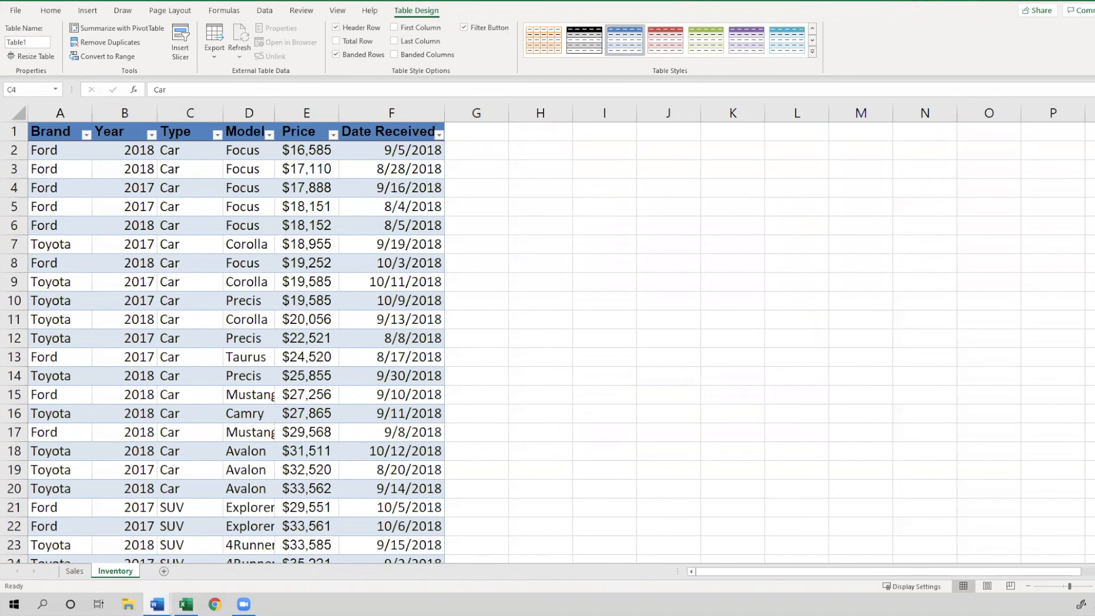
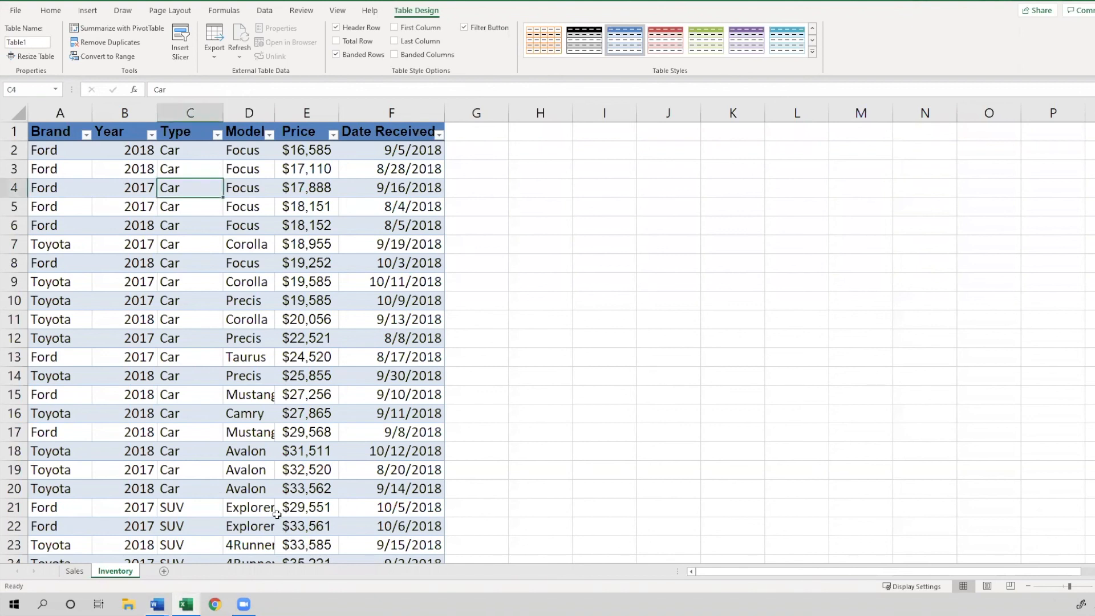
# Insert a 2-D clustered column chart from the store sales data in A4:D16 on the Sales sheet
pyautogui.click(74, 571)
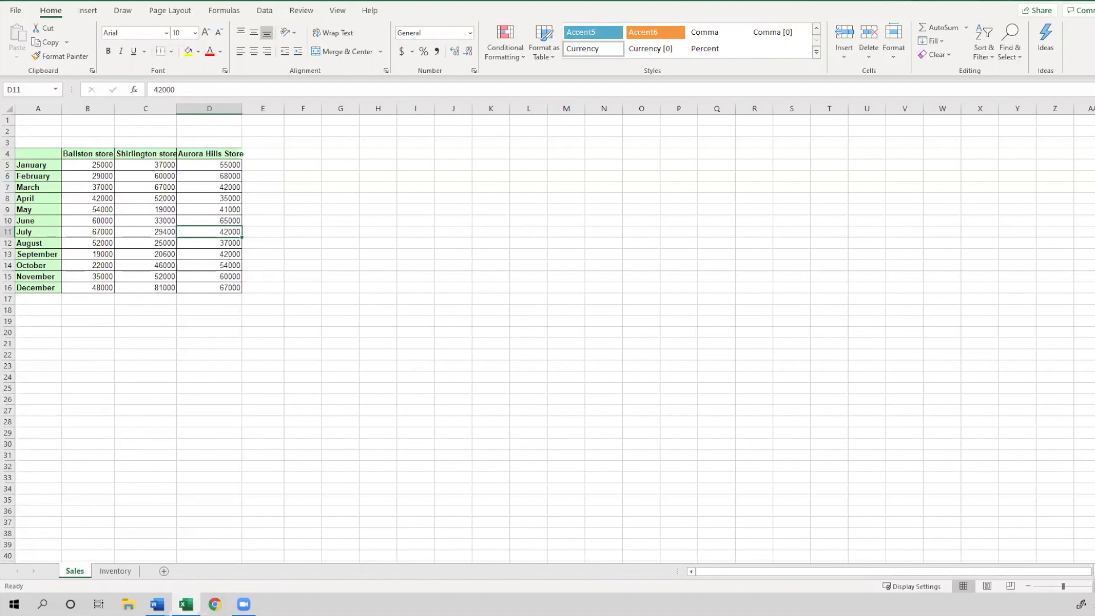
pyautogui.moveTo(1063, 587); pyautogui.dragTo(1065, 586)
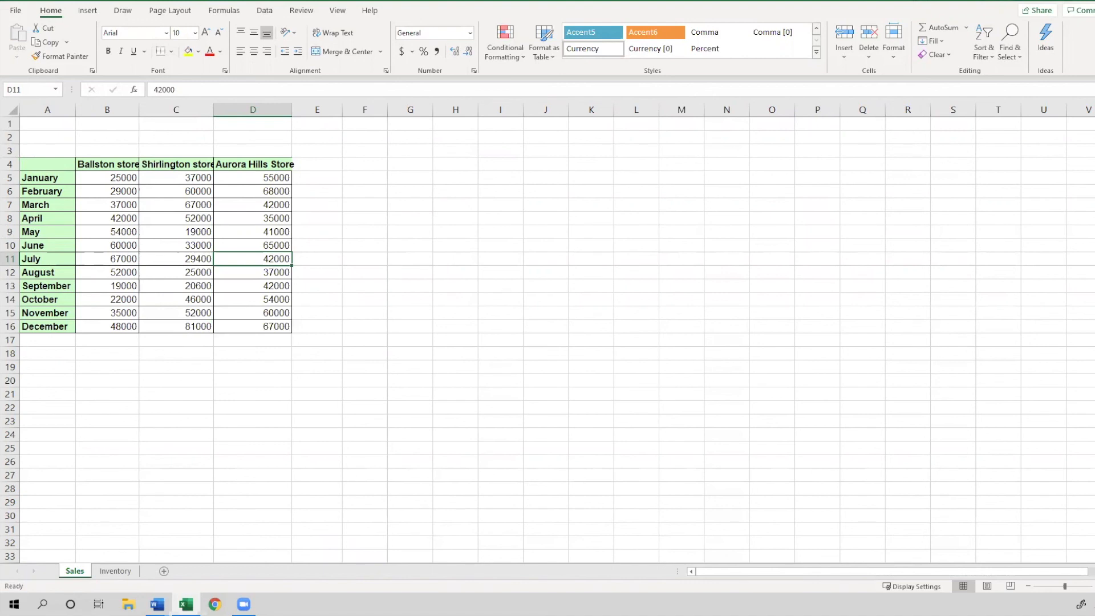
pyautogui.hotkey('alt', 'Tab')
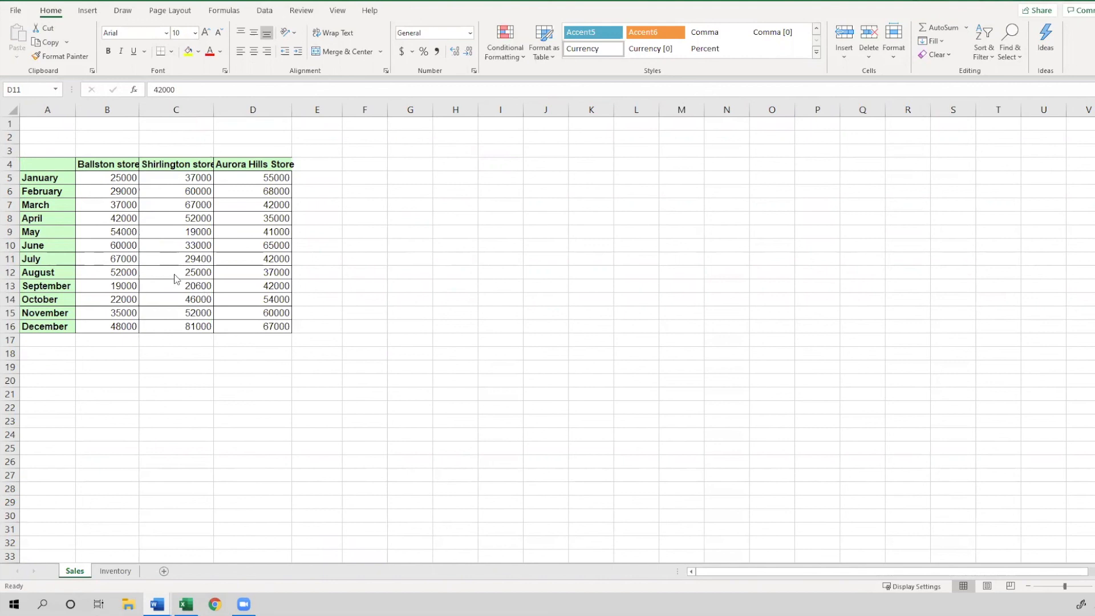
pyautogui.hotkey('alt', 'Tab')
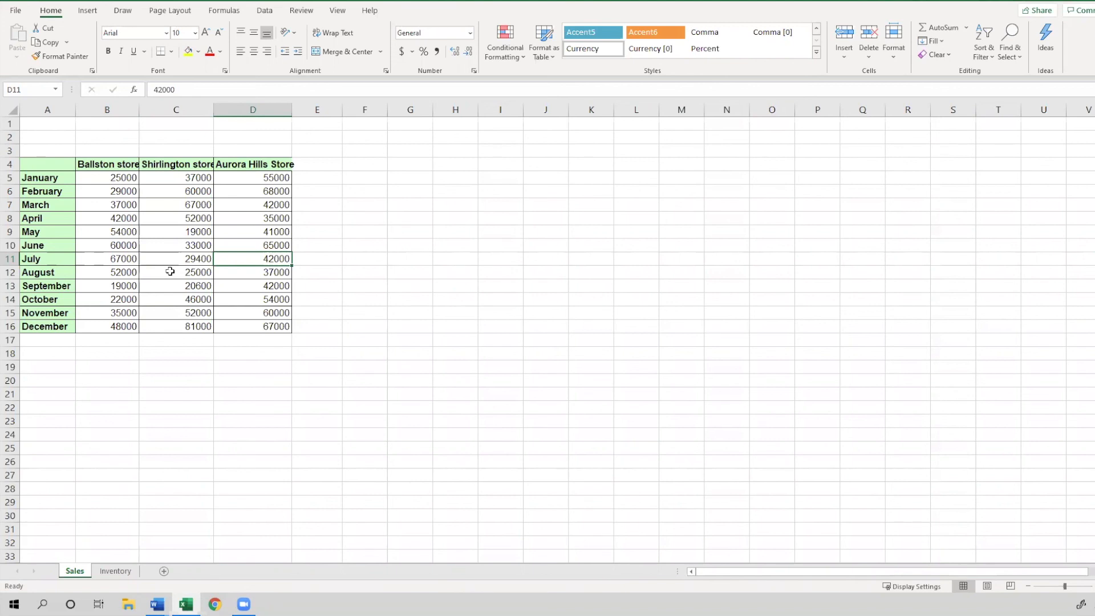
pyautogui.click(108, 163)
pyautogui.click(114, 181)
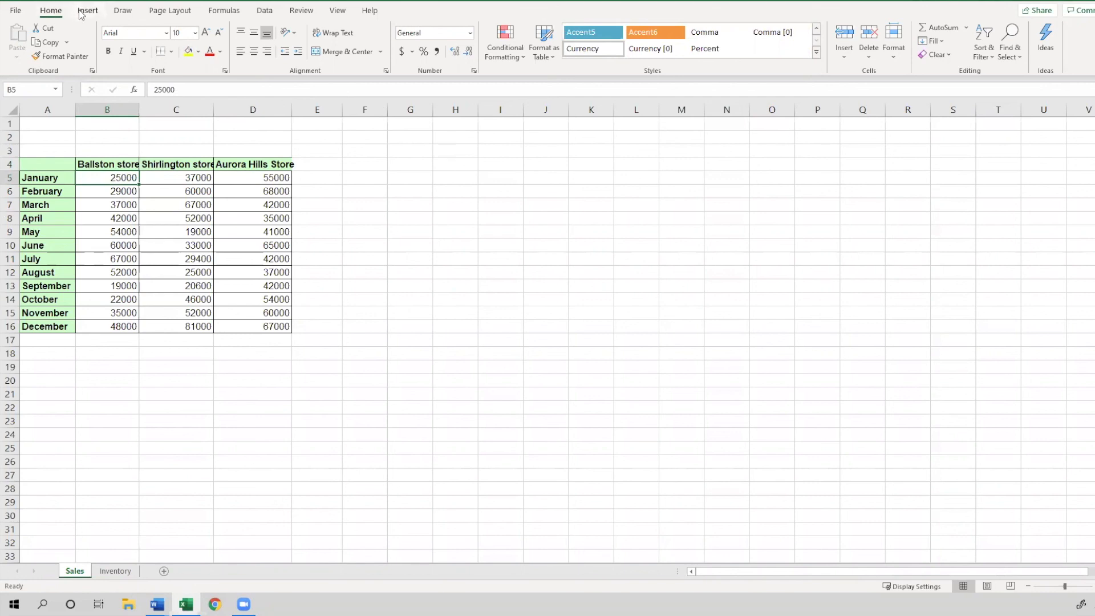
pyautogui.click(80, 14)
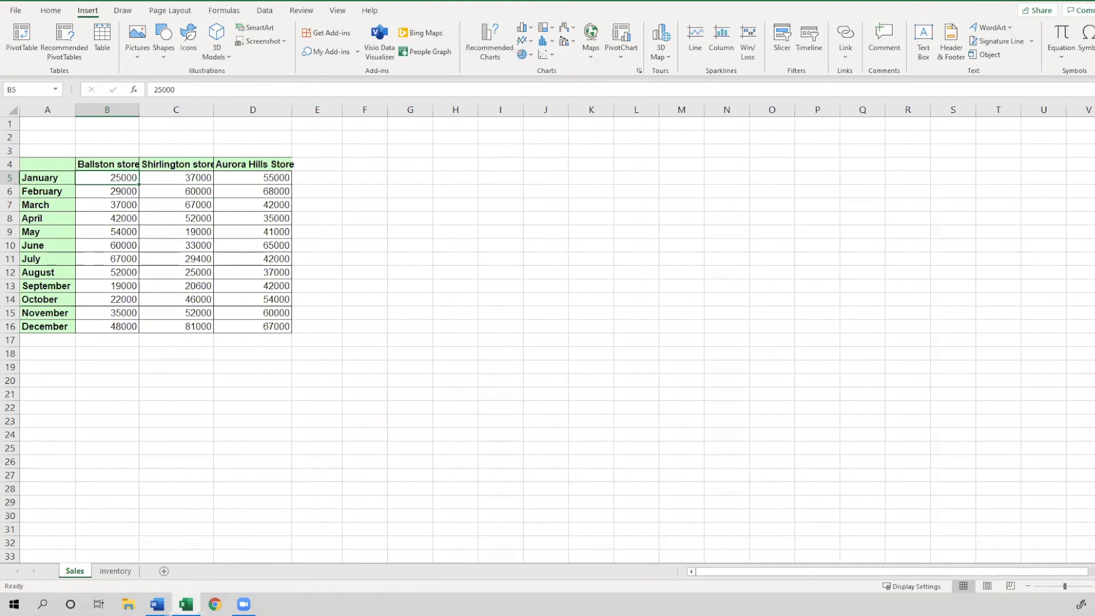
pyautogui.hotkey('alt', 'Tab')
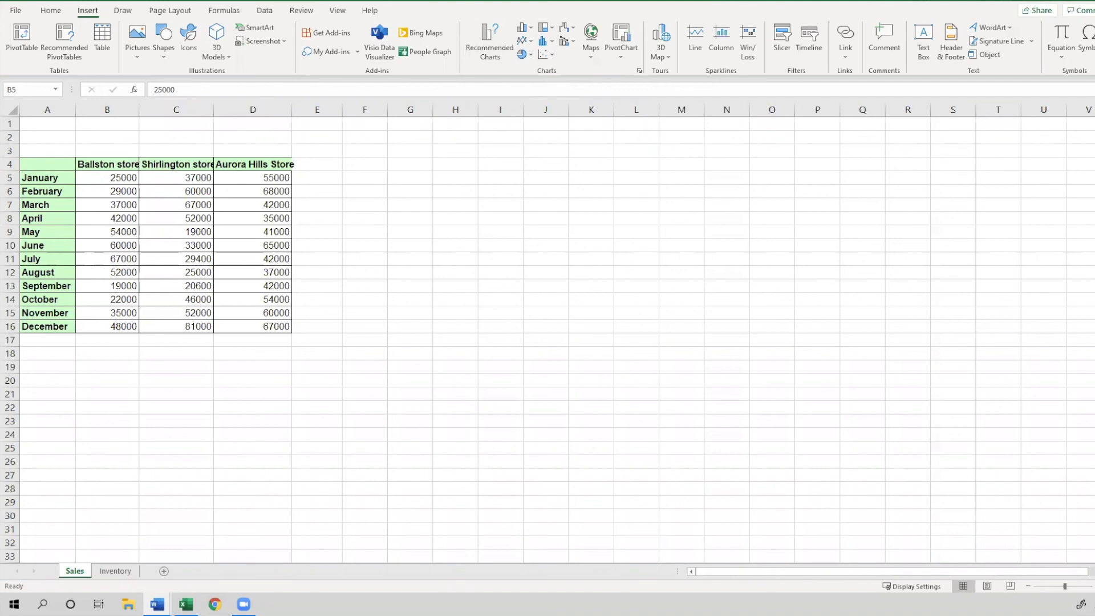
pyautogui.hotkey('alt', 'Tab')
pyautogui.moveTo(57, 166); pyautogui.dragTo(291, 327)
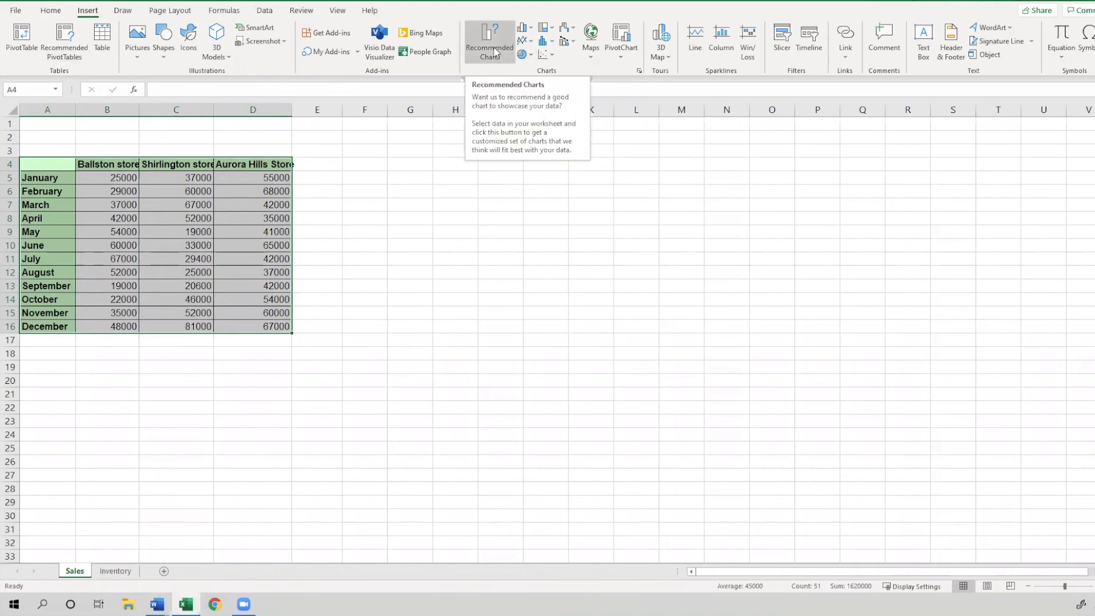
pyautogui.click(526, 29)
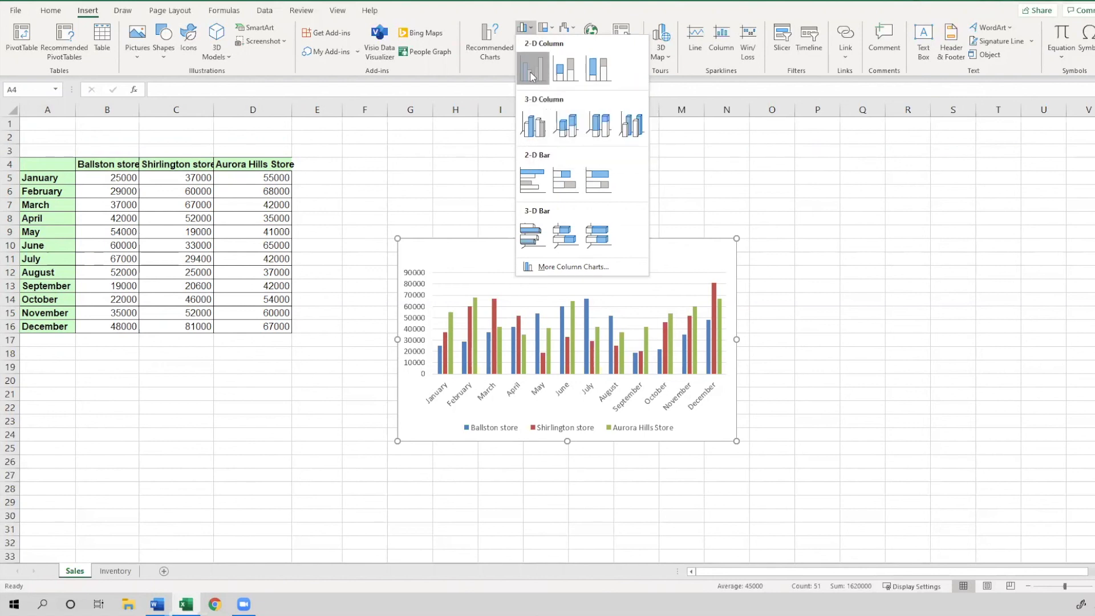
pyautogui.click(532, 77)
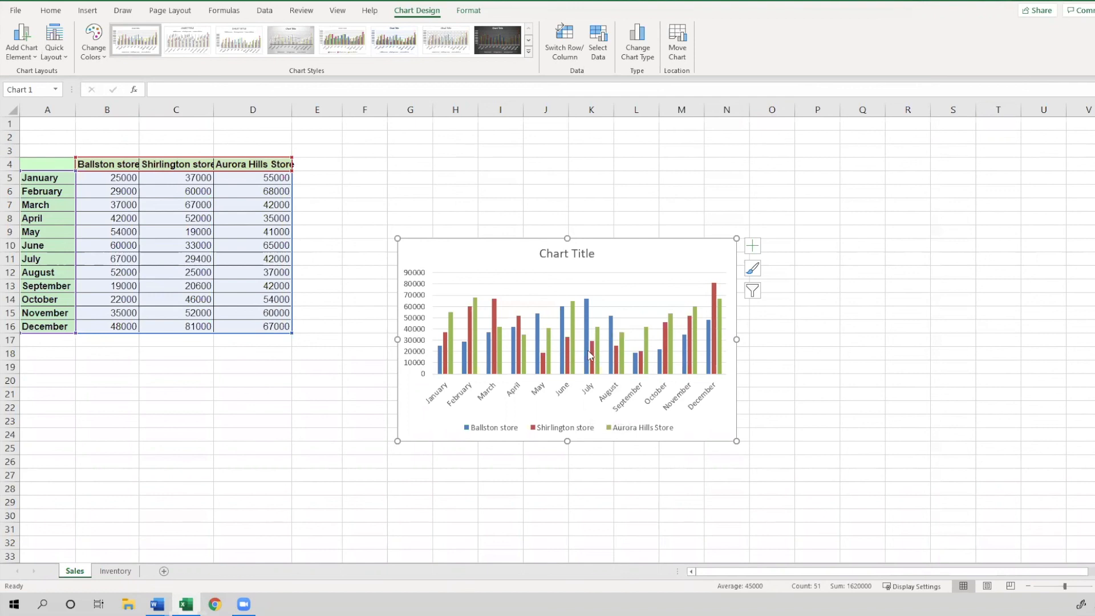
# Enlarge the chart and retitle it "2015 Store Earnings"
pyautogui.moveTo(589, 360)
pyautogui.moveTo(736, 441); pyautogui.dragTo(862, 510)
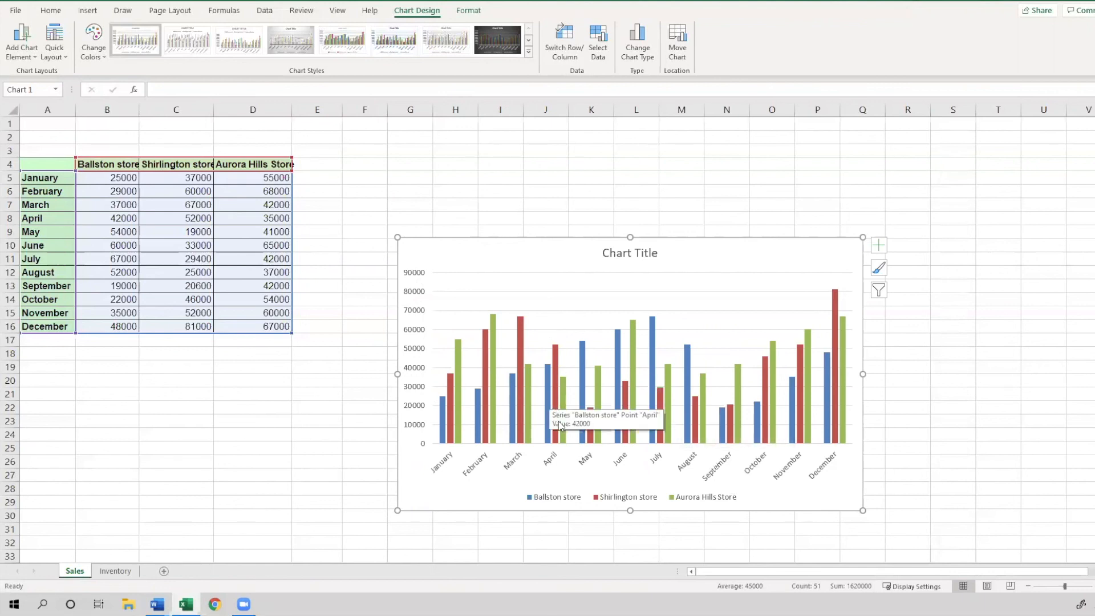
pyautogui.click(635, 251)
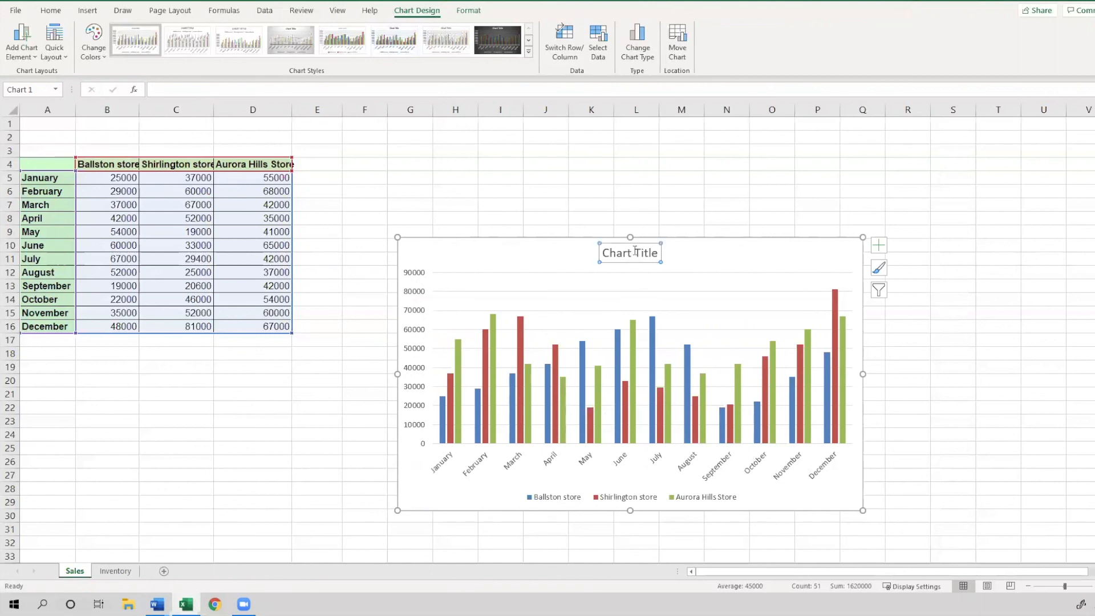
pyautogui.click(634, 252)
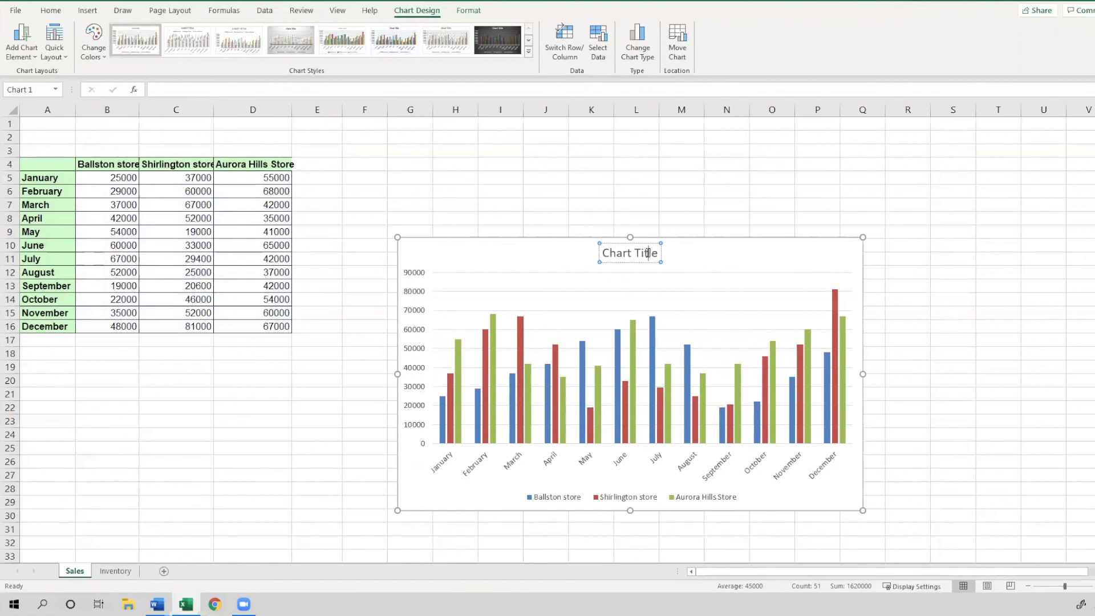
pyautogui.press('BackSpace')
pyautogui.press('BackSpace')
pyautogui.press('BackSpace')
pyautogui.press('BackSpace')
pyautogui.press('BackSpace')
pyautogui.press('BackSpace')
pyautogui.press('BackSpace')
pyautogui.press('BackSpace')
pyautogui.press('BackSpace')
pyautogui.press('BackSpace')
pyautogui.press('BackSpace')
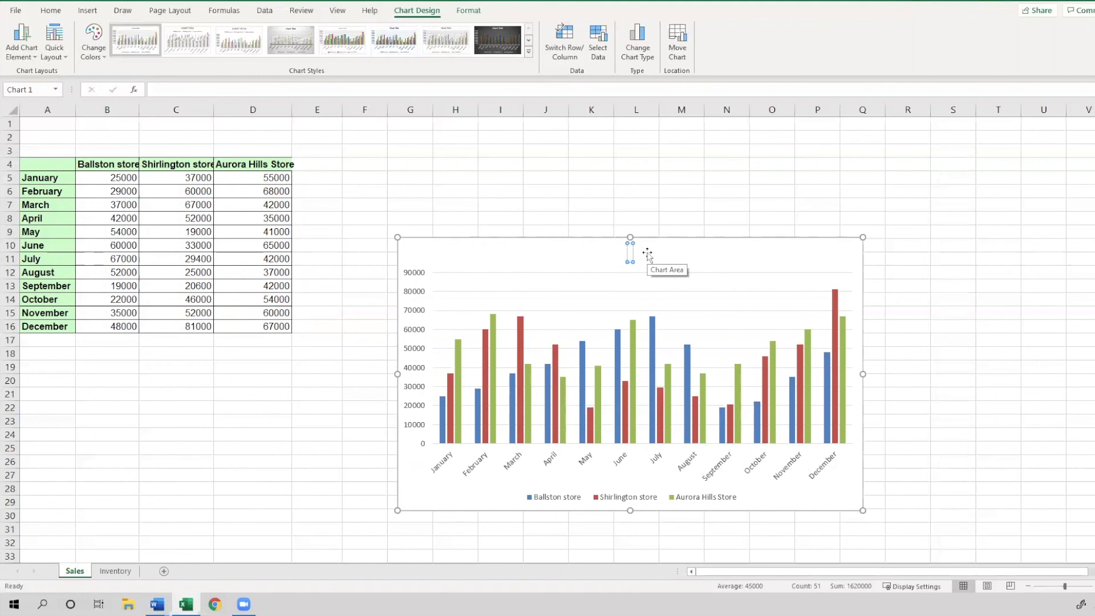
pyautogui.write('2015 Store Earnings')
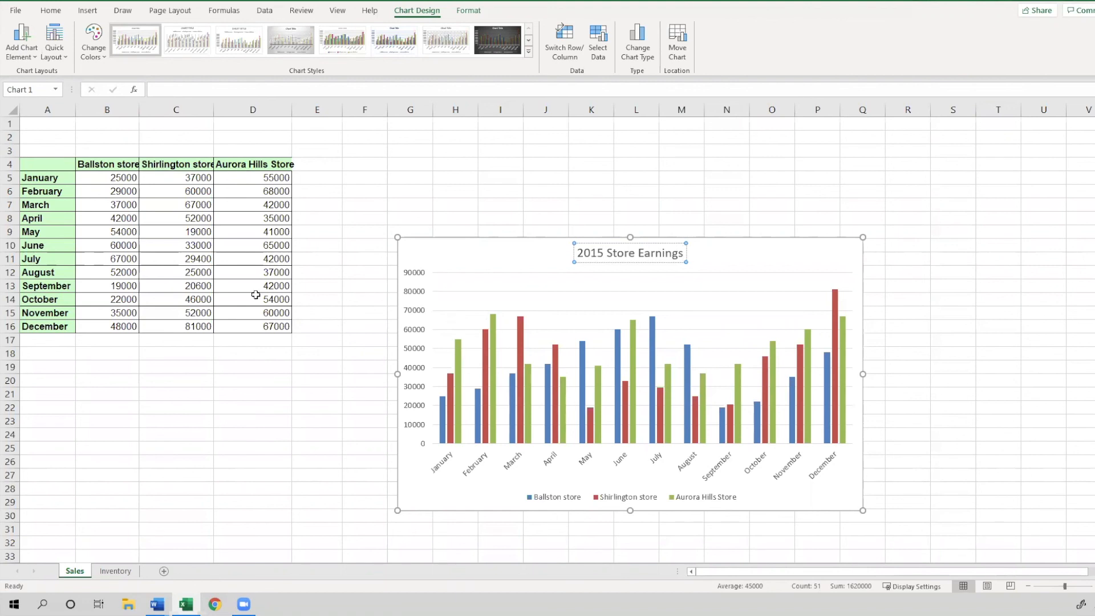
pyautogui.click(485, 271)
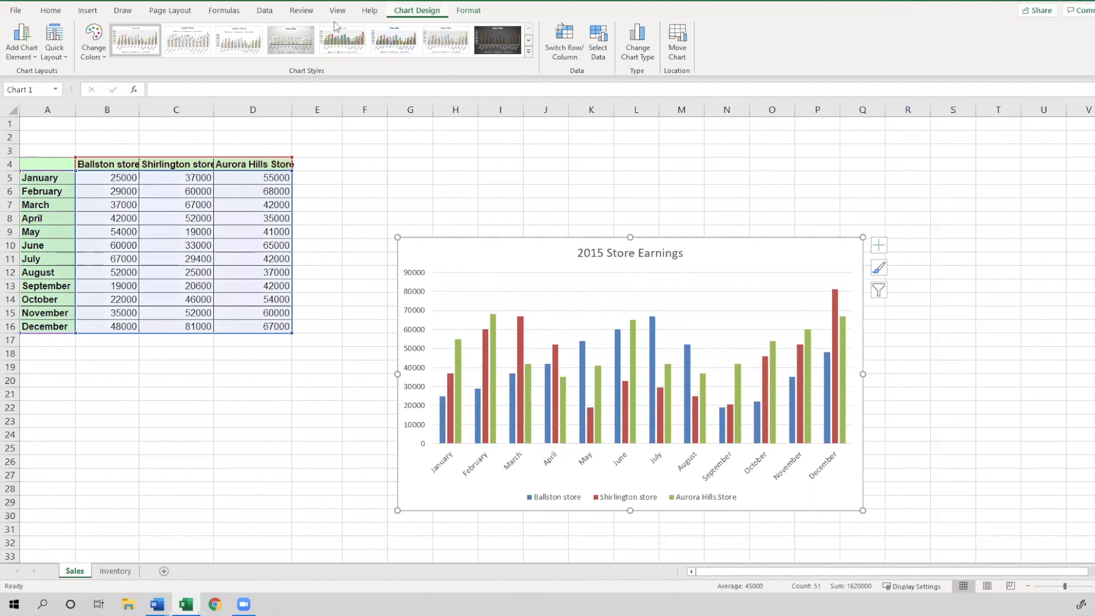
# Apply Quick Layout 1 to the chart, placing the legend on the right
pyautogui.click(59, 57)
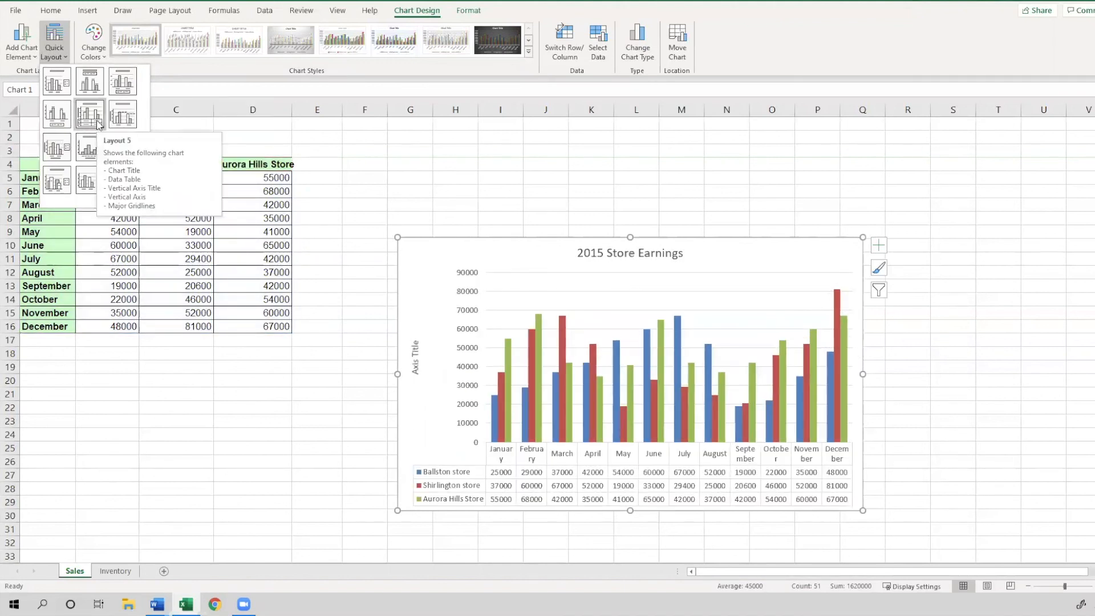
pyautogui.click(57, 86)
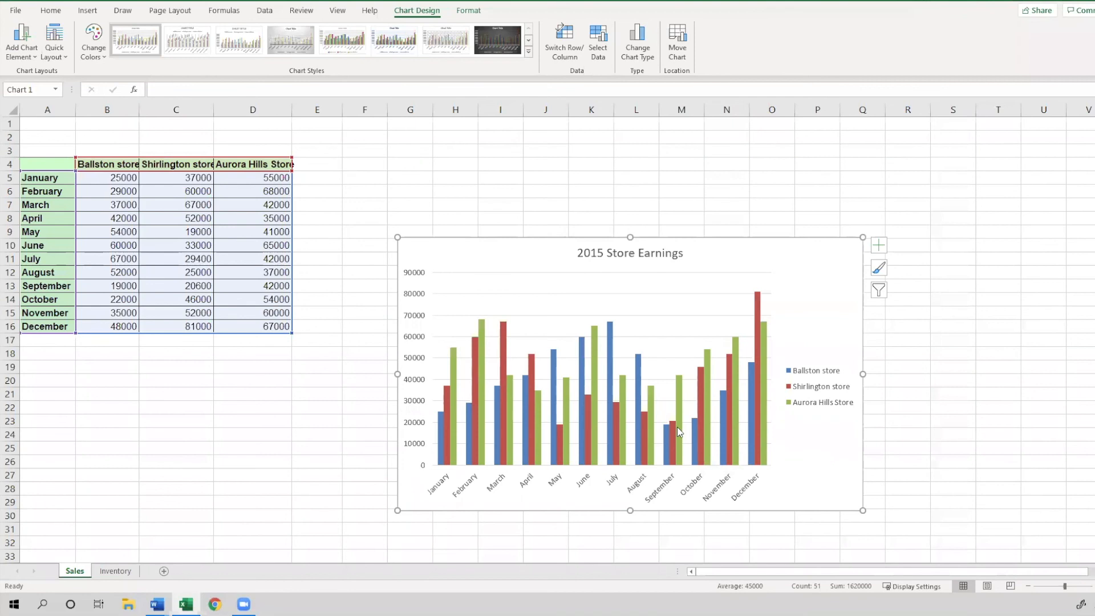
# Try showing axis titles and a data table on the chart, then hide them again
pyautogui.moveTo(678, 428)
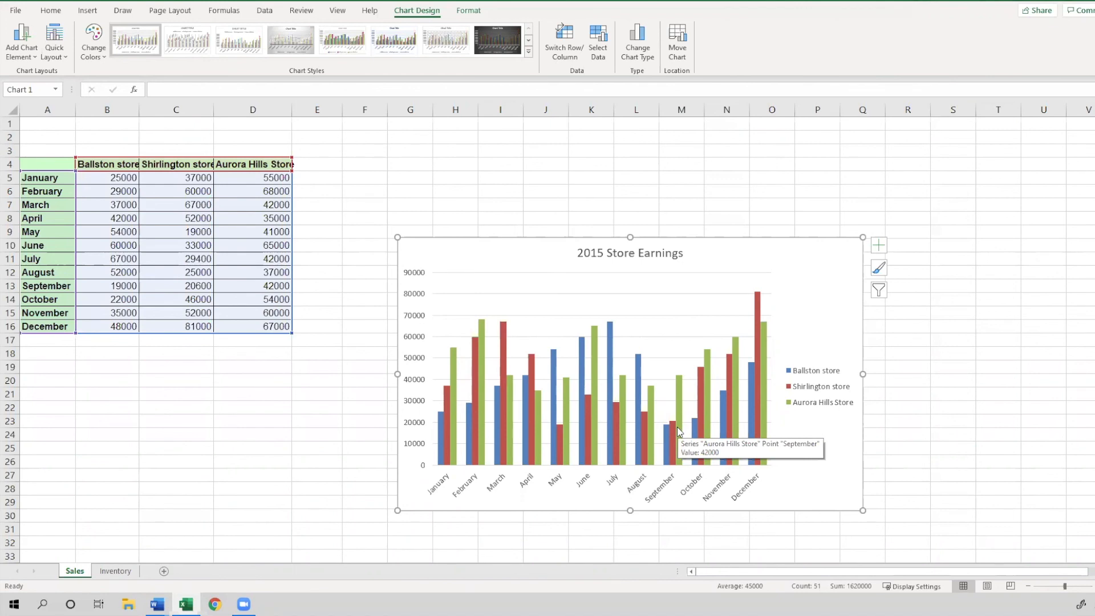
pyautogui.click(879, 248)
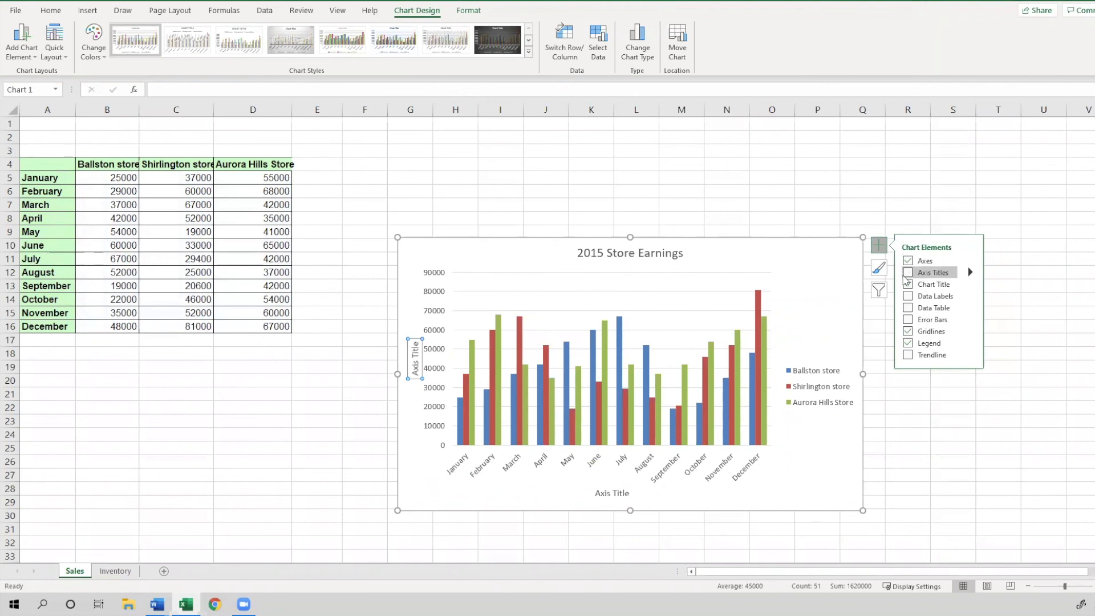
pyautogui.click(908, 273)
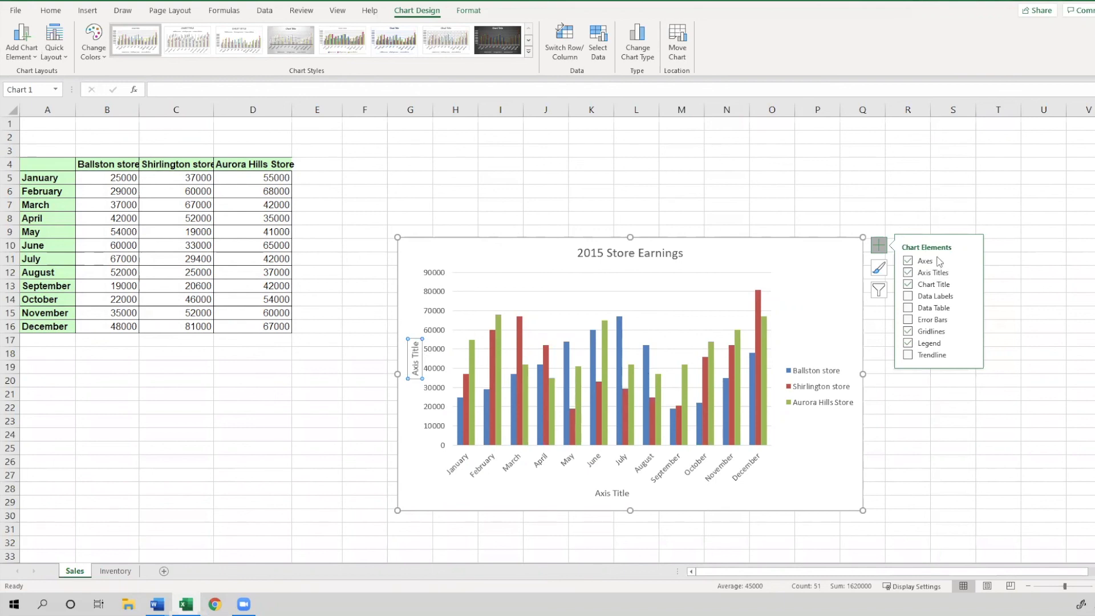
pyautogui.click(909, 274)
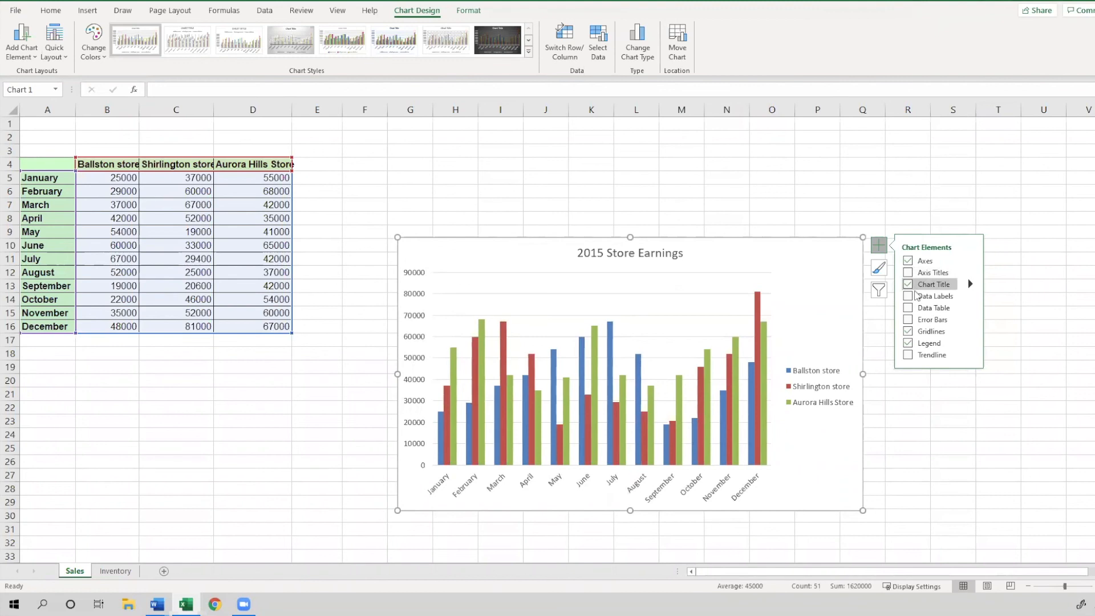
pyautogui.click(909, 296)
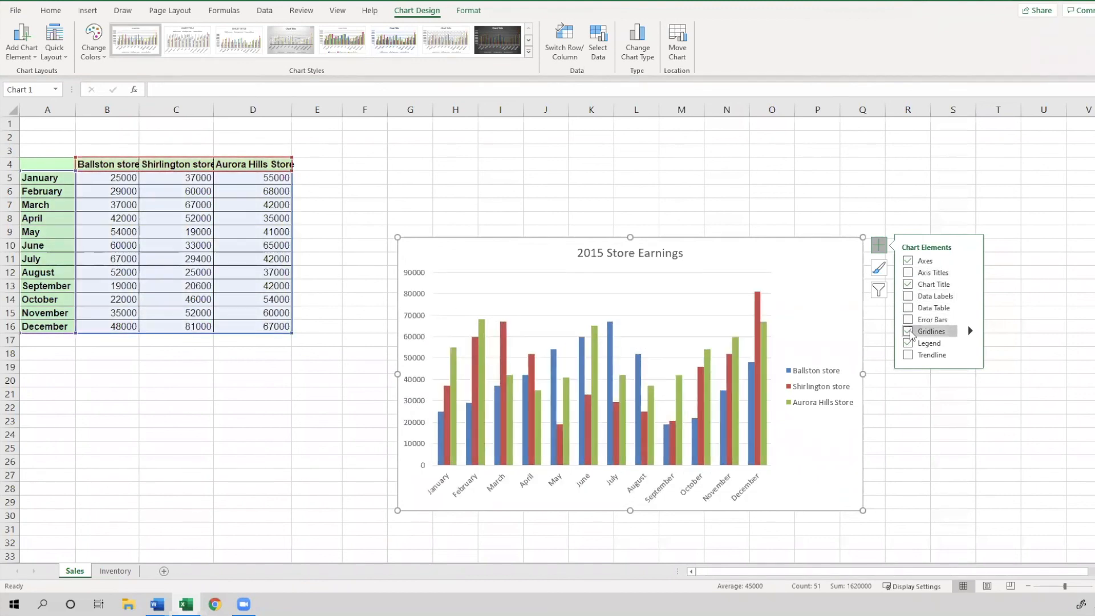
pyautogui.click(909, 308)
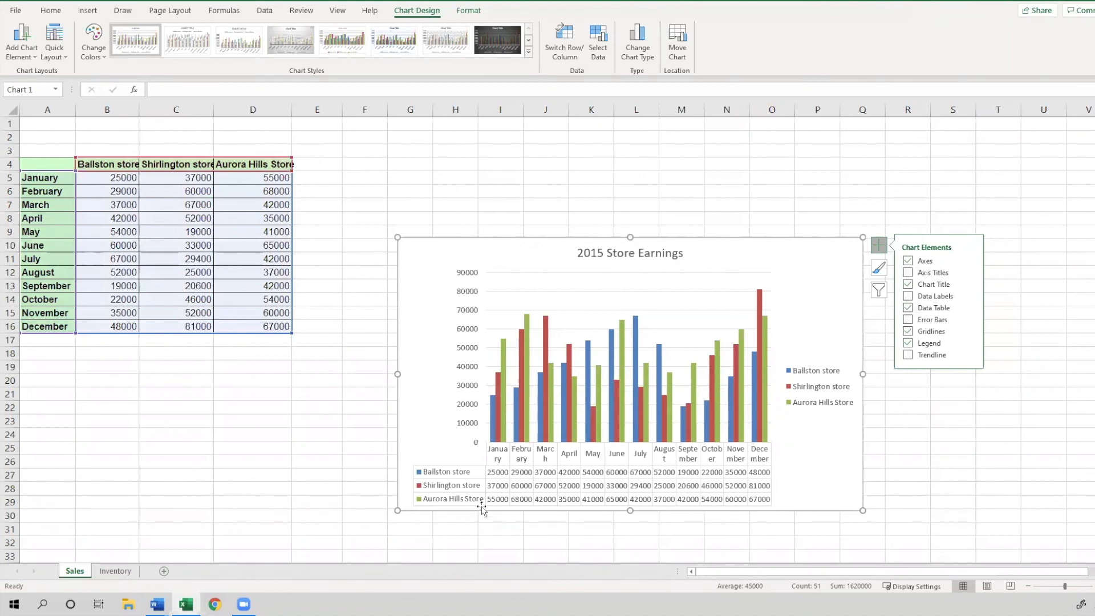
pyautogui.click(909, 309)
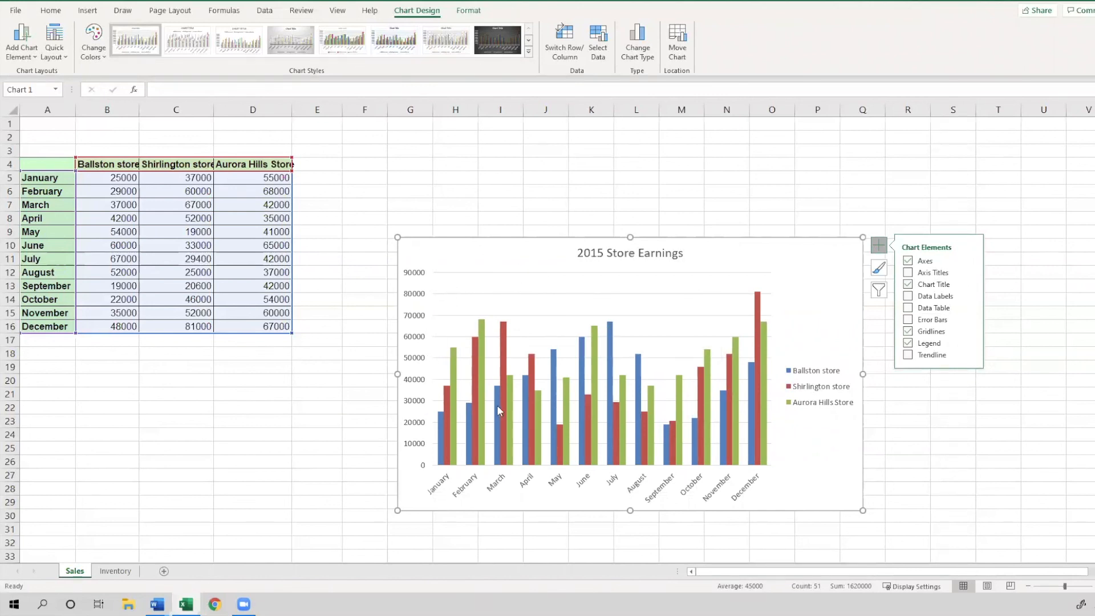
pyautogui.moveTo(480, 419)
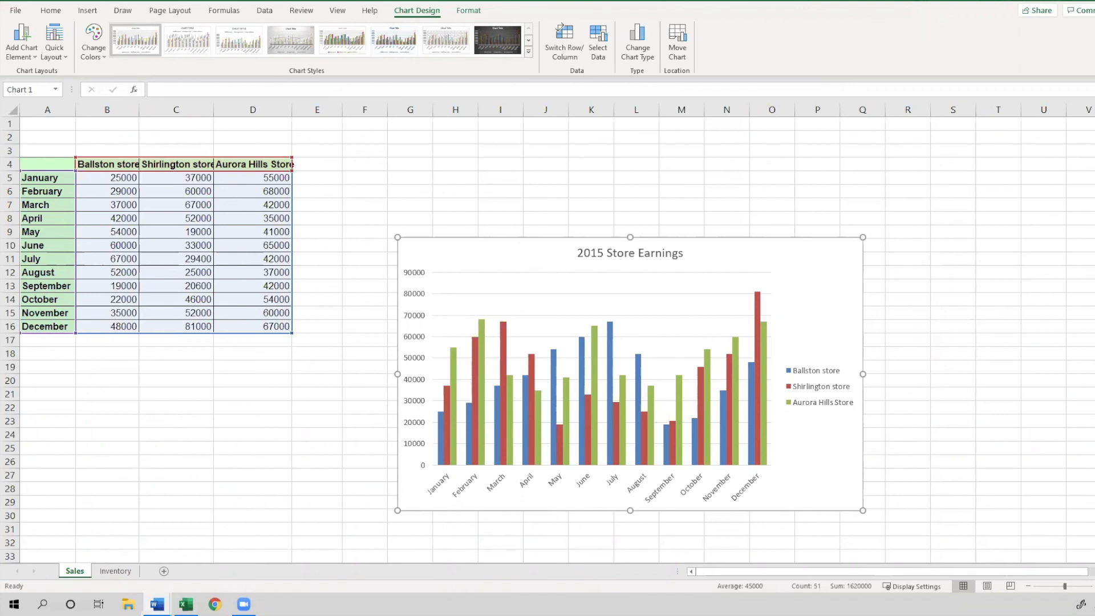
pyautogui.click(603, 438)
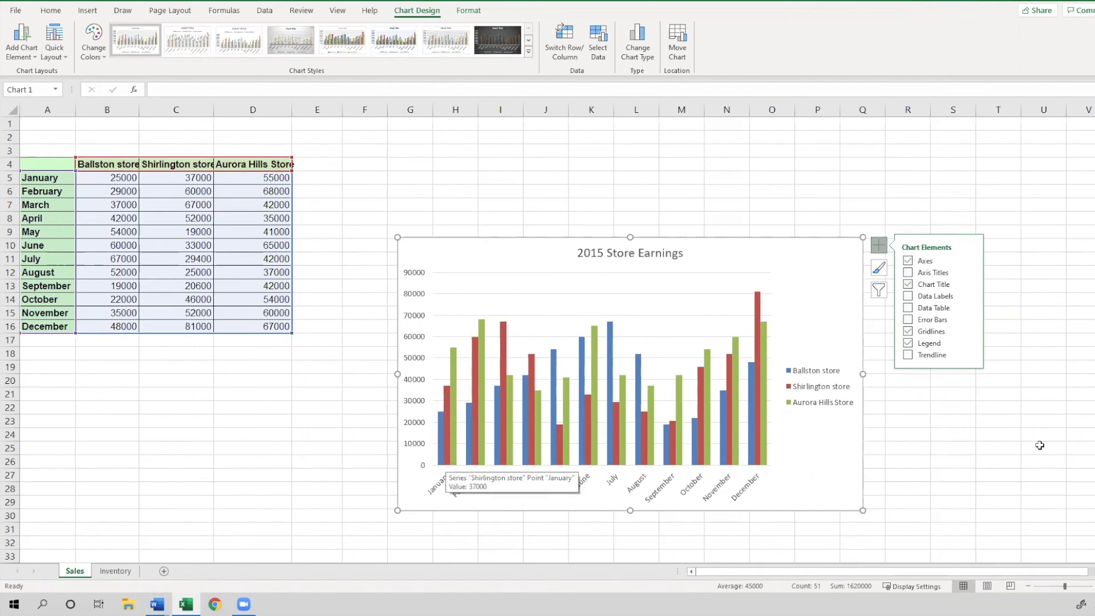
# Color the Ballston store data series yellow
pyautogui.click(1094, 586)
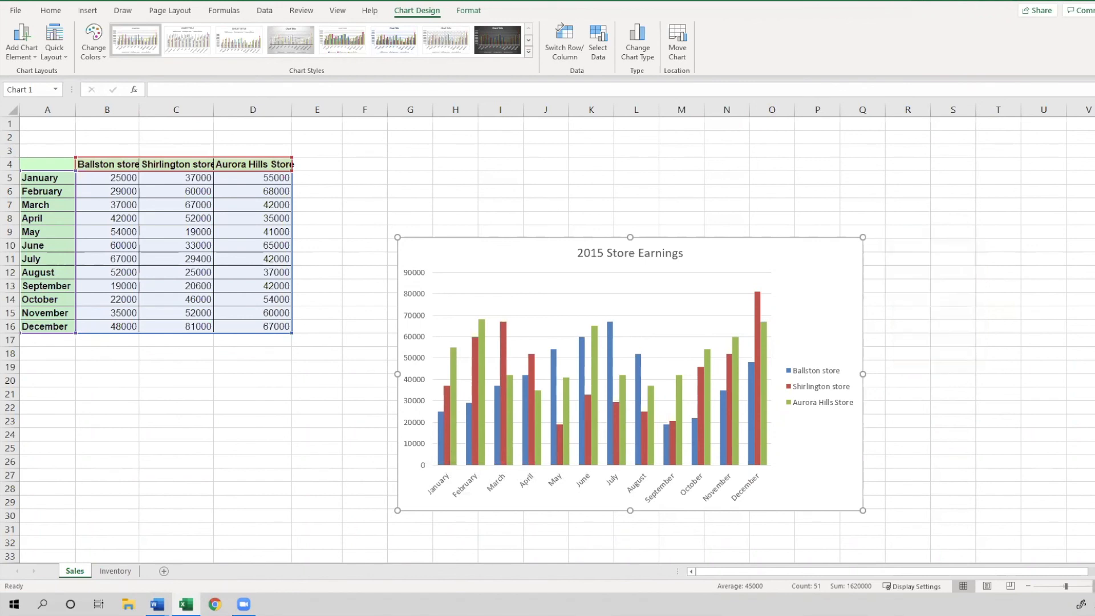
pyautogui.click(1094, 587)
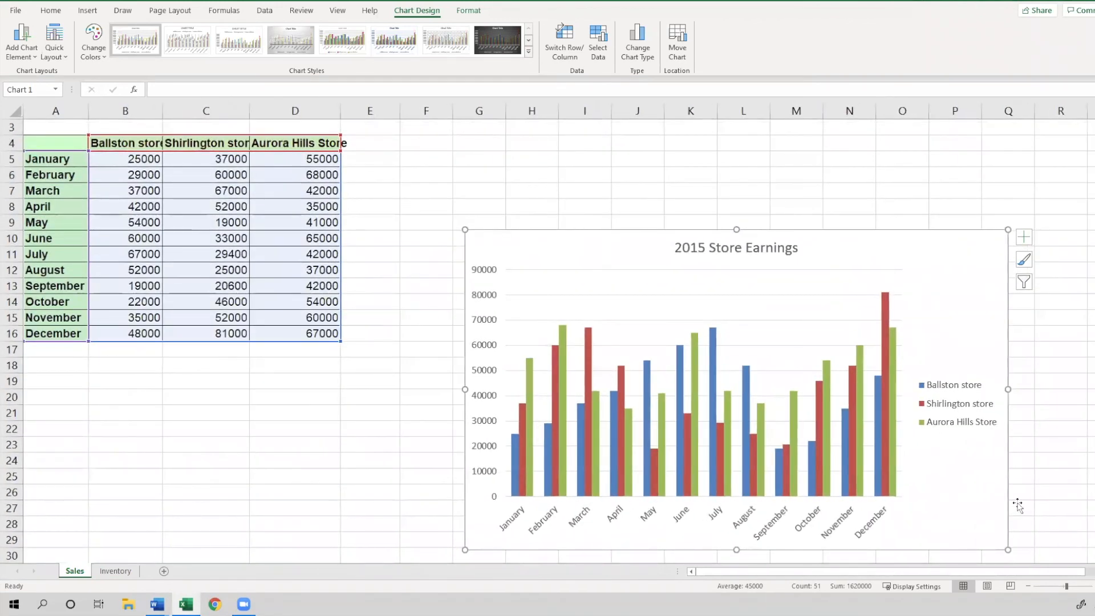
pyautogui.click(513, 459)
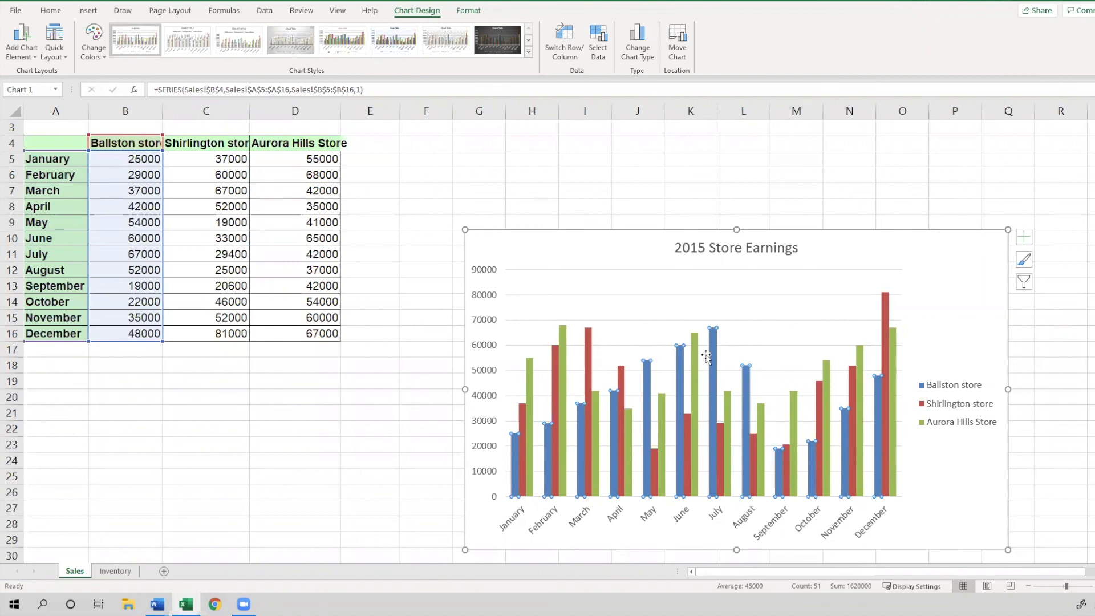
pyautogui.moveTo(708, 358)
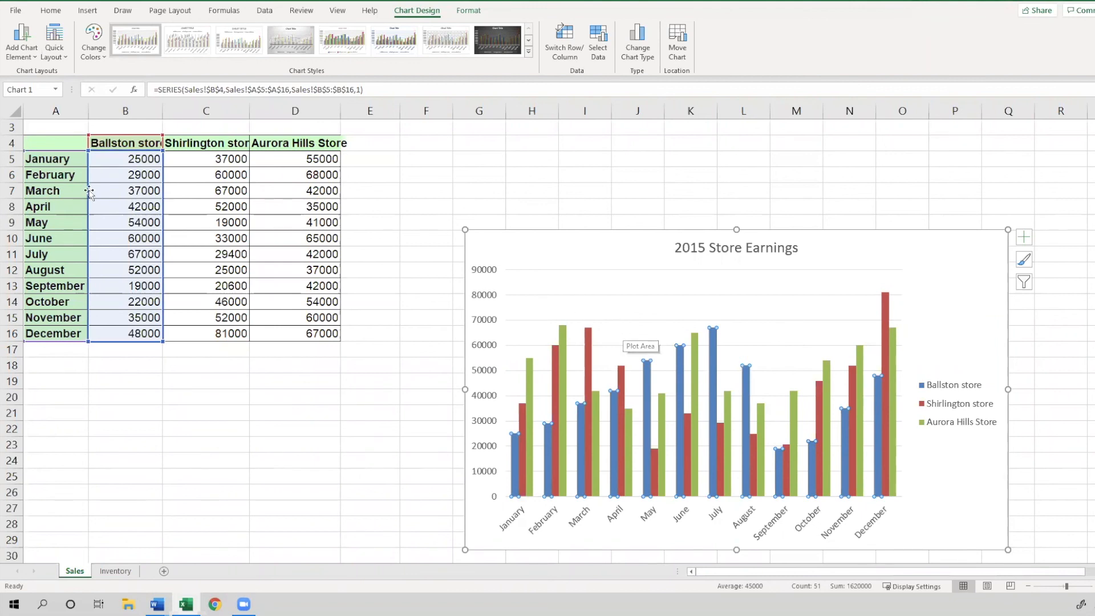
pyautogui.click(50, 10)
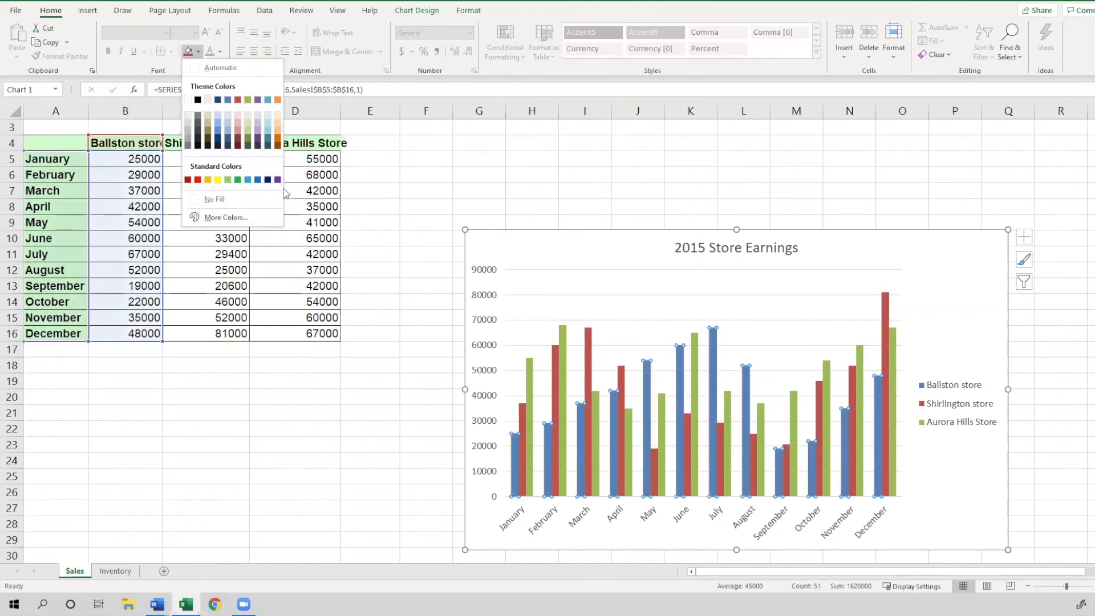
pyautogui.click(218, 180)
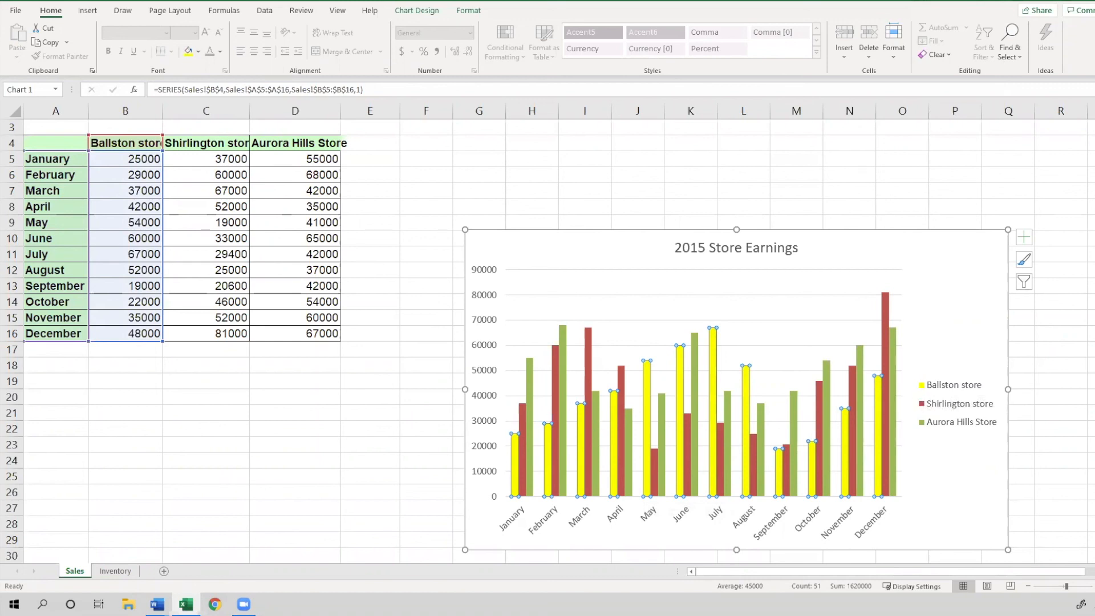
# Color the Shirlington store data series Aqua, Accent 5, Lighter 40%
pyautogui.hotkey('alt', 'Tab')
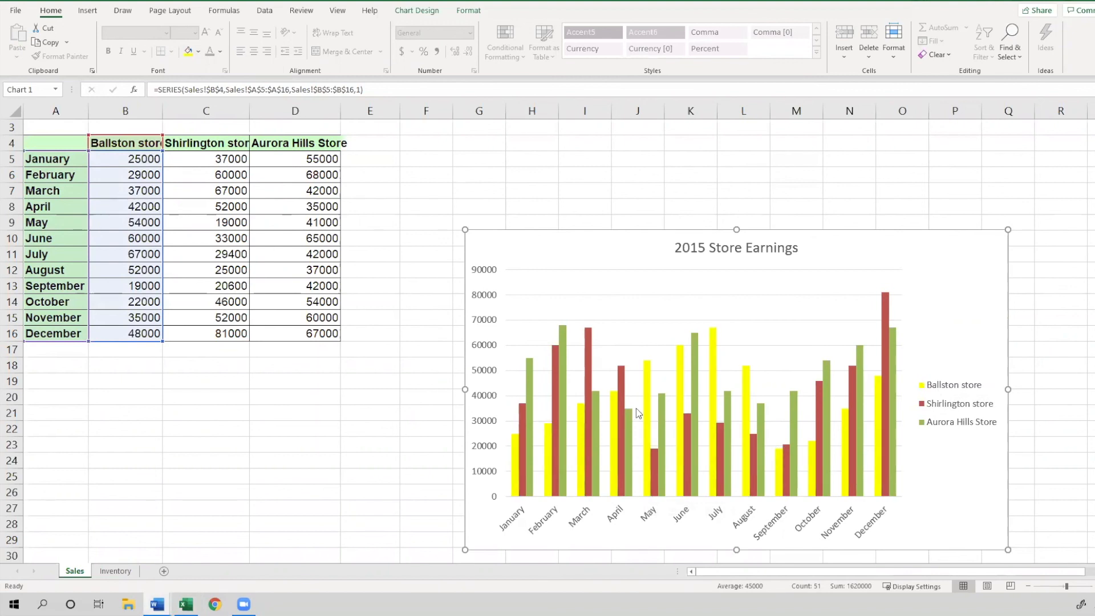
pyautogui.click(522, 418)
pyautogui.click(522, 419)
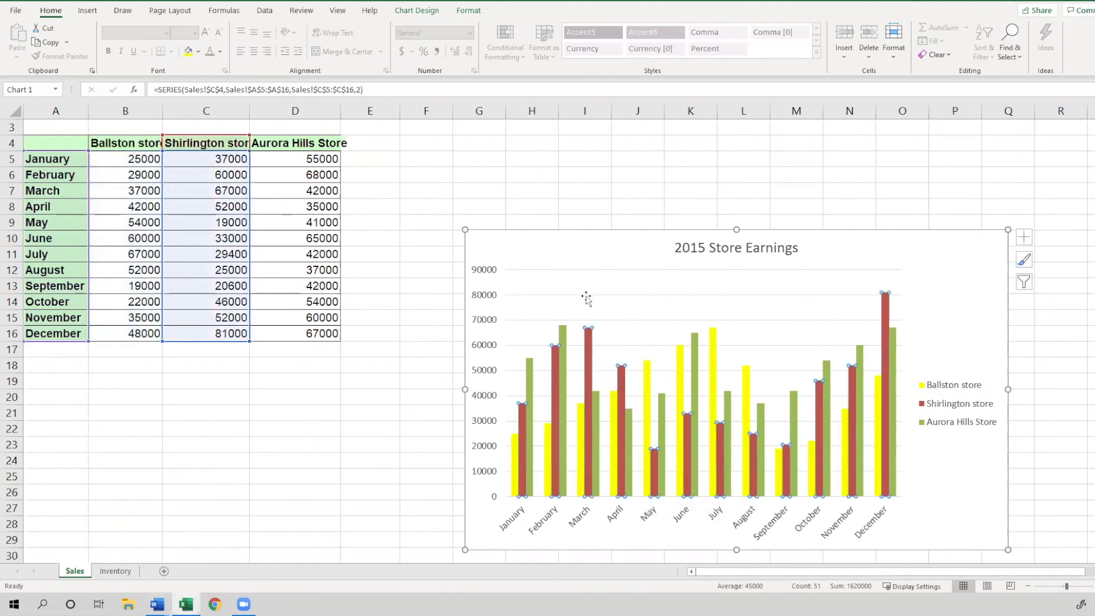
pyautogui.click(197, 53)
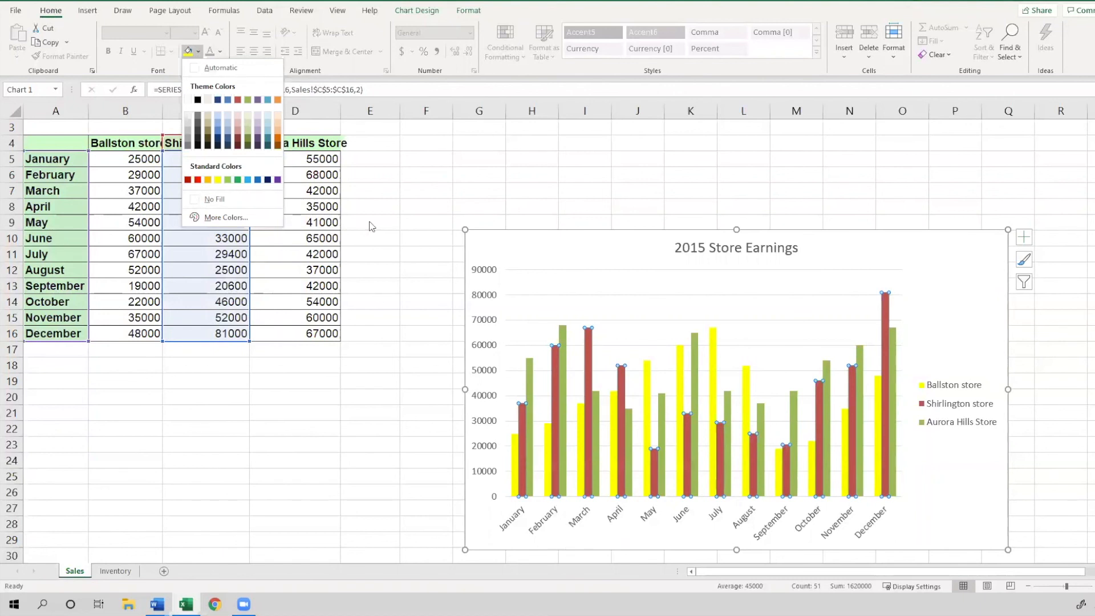
pyautogui.click(49, 13)
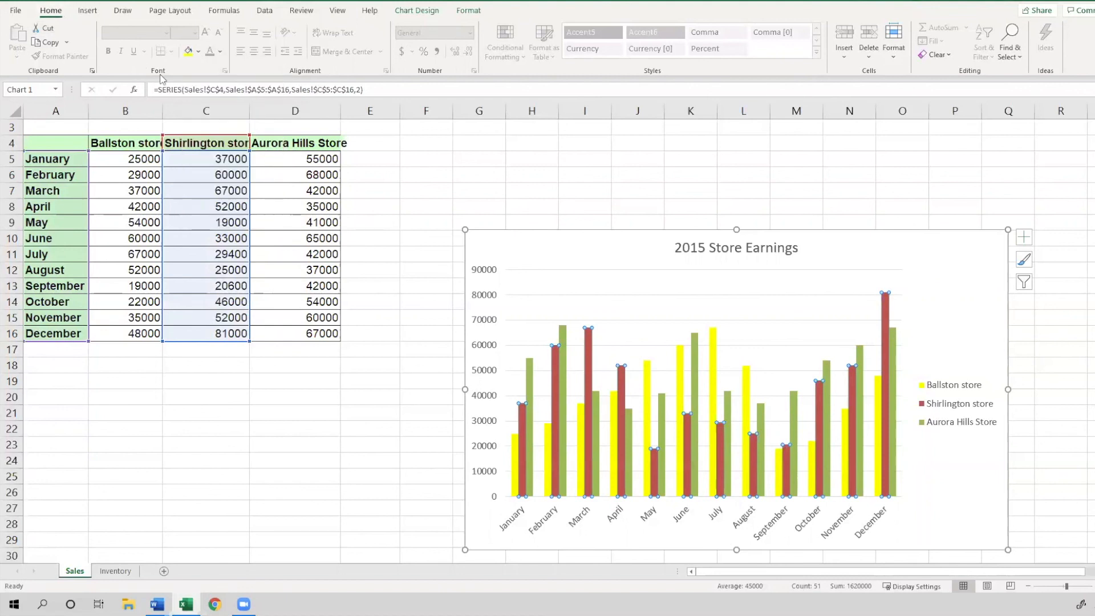
pyautogui.click(197, 52)
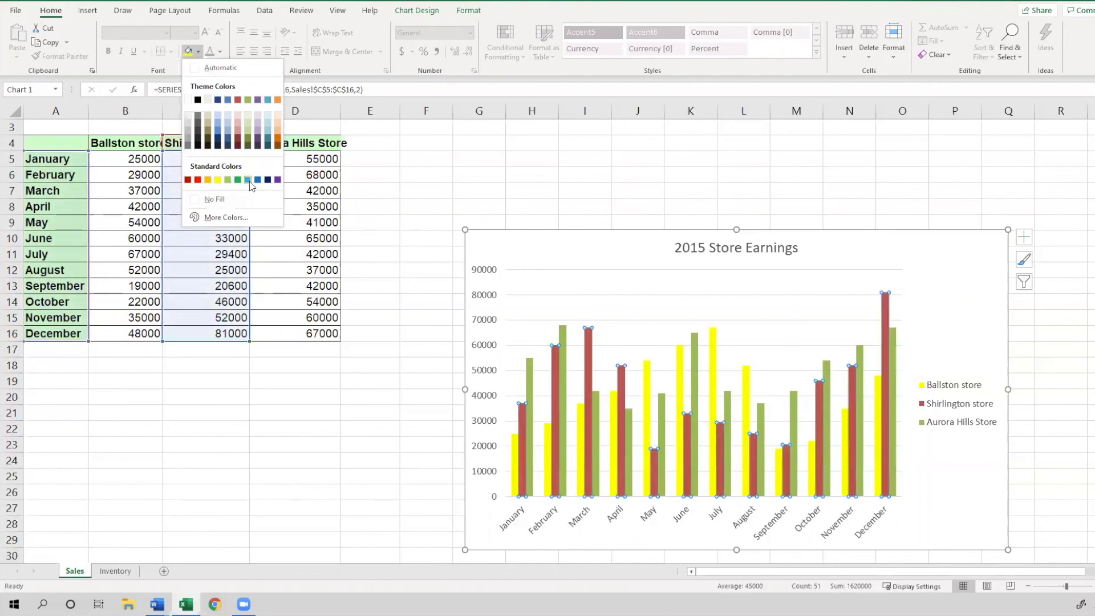
pyautogui.click(268, 136)
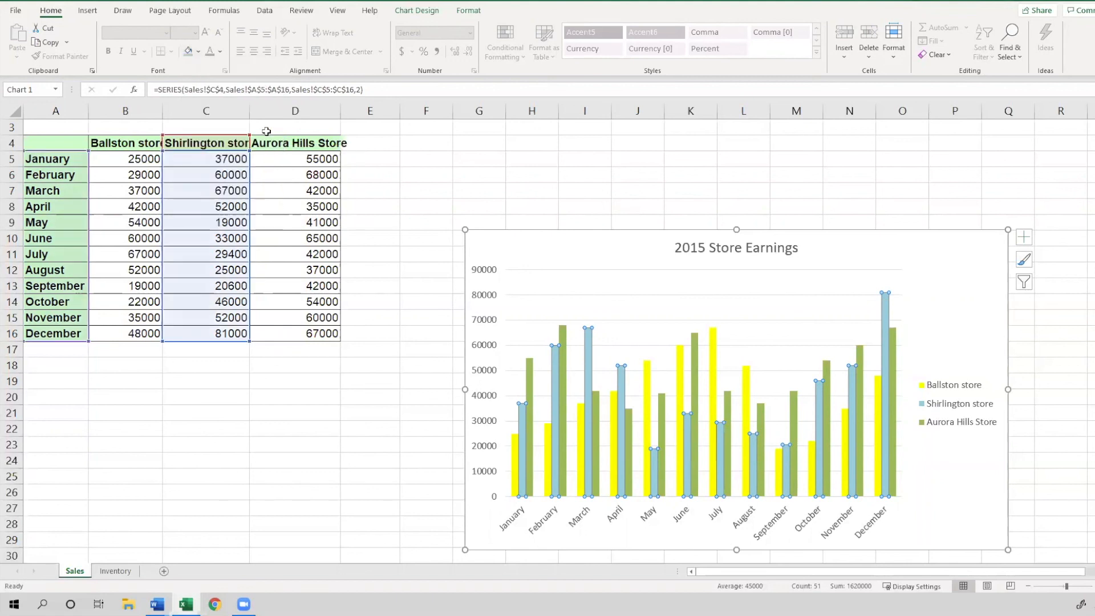
pyautogui.click(597, 268)
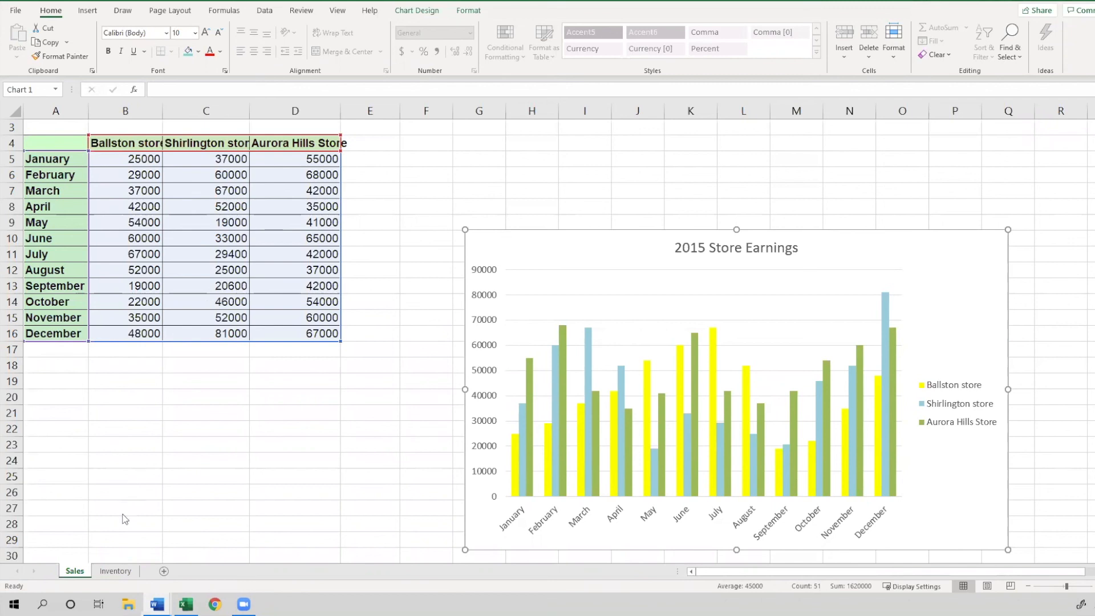
pyautogui.click(113, 572)
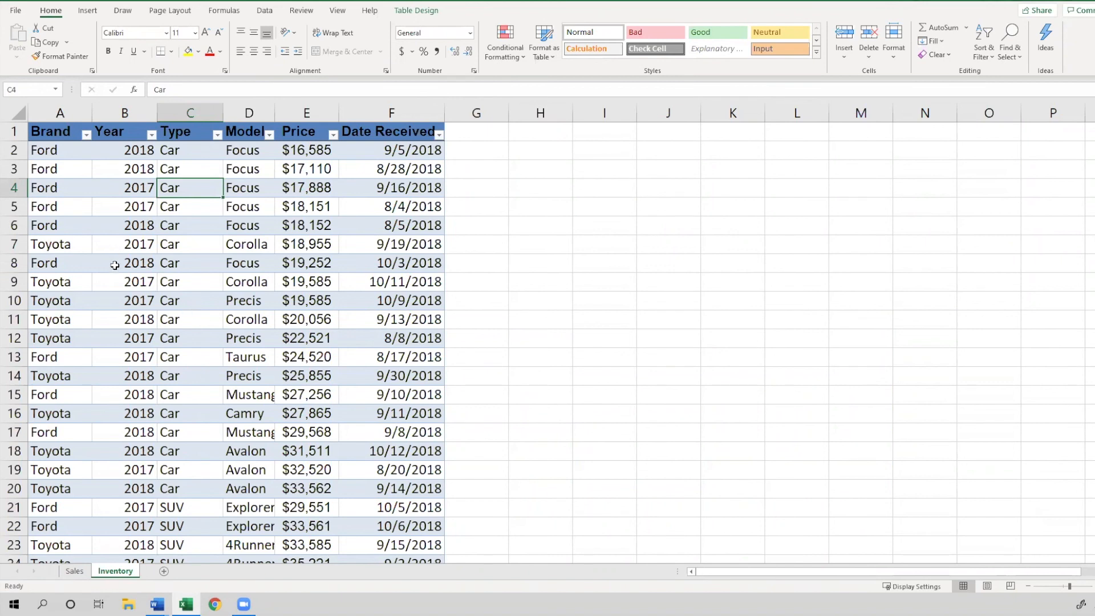
pyautogui.click(77, 133)
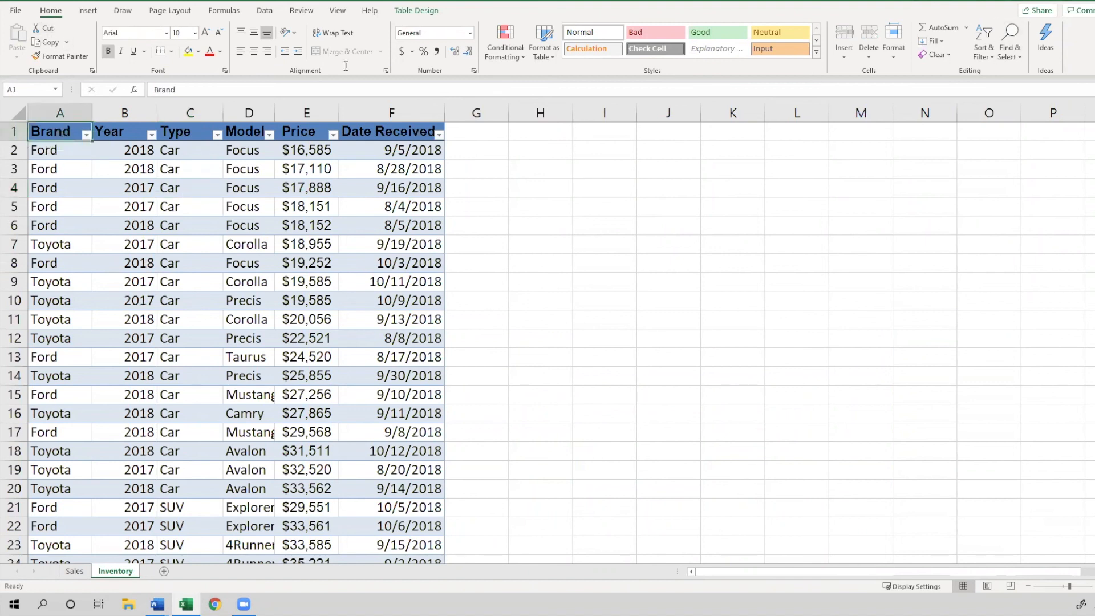
pyautogui.click(992, 57)
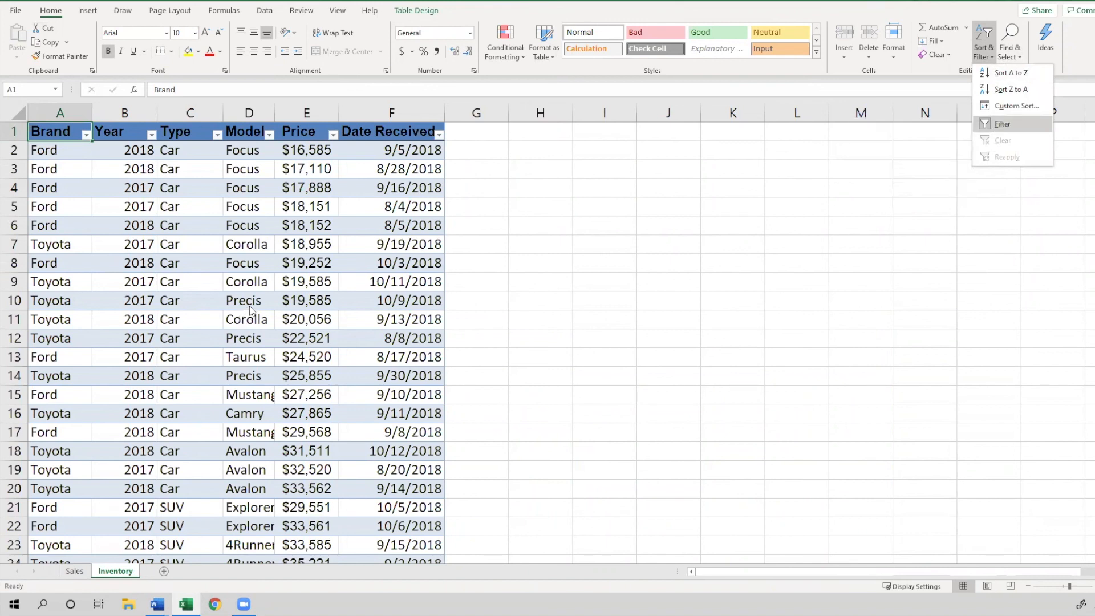
pyautogui.click(72, 578)
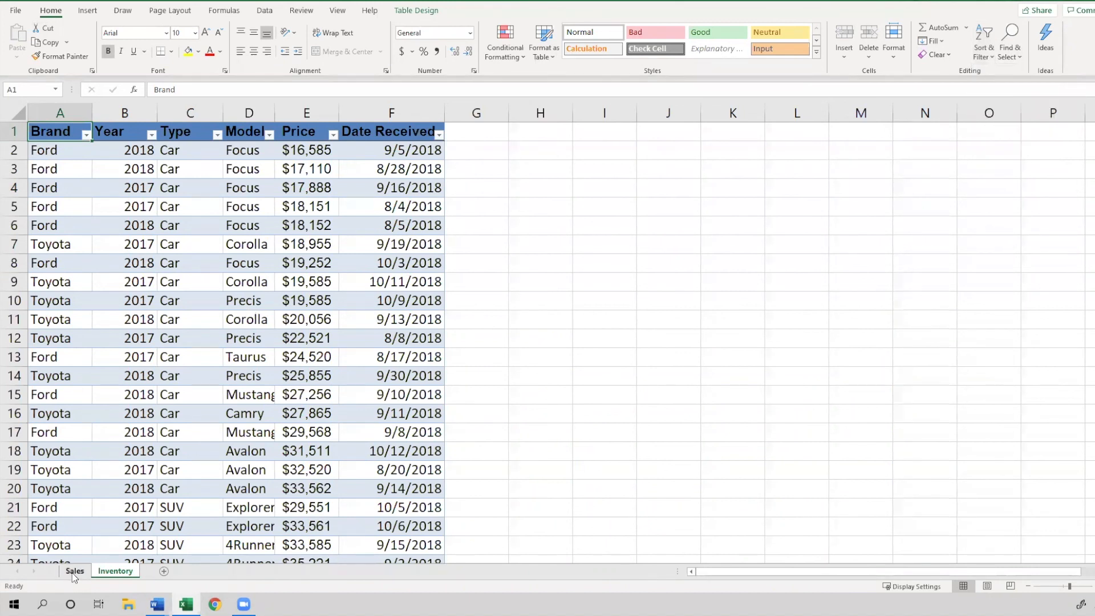
pyautogui.click(73, 572)
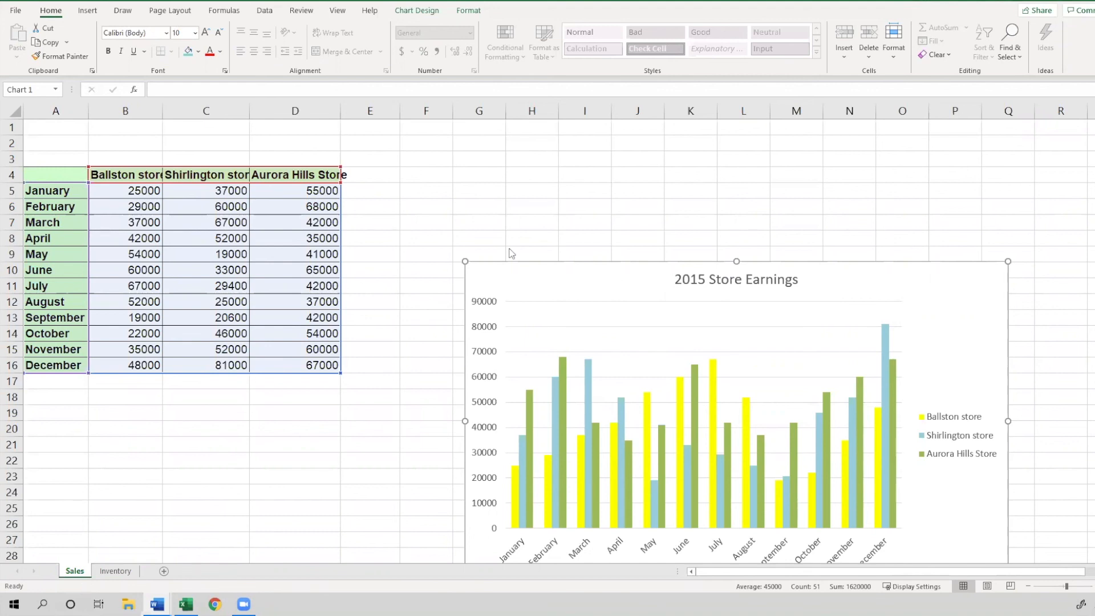
# Delete the 2015 Store Earnings column chart
pyautogui.click(533, 273)
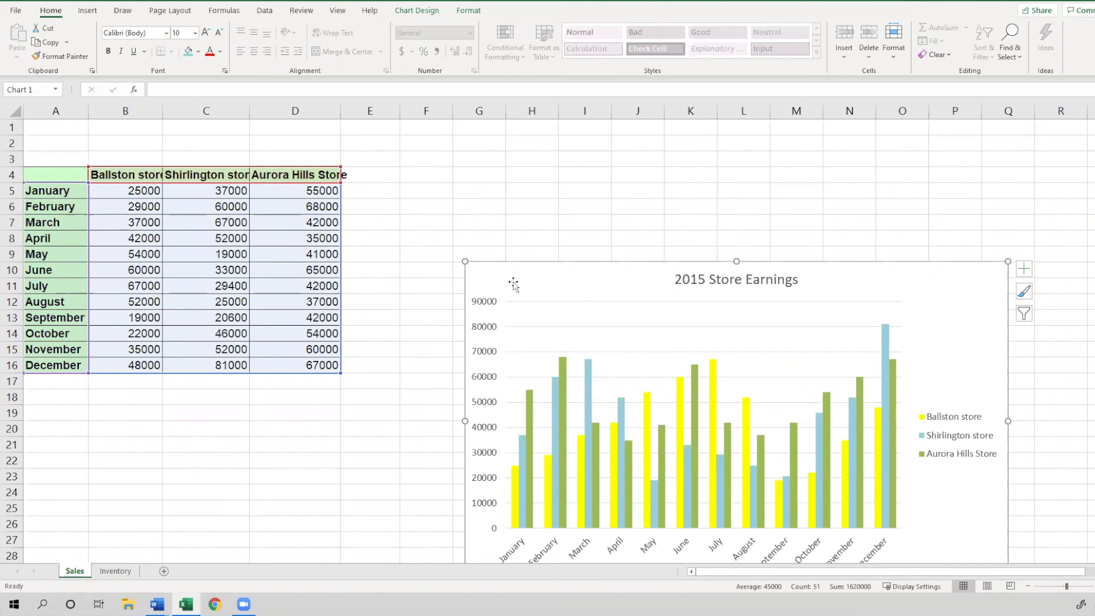
pyautogui.rightClick(633, 269)
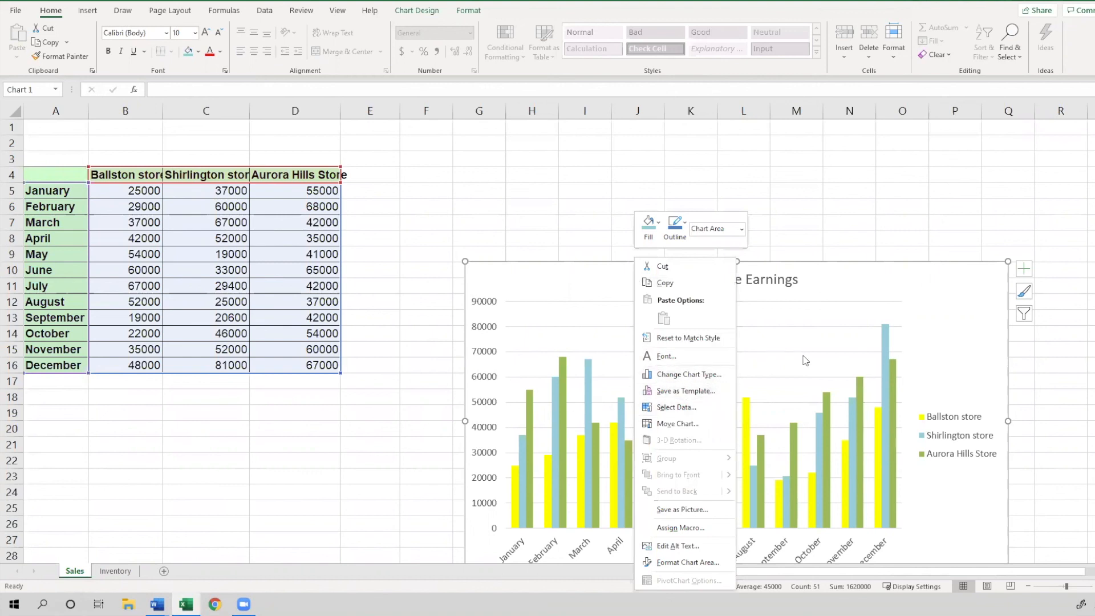
pyautogui.click(946, 280)
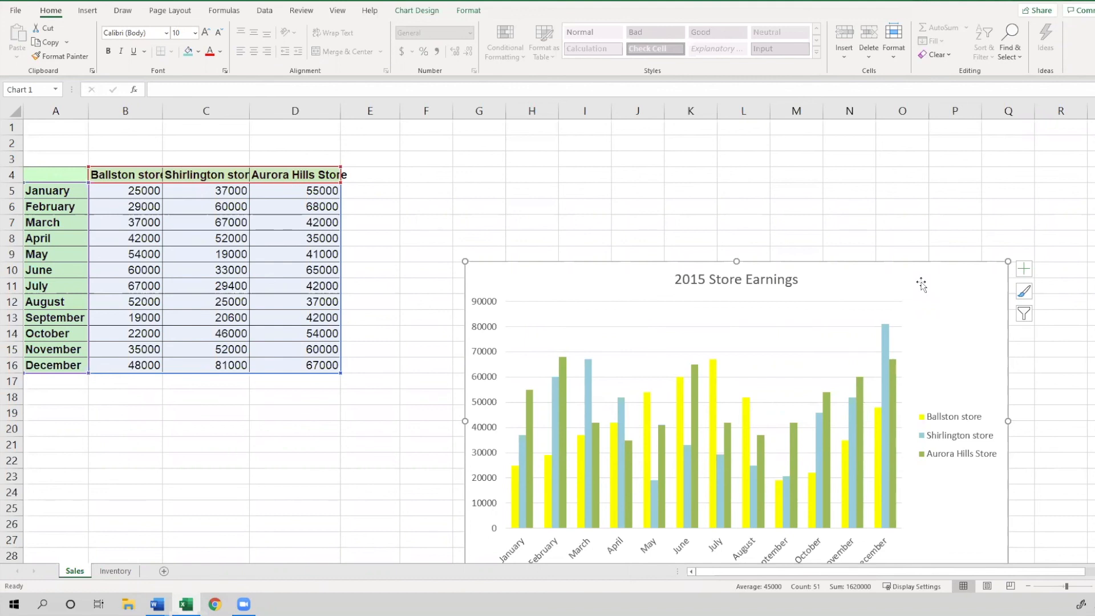
pyautogui.press('Delete')
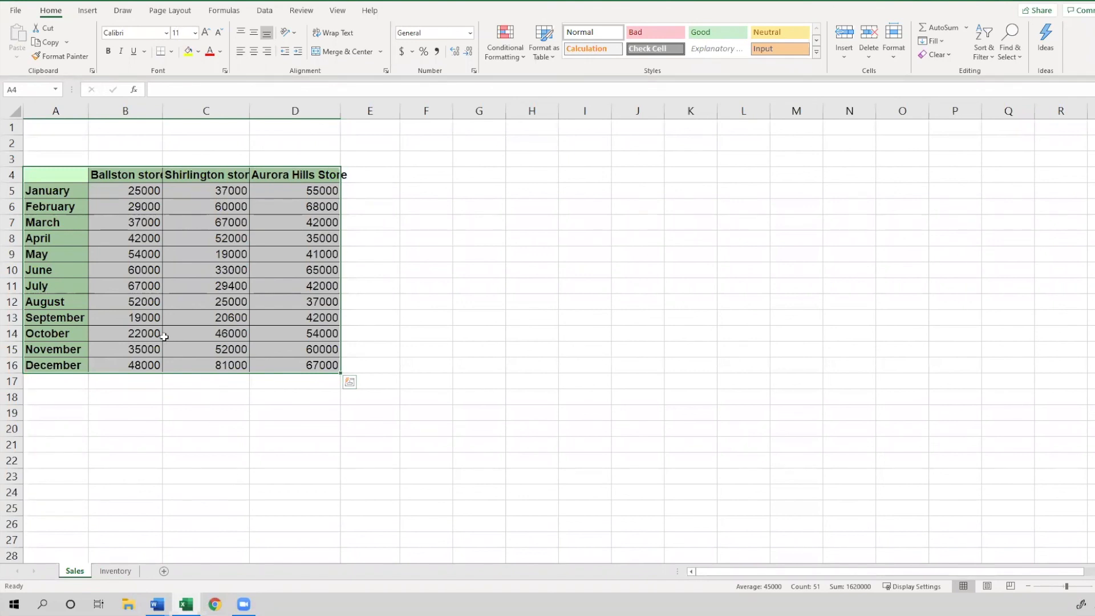
# Insert a 2-D pie chart from the range A4:D16
pyautogui.click(127, 318)
pyautogui.moveTo(51, 177); pyautogui.dragTo(320, 359)
pyautogui.click(88, 11)
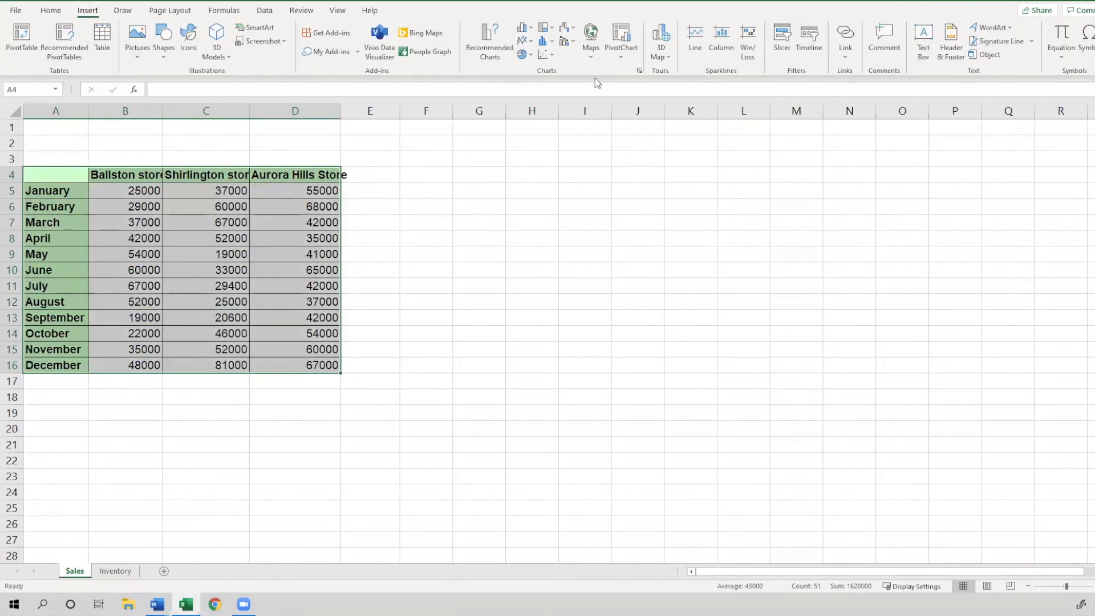
pyautogui.click(527, 56)
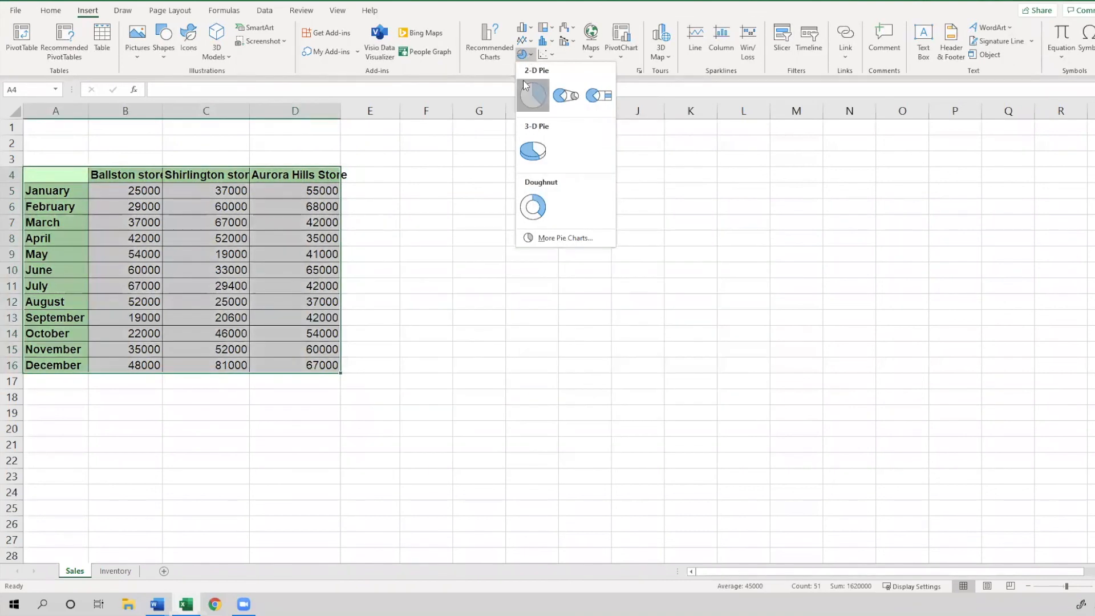
pyautogui.click(524, 84)
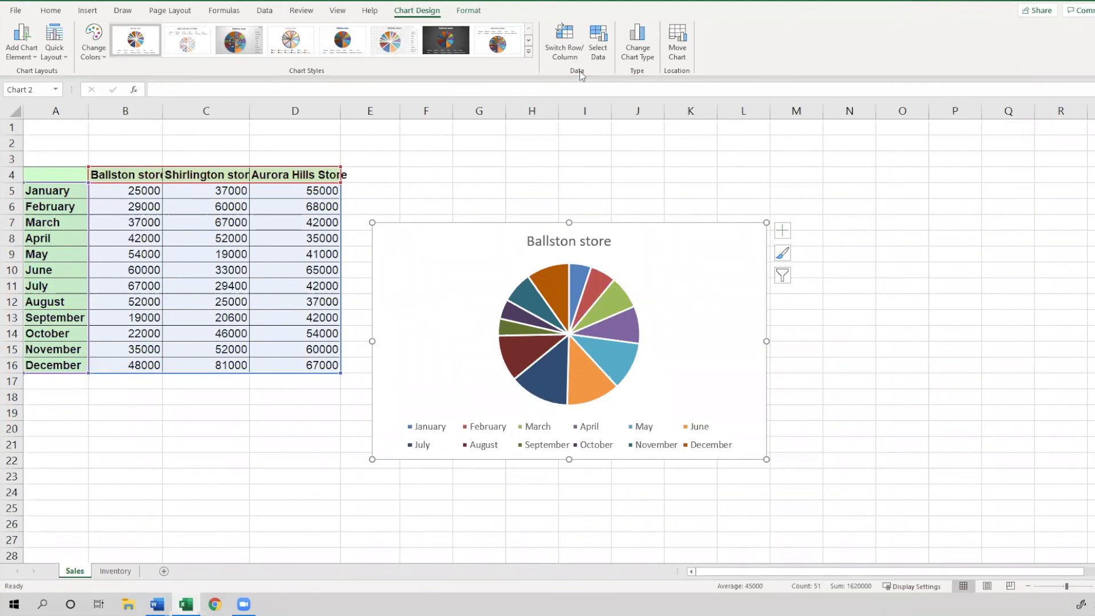
# Switch the pie chart's rows and columns so the slices represent the three stores
pyautogui.click(571, 59)
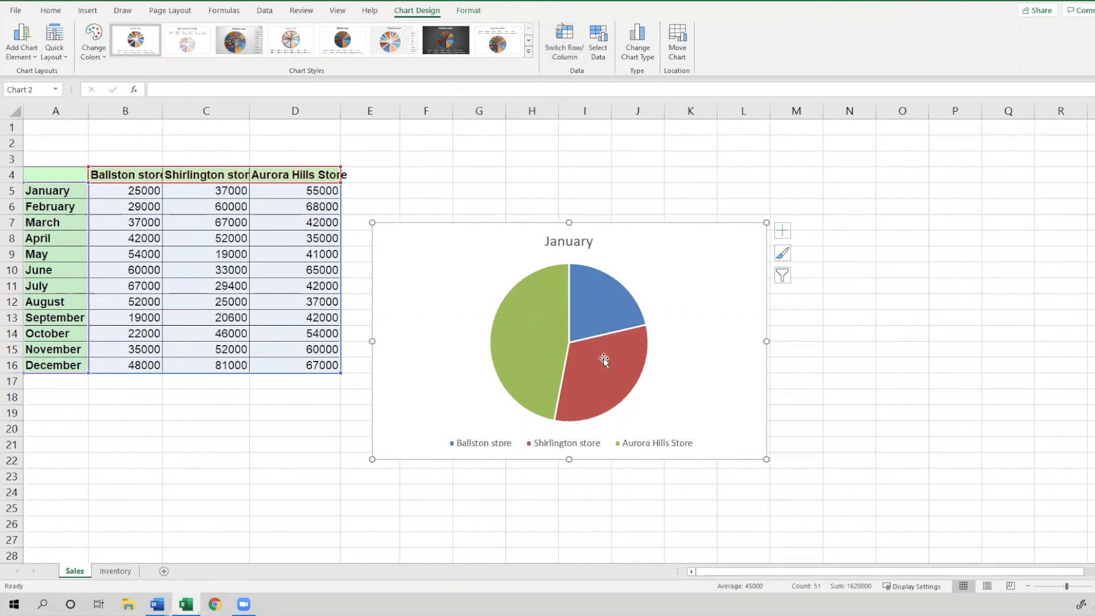
pyautogui.moveTo(609, 344)
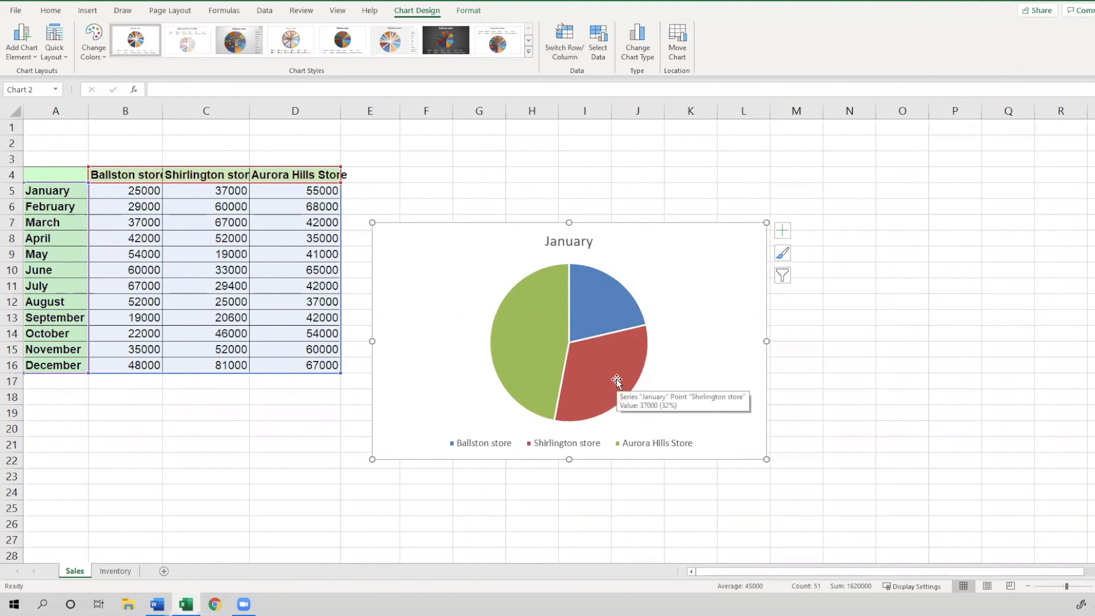
pyautogui.moveTo(543, 408)
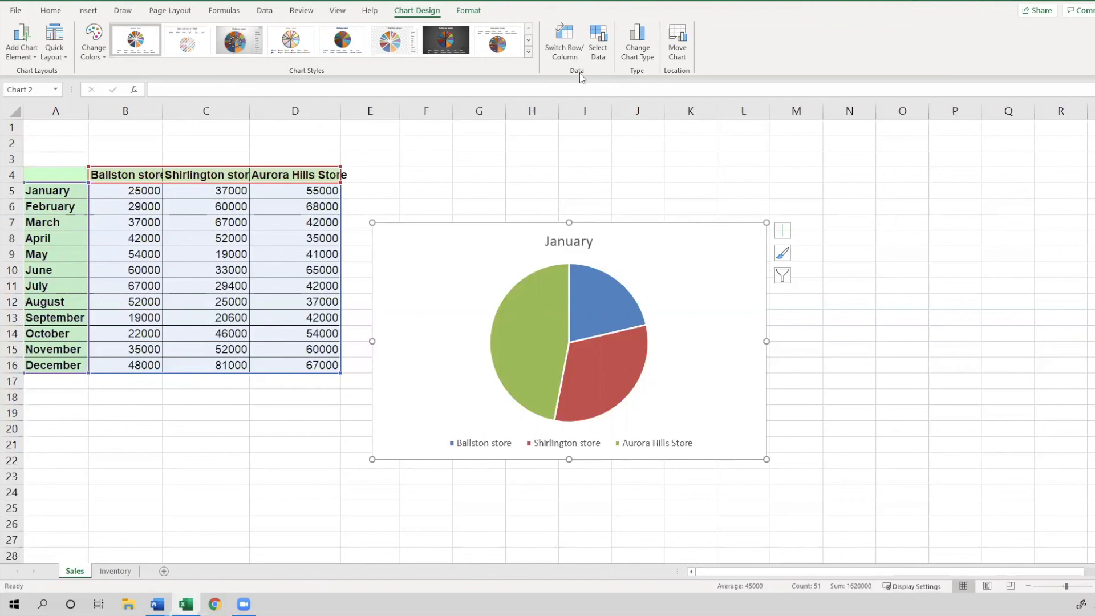
# Exclude the January and February series from the pie chart's data source
pyautogui.click(594, 57)
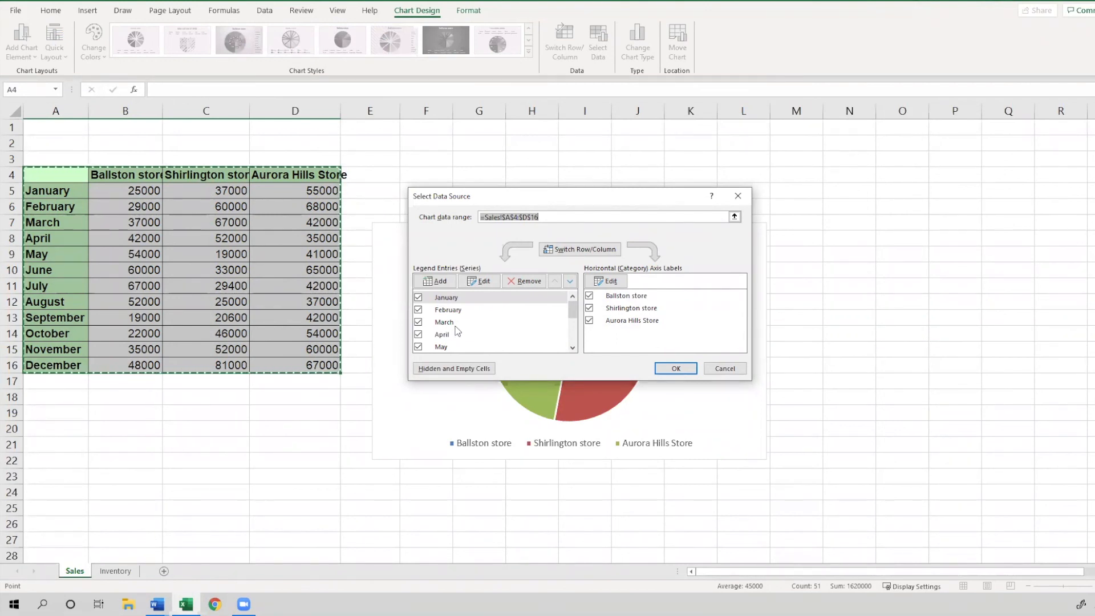
pyautogui.click(419, 299)
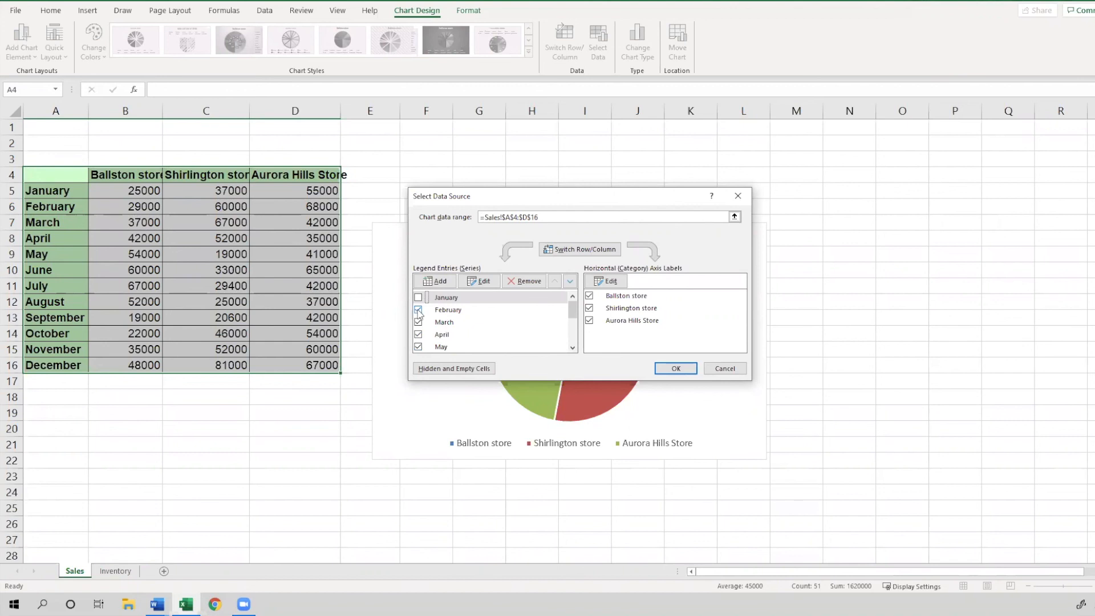
pyautogui.click(418, 311)
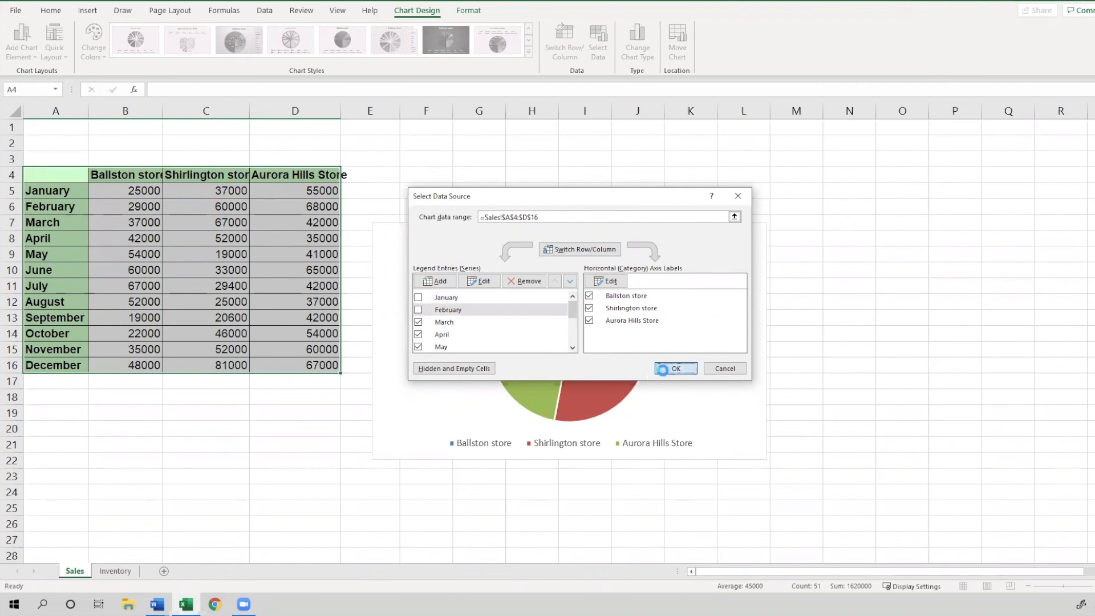
pyautogui.click(663, 370)
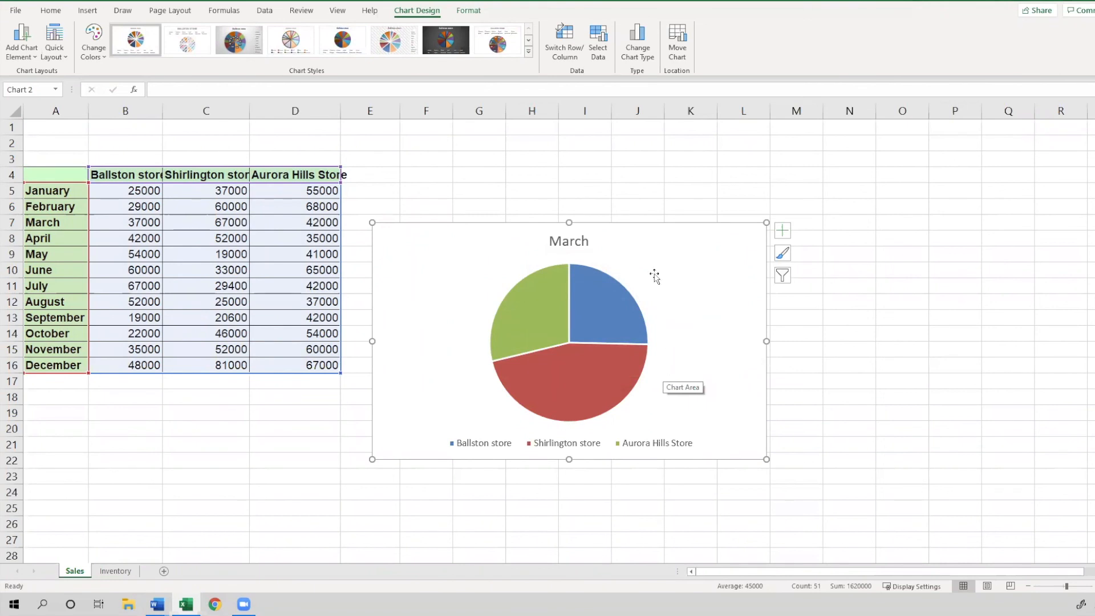
# Apply Quick Layout 1 to the pie chart to add percentage data labels
pyautogui.moveTo(632, 401)
pyautogui.moveTo(627, 362)
pyautogui.click(54, 43)
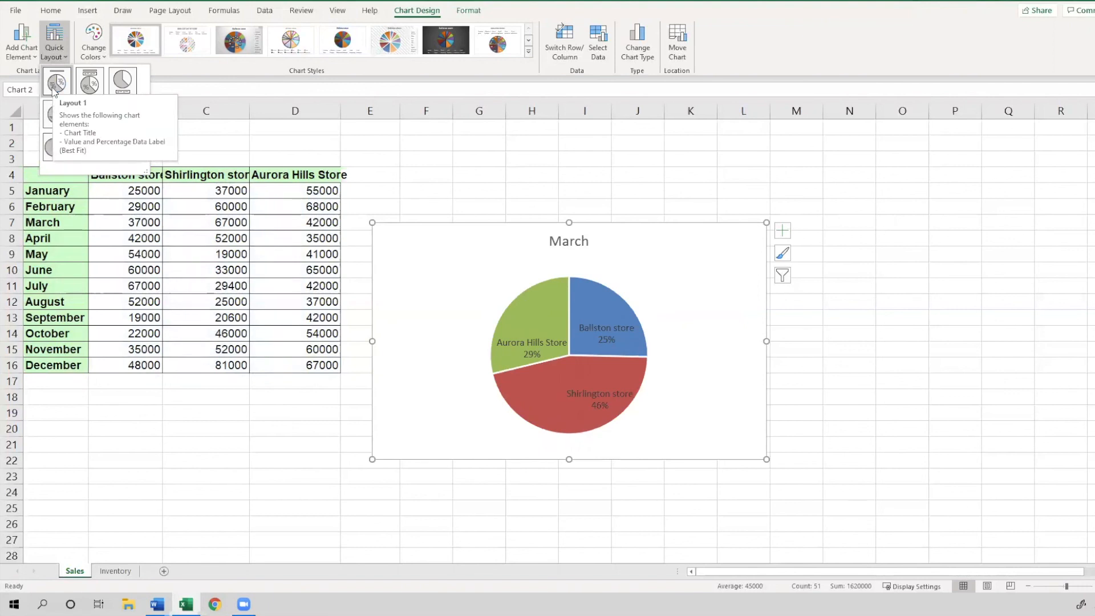
pyautogui.click(58, 90)
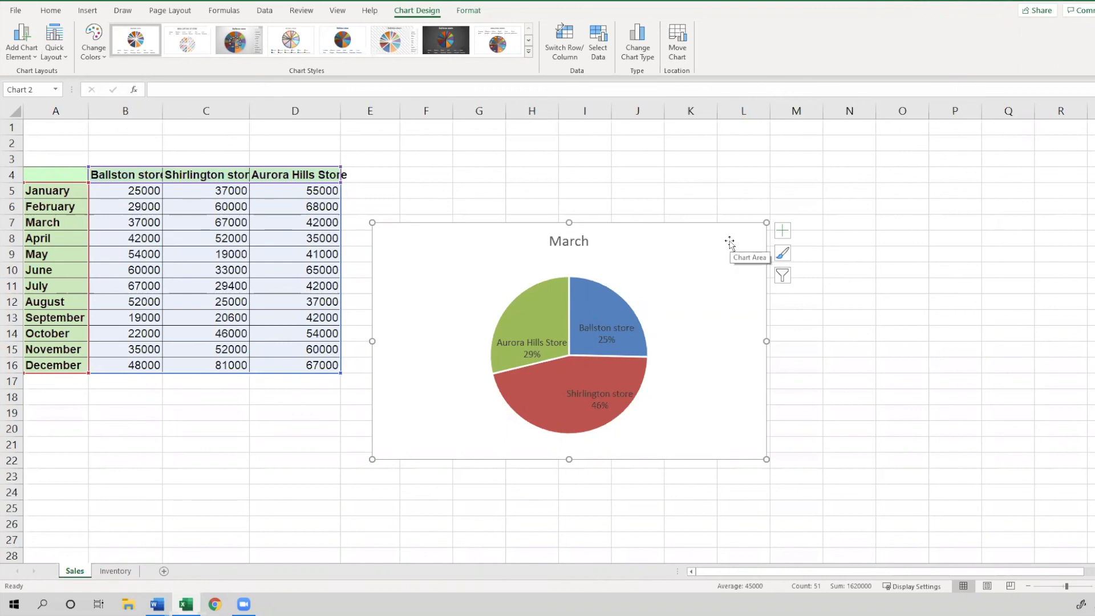
# Change the chart type to a 100% Stacked Column chart
pyautogui.click(157, 604)
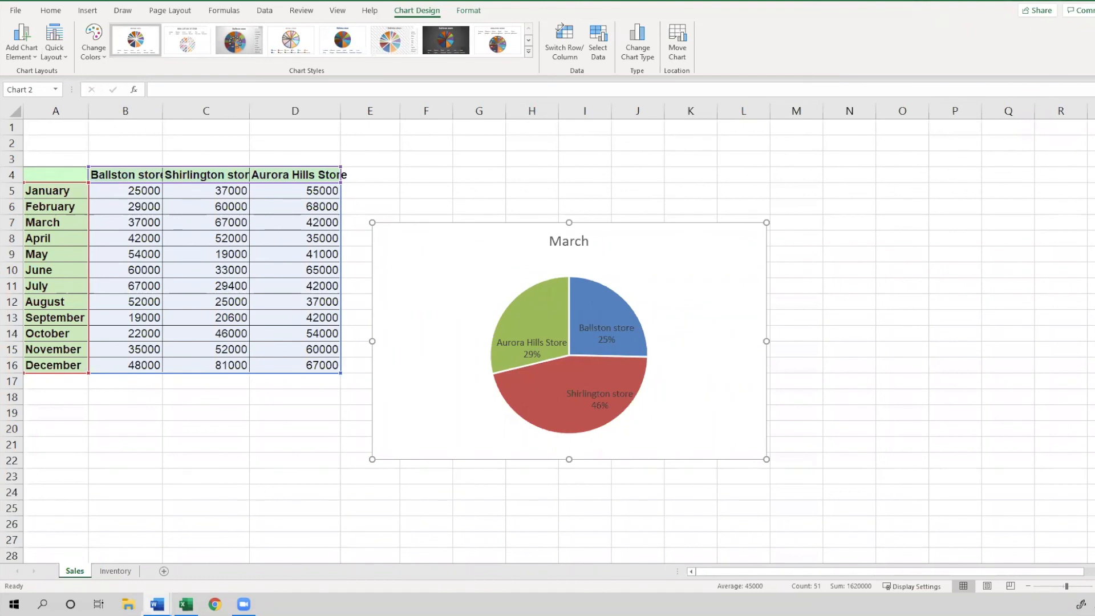
pyautogui.click(693, 256)
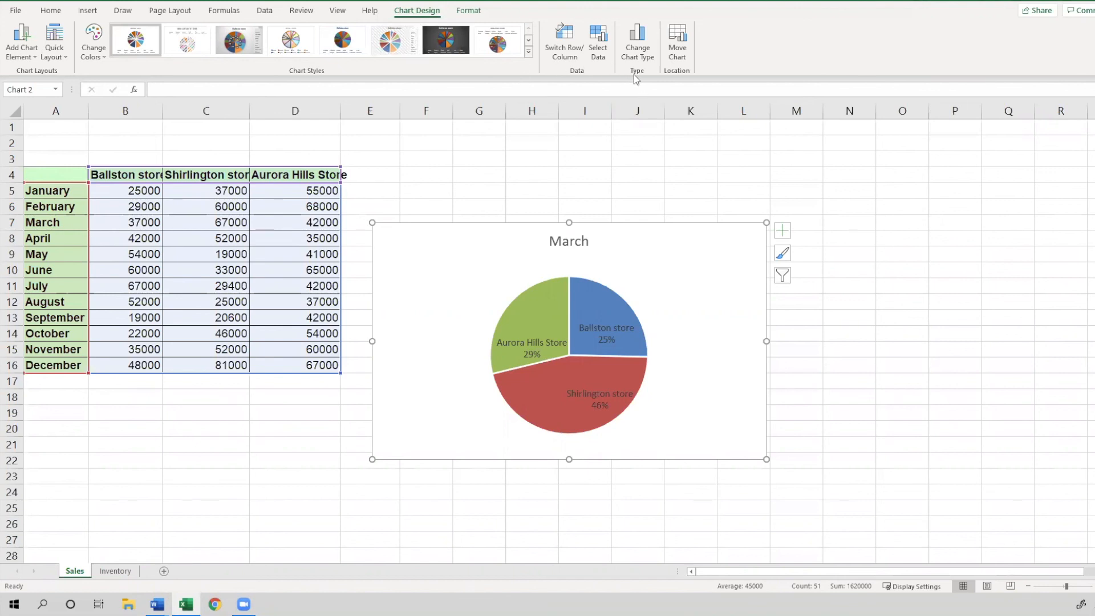
pyautogui.click(642, 55)
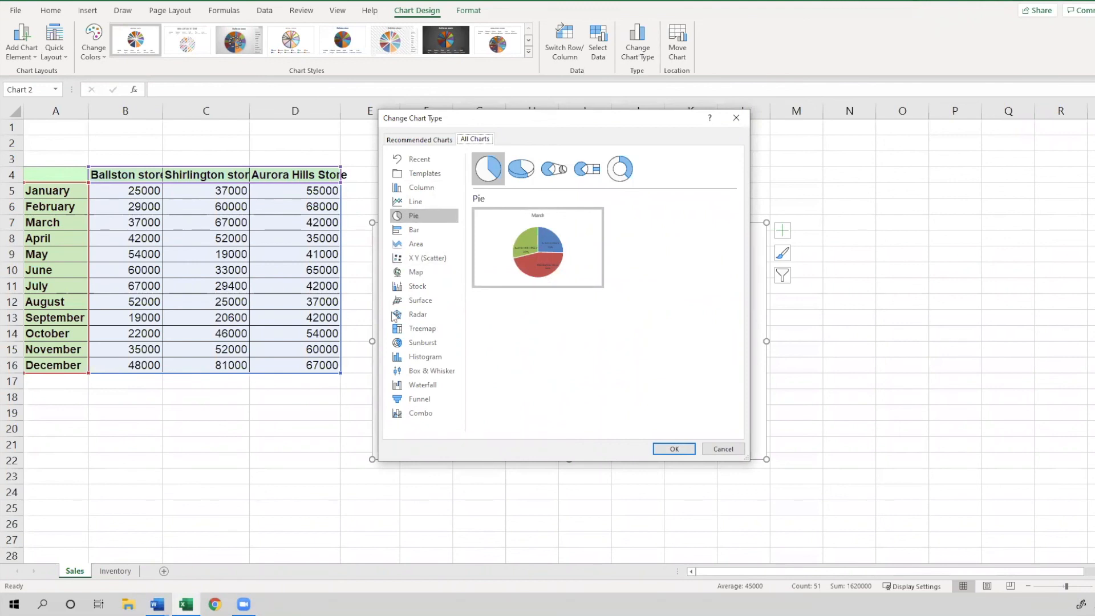
pyautogui.click(444, 187)
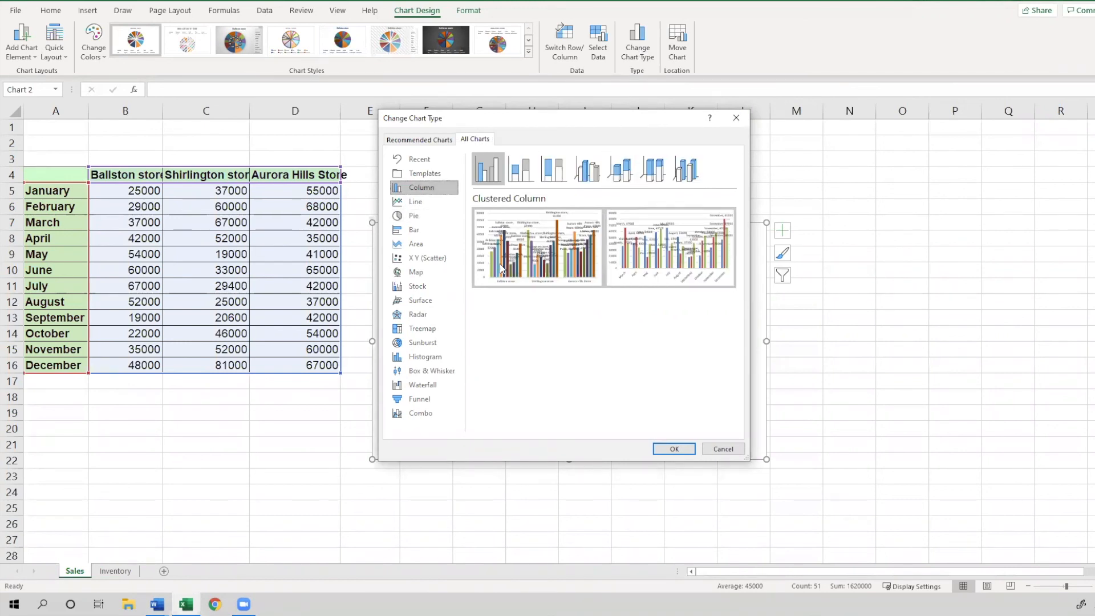
pyautogui.moveTo(556, 282)
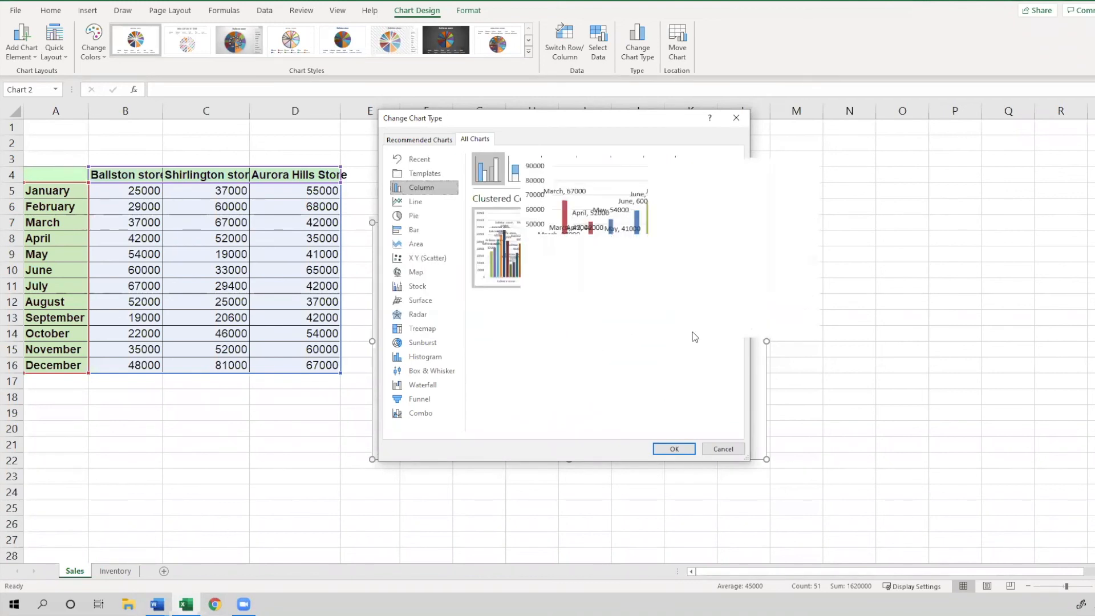
pyautogui.moveTo(551, 201)
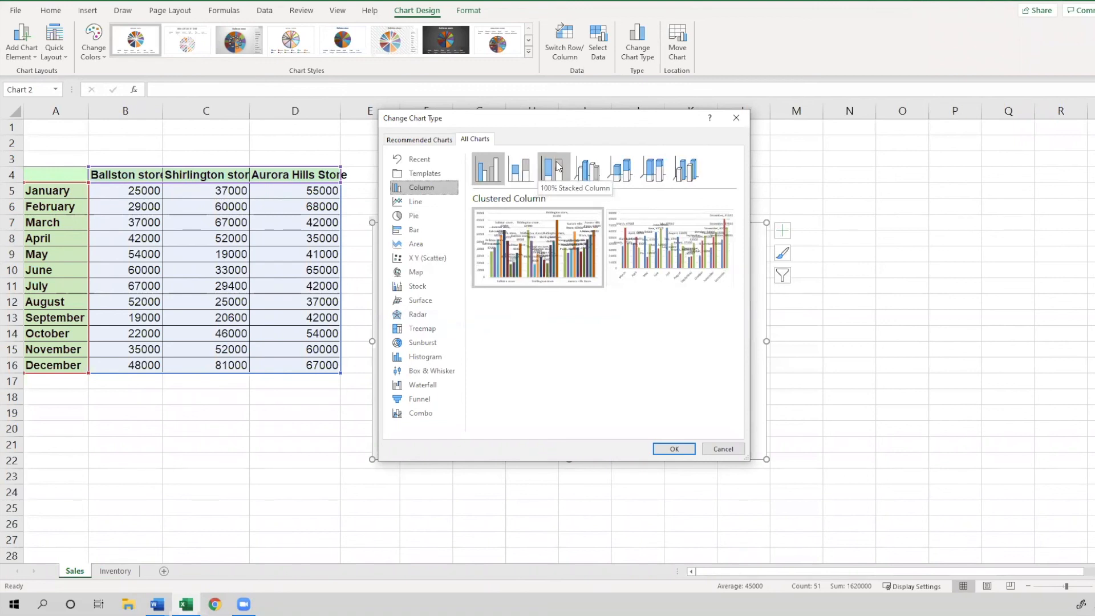
pyautogui.click(558, 166)
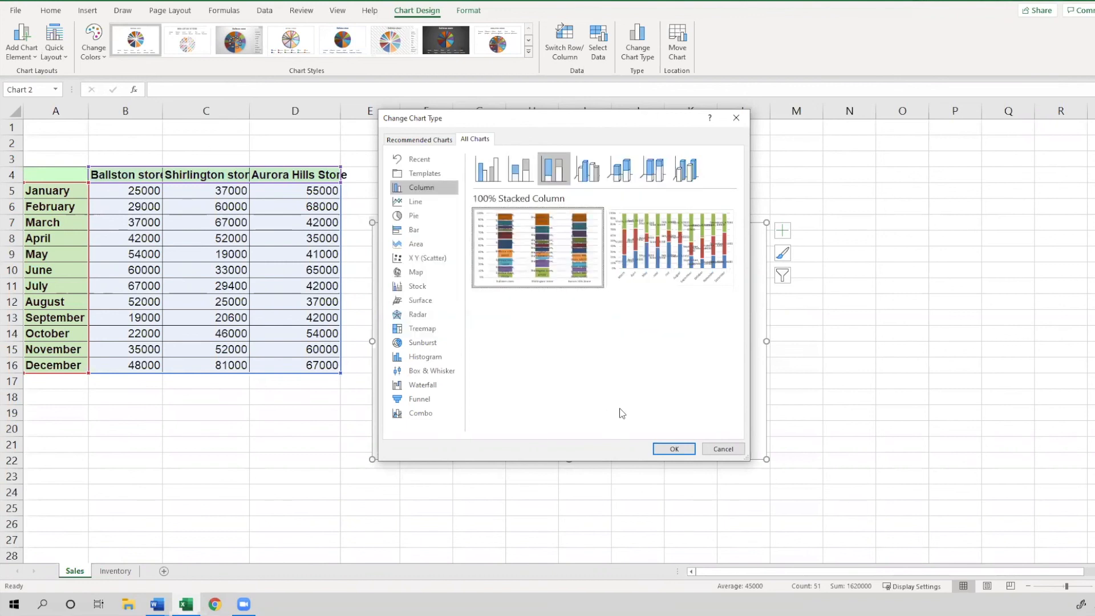
pyautogui.click(669, 452)
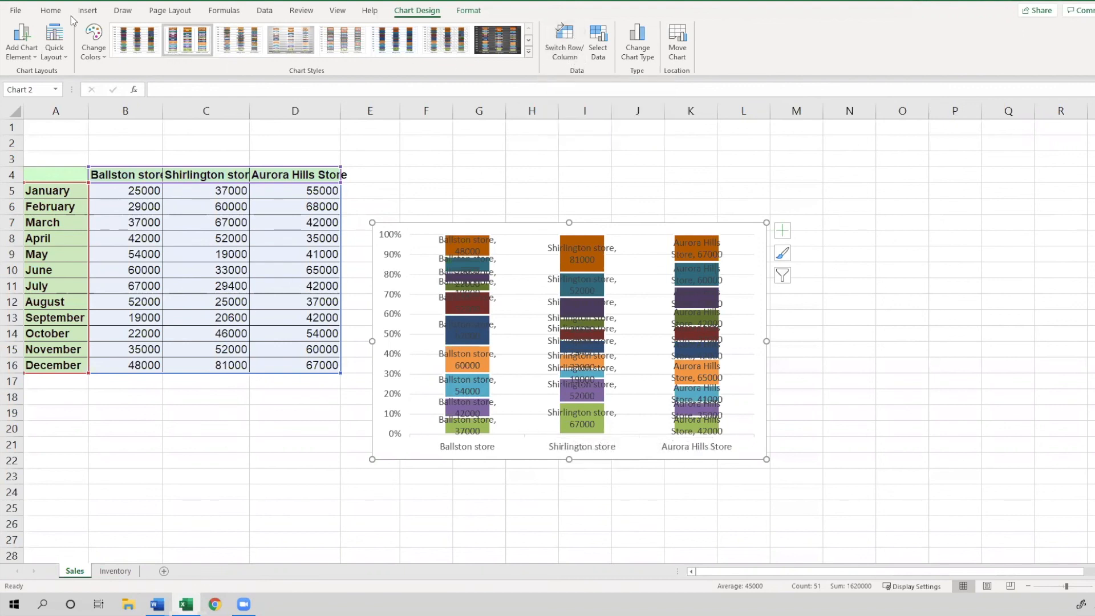
# Switch the chart's rows and columns so the months run along the horizontal axis
pyautogui.click(446, 40)
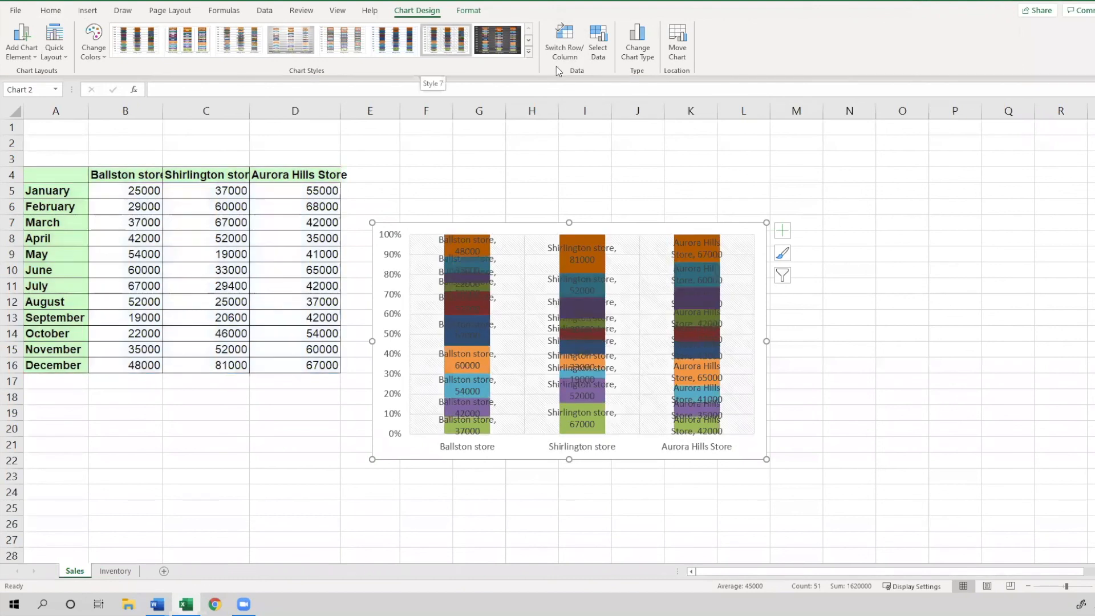
pyautogui.click(576, 53)
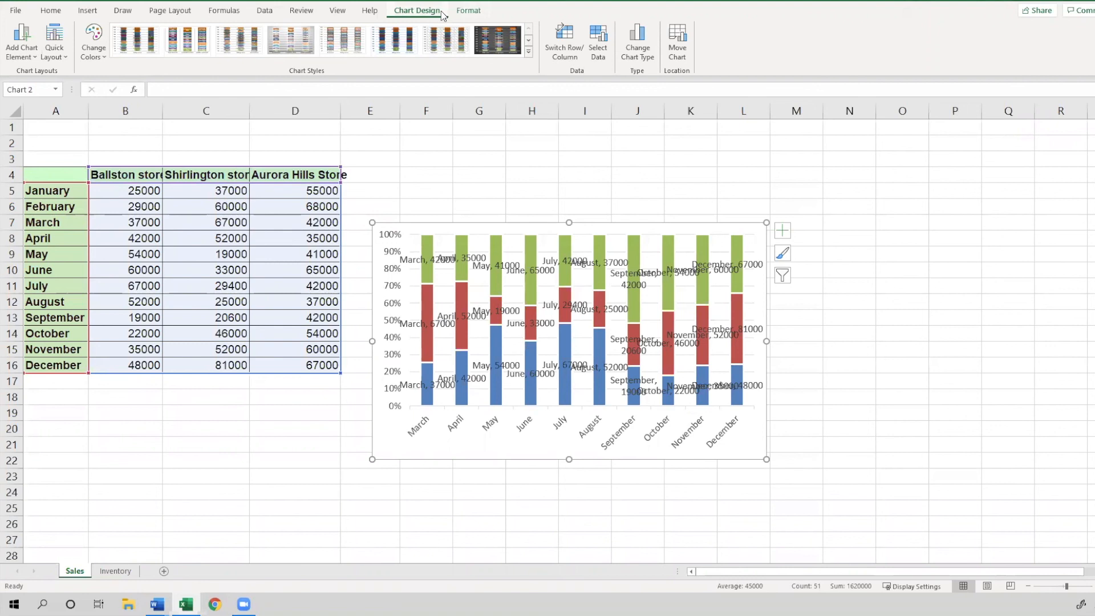
# Include January and February again in the chart's data source
pyautogui.click(593, 60)
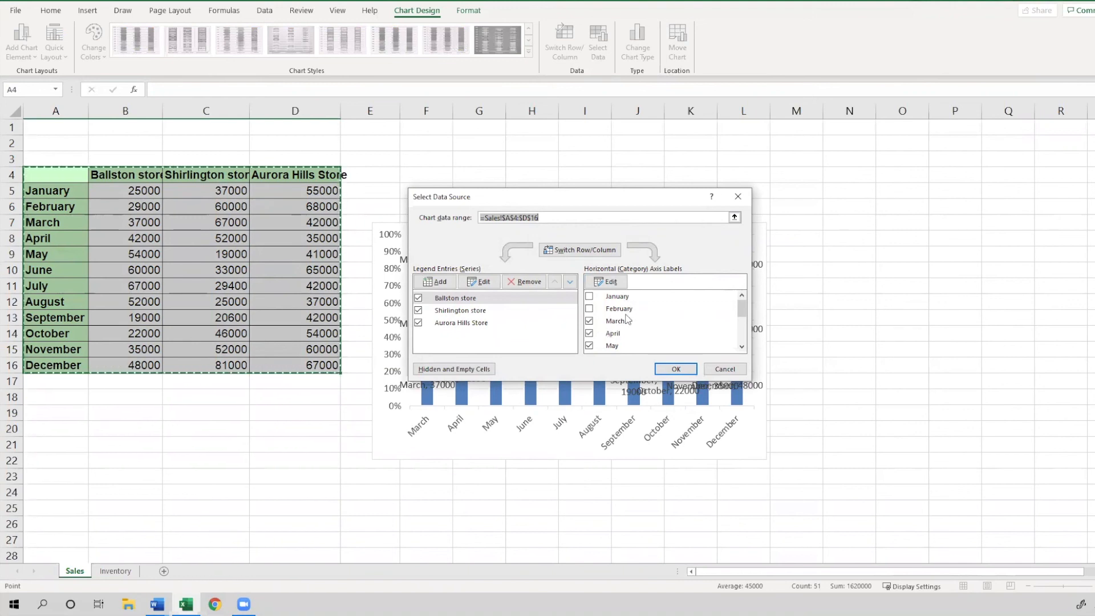
pyautogui.click(590, 296)
pyautogui.click(590, 308)
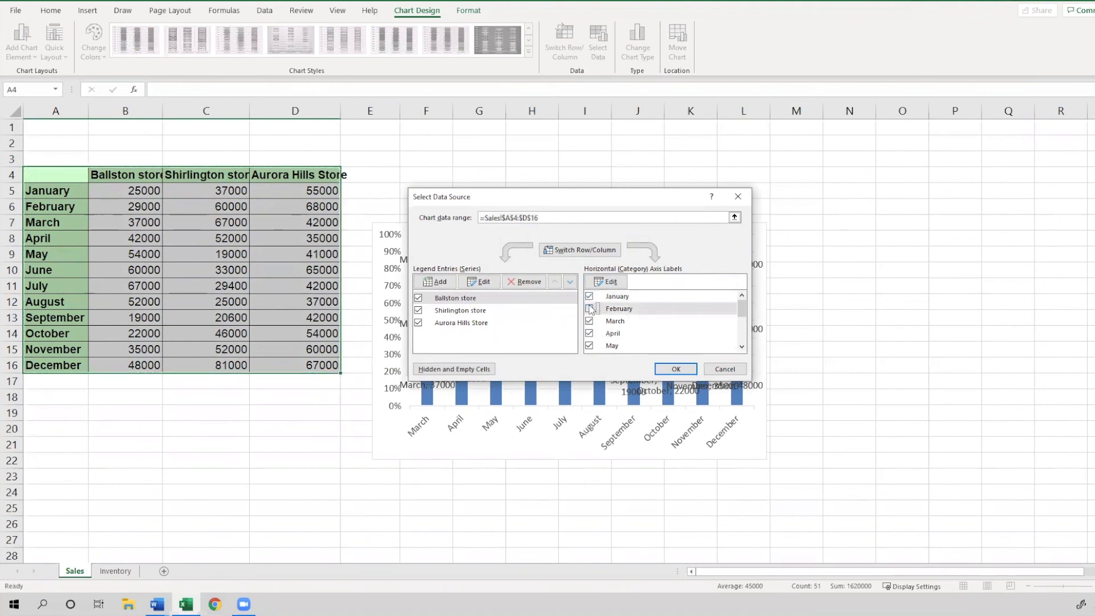
pyautogui.click(676, 369)
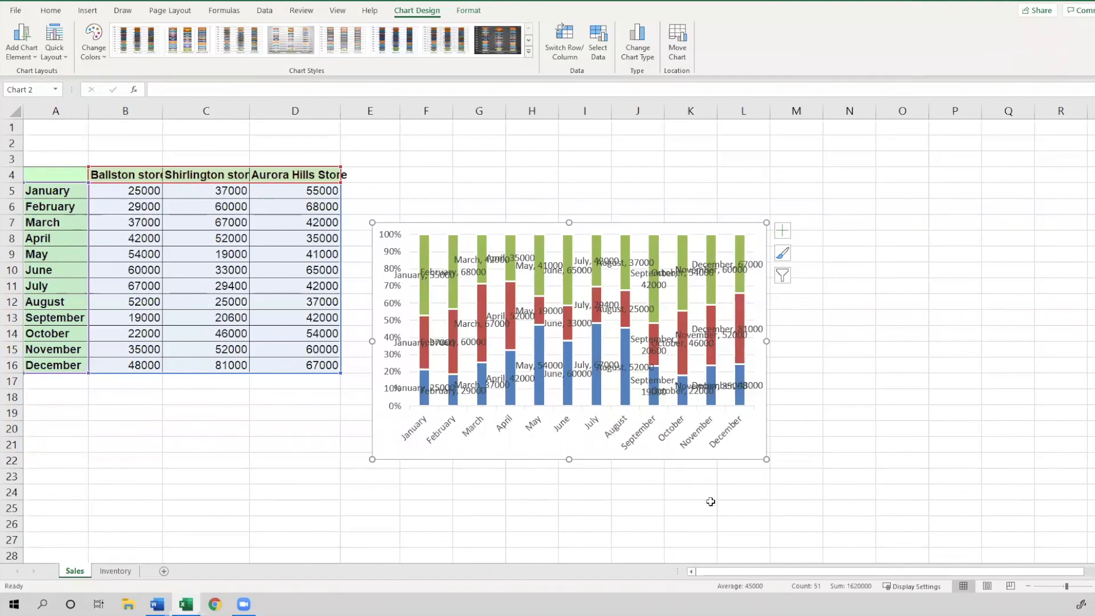
# Enlarge the chart and apply Quick Layout 1 to add a chart title and legend
pyautogui.moveTo(765, 460); pyautogui.dragTo(946, 516)
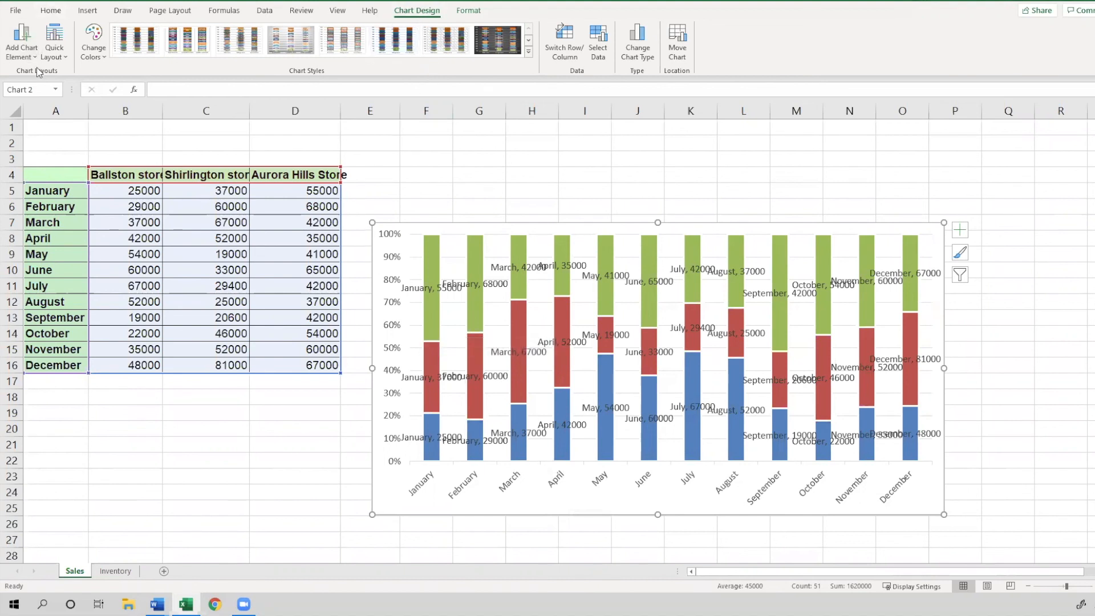
pyautogui.click(54, 43)
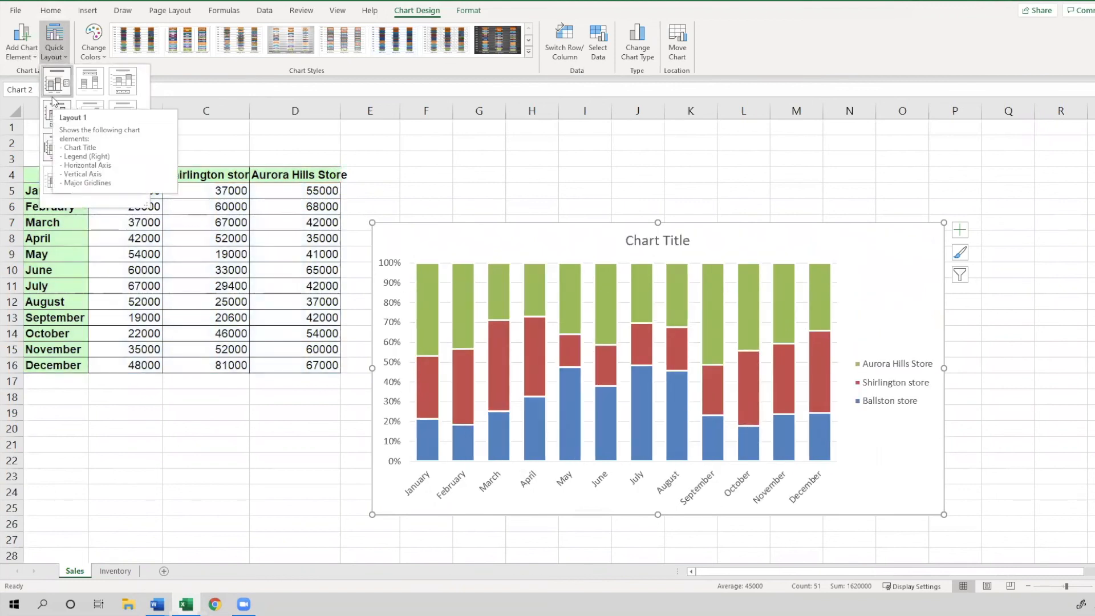
pyautogui.click(53, 91)
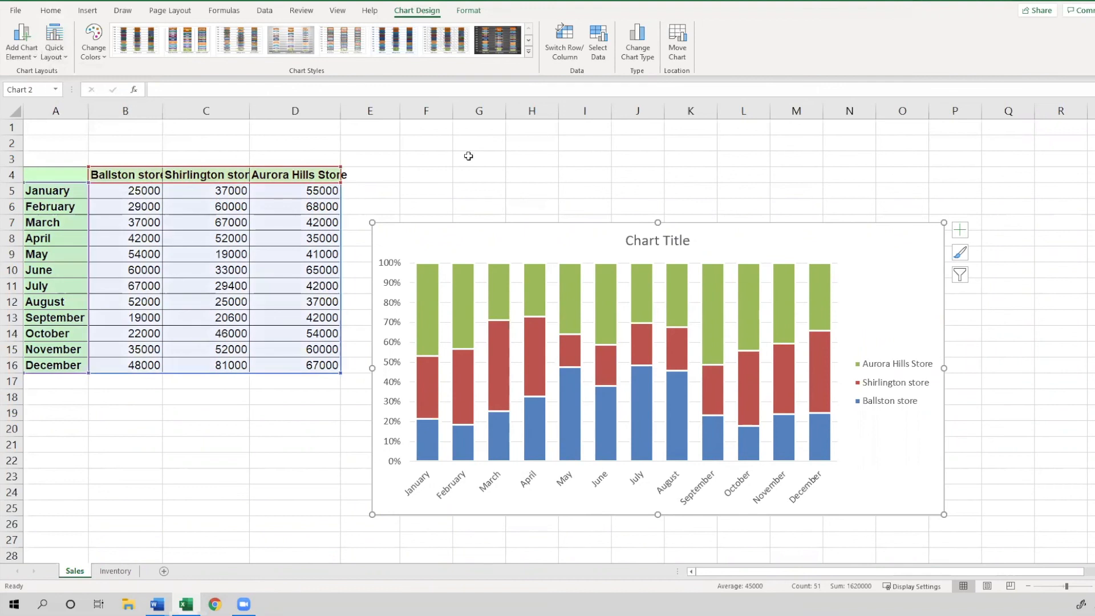
pyautogui.moveTo(566, 304)
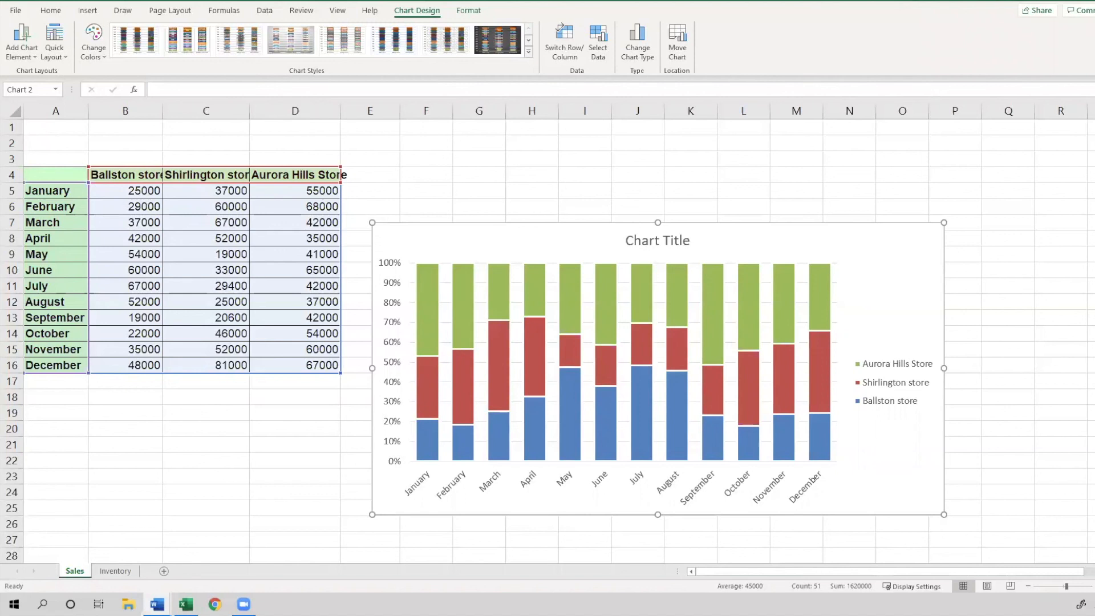
# Try creating a PivotTable from the Inventory table on a new worksheet, then undo it
pyautogui.click(109, 573)
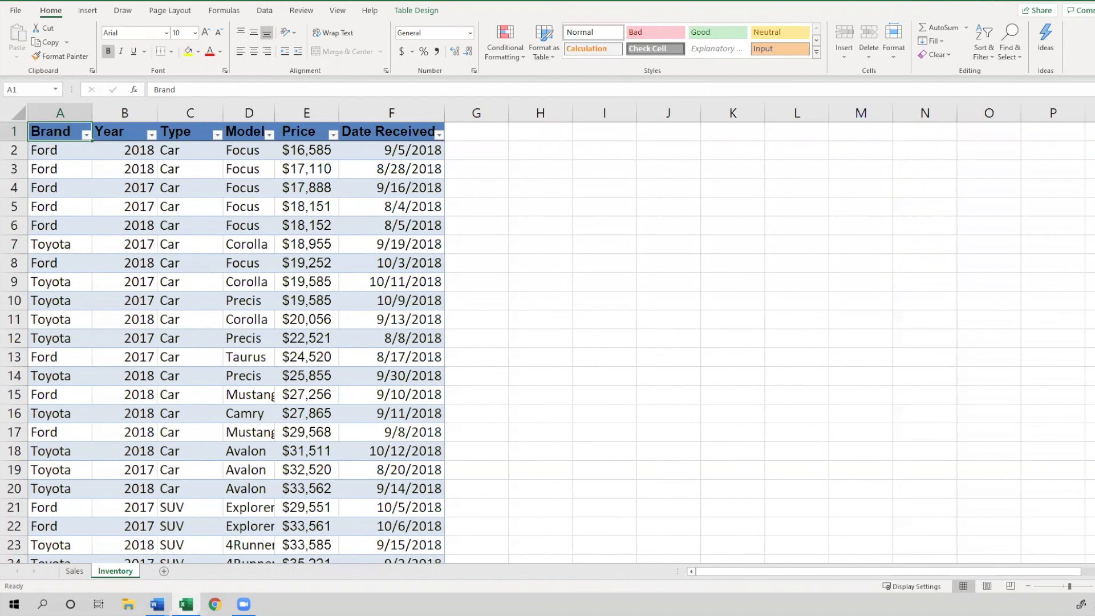
pyautogui.hotkey('alt', 'Tab')
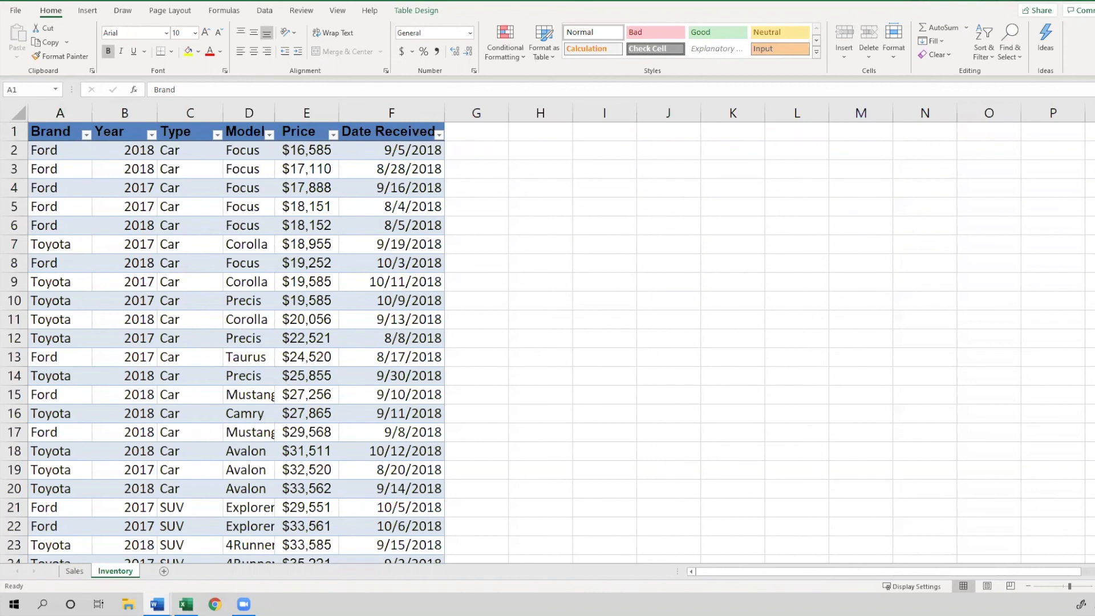
pyautogui.click(127, 166)
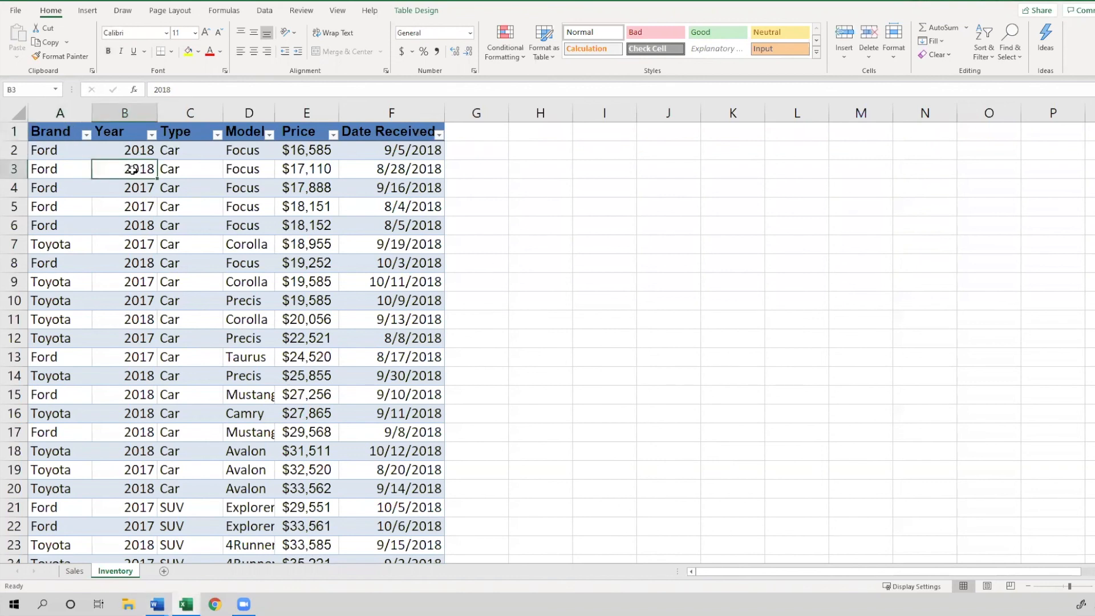
pyautogui.click(89, 12)
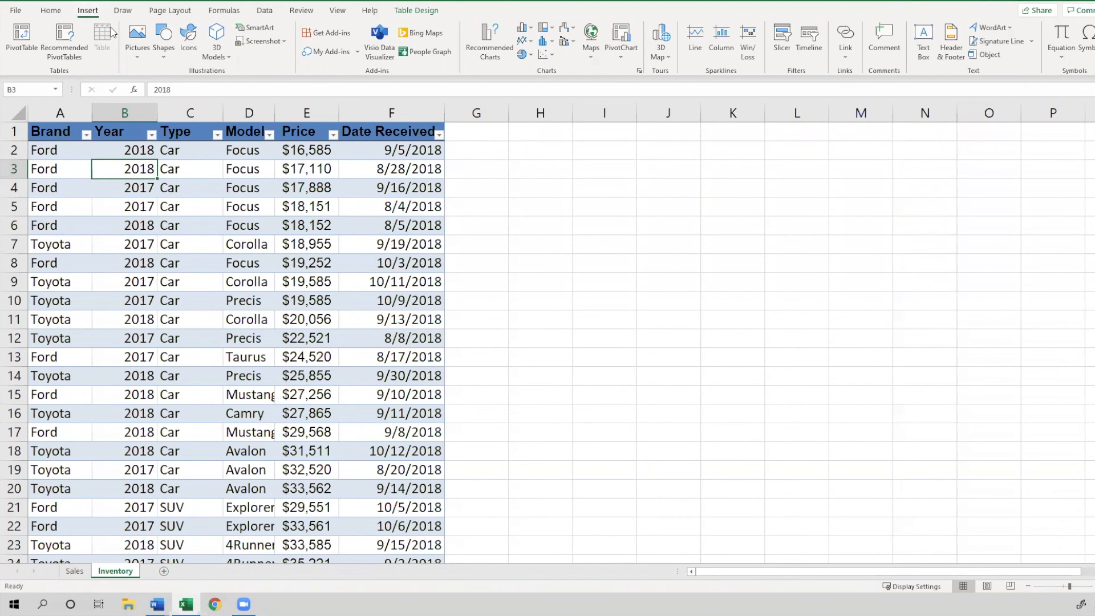
pyautogui.click(21, 48)
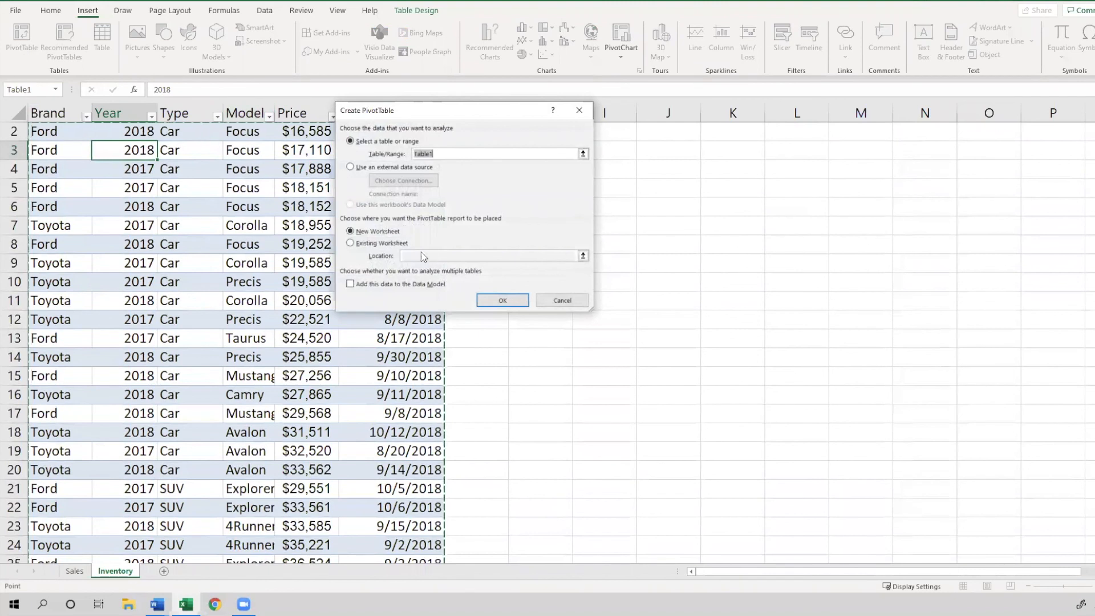
pyautogui.click(505, 305)
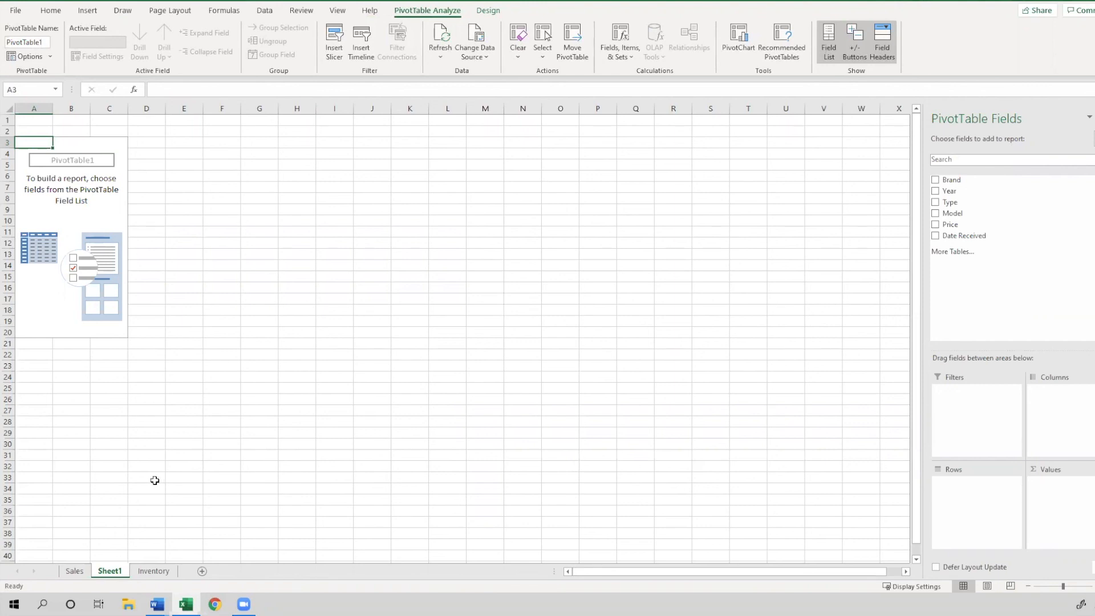
pyautogui.hotkey('ctrl', 'z')
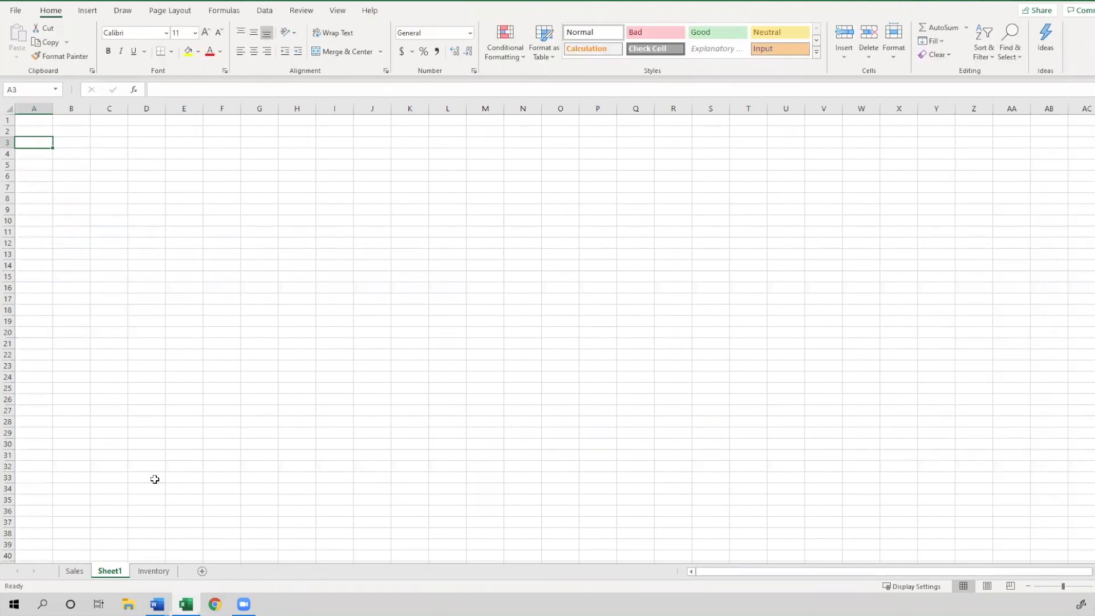
# Return to the Sales sheet and undo the last two changes to the chart
pyautogui.hotkey('ctrl', 'pageup')
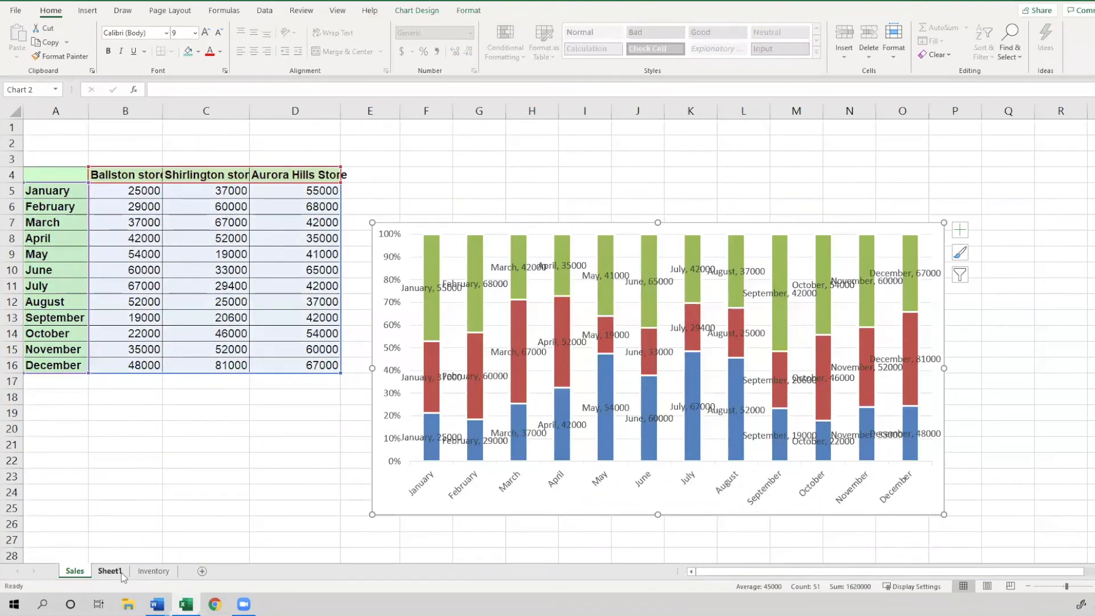
pyautogui.hotkey('ctrl', 'z')
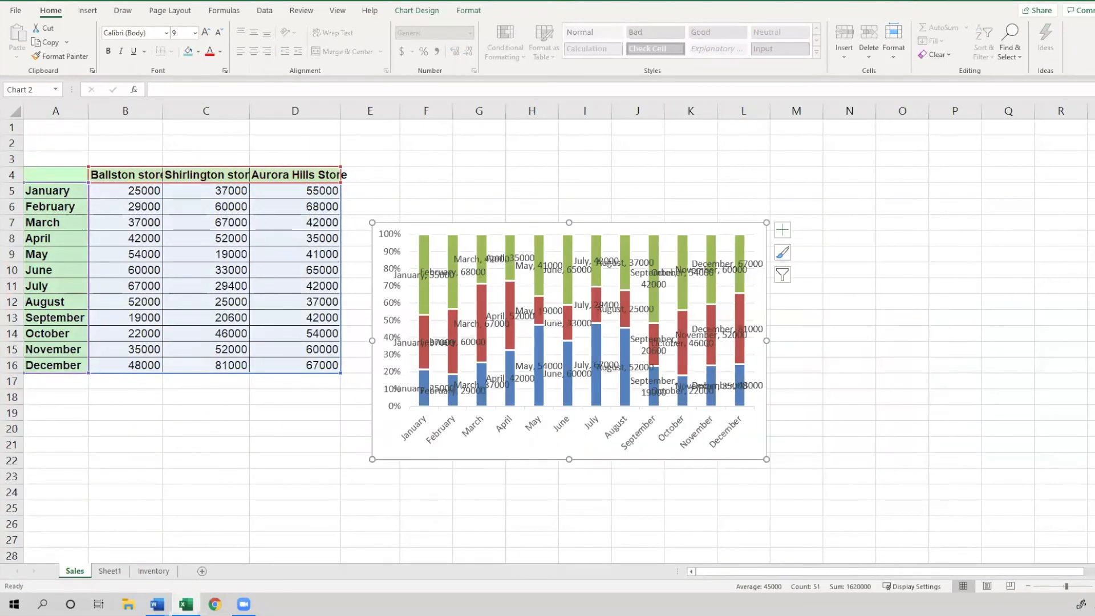
pyautogui.hotkey('ctrl', 'z')
# Create a PivotTable from the Inventory table on a new worksheet
pyautogui.click(153, 571)
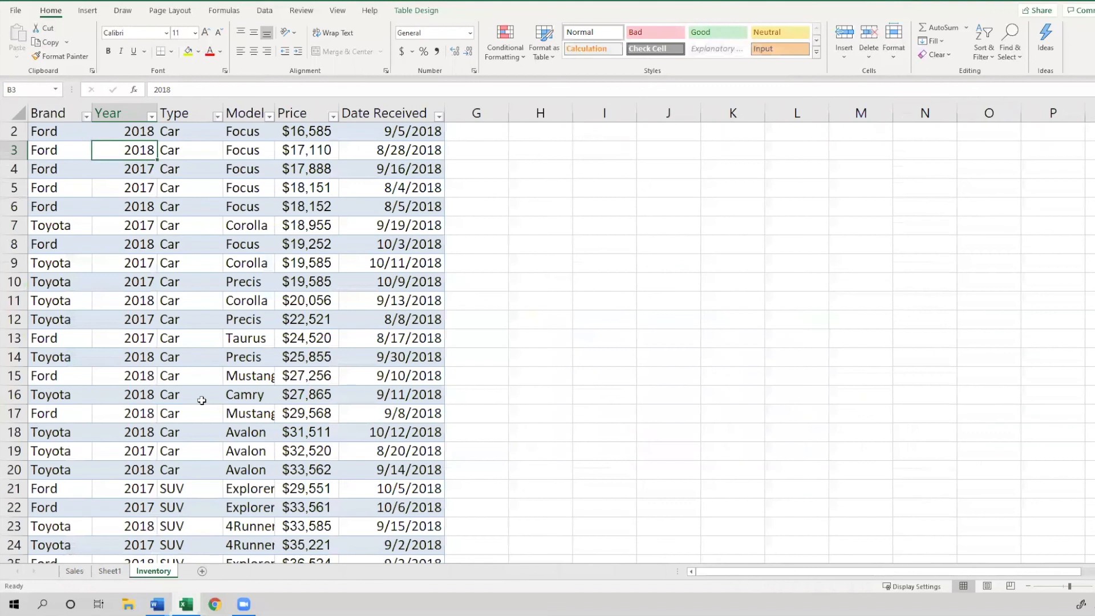
pyautogui.scroll(1, 202, 401)
pyautogui.click(50, 134)
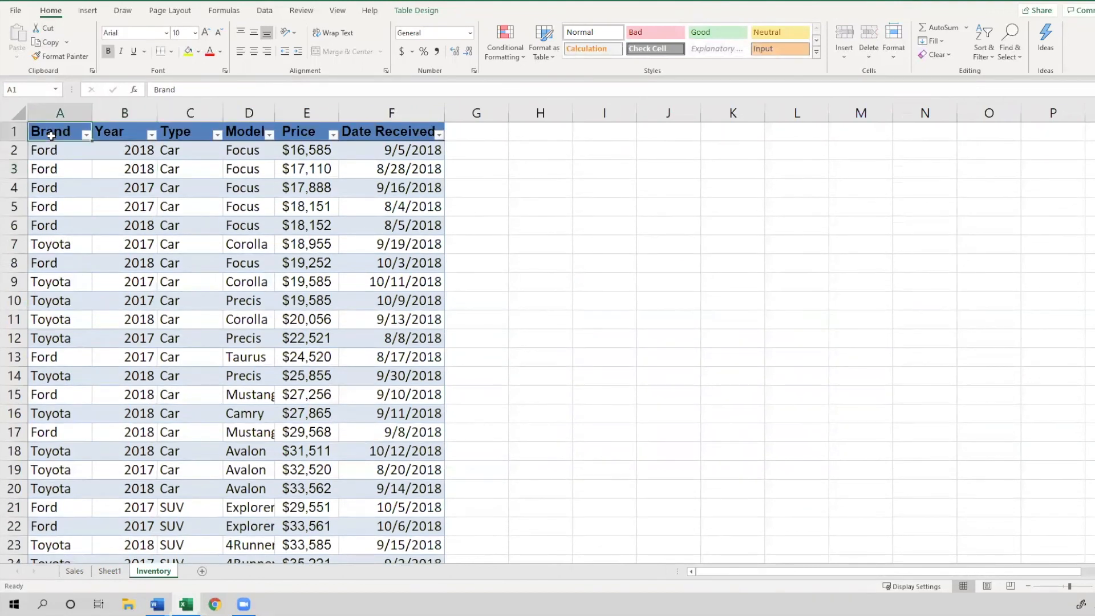
pyautogui.click(52, 149)
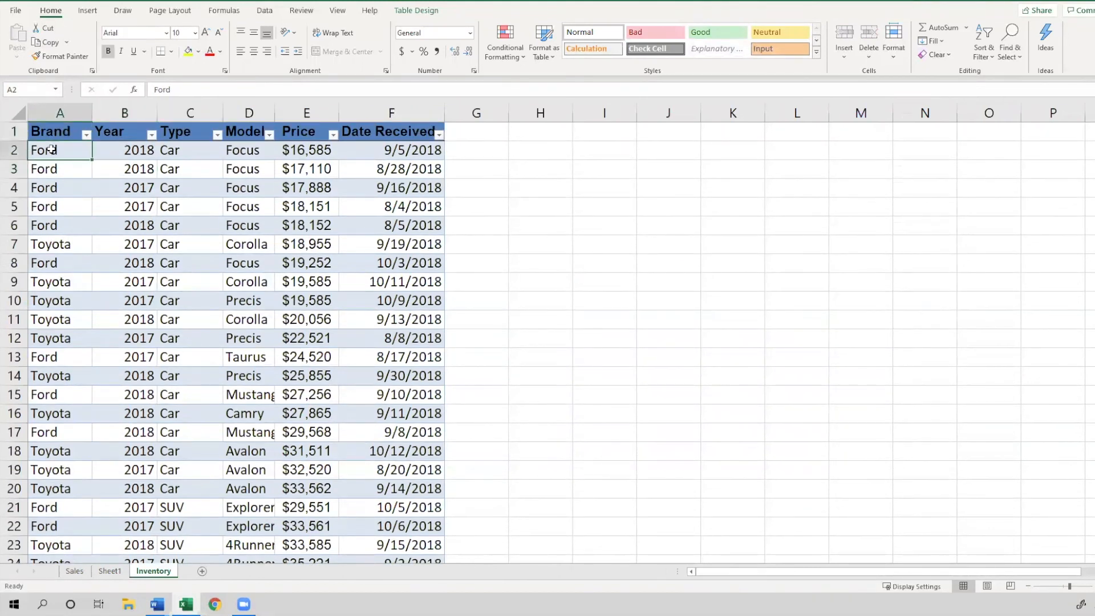
pyautogui.click(88, 12)
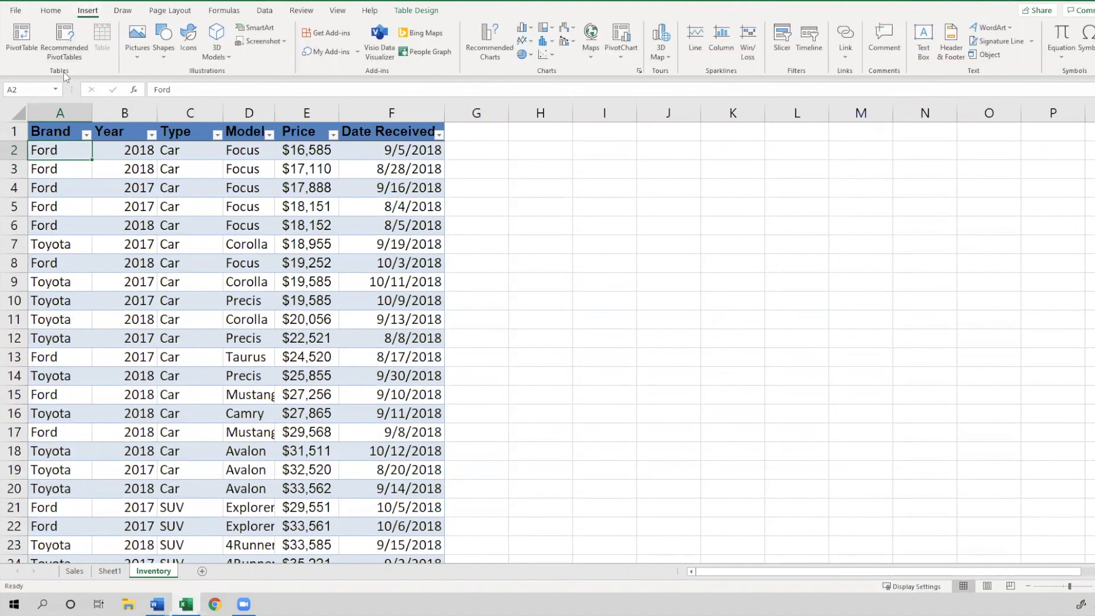
pyautogui.click(27, 51)
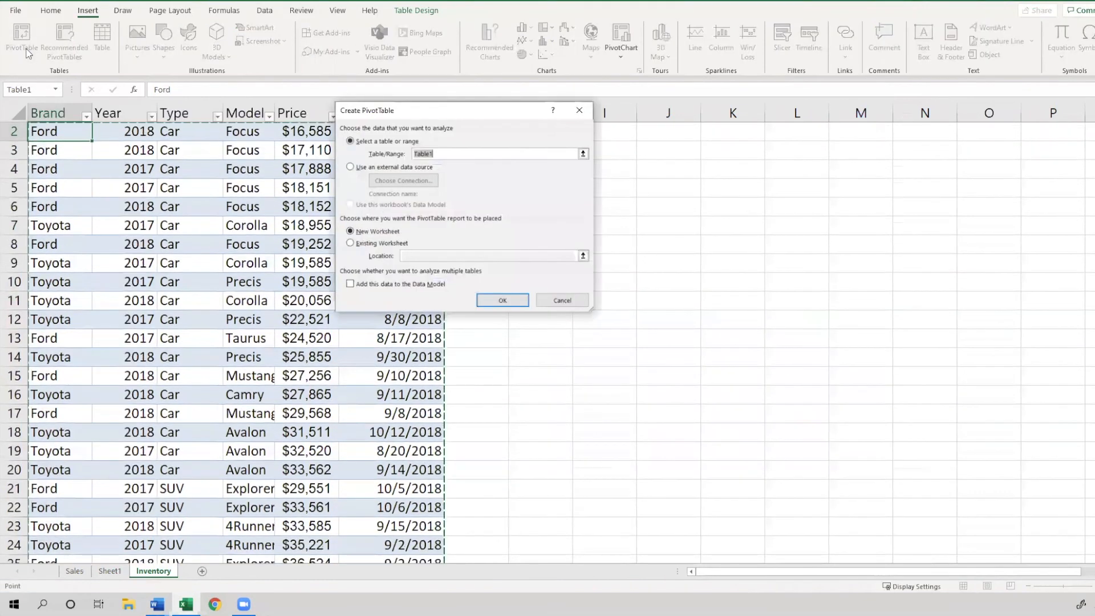
pyautogui.scroll(1, 149, 313)
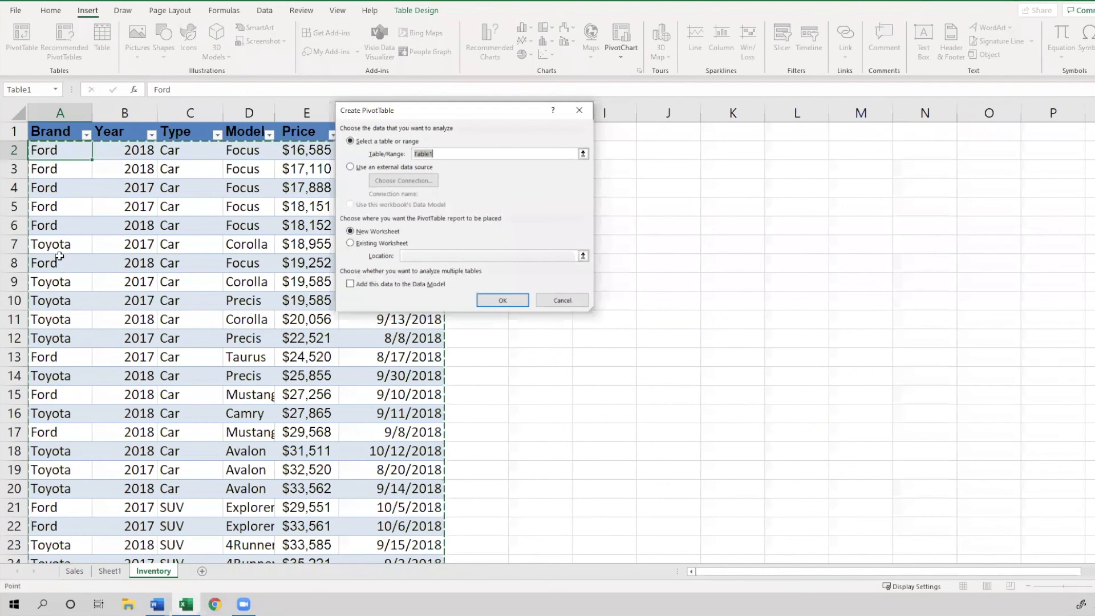
pyautogui.click(504, 302)
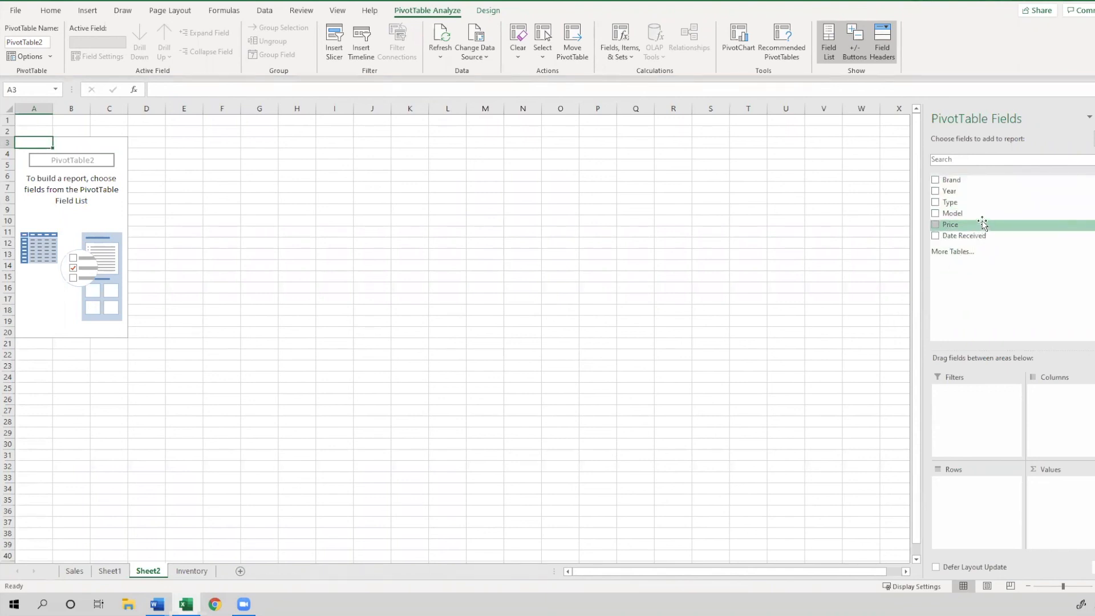
# Try placing the Year field in the PivotTable's Columns area, then remove it
pyautogui.moveTo(1005, 193); pyautogui.dragTo(1062, 439)
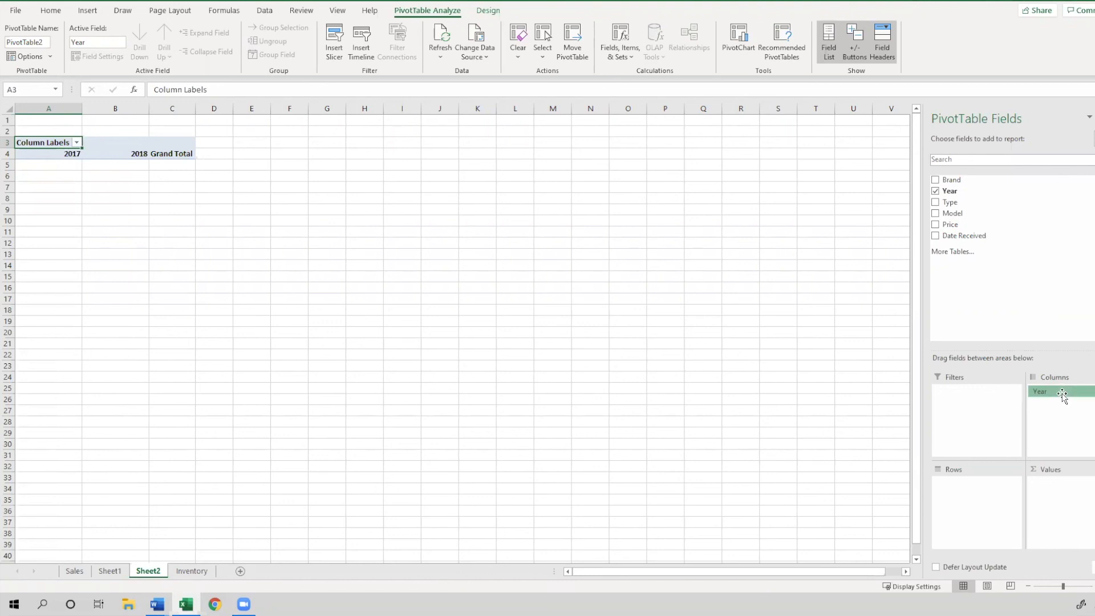
pyautogui.moveTo(1063, 394); pyautogui.dragTo(992, 237)
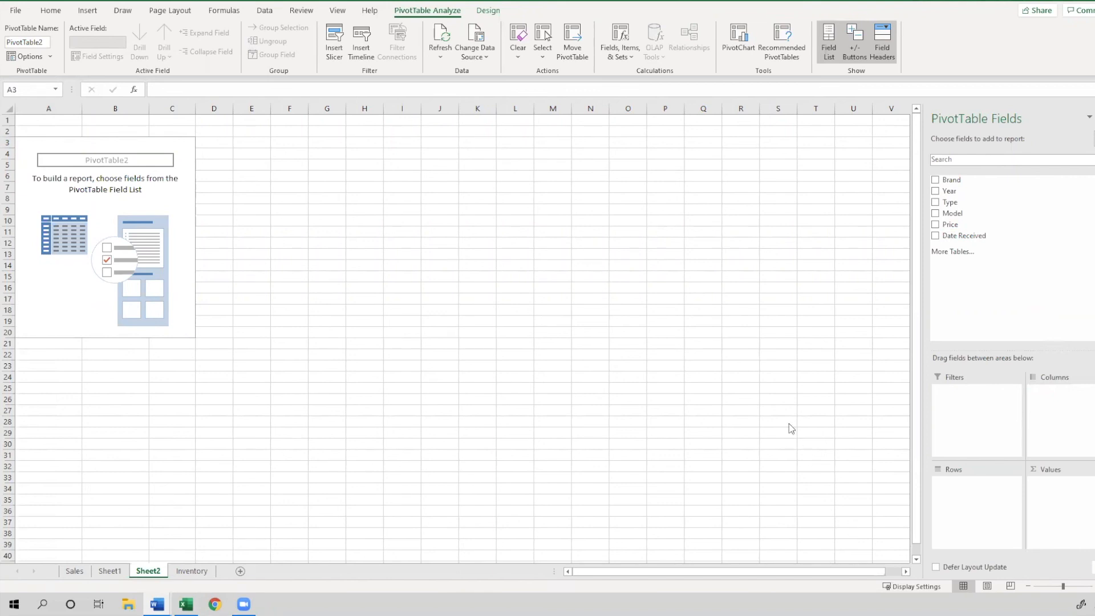
# Place the Brand field in the PivotTable's Columns area and the Type field in the Rows area
pyautogui.moveTo(951, 180); pyautogui.dragTo(1066, 392)
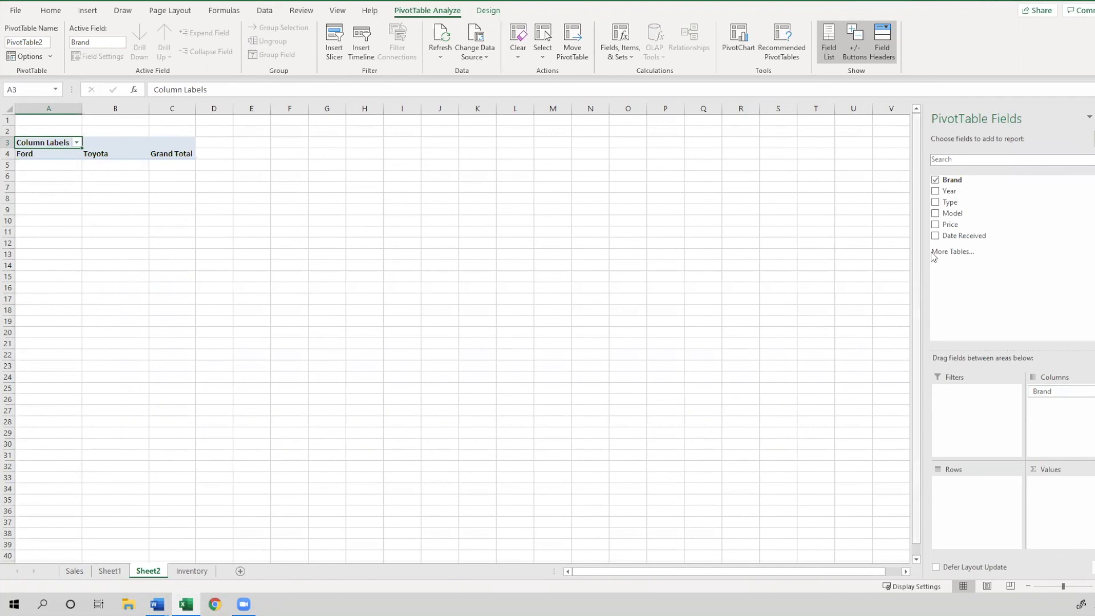
pyautogui.moveTo(972, 203); pyautogui.dragTo(987, 497)
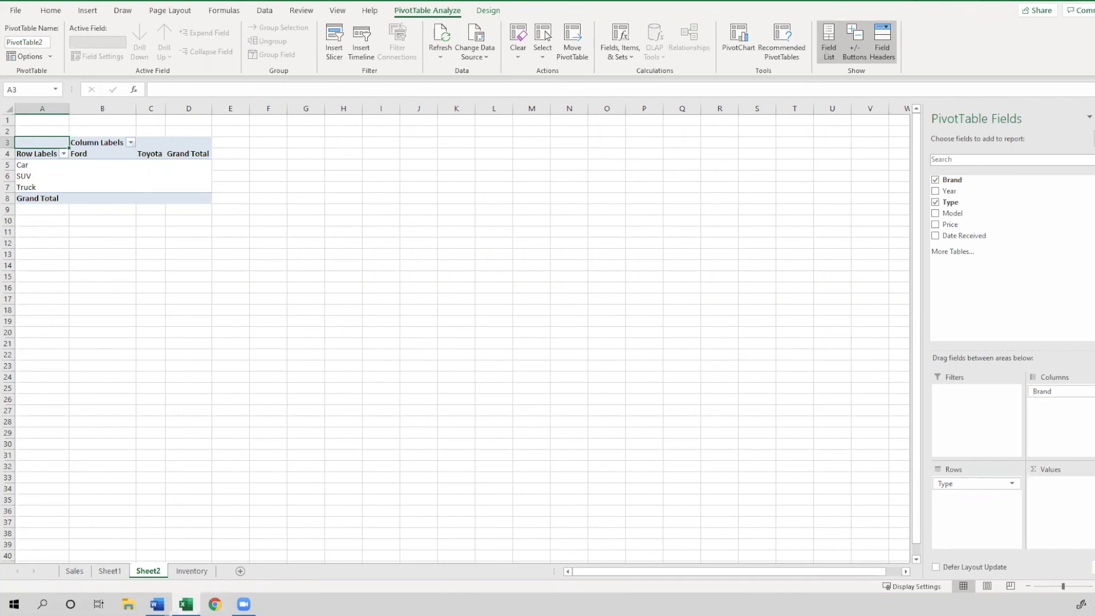
pyautogui.click(158, 604)
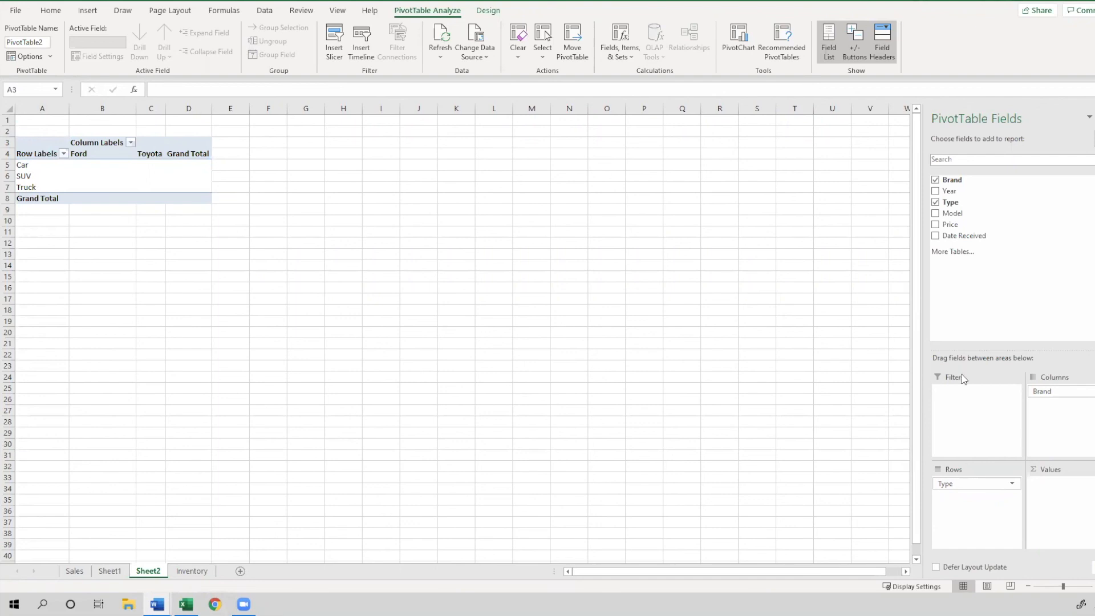
# Add the Price field to the PivotTable's Values area to sum prices by brand and type
pyautogui.click(950, 225)
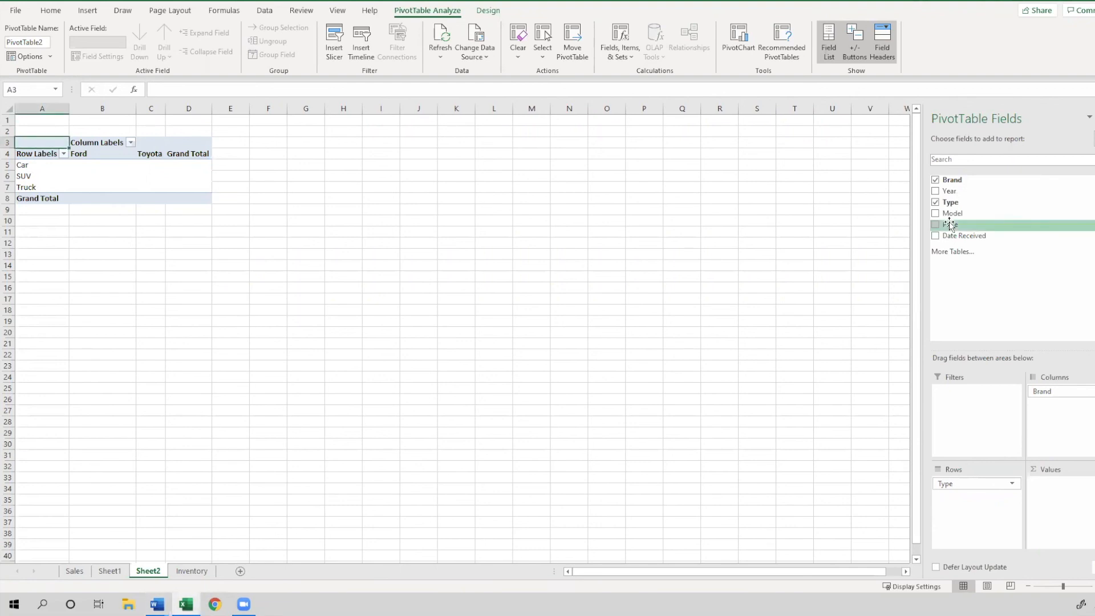
pyautogui.moveTo(950, 224); pyautogui.dragTo(1059, 498)
pyautogui.moveTo(998, 225); pyautogui.dragTo(1071, 504)
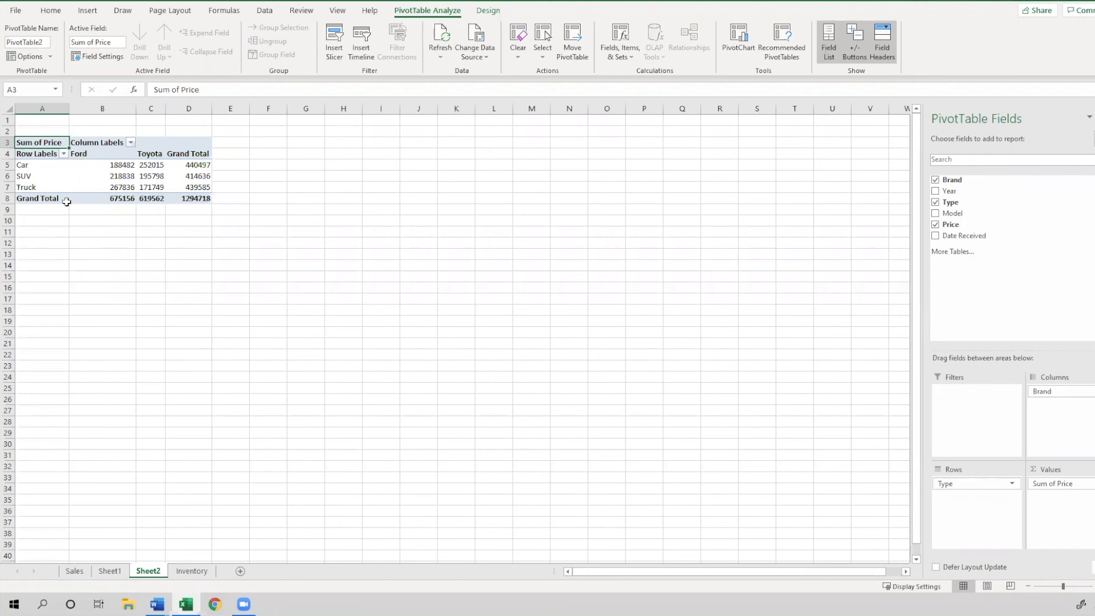
# Examine the Sum of Price values in the PivotTable cells
pyautogui.moveTo(89, 176)
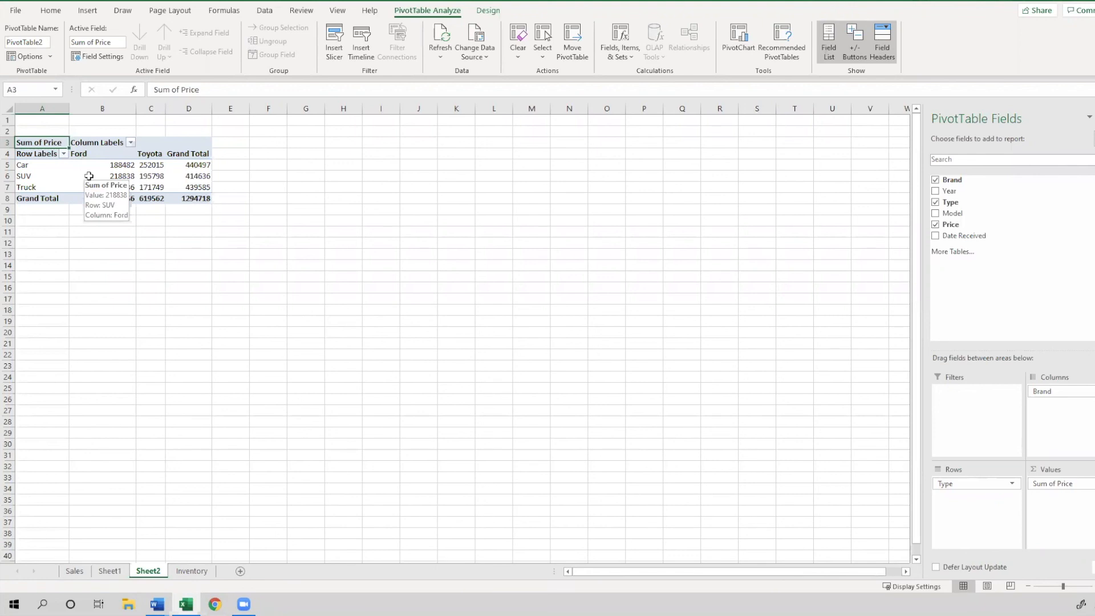
pyautogui.moveTo(96, 203)
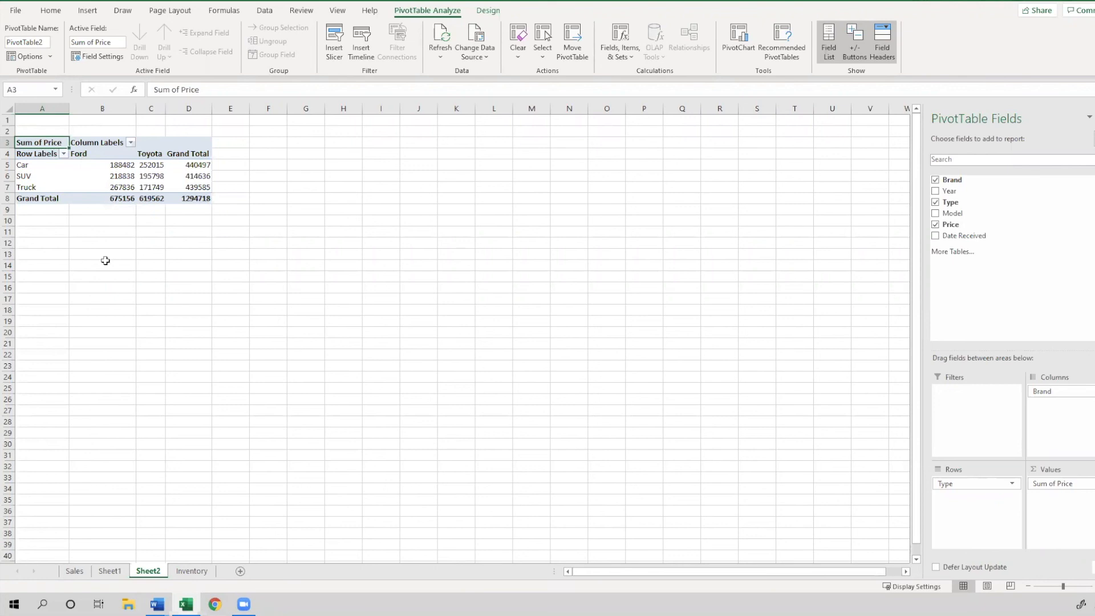
pyautogui.click(104, 180)
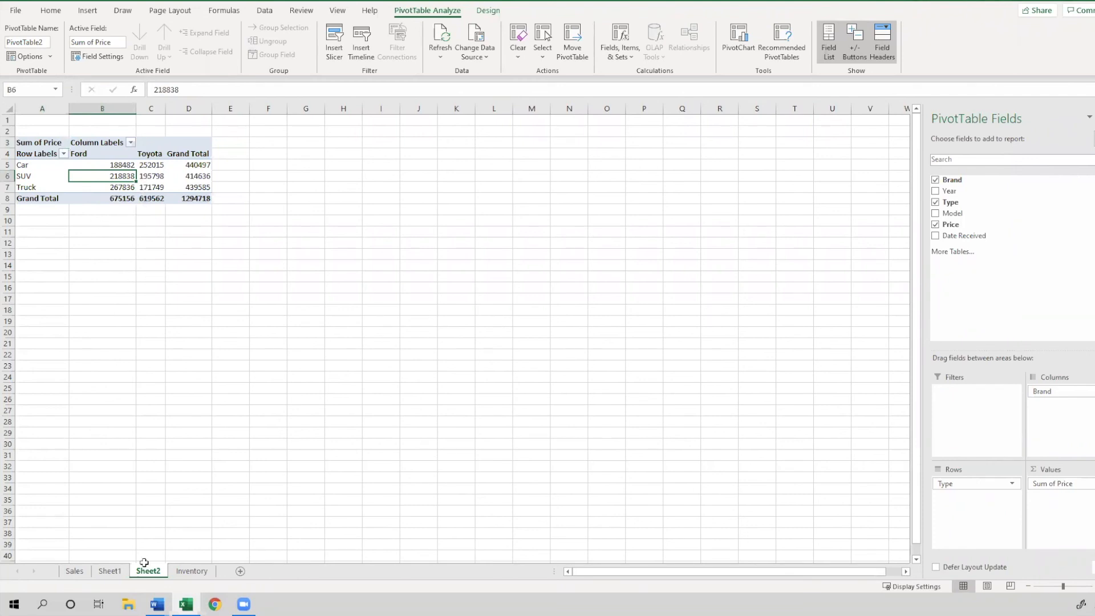
pyautogui.hotkey('alt', 'Tab')
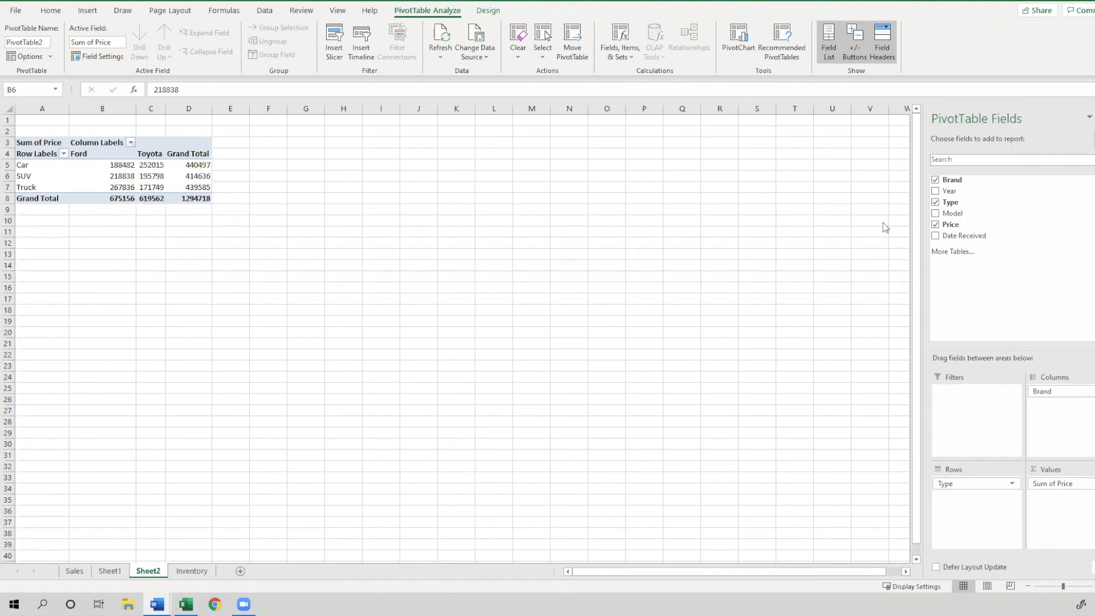
pyautogui.click(486, 232)
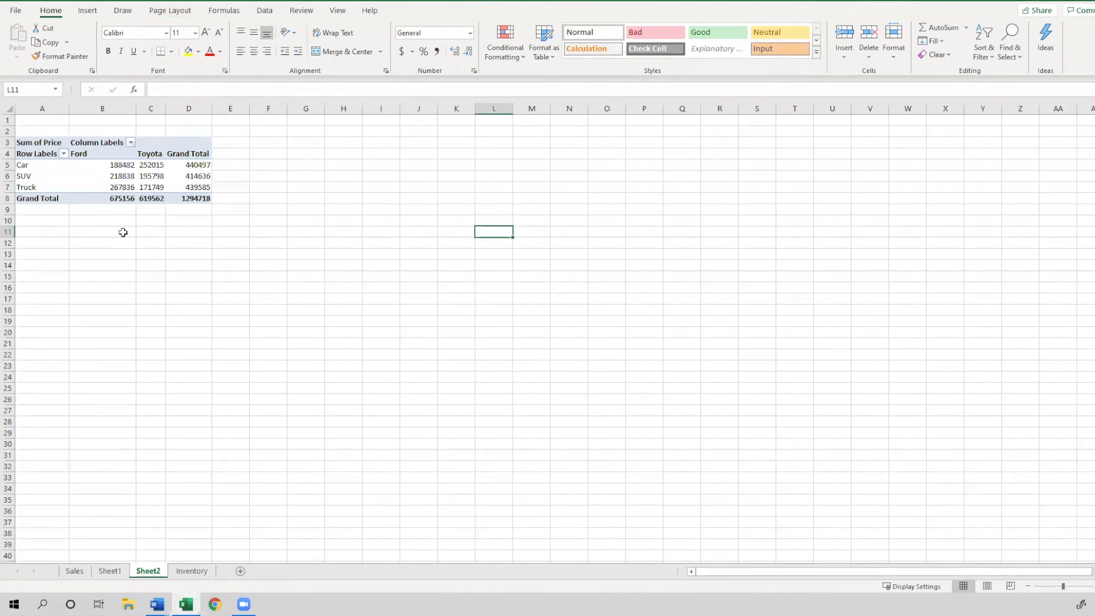
pyautogui.click(94, 181)
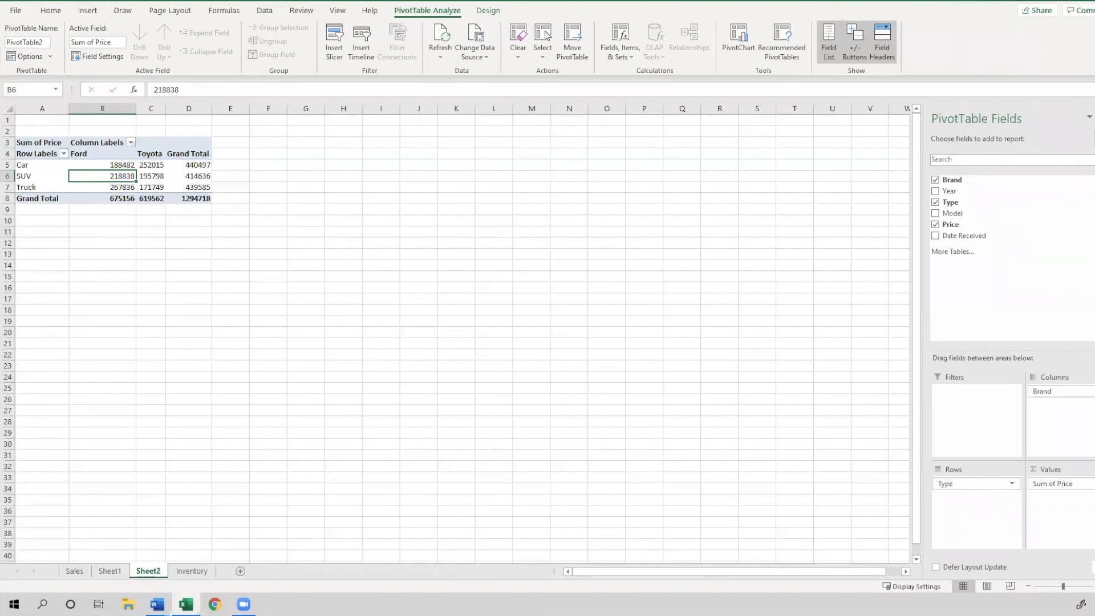
# Remove the Price field from the PivotTable and add it back to the Values area
pyautogui.hotkey('alt', 'Tab')
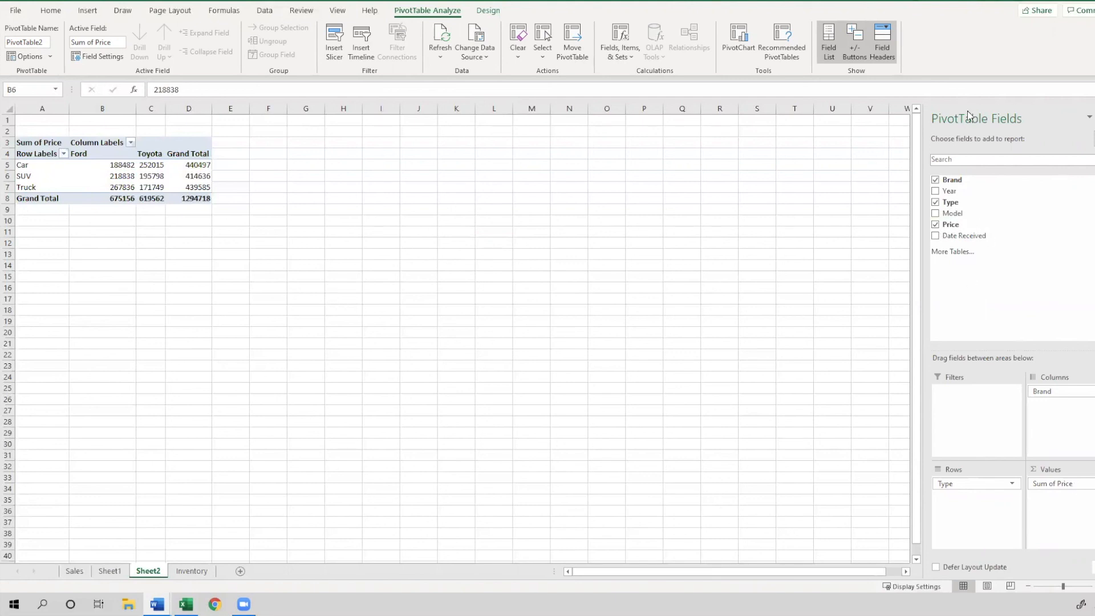
pyautogui.click(936, 225)
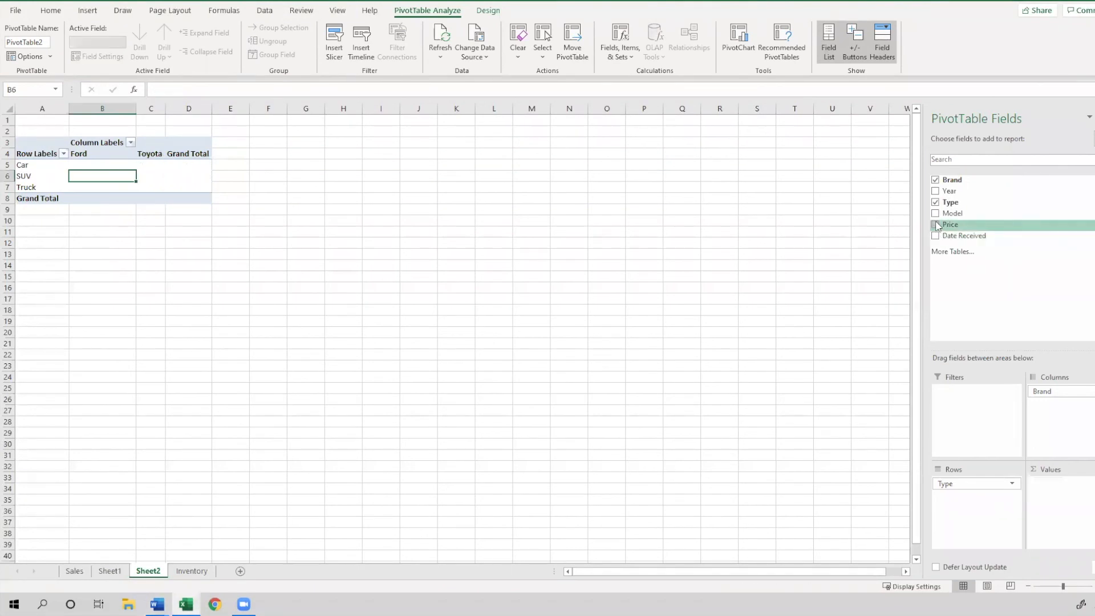
pyautogui.moveTo(947, 229); pyautogui.dragTo(1077, 485)
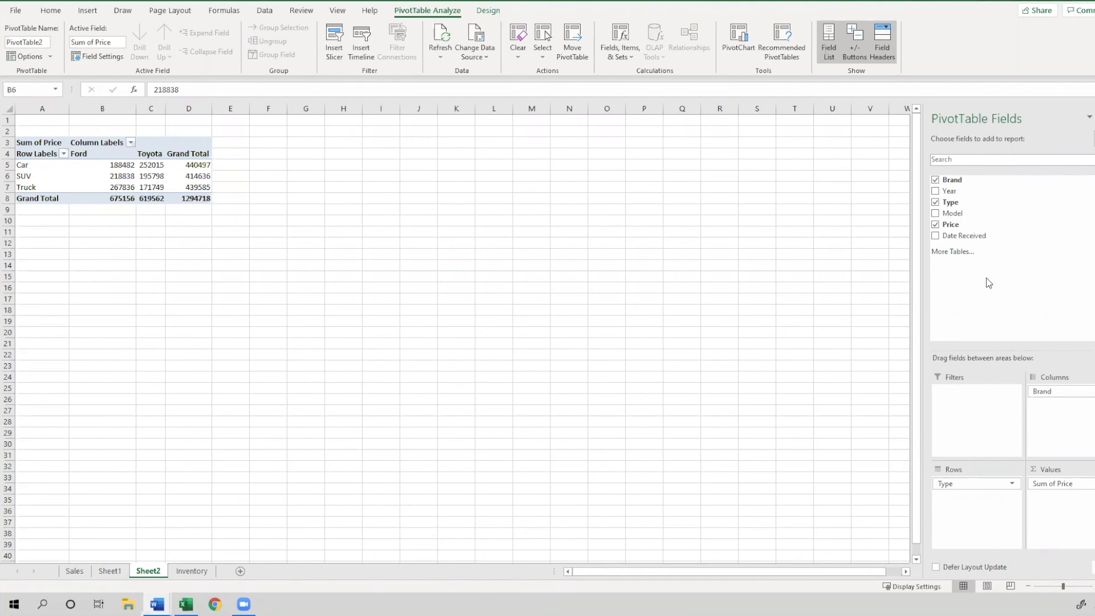
# Add the Year field to the PivotTable's Rows area above Type
pyautogui.moveTo(949, 191); pyautogui.dragTo(1005, 417)
pyautogui.moveTo(1006, 458); pyautogui.dragTo(997, 484)
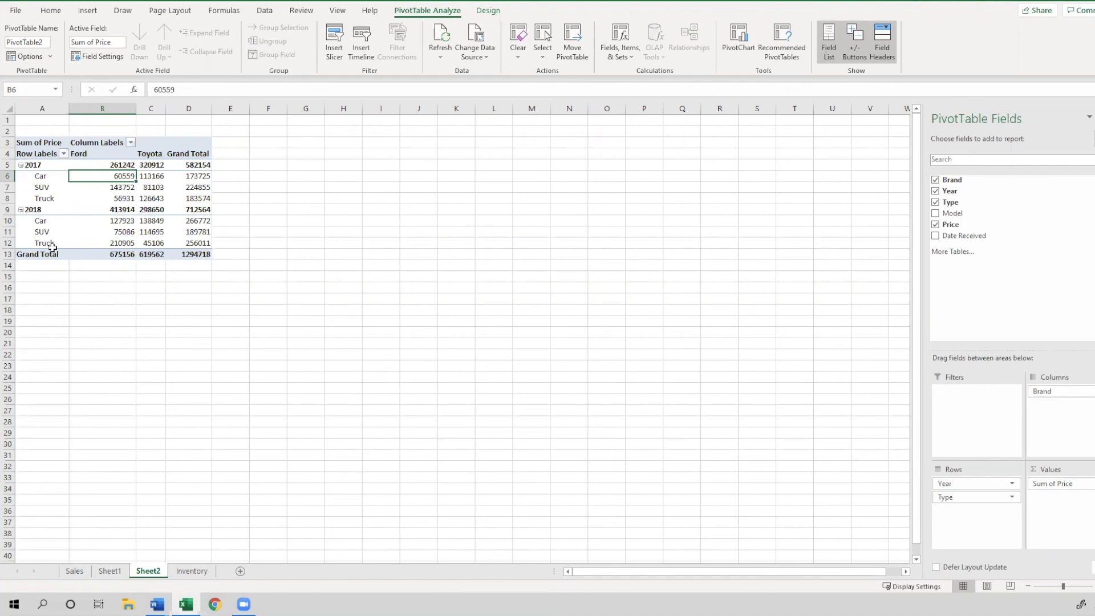
pyautogui.click(157, 604)
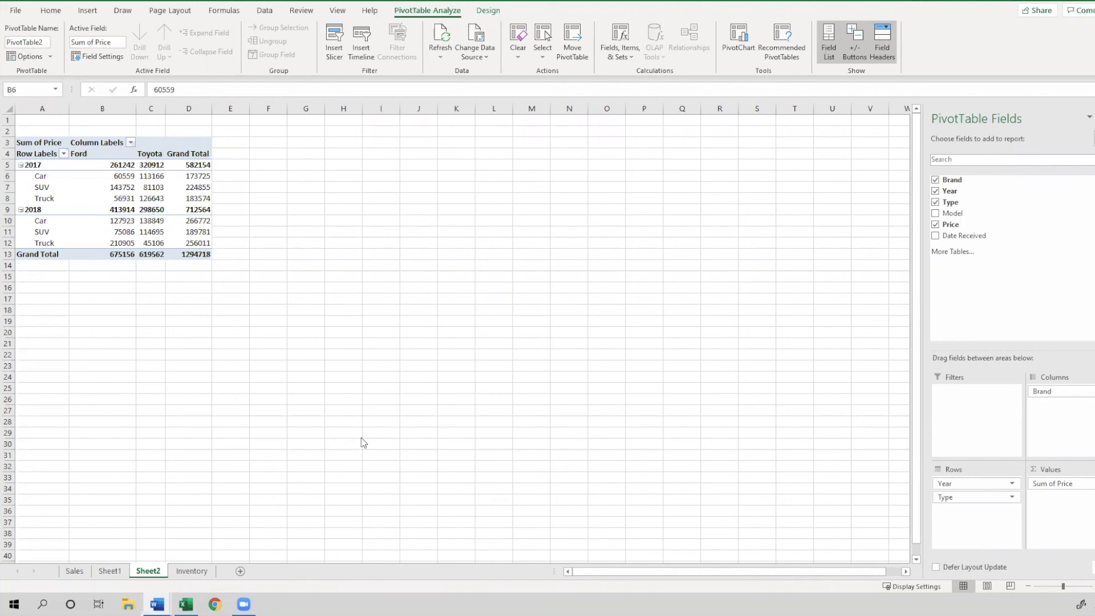
# Change the Price value field's summary calculation to Count
pyautogui.click(83, 190)
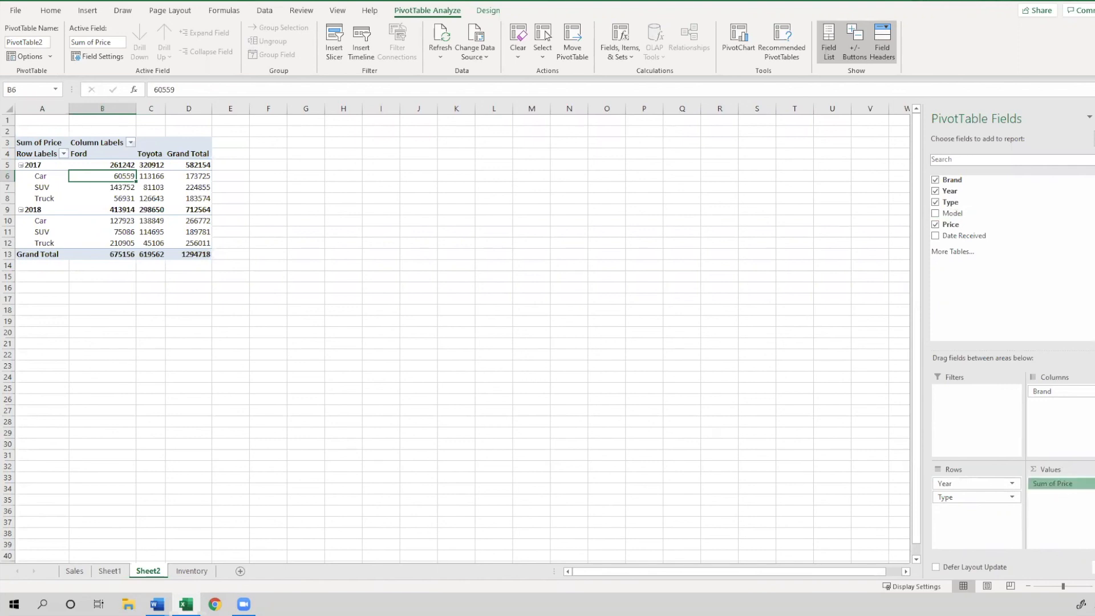
pyautogui.click(1087, 484)
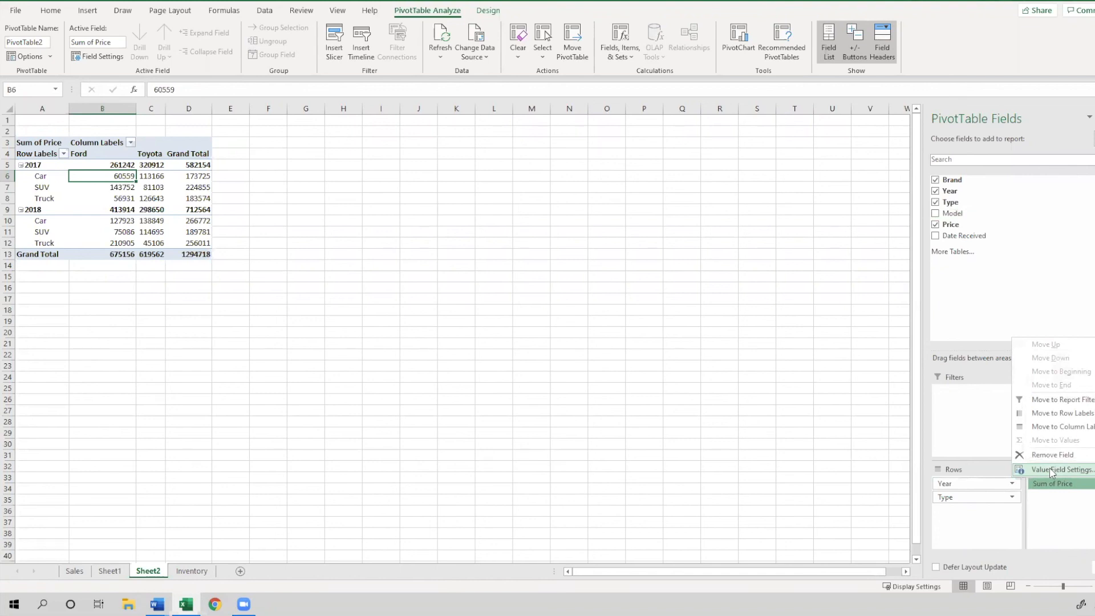
pyautogui.click(1061, 507)
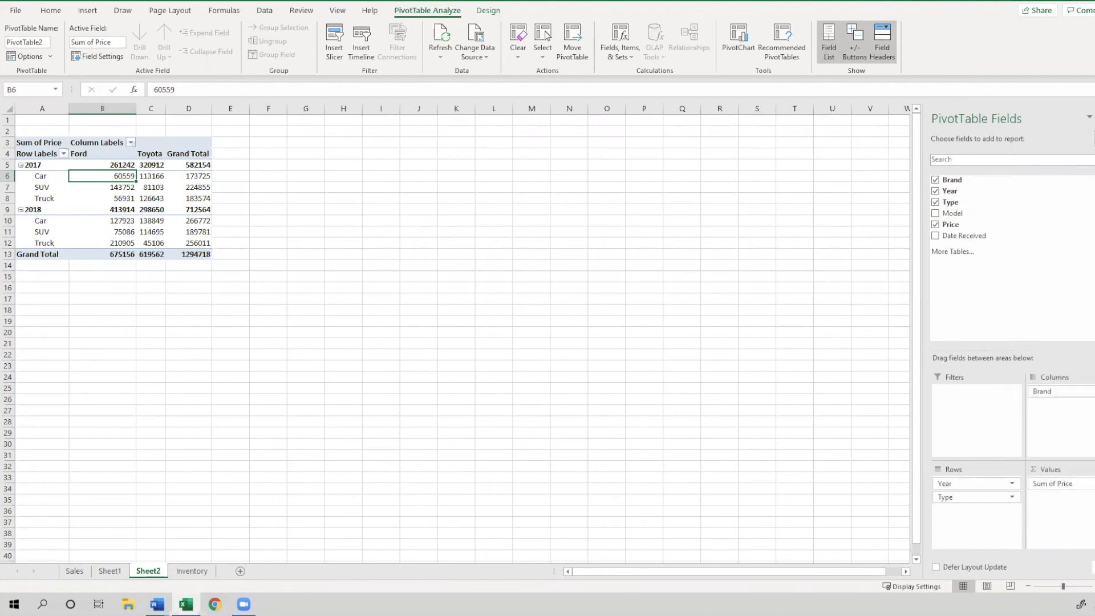
pyautogui.click(1052, 484)
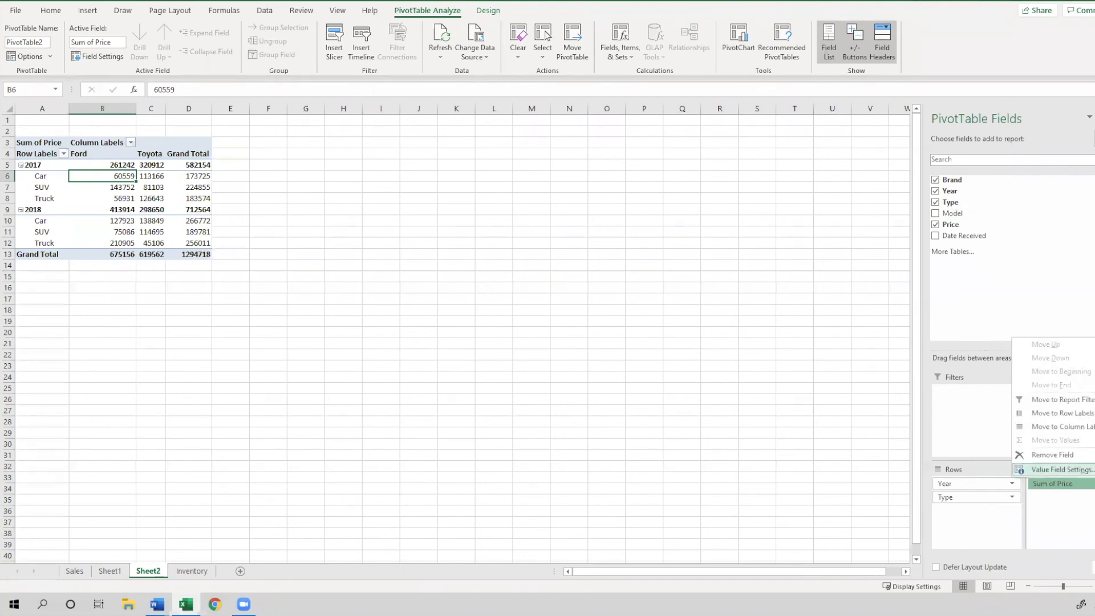
pyautogui.click(1021, 470)
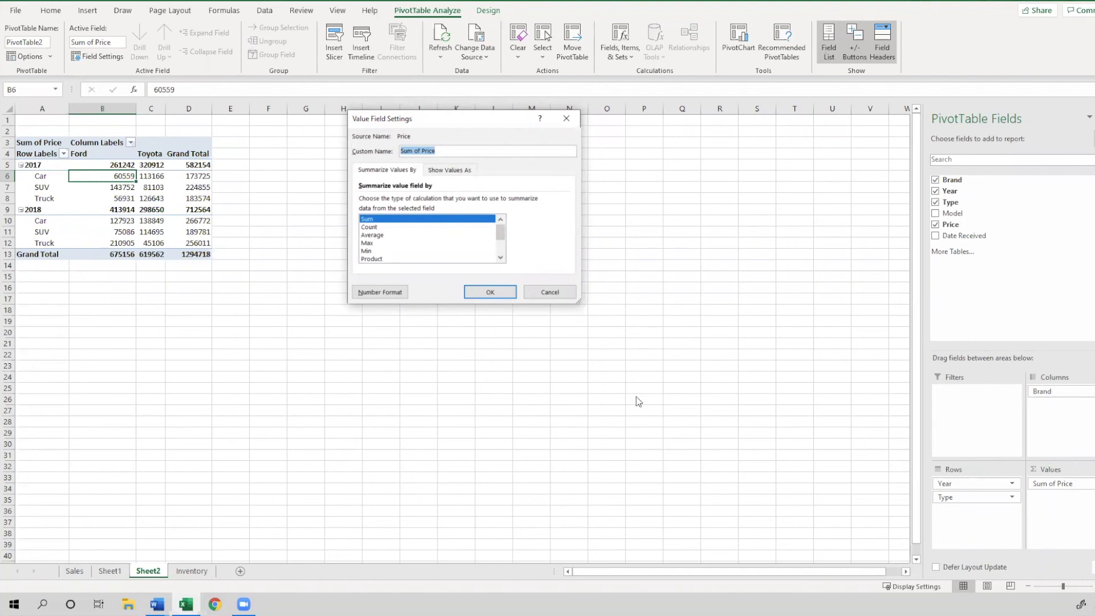
pyautogui.click(387, 227)
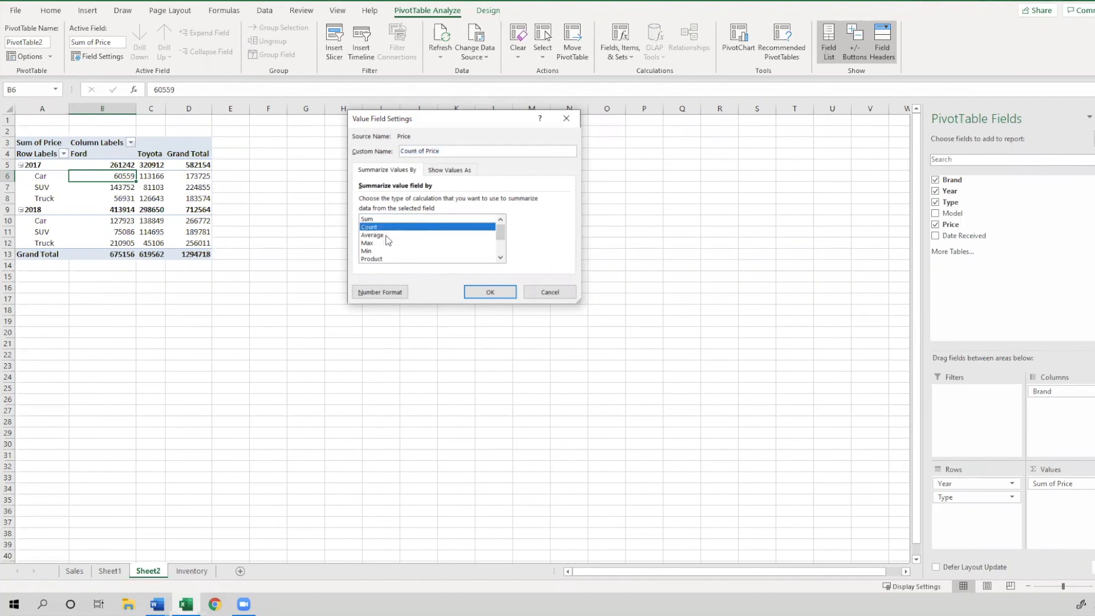
pyautogui.click(387, 236)
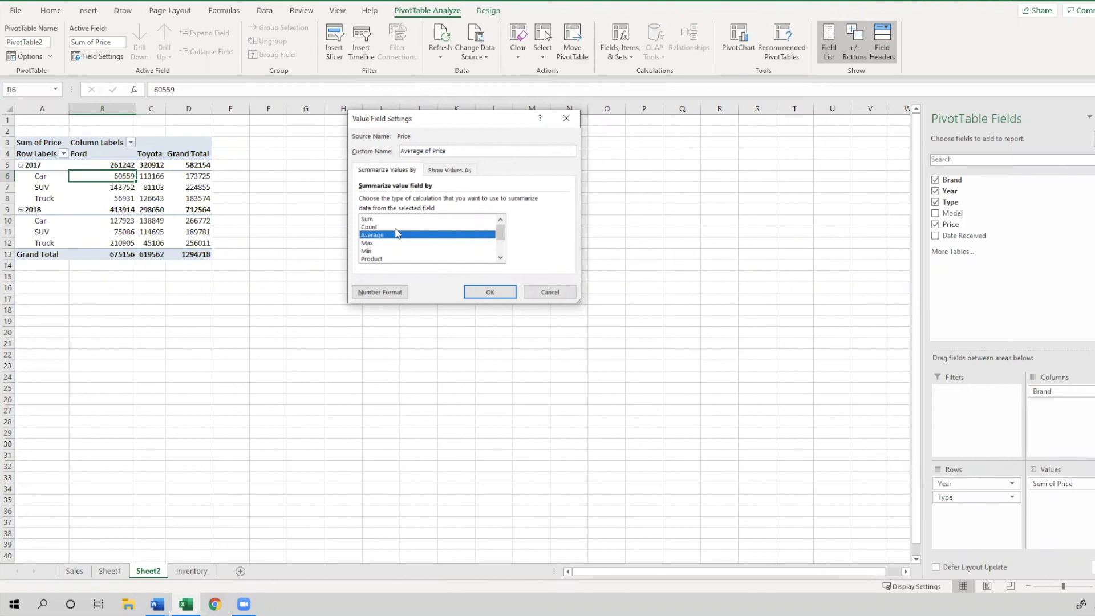
pyautogui.click(397, 228)
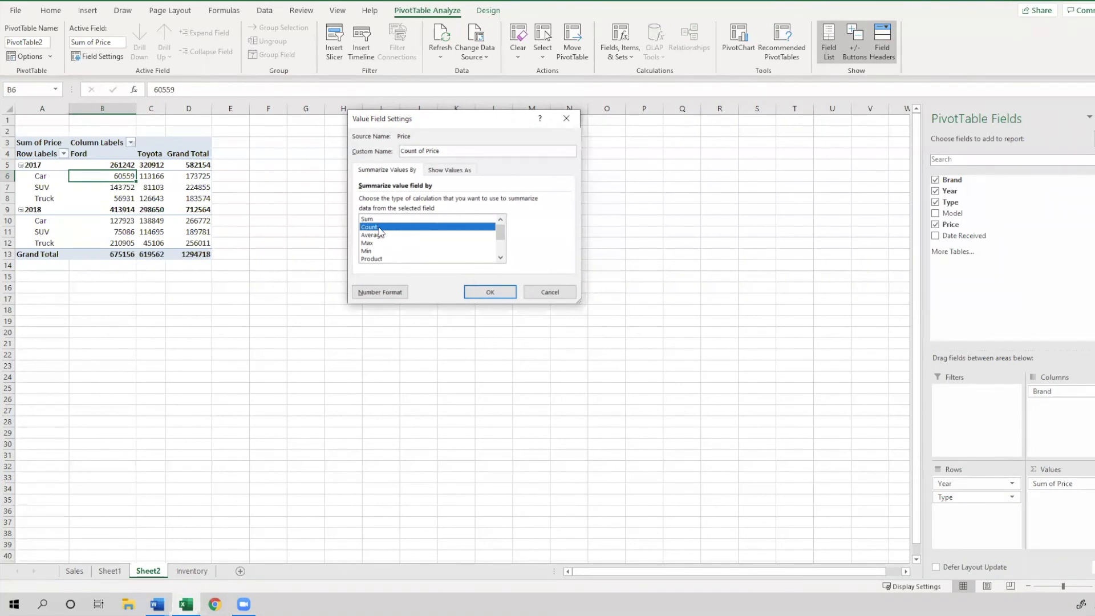
pyautogui.click(480, 294)
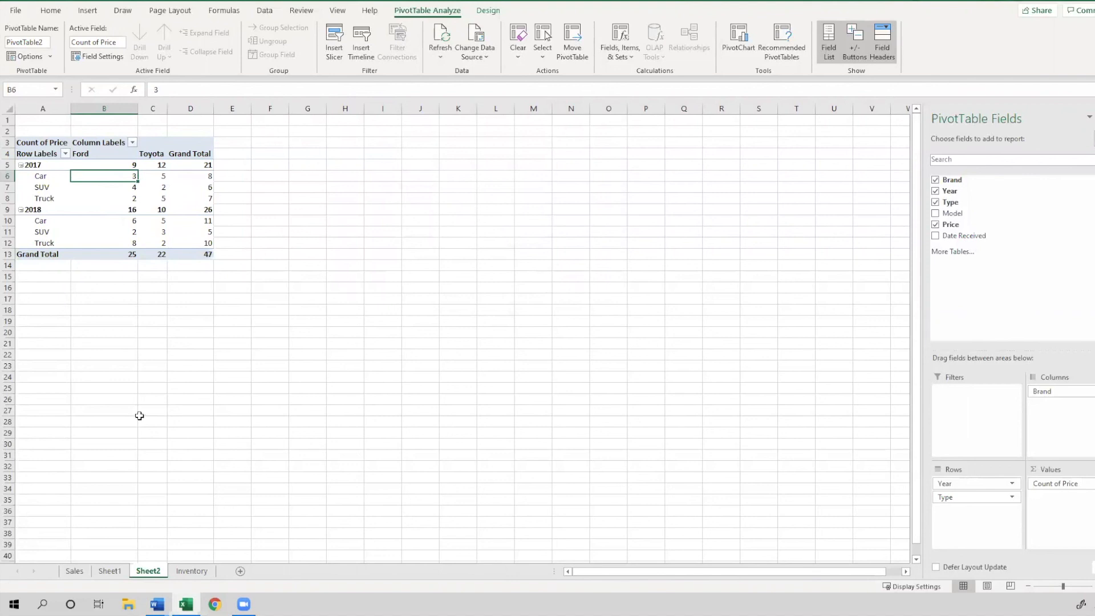
# Examine the Count of Price values in the PivotTable cells
pyautogui.moveTo(76, 179); pyautogui.dragTo(114, 155)
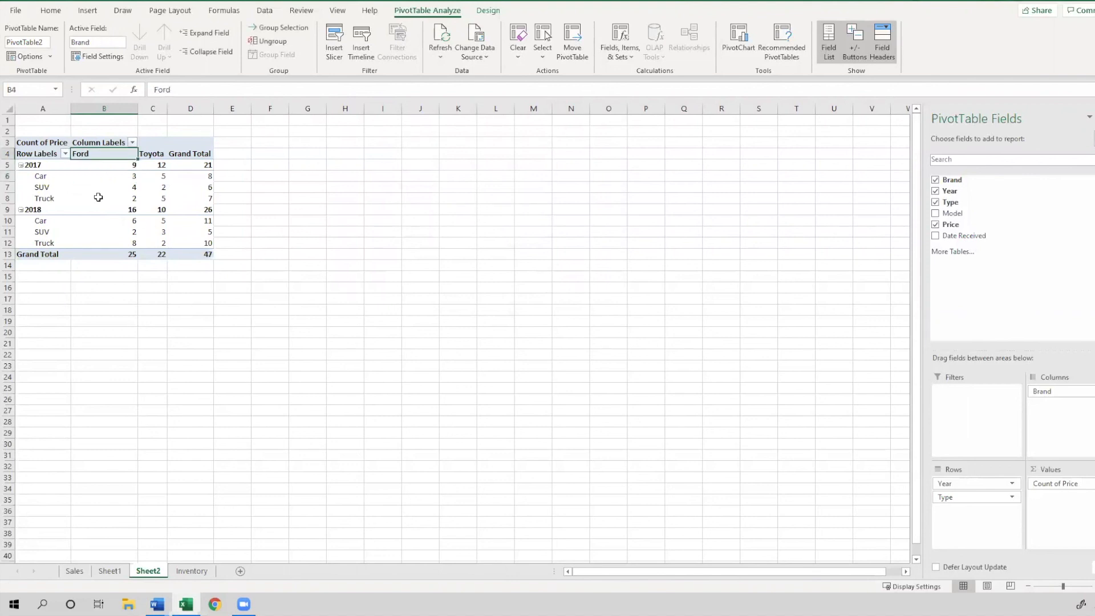
pyautogui.click(100, 167)
pyautogui.click(103, 177)
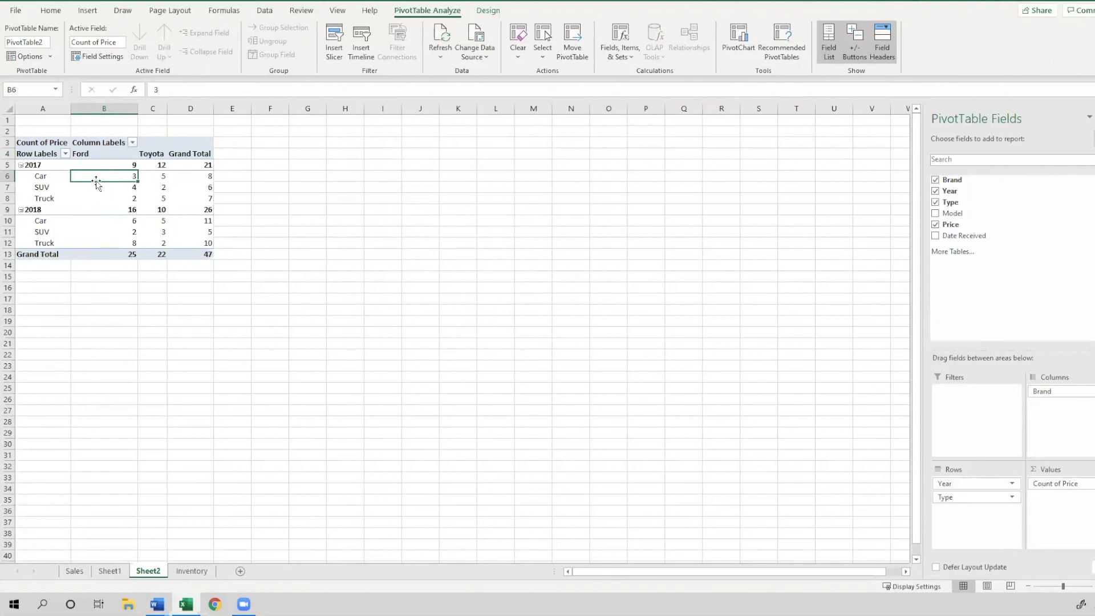
pyautogui.click(101, 166)
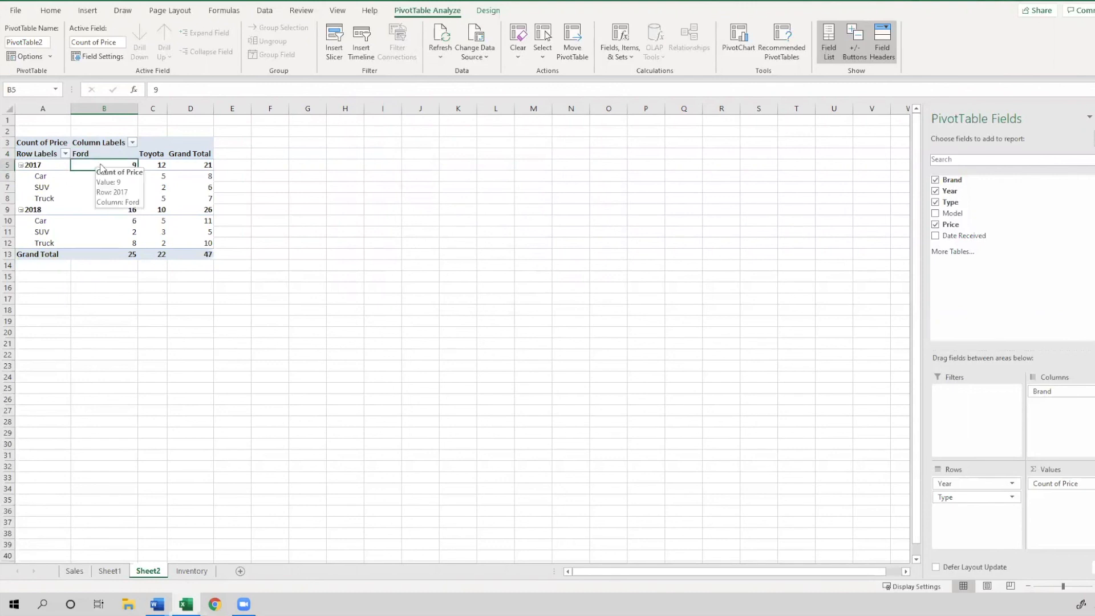
pyautogui.moveTo(110, 242)
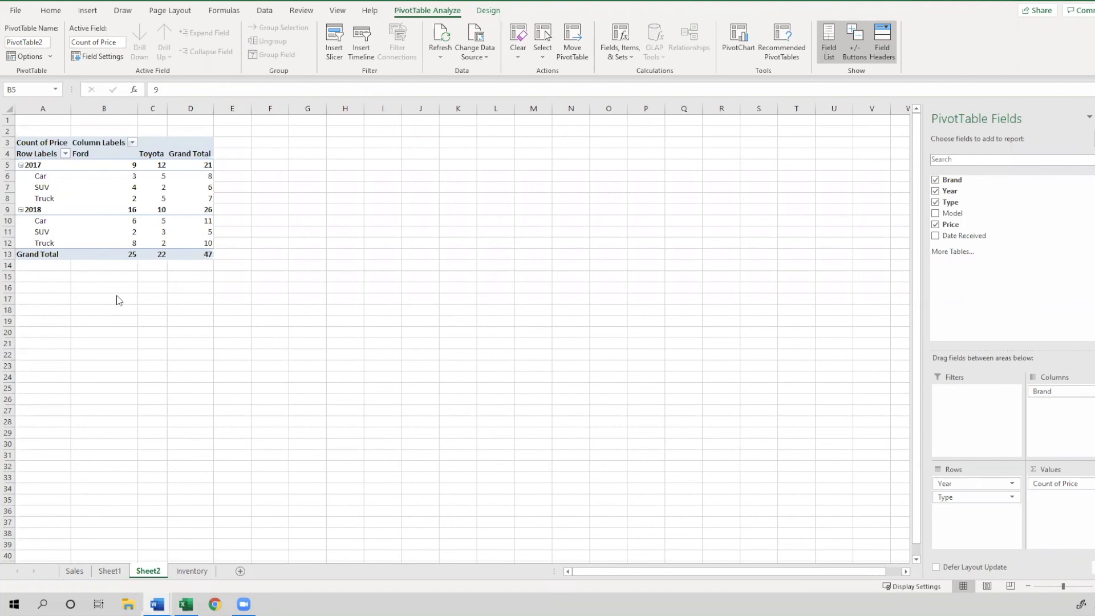
pyautogui.click(108, 186)
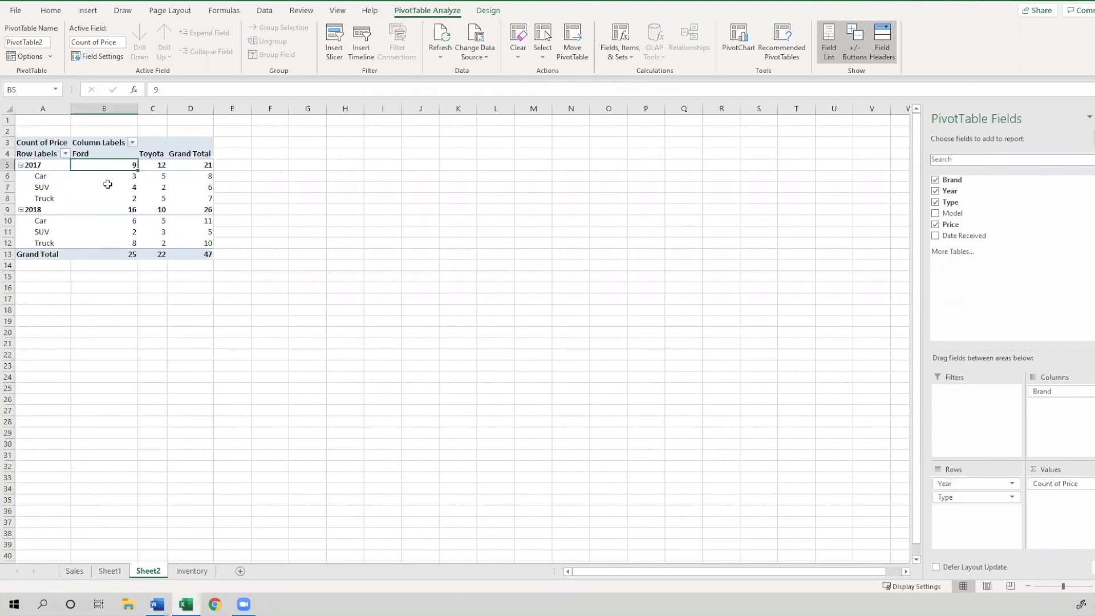
# Set the Price value field's summary calculation back to Sum
pyautogui.moveTo(109, 201)
pyautogui.click(1084, 483)
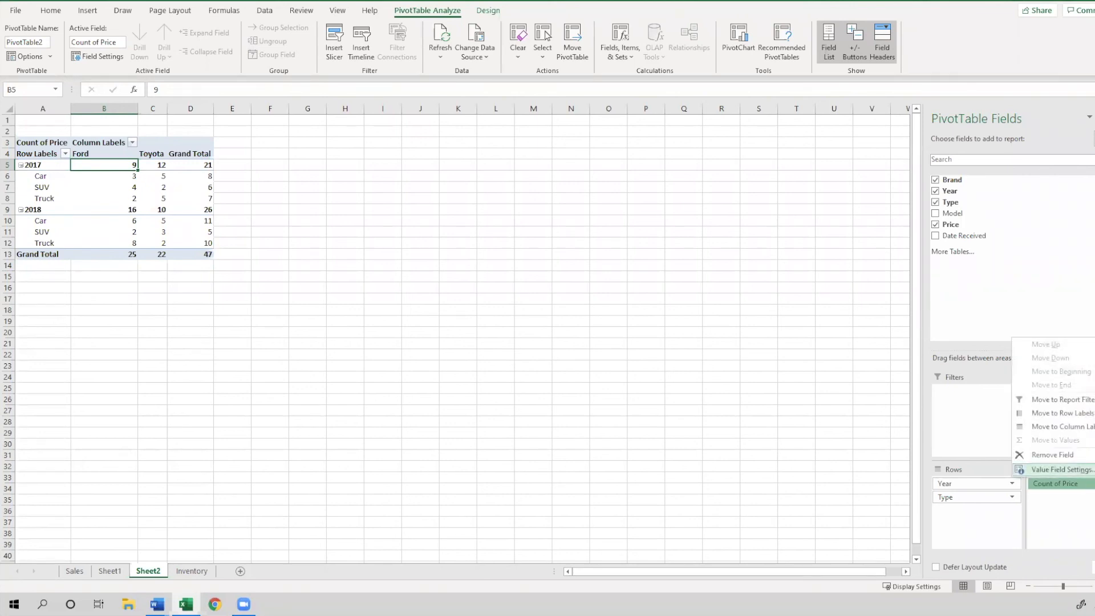
pyautogui.click(1061, 469)
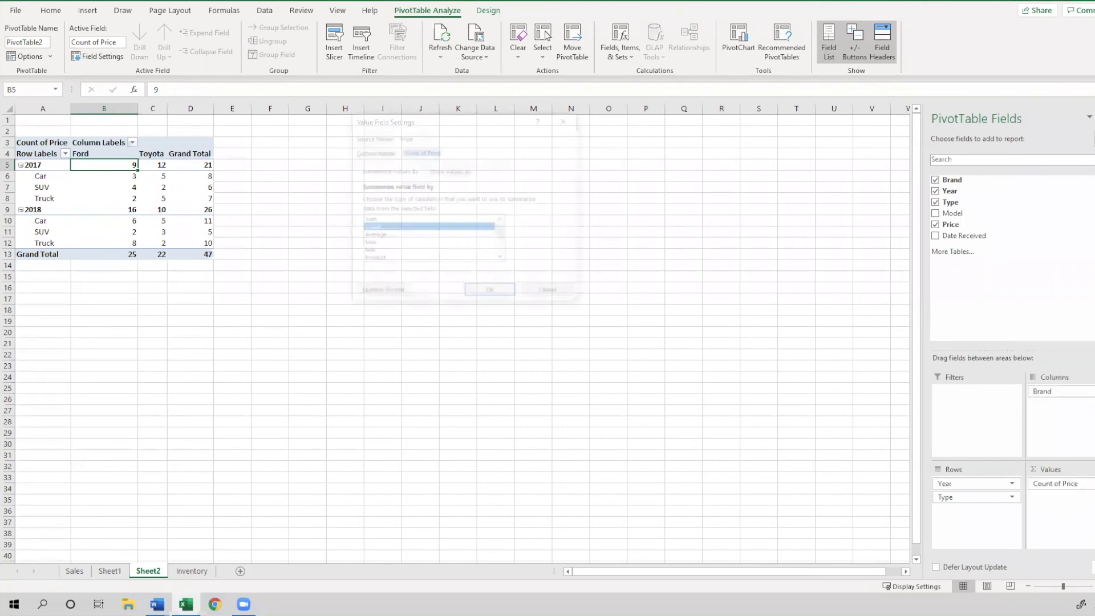
pyautogui.click(366, 220)
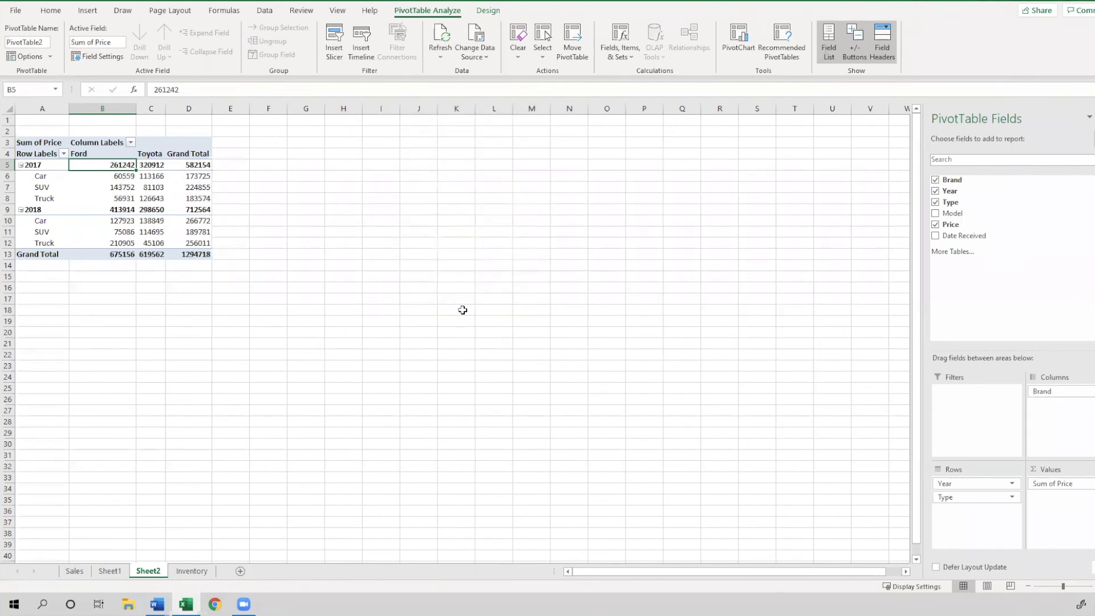
pyautogui.moveTo(98, 228)
pyautogui.hotkey('alt', 'Tab')
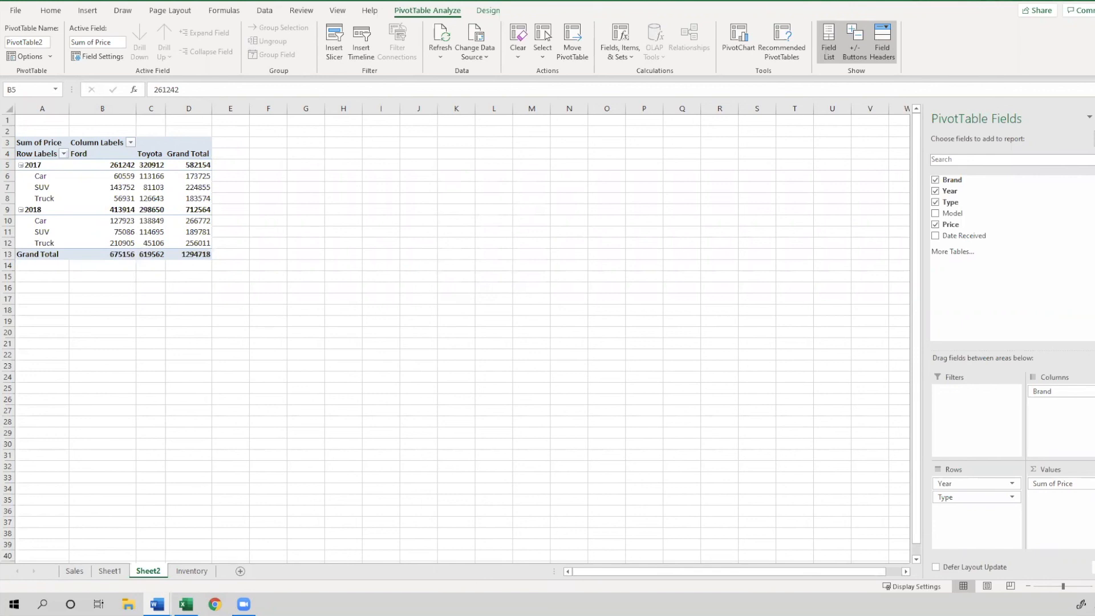
pyautogui.hotkey('alt', 'Tab')
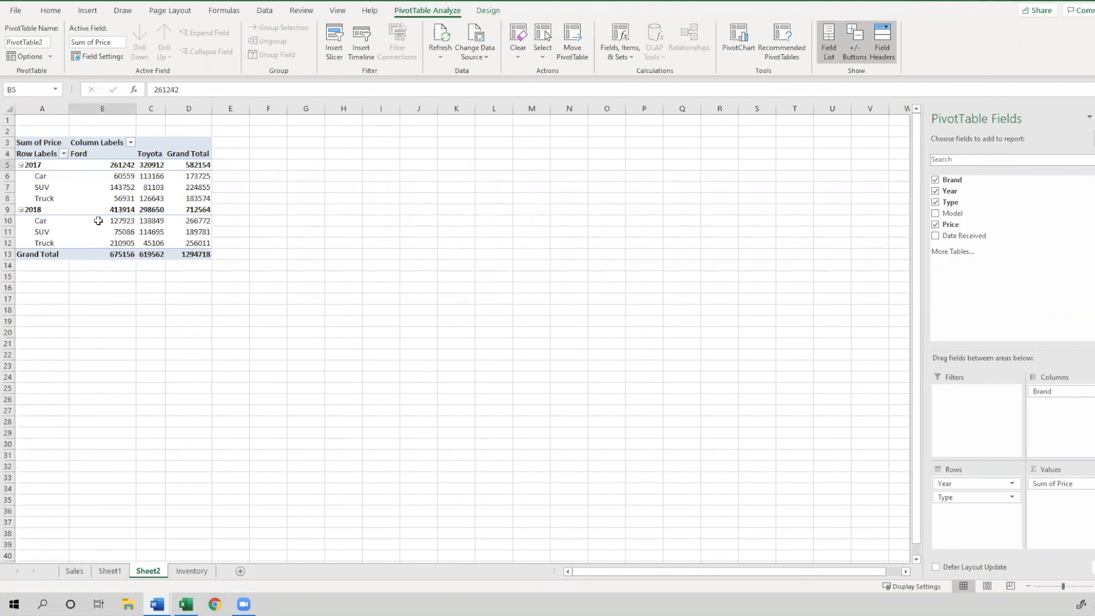
# Apply the Currency number format to the PivotTable value cells B5 through D12
pyautogui.moveTo(120, 189)
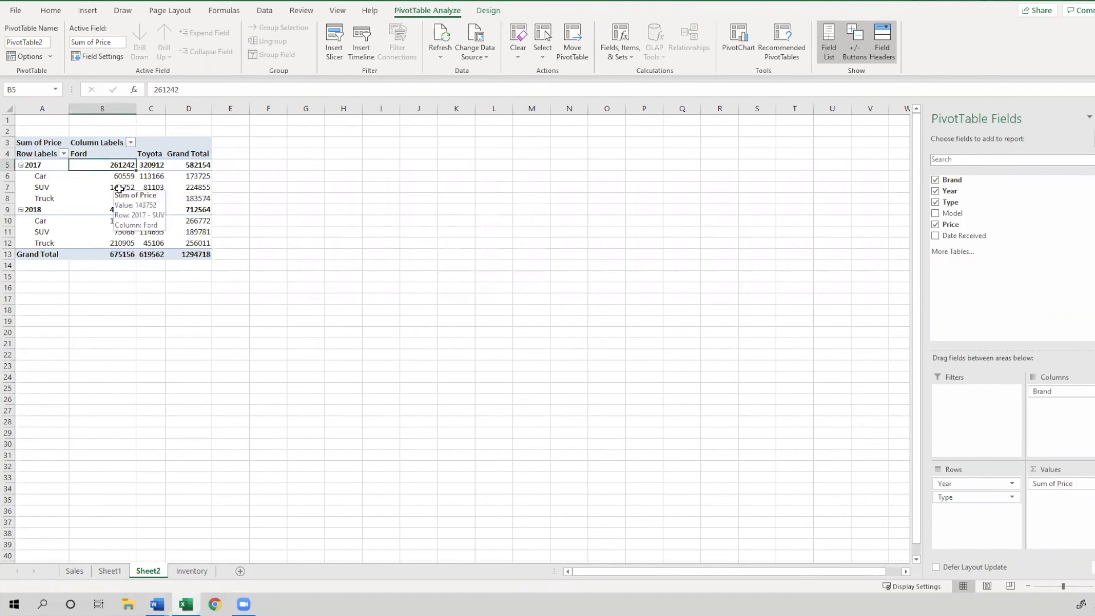
pyautogui.moveTo(124, 169); pyautogui.dragTo(206, 244)
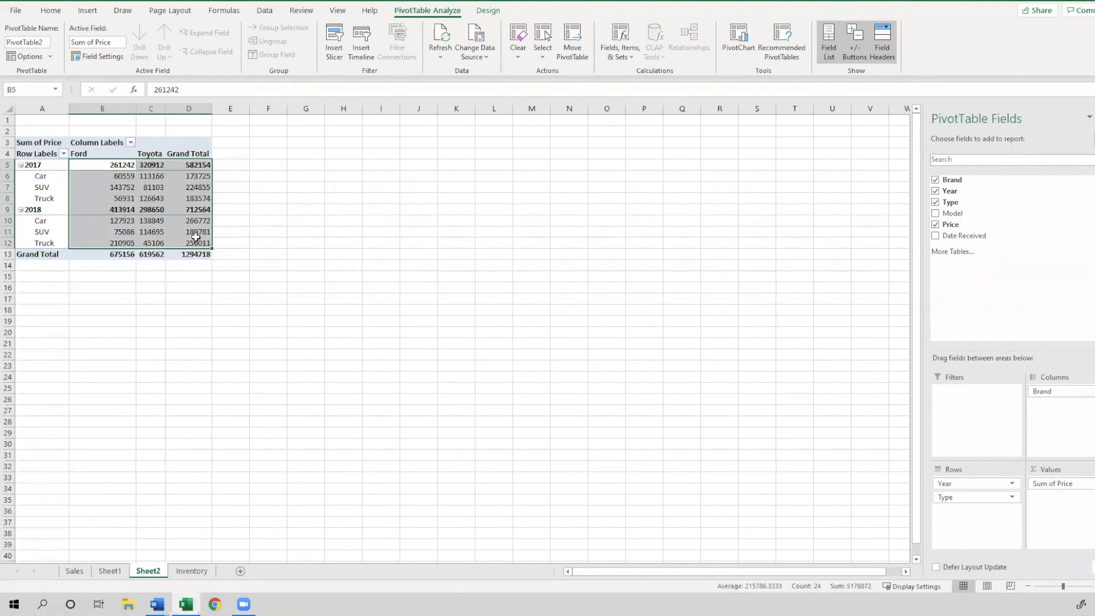
pyautogui.click(51, 11)
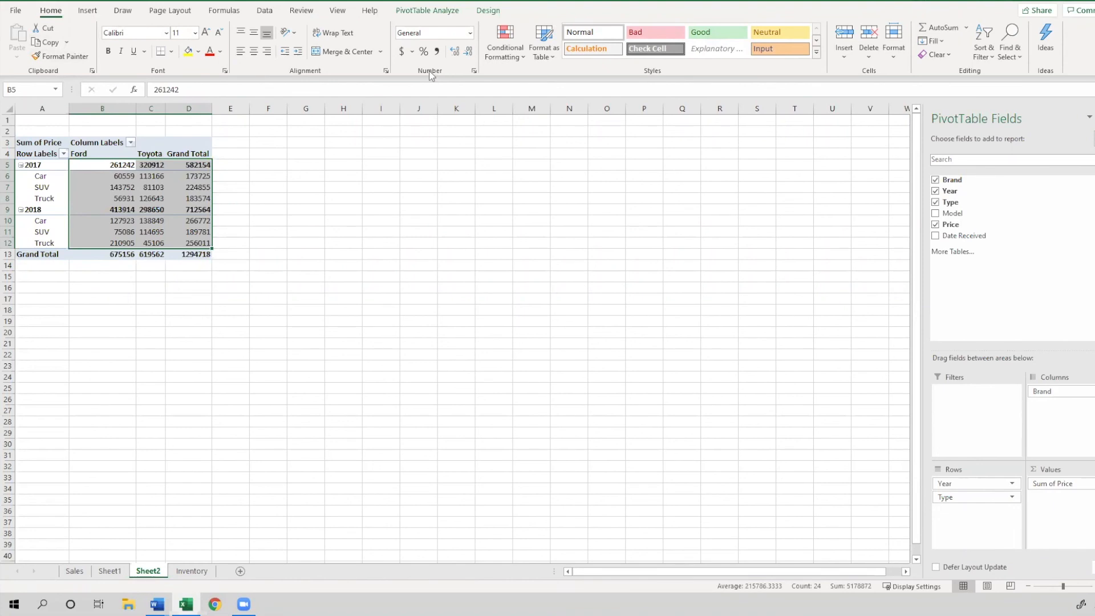
pyautogui.click(469, 33)
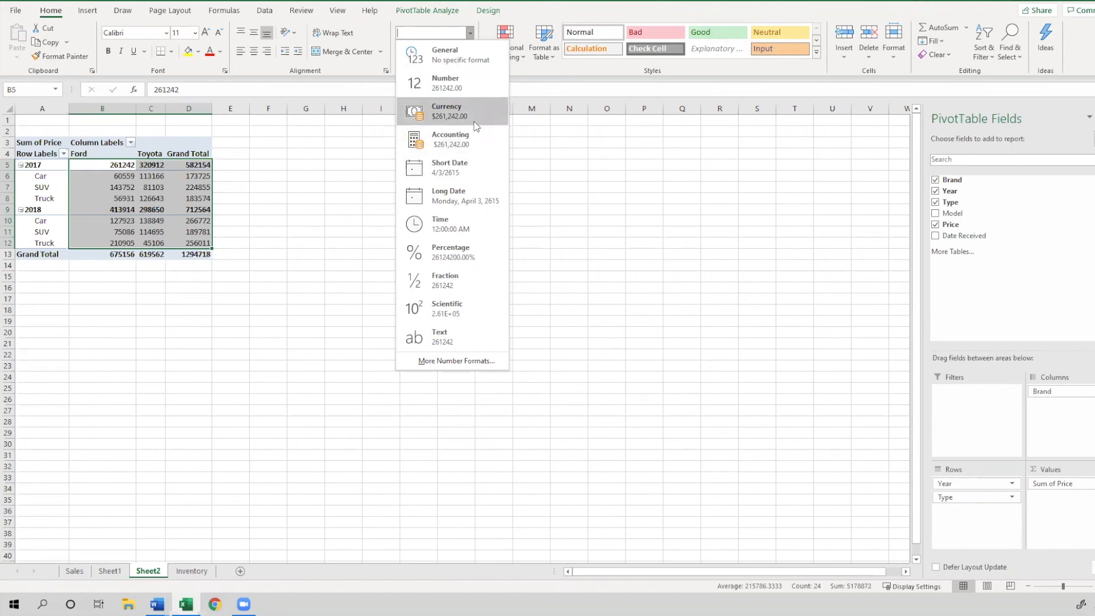
pyautogui.click(442, 114)
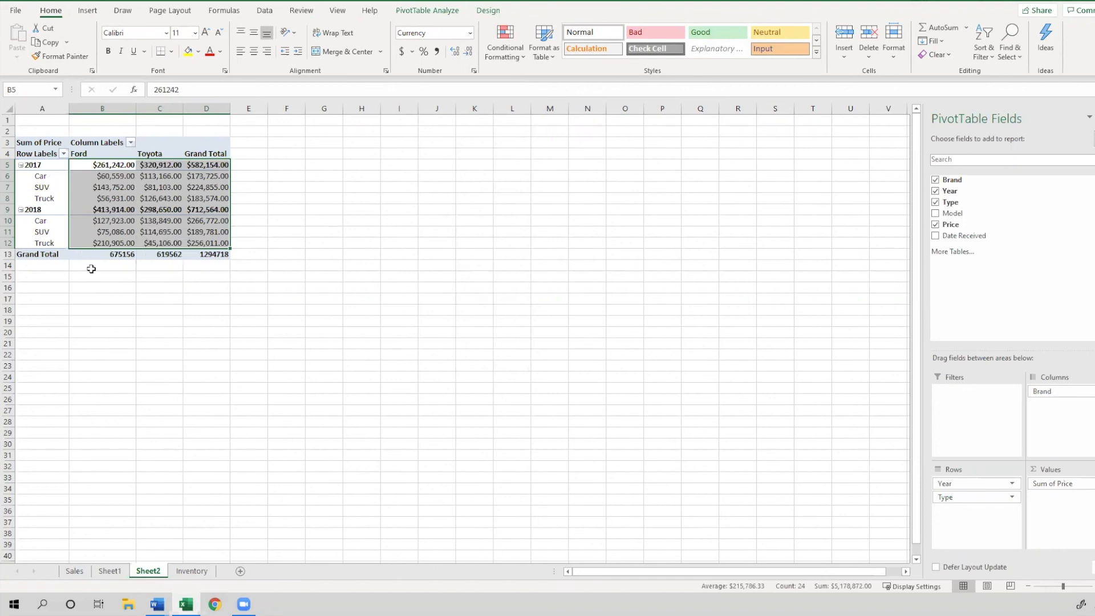
pyautogui.moveTo(111, 255)
pyautogui.hotkey('alt', 'Tab')
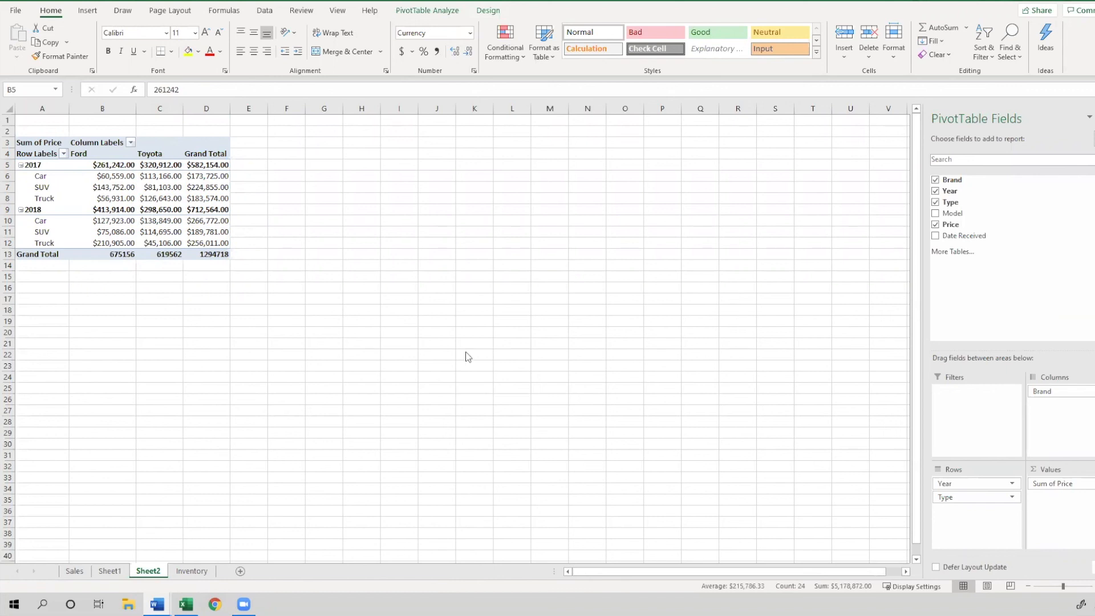
pyautogui.click(126, 231)
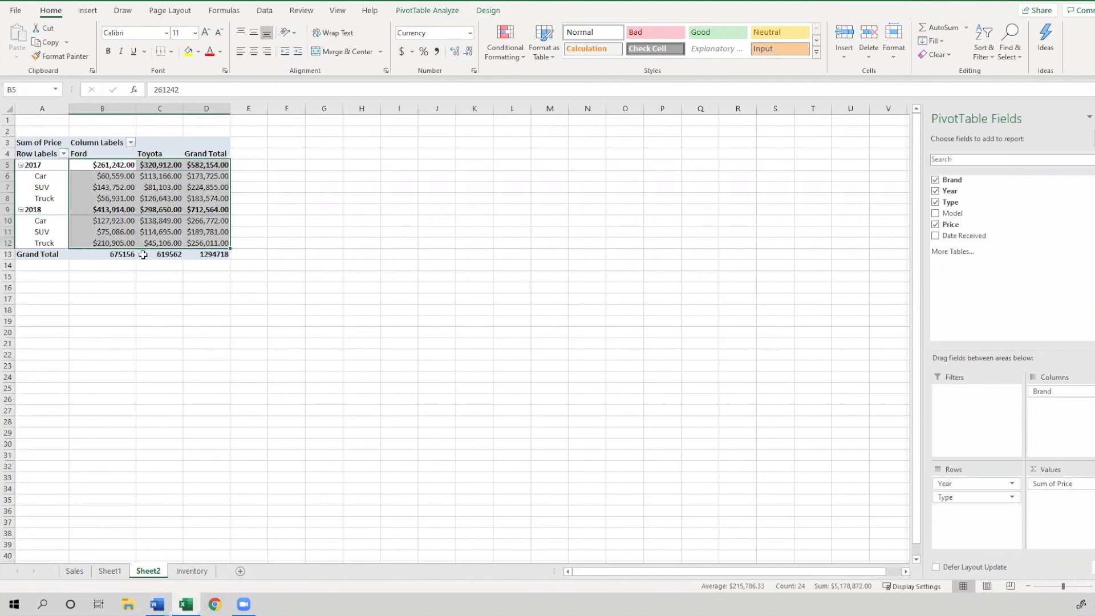
pyautogui.click(144, 210)
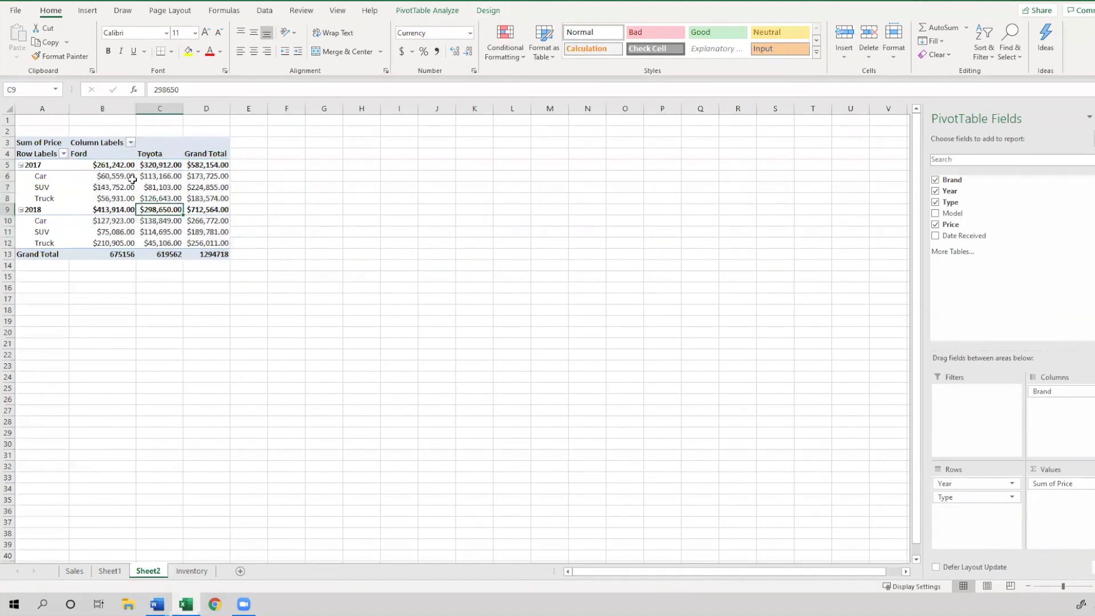
pyautogui.click(105, 156)
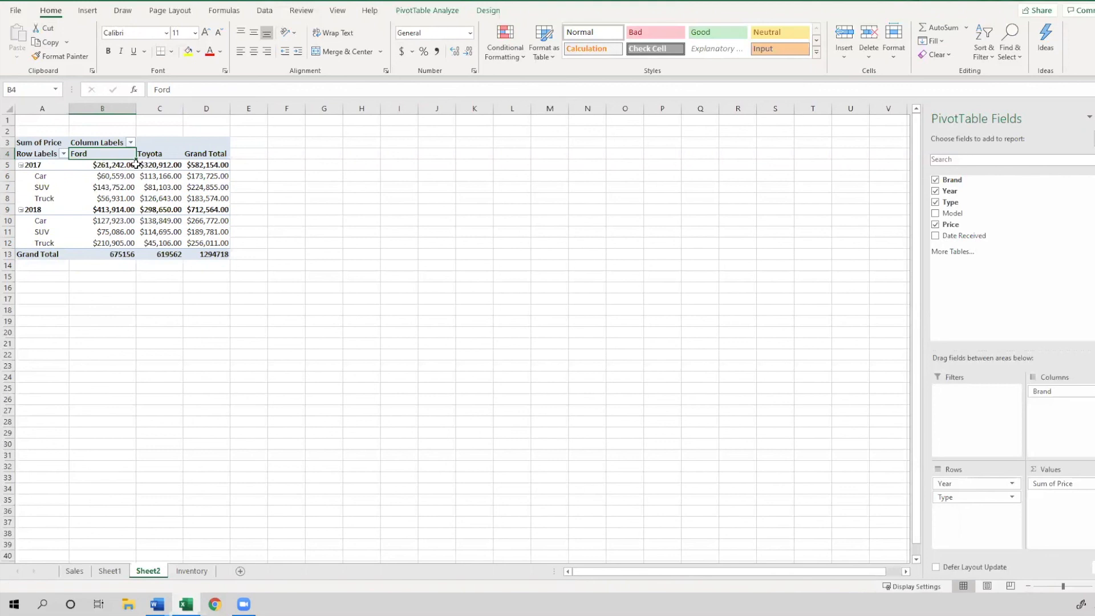
pyautogui.click(48, 157)
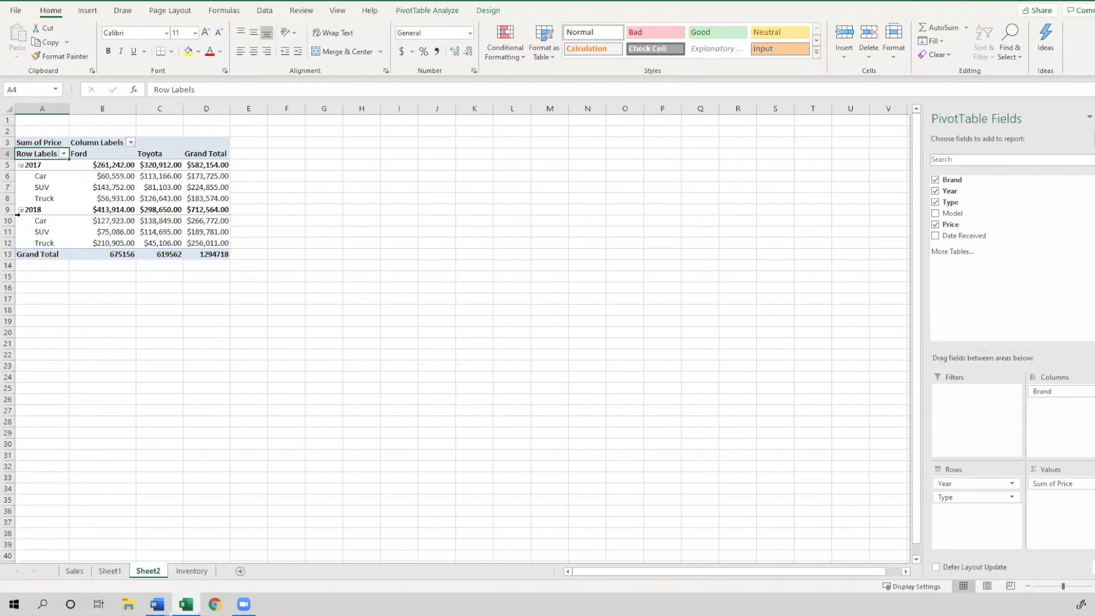
pyautogui.click(97, 144)
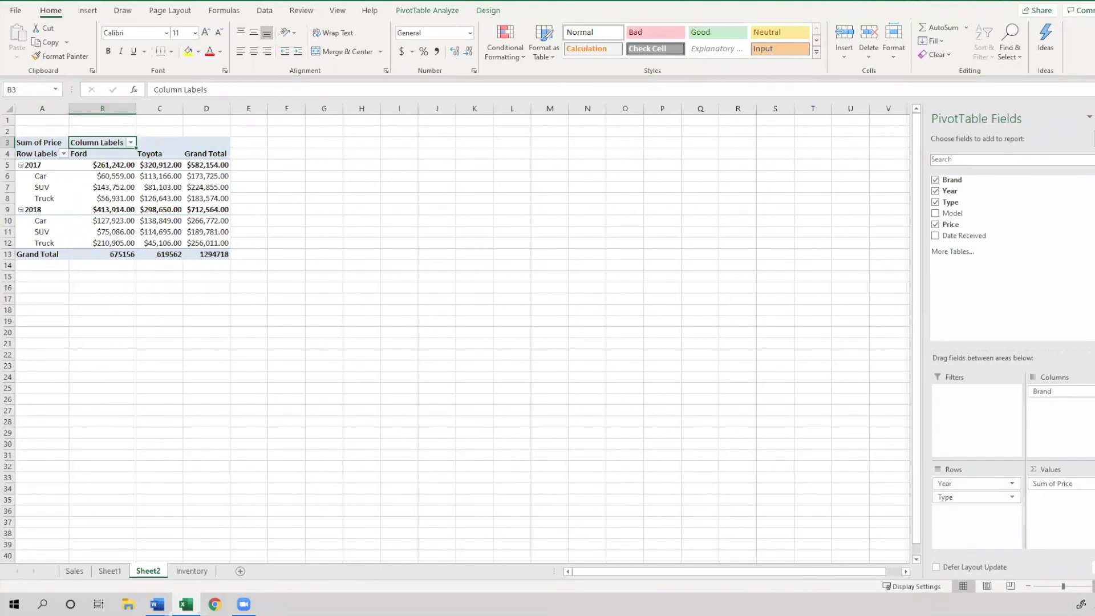
# Widen columns C and D so the currency values display fully
pyautogui.scroll(3, 552, 302)
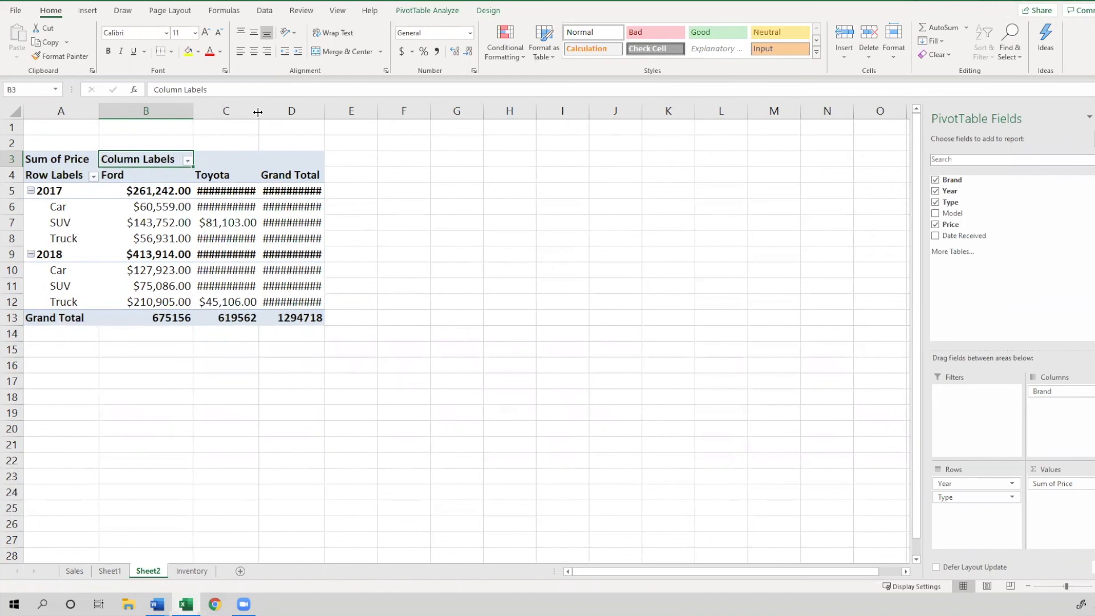
pyautogui.moveTo(258, 113); pyautogui.dragTo(310, 130)
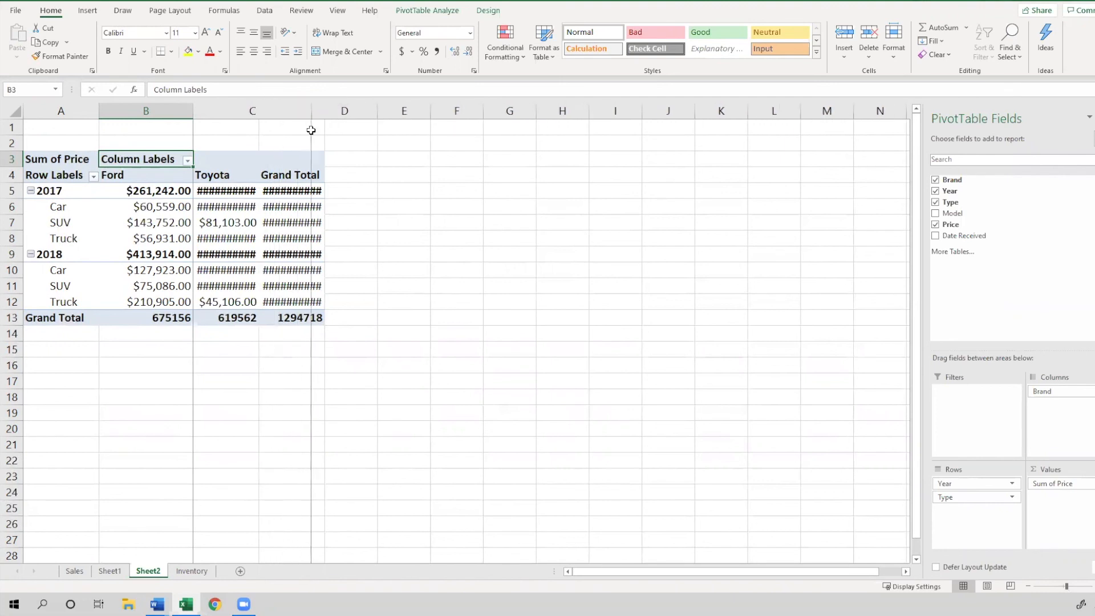
pyautogui.moveTo(377, 111); pyautogui.dragTo(416, 153)
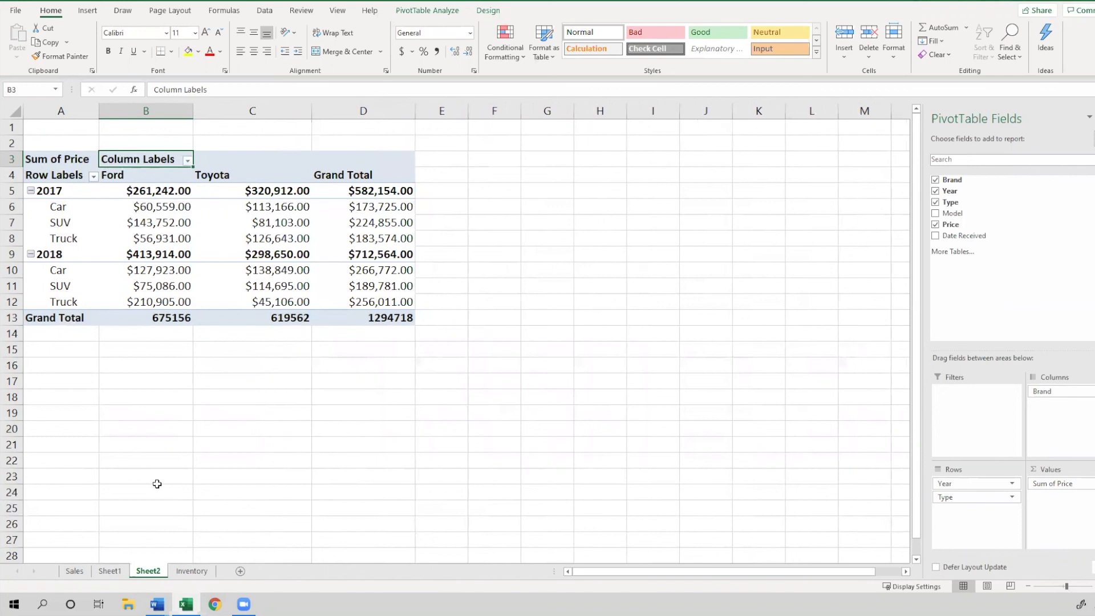
pyautogui.moveTo(364, 239)
# Filter the PivotTable's brand columns to show only Ford
pyautogui.hotkey('alt', 'Tab')
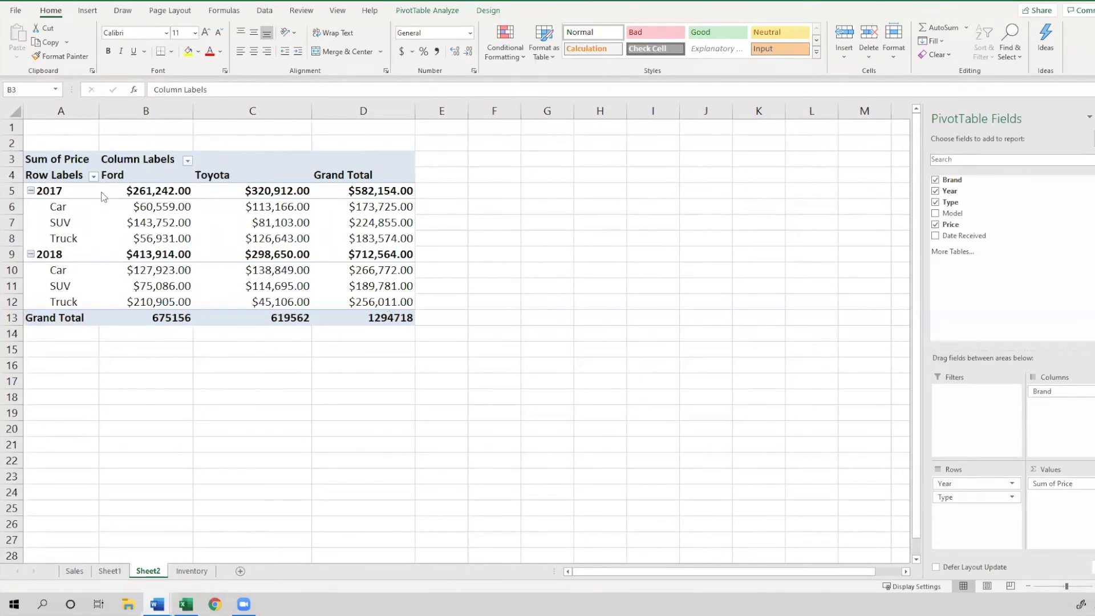
pyautogui.click(186, 165)
pyautogui.click(187, 162)
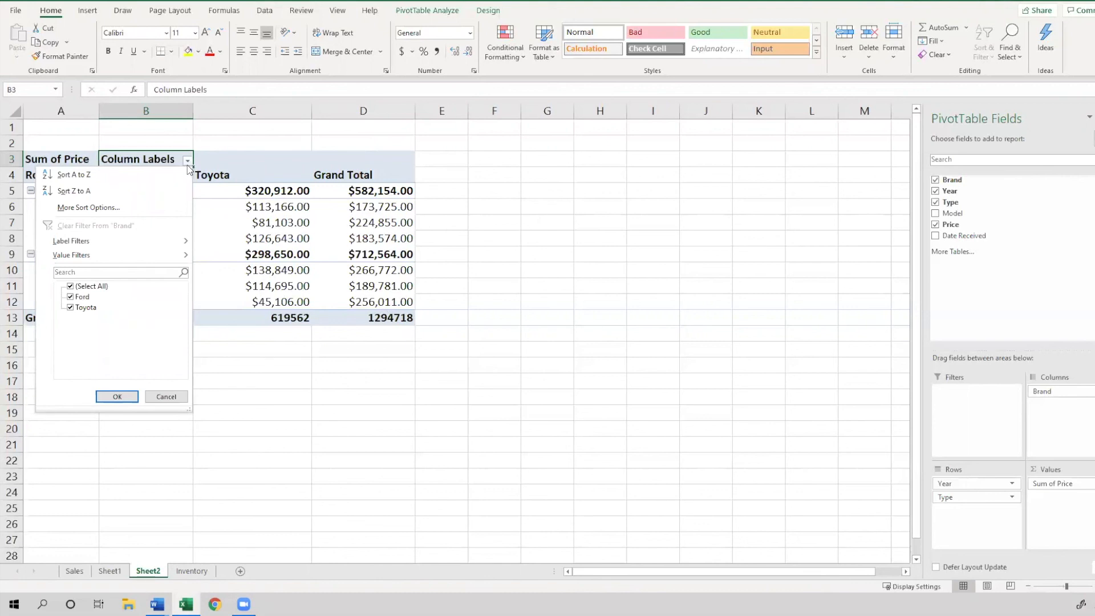
pyautogui.click(70, 287)
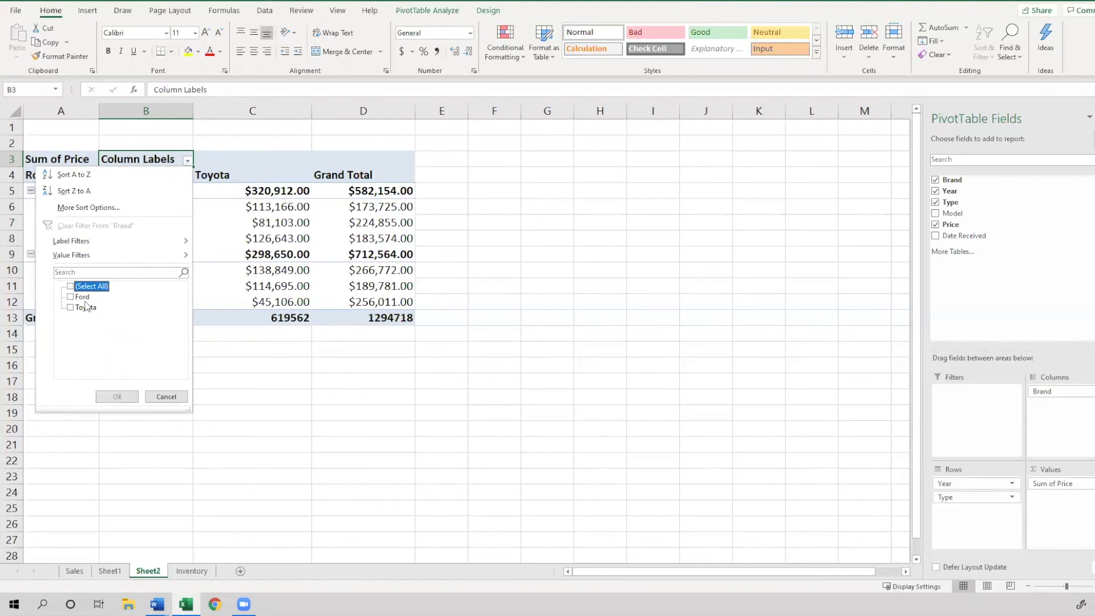
pyautogui.click(82, 298)
pyautogui.click(71, 297)
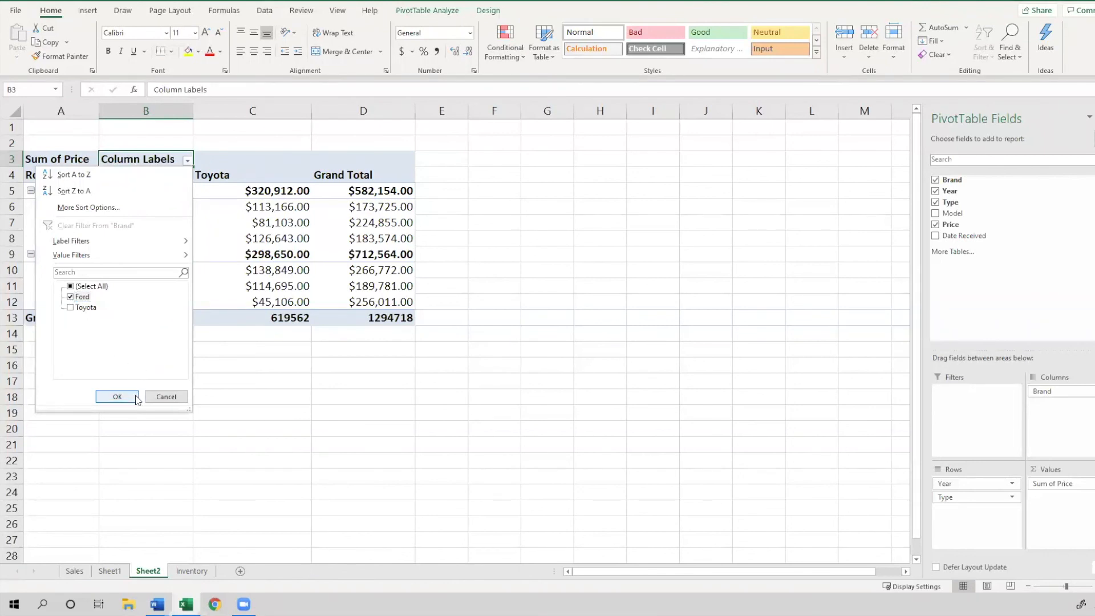
pyautogui.click(117, 397)
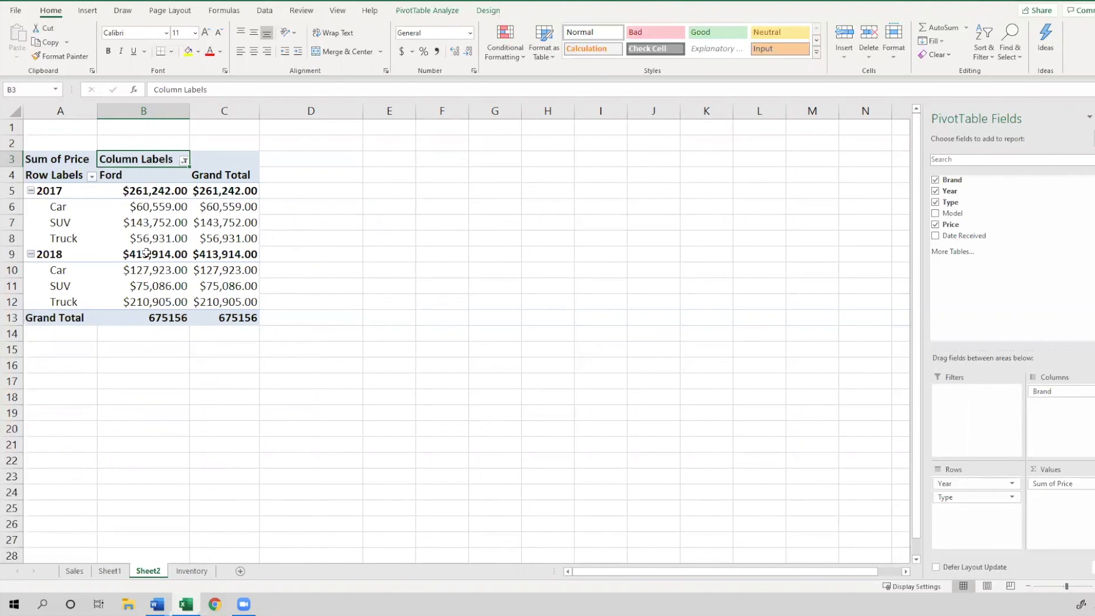
pyautogui.click(151, 190)
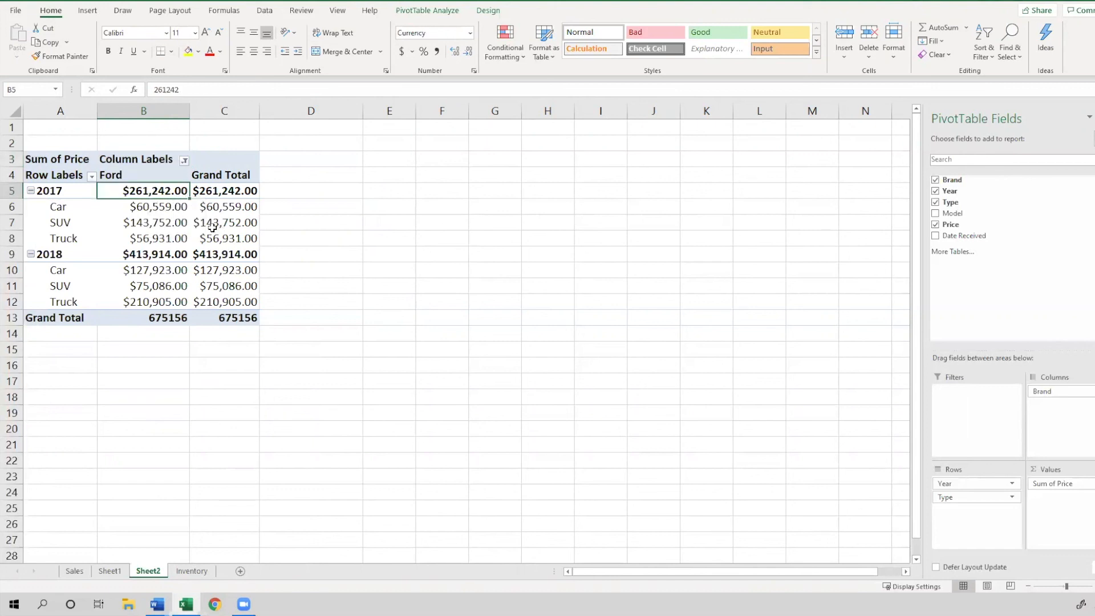
pyautogui.click(172, 207)
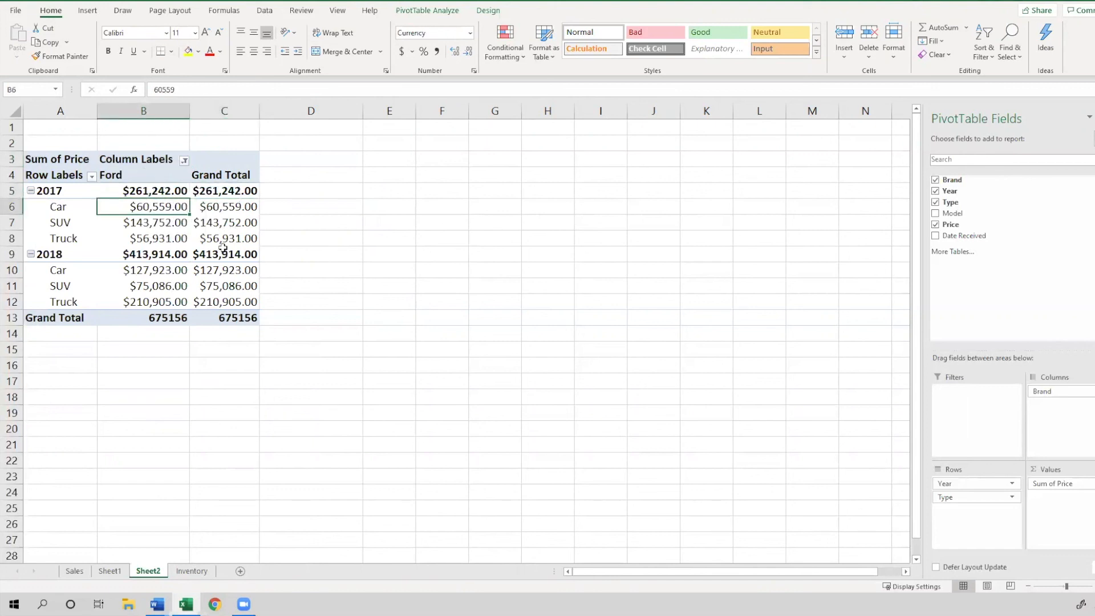
pyautogui.moveTo(231, 240)
pyautogui.hotkey('alt', 'Tab')
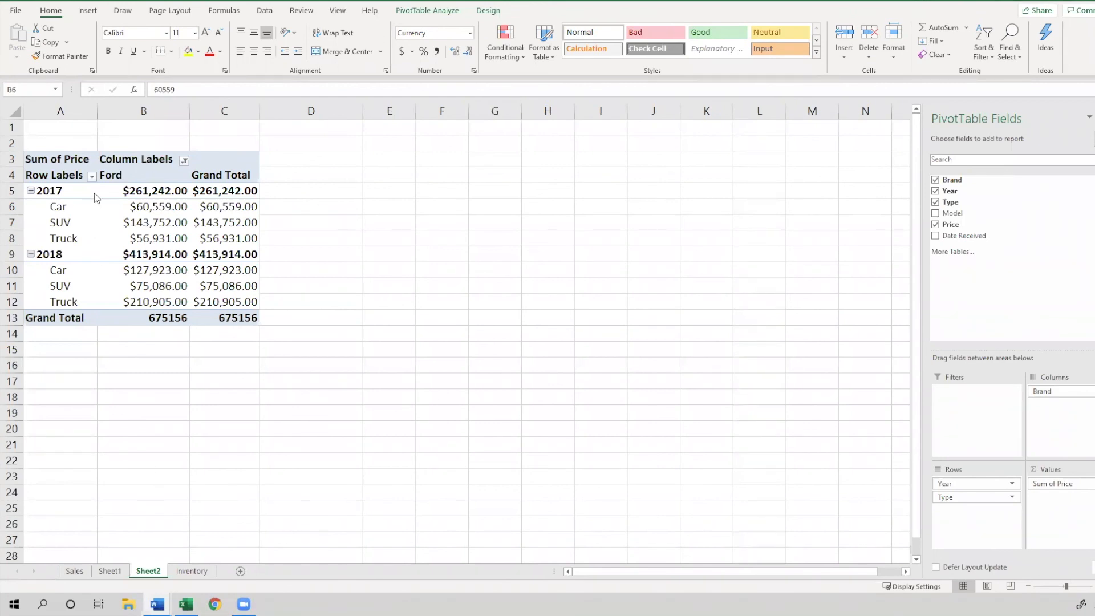
# Clear the Brand filter from the column labels
pyautogui.click(143, 169)
pyautogui.click(171, 159)
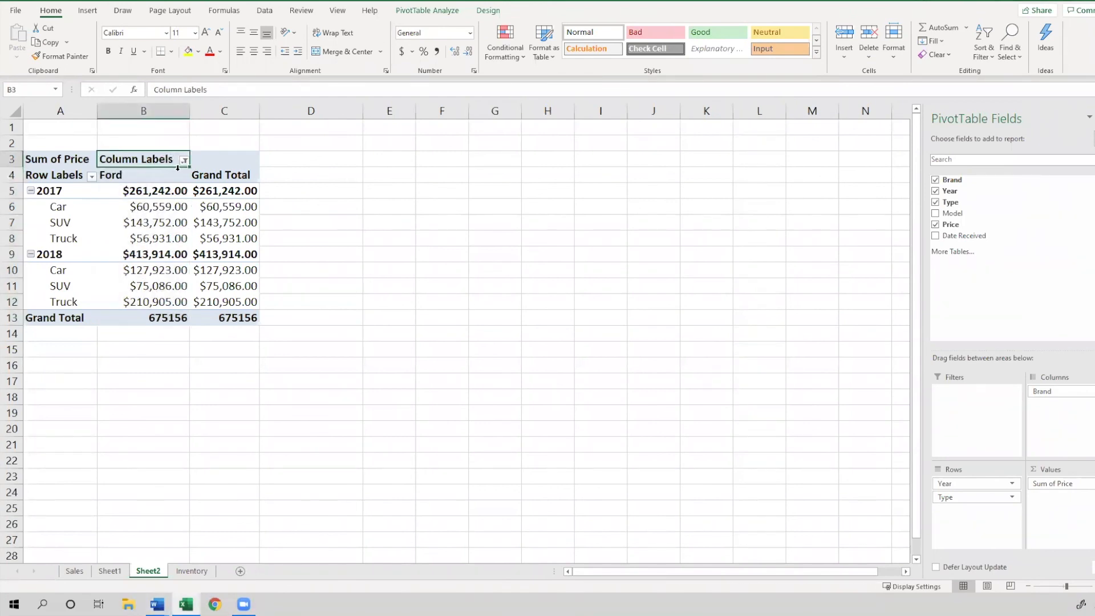
pyautogui.click(183, 160)
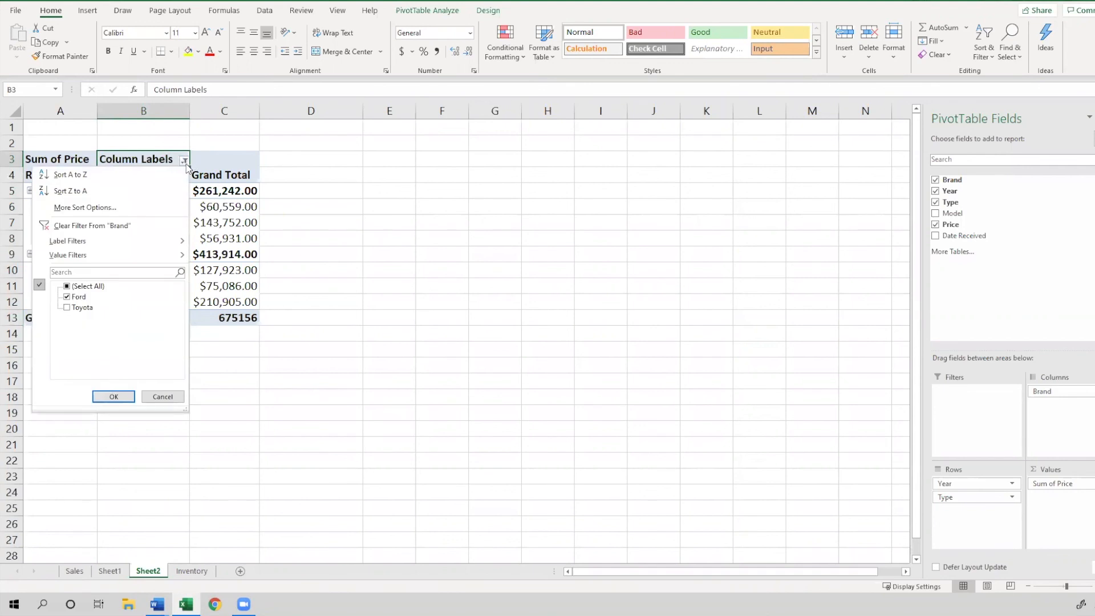
pyautogui.click(147, 227)
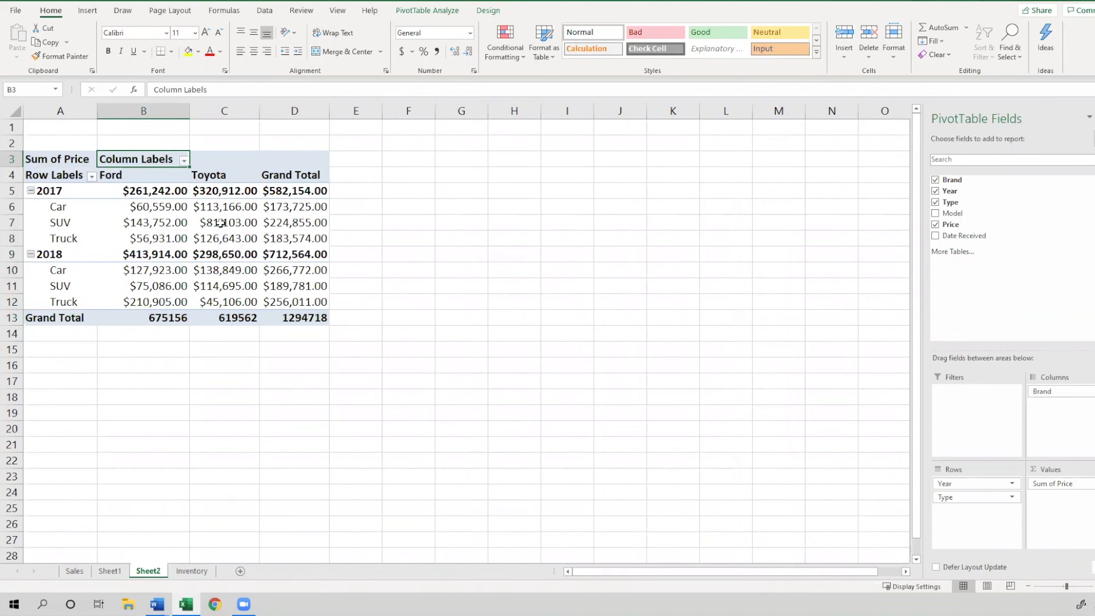
# Filter the PivotTable rows to show only the year 2018
pyautogui.click(92, 177)
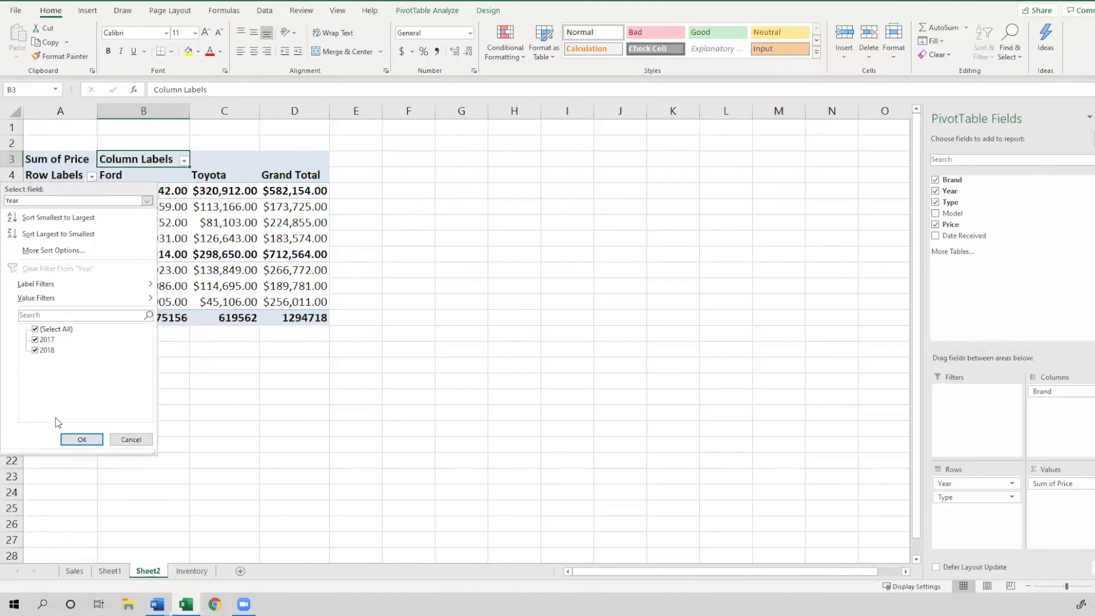
pyautogui.click(35, 329)
pyautogui.click(35, 351)
pyautogui.moveTo(57, 298)
pyautogui.click(83, 439)
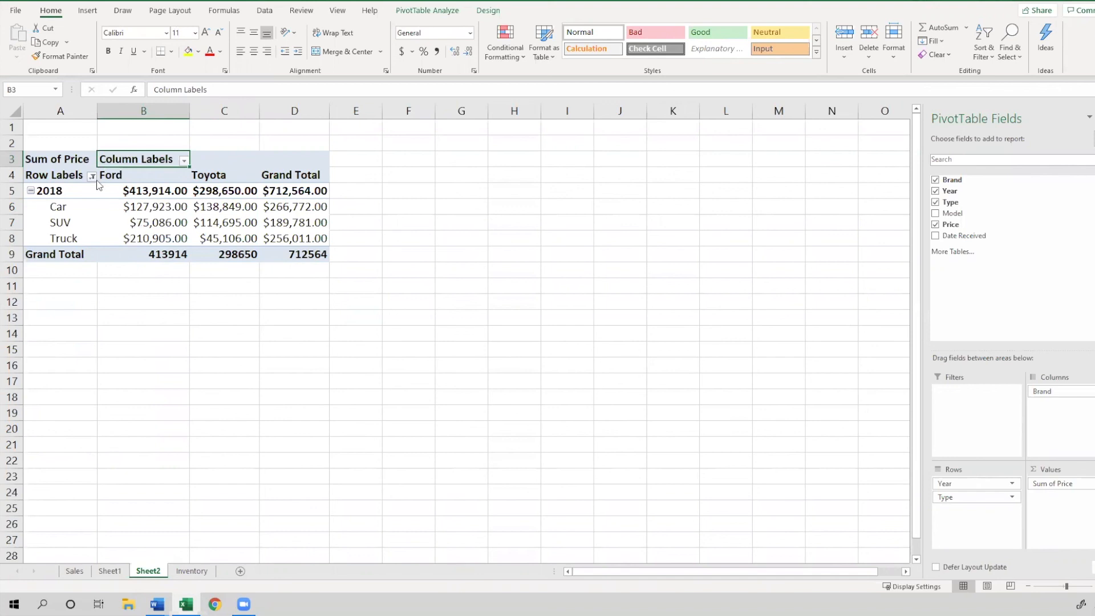
pyautogui.click(80, 194)
pyautogui.click(68, 223)
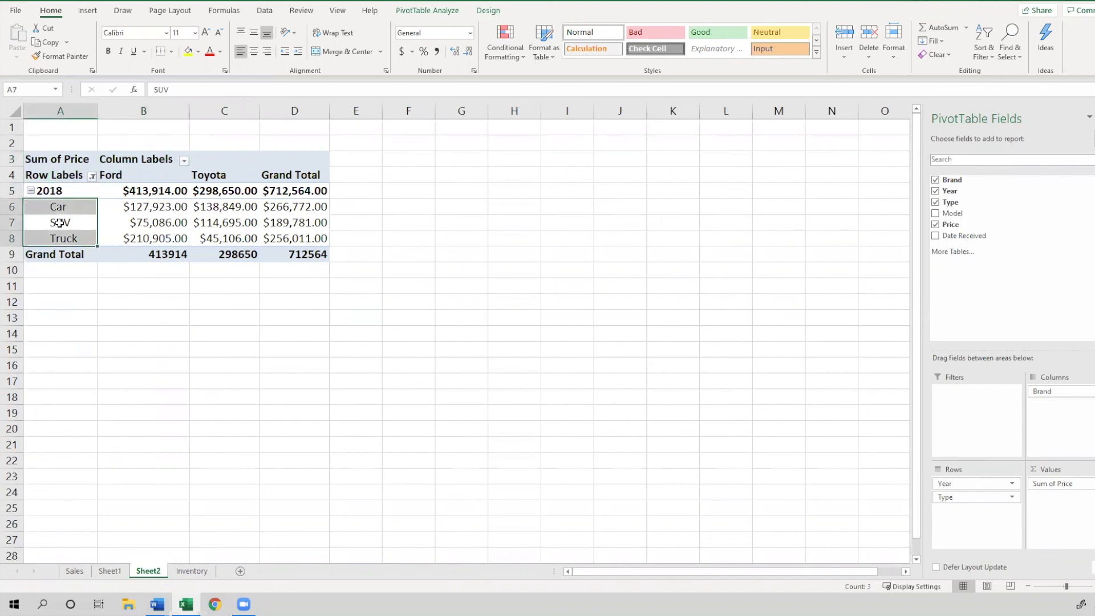
pyautogui.click(63, 224)
pyautogui.click(62, 239)
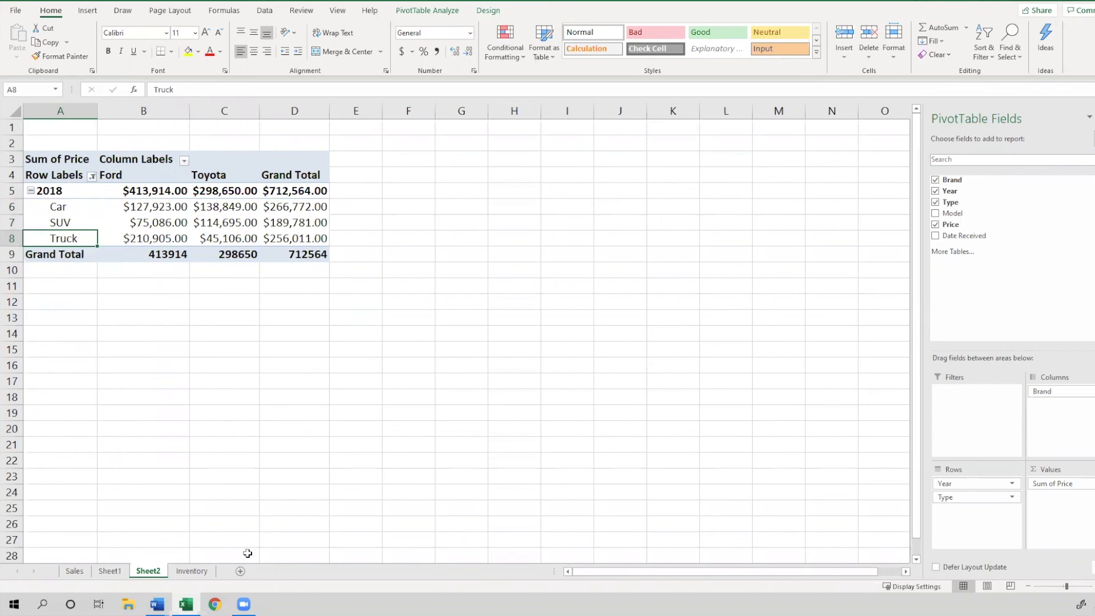
pyautogui.click(157, 604)
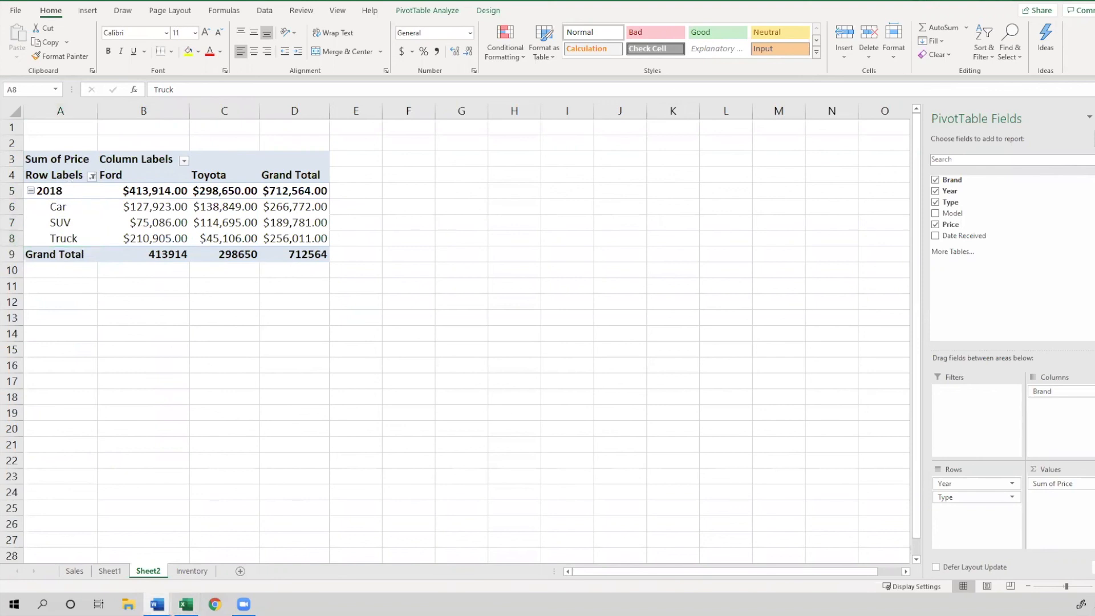
# Clear the Year filter from the row labels
pyautogui.click(91, 177)
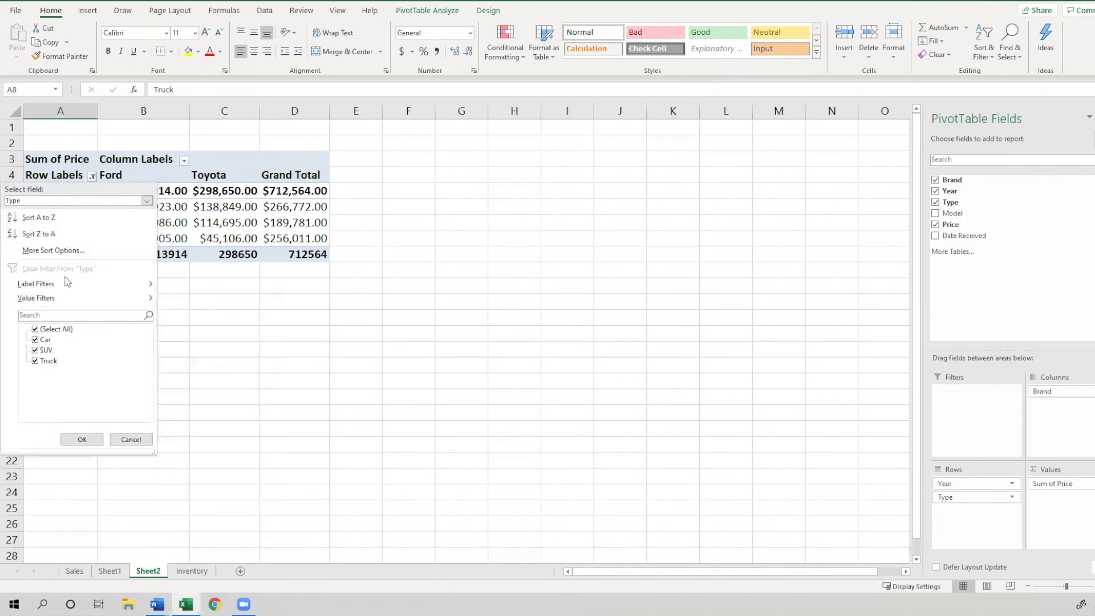
pyautogui.click(82, 440)
pyautogui.click(91, 177)
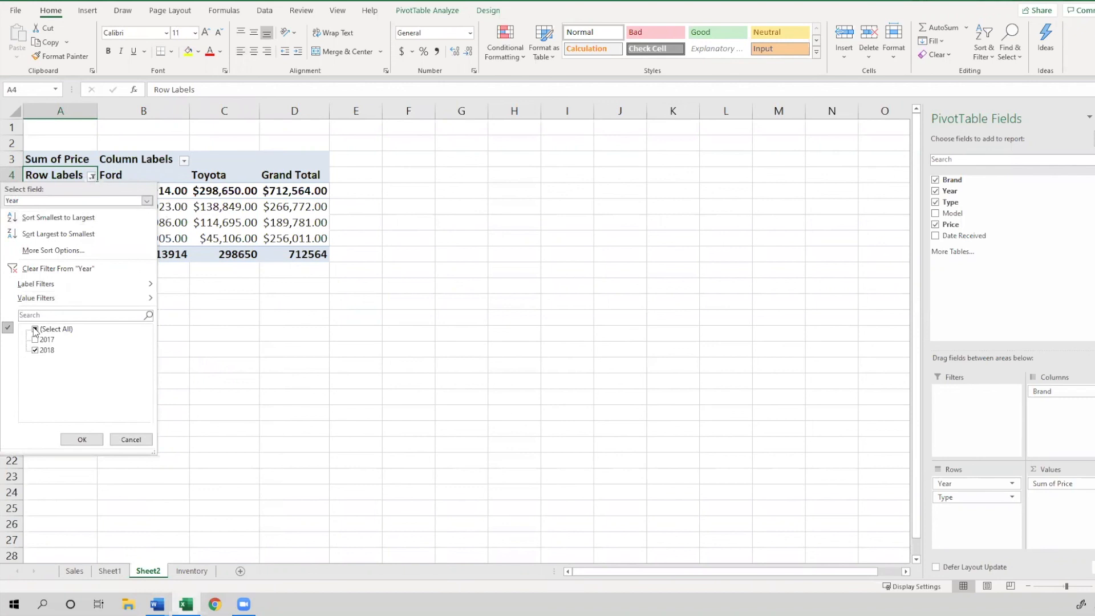
pyautogui.click(36, 331)
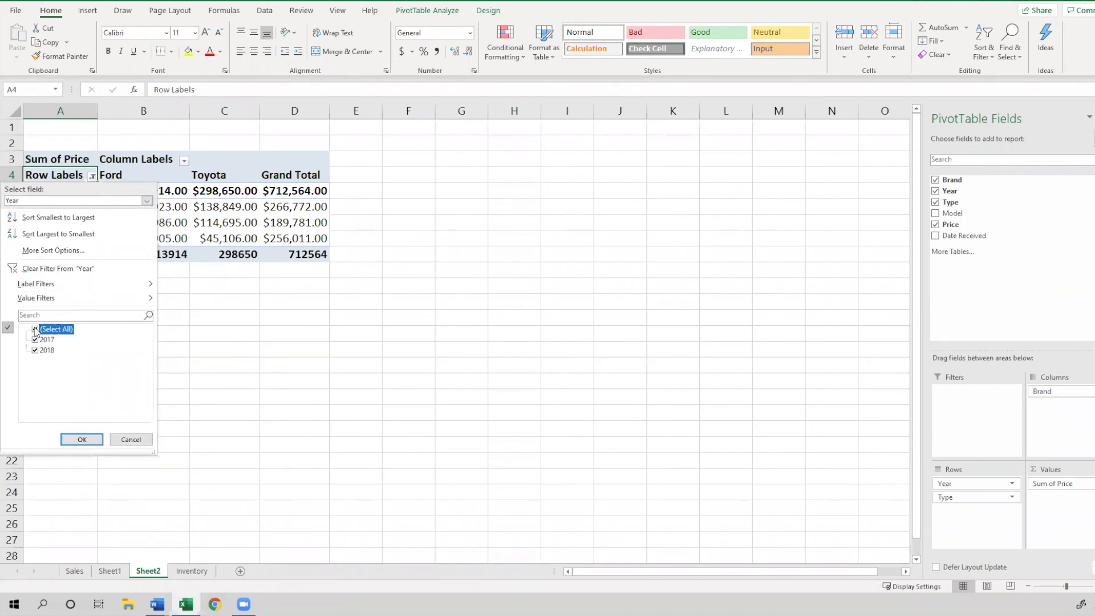
pyautogui.click(74, 268)
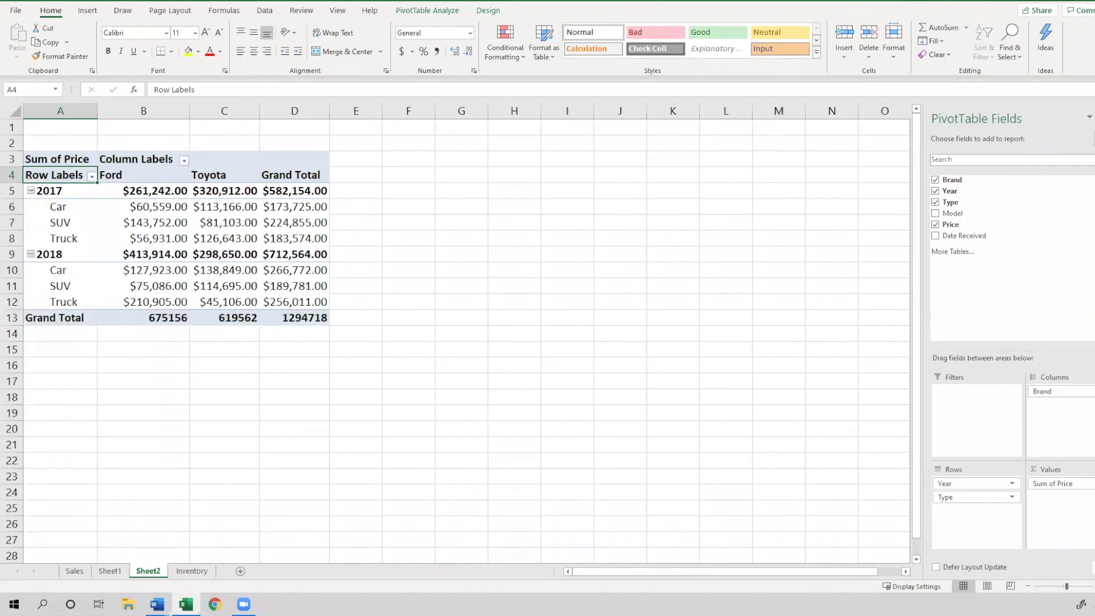
# Move the Brand field from the Columns area to the Filters area
pyautogui.hotkey('alt', 'Tab')
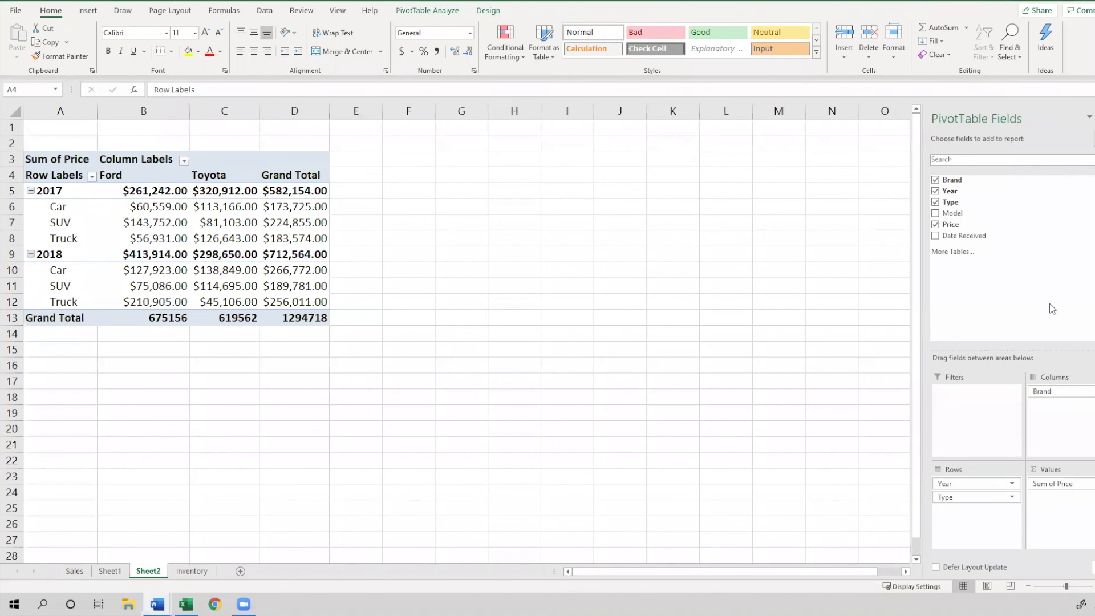
pyautogui.click(1050, 393)
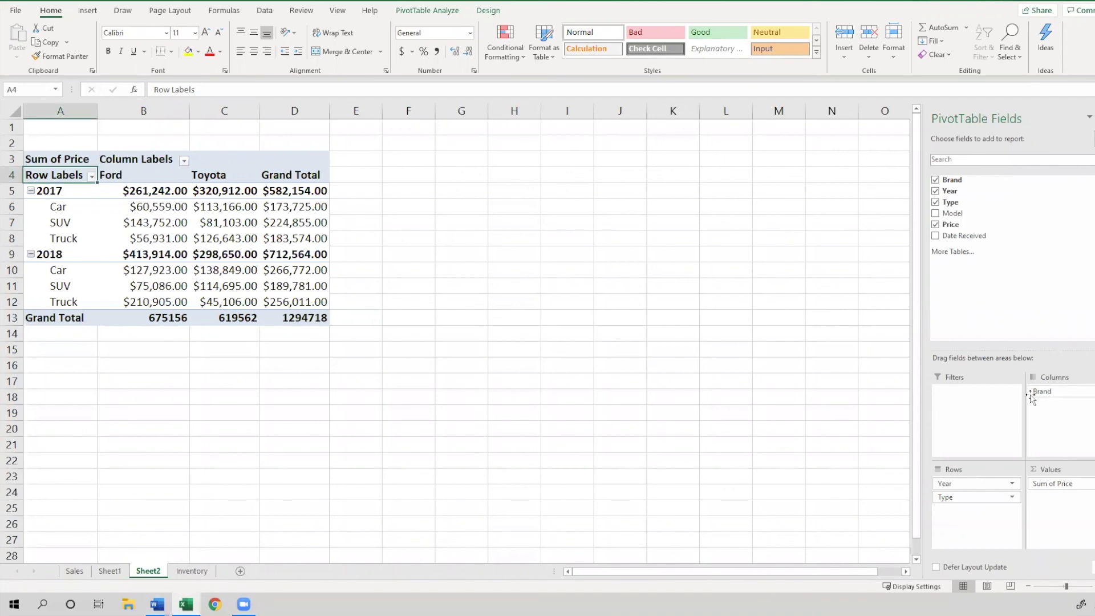
pyautogui.moveTo(1045, 400); pyautogui.dragTo(961, 421)
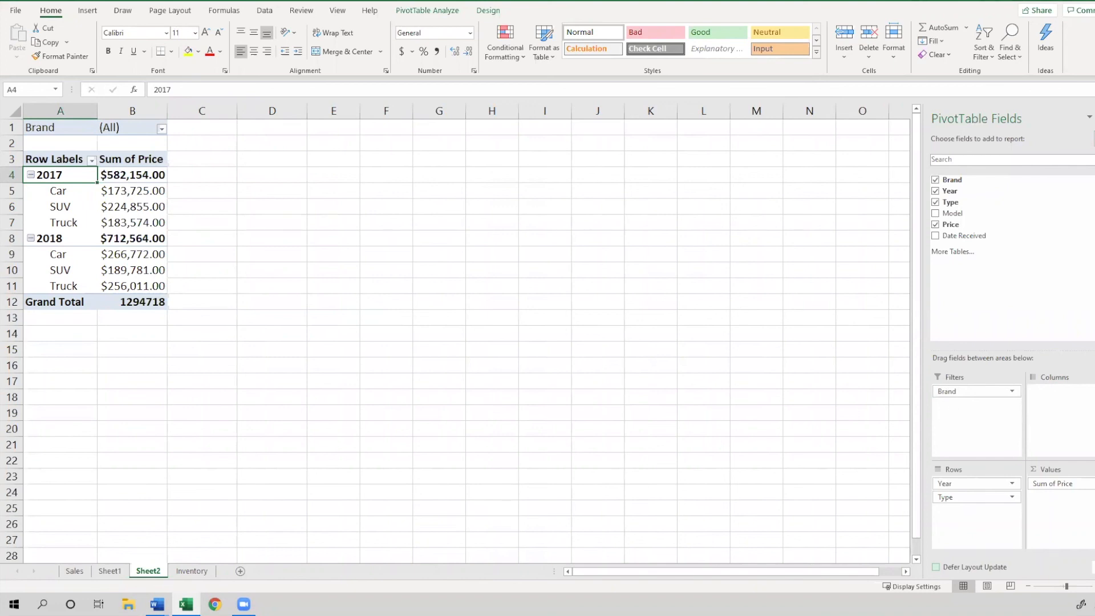
# Set the Brand report filter to show only Ford
pyautogui.hotkey('alt', 'Tab')
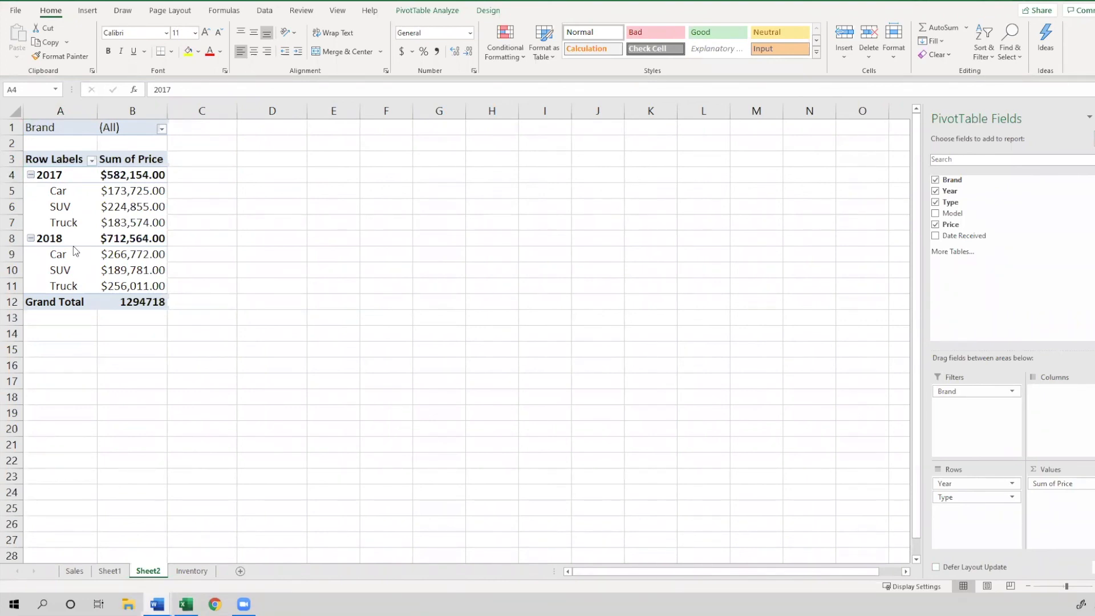
pyautogui.hotkey('alt', 'Tab')
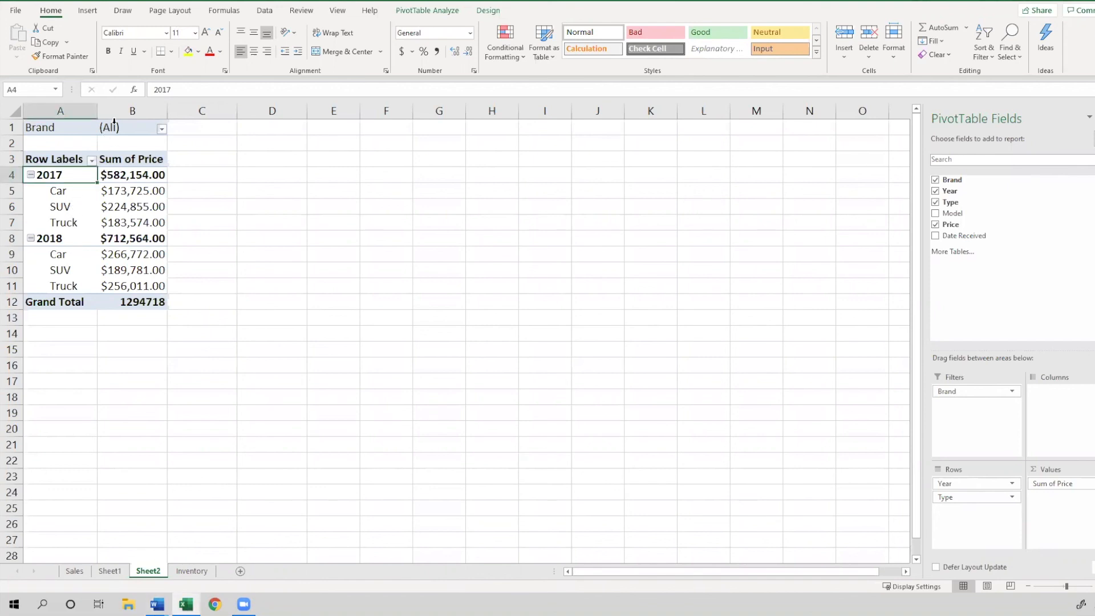
pyautogui.moveTo(114, 128); pyautogui.dragTo(34, 128)
pyautogui.click(34, 127)
pyautogui.click(156, 127)
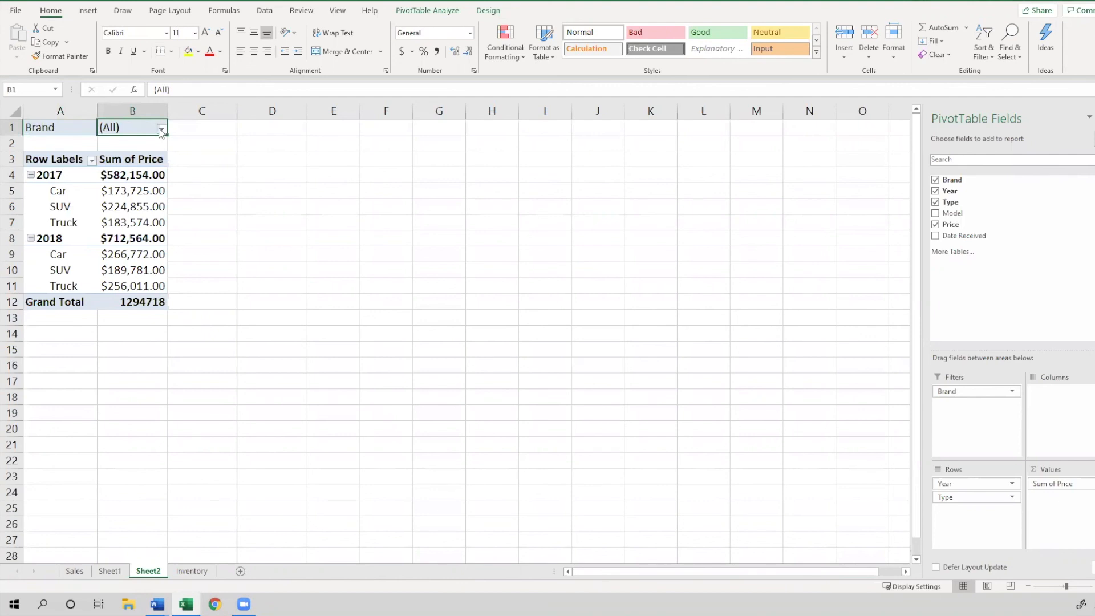
pyautogui.click(161, 131)
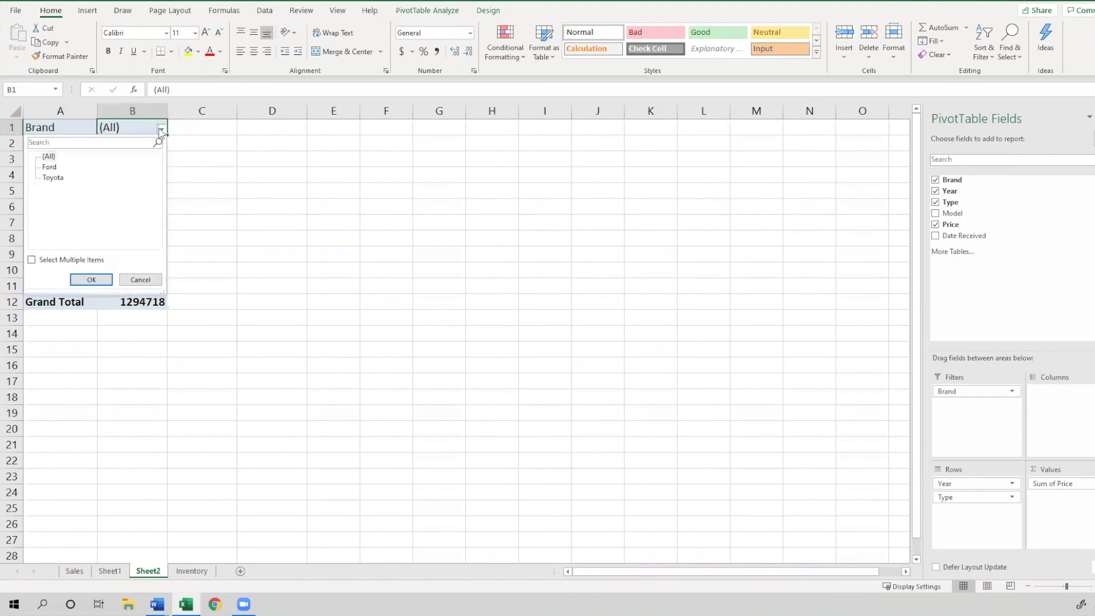
pyautogui.click(49, 167)
pyautogui.click(49, 156)
pyautogui.click(50, 167)
pyautogui.click(90, 280)
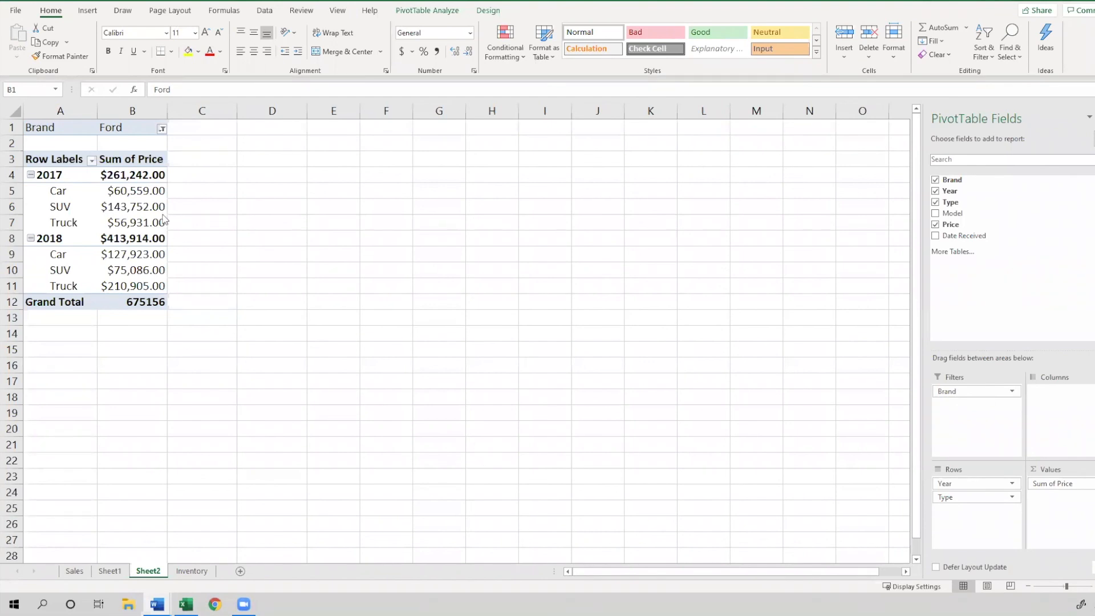
pyautogui.click(97, 211)
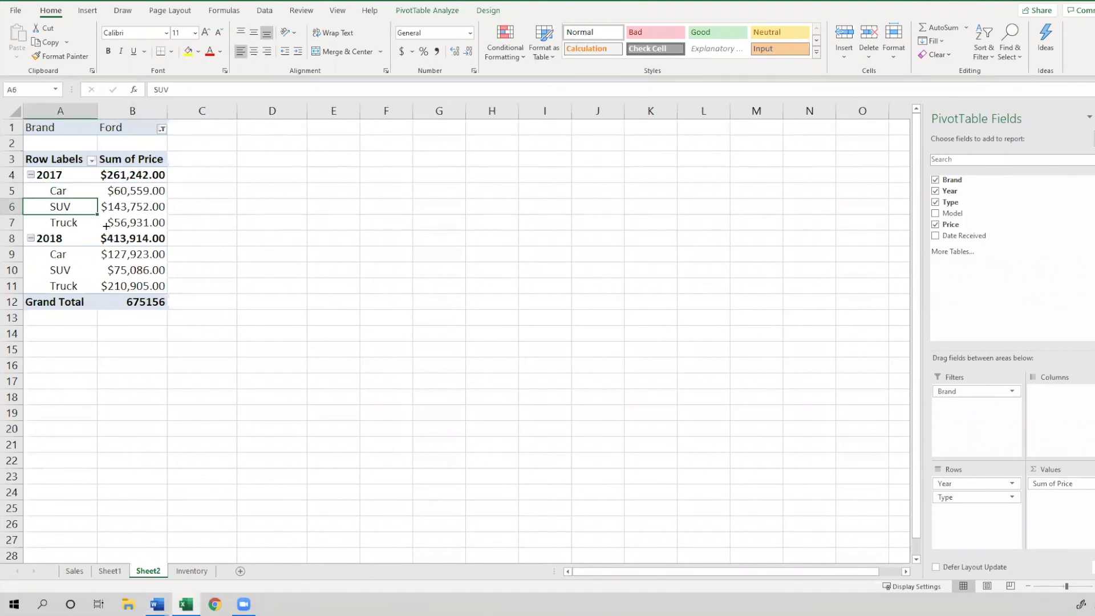
pyautogui.click(80, 15)
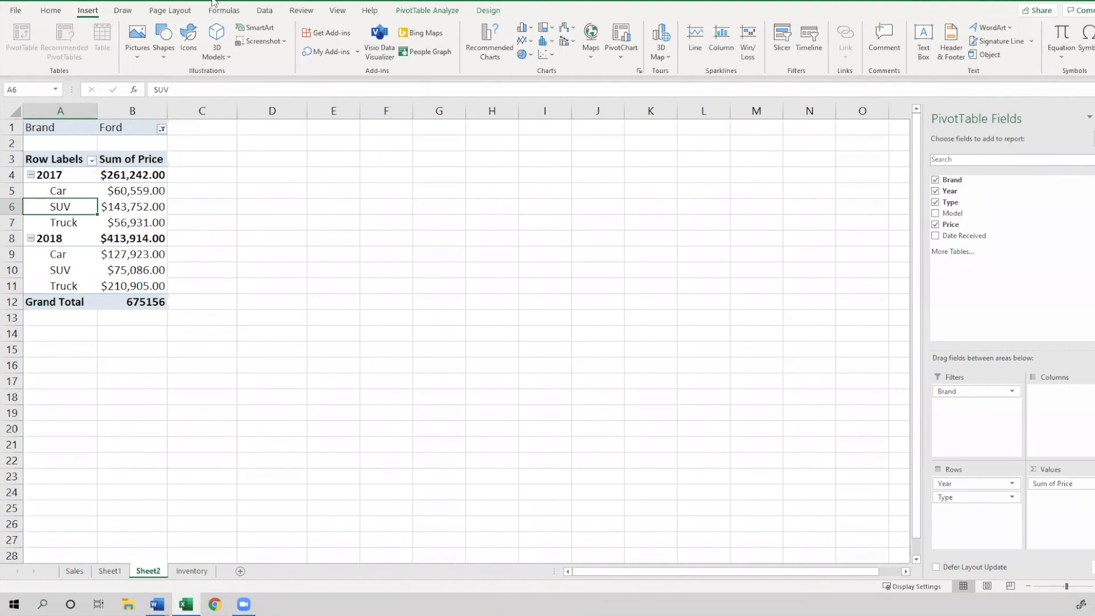
pyautogui.click(64, 173)
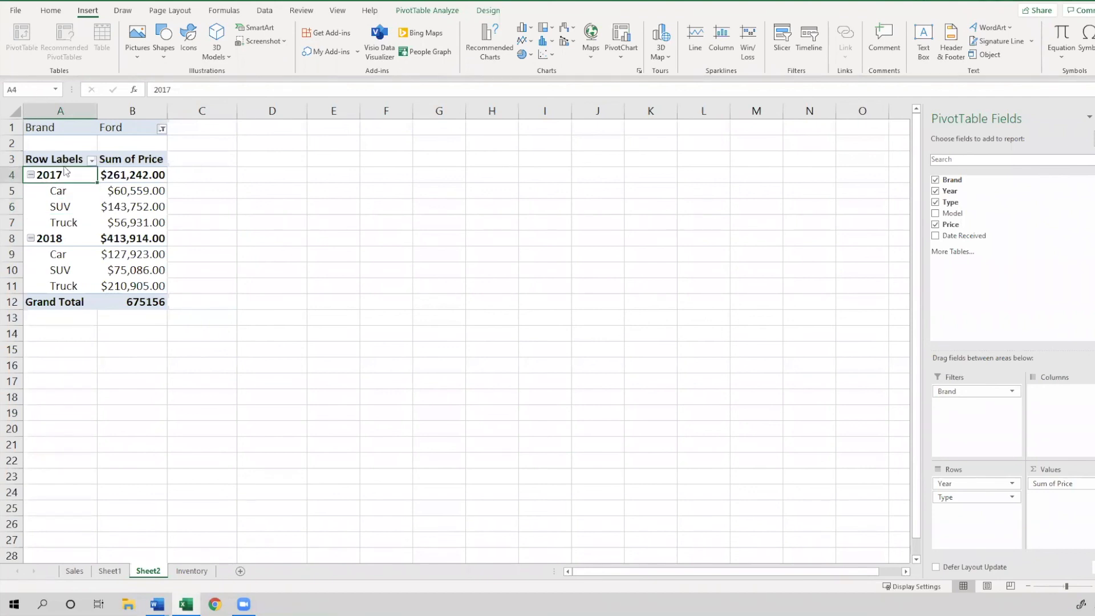
pyautogui.click(64, 160)
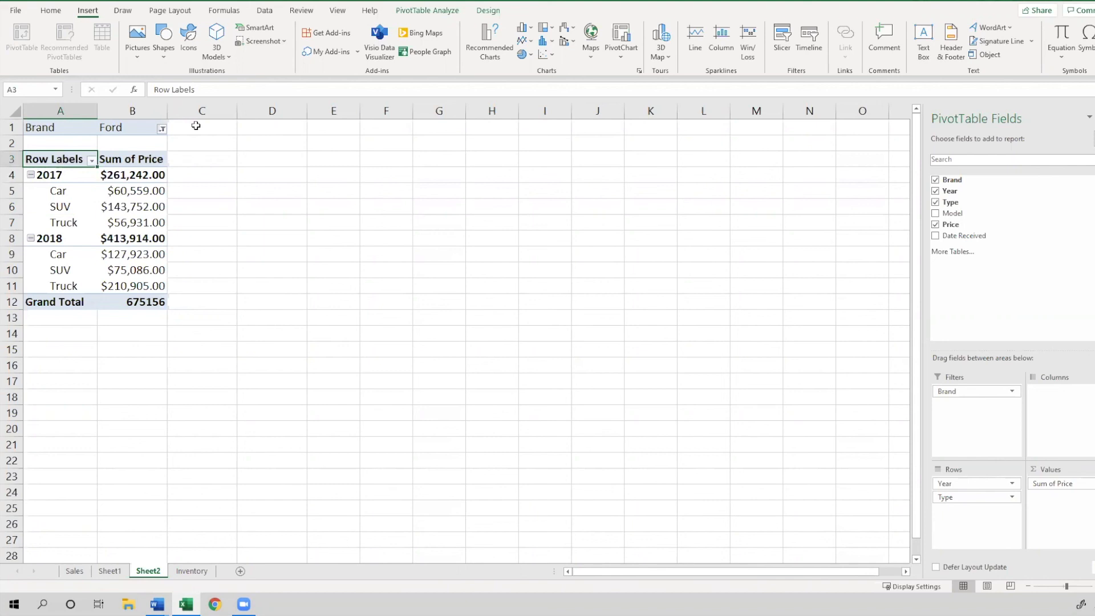
# Switch to the Inventory sheet and preview the Recommended PivotTables suggestions without inserting one
pyautogui.click(189, 572)
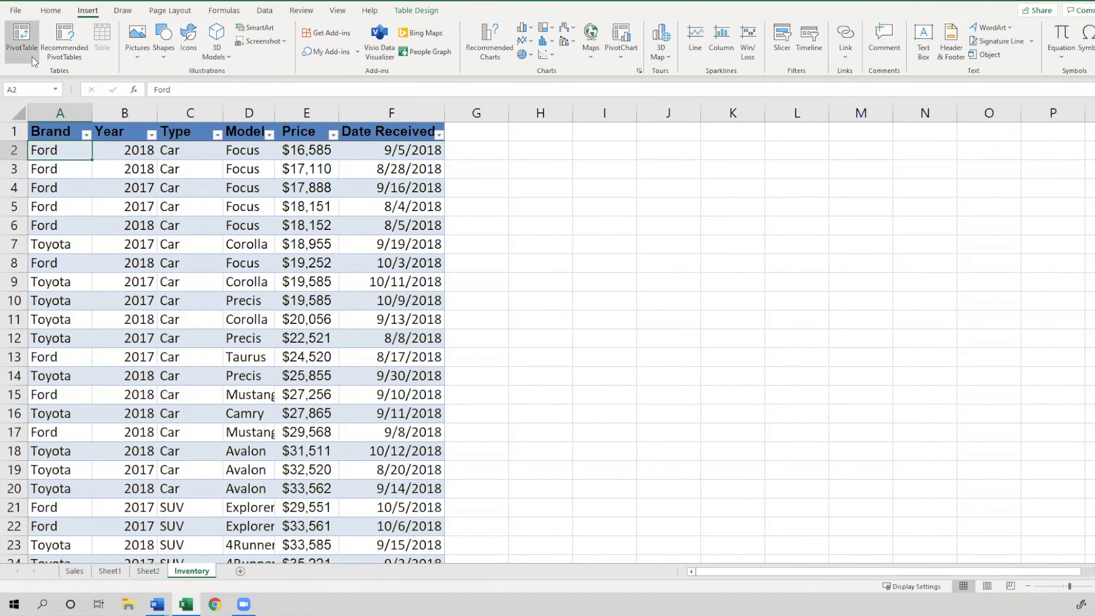
pyautogui.click(53, 60)
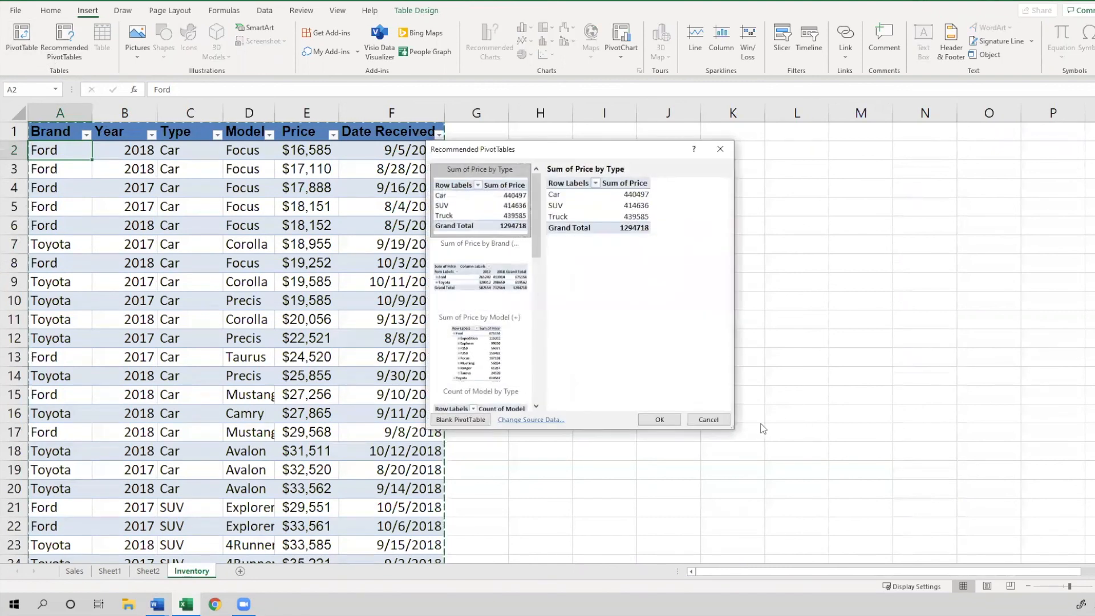
pyautogui.click(708, 419)
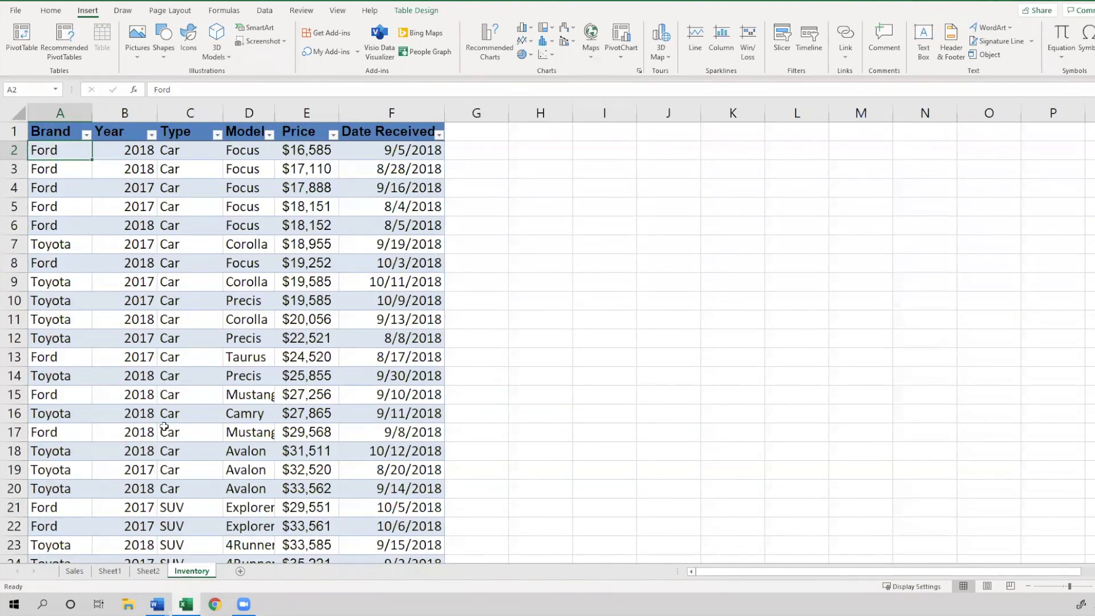
pyautogui.click(126, 157)
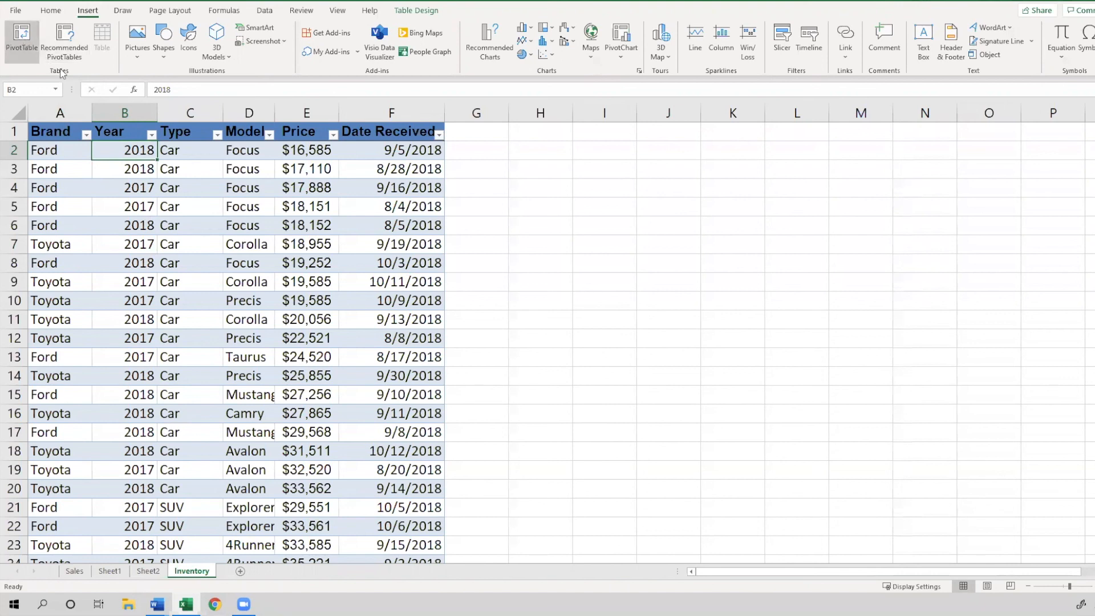
# Insert the recommended Sum of Price by Type PivotTable from the Inventory table on a new sheet
pyautogui.click(75, 55)
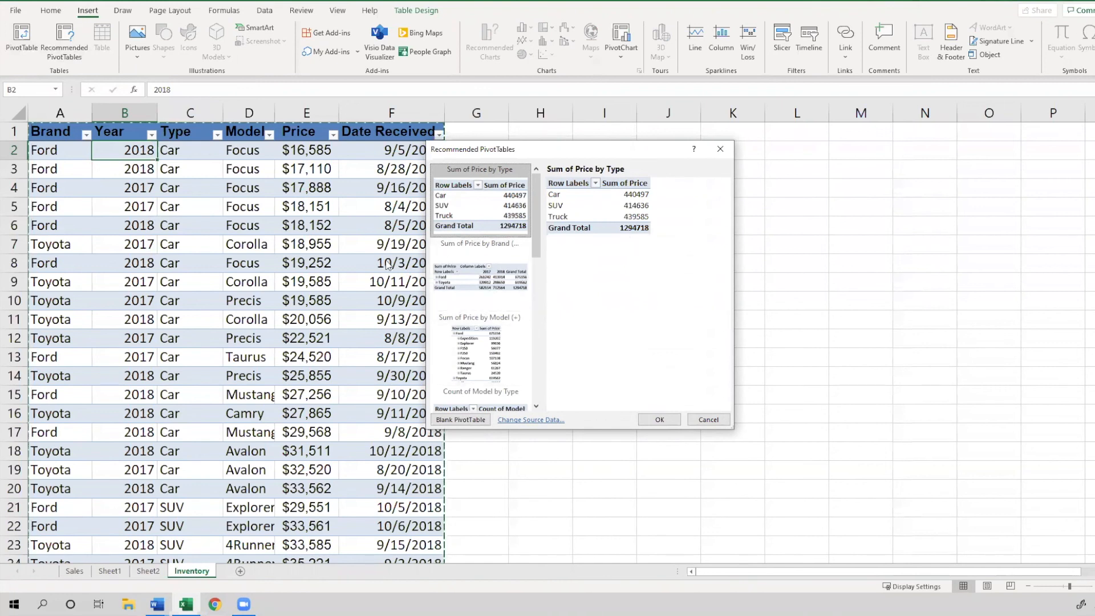
pyautogui.click(660, 420)
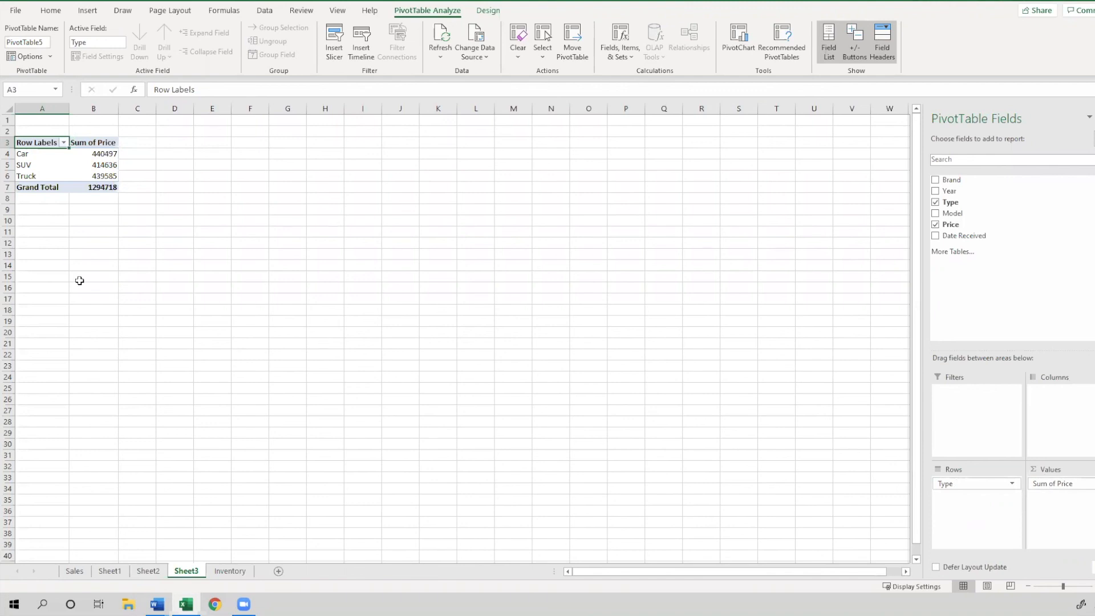
pyautogui.click(157, 604)
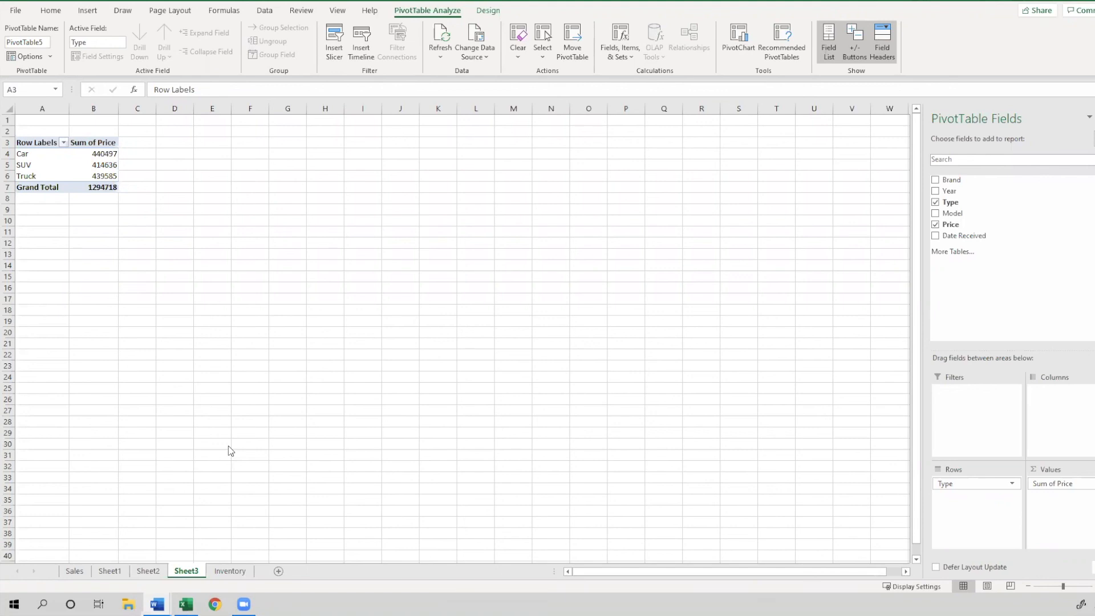
pyautogui.click(31, 166)
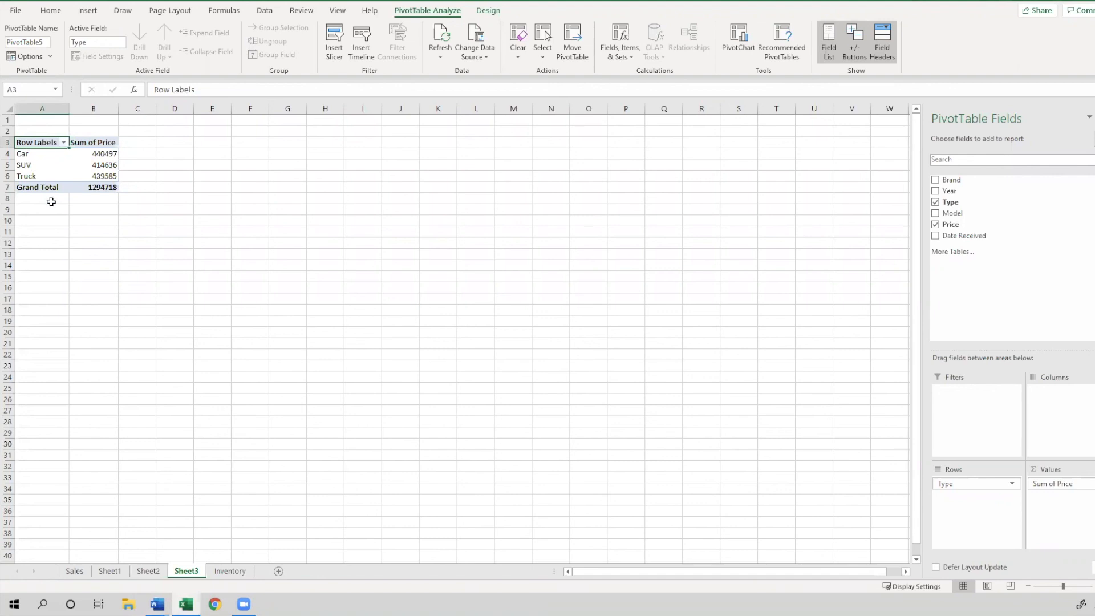
pyautogui.click(53, 179)
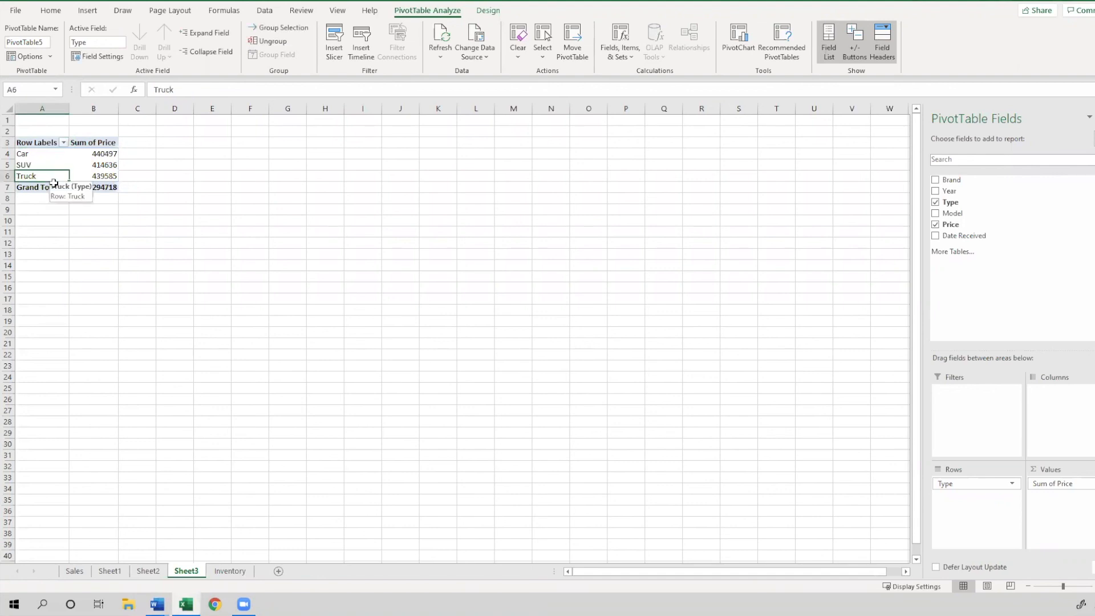
pyautogui.hotkey('alt', 'Tab')
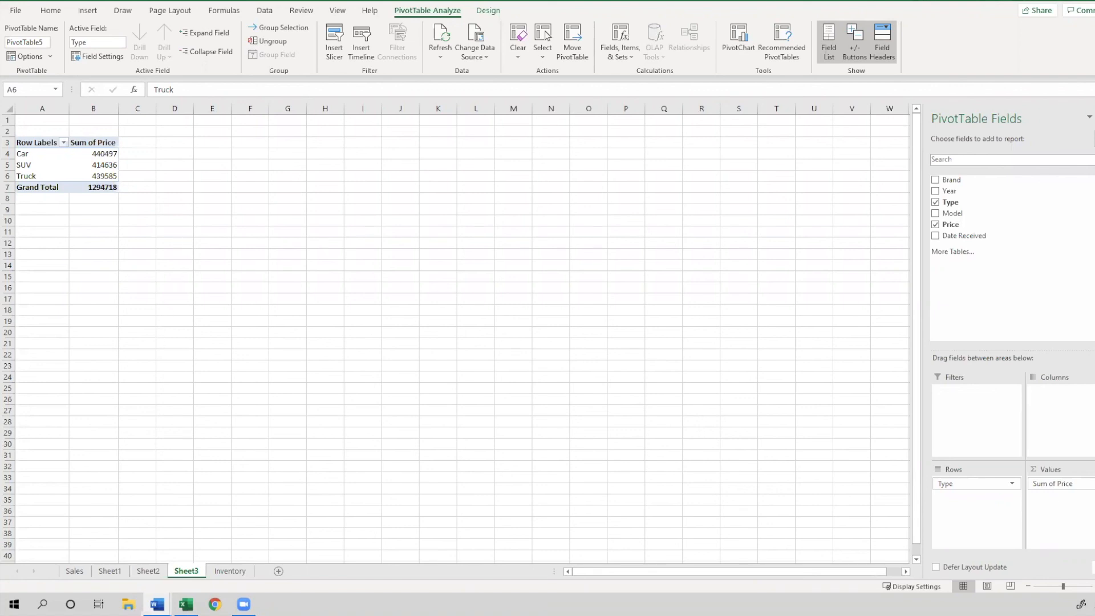
# Filter the Inventory table's Year column to show only 2017
pyautogui.click(107, 571)
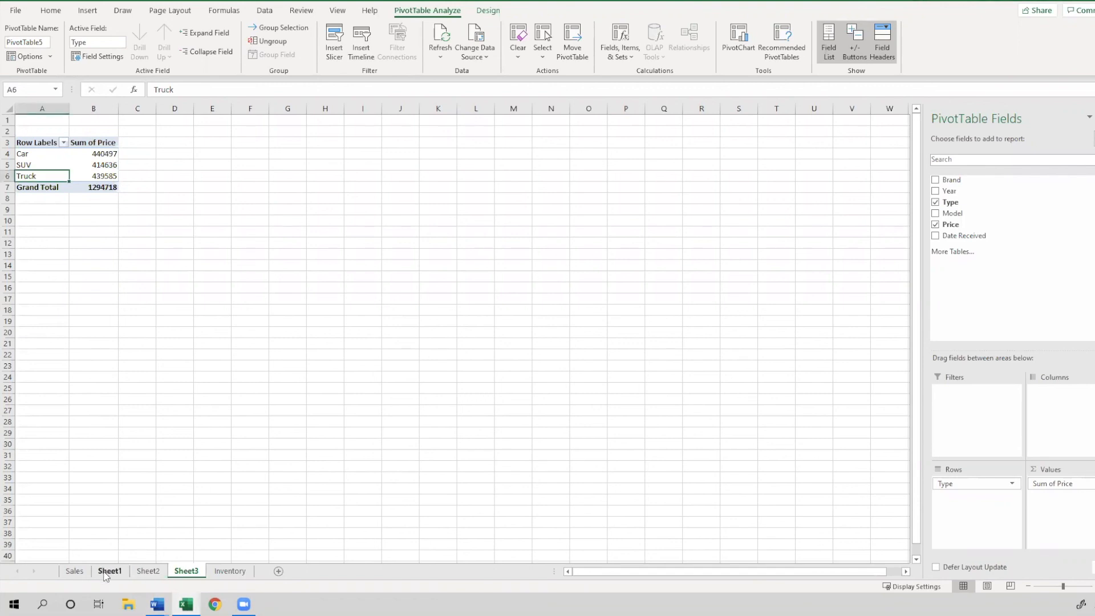
pyautogui.click(73, 571)
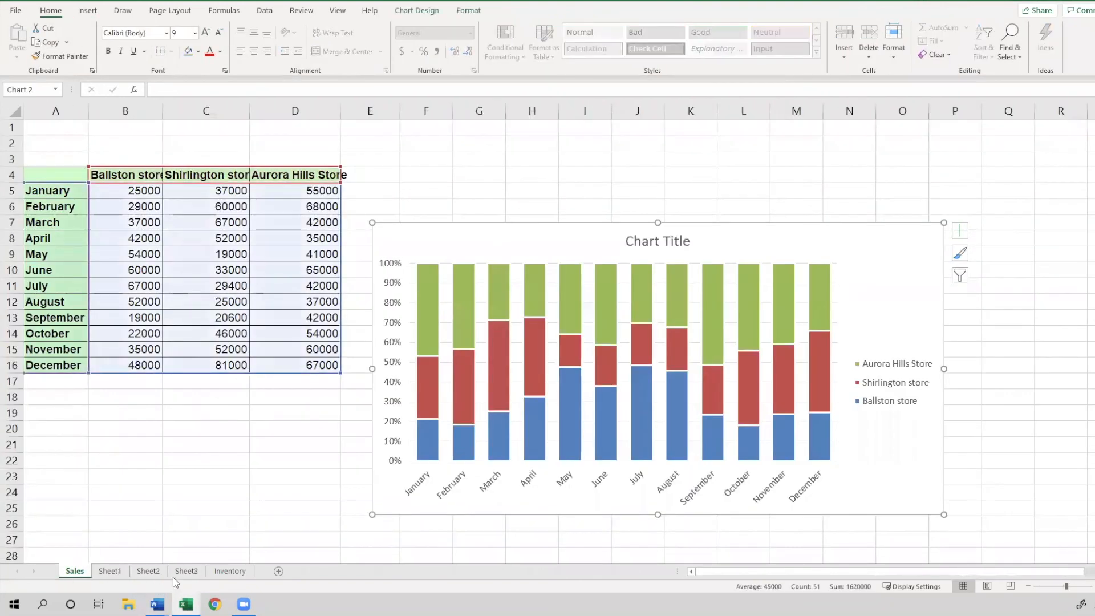
pyautogui.click(229, 573)
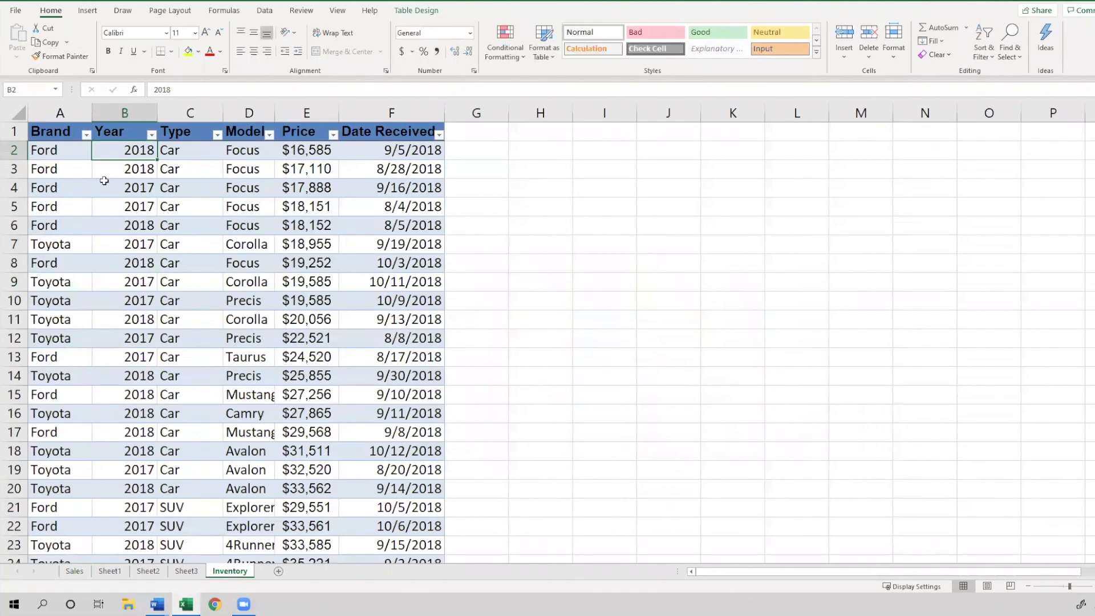
pyautogui.click(62, 137)
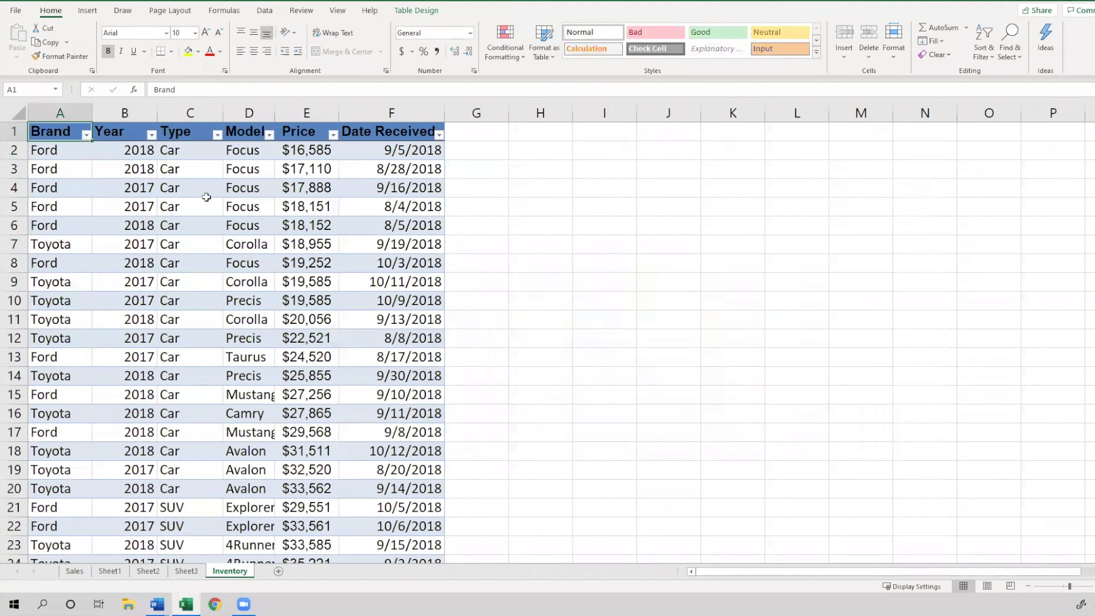
pyautogui.click(133, 136)
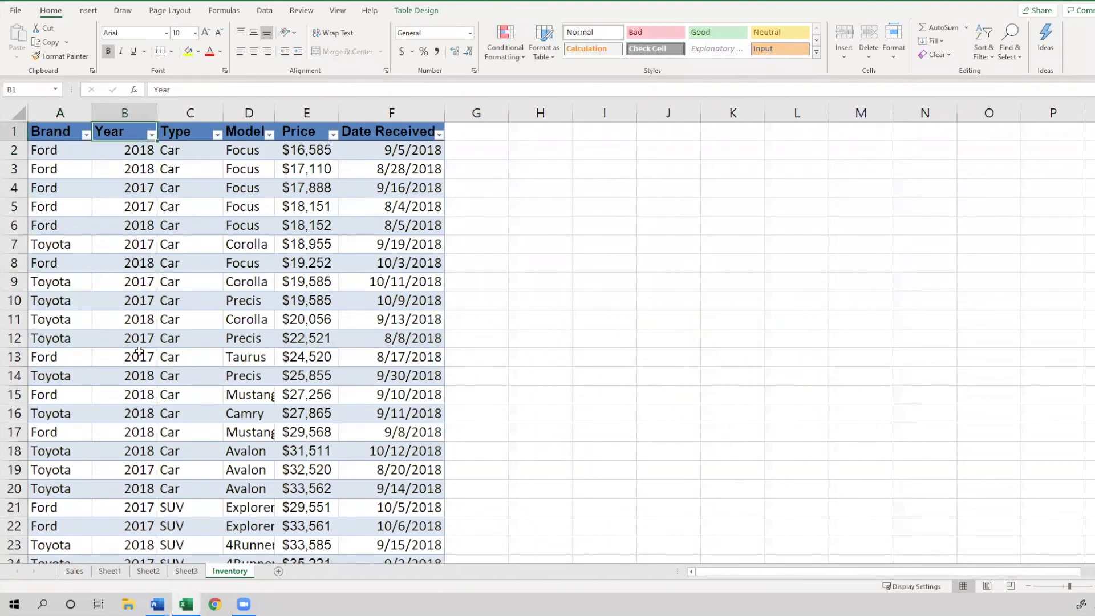
pyautogui.click(151, 134)
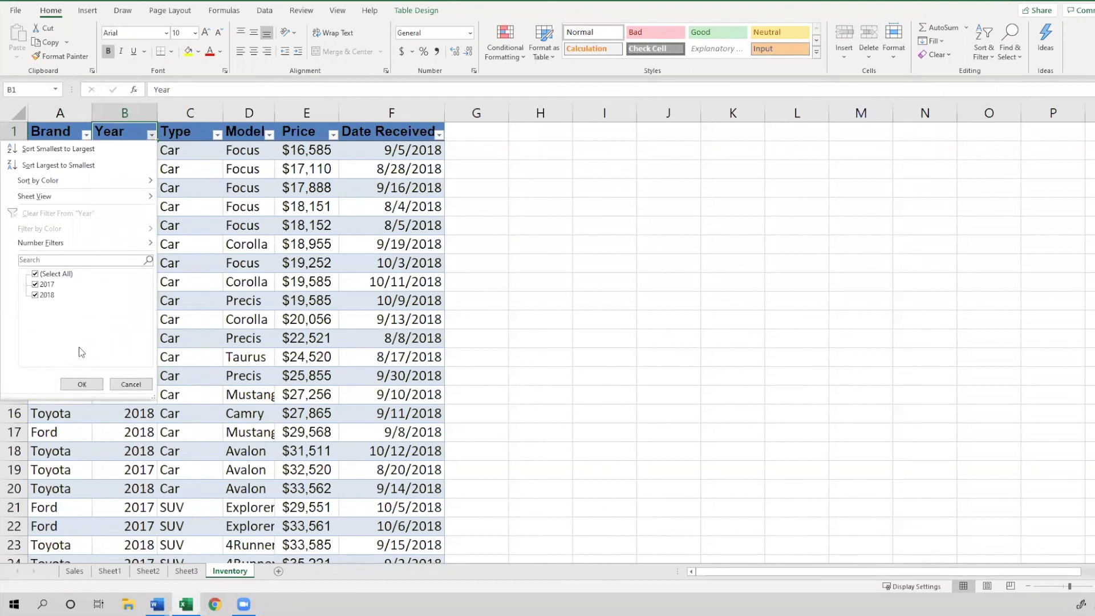
pyautogui.click(36, 274)
pyautogui.click(35, 284)
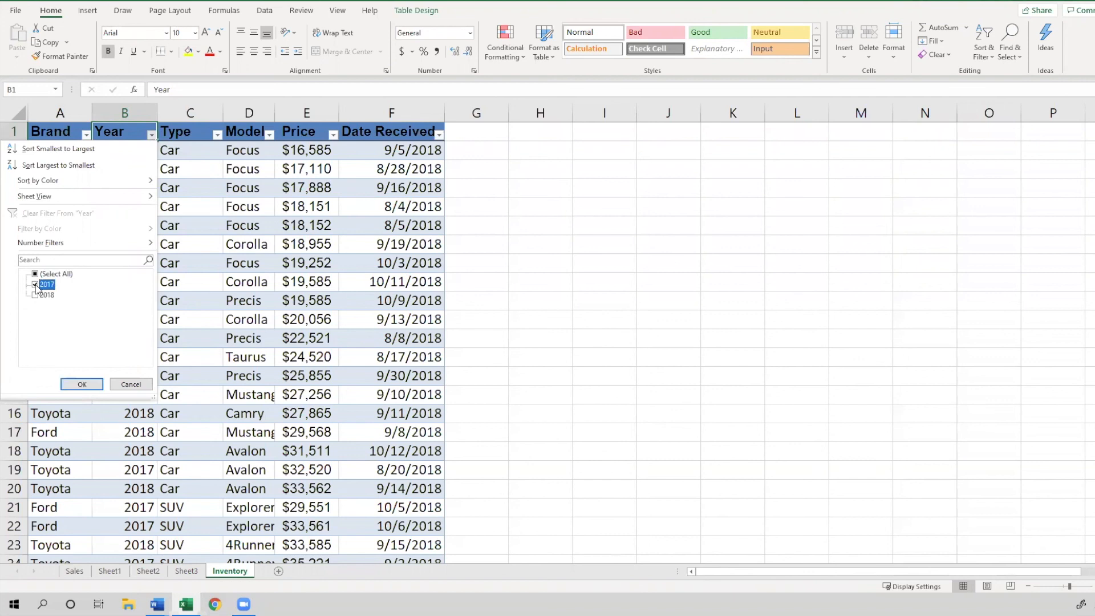
pyautogui.click(86, 384)
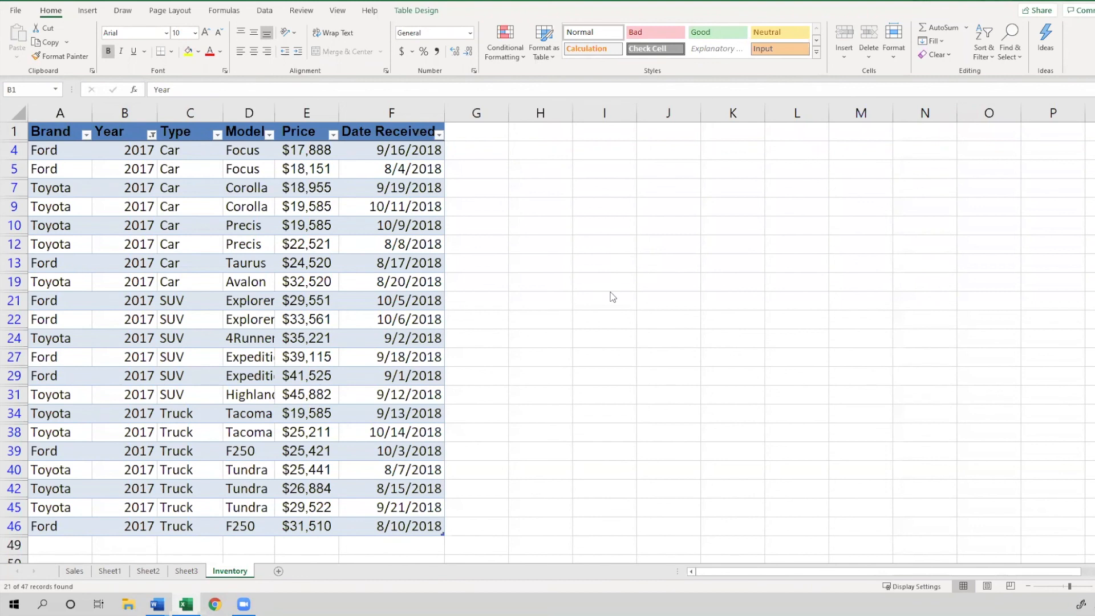
# Clear the Year filter from the Inventory table
pyautogui.click(153, 139)
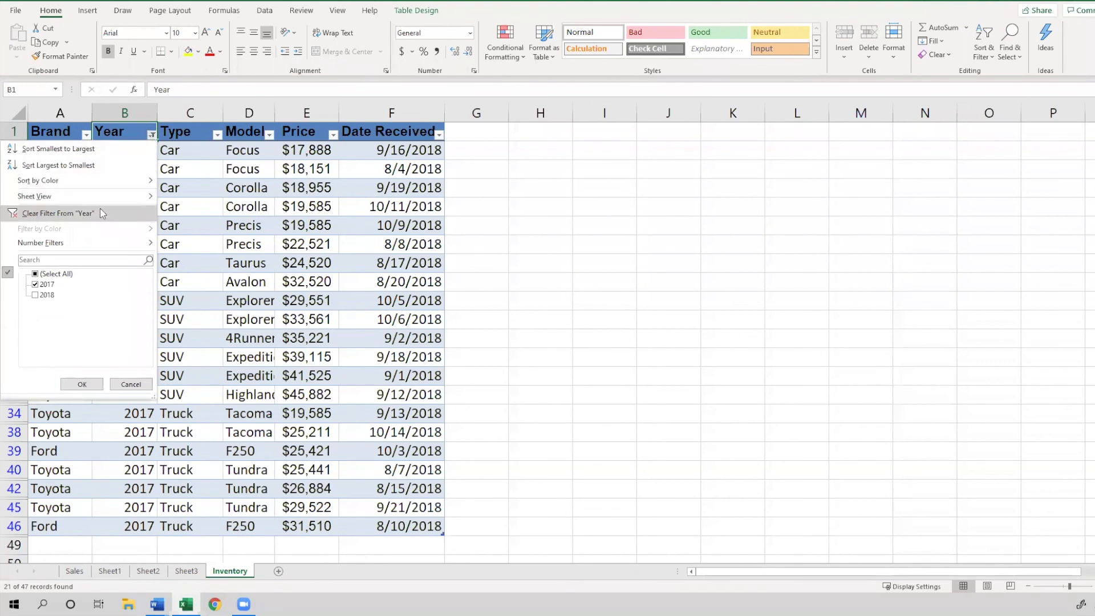
pyautogui.click(101, 208)
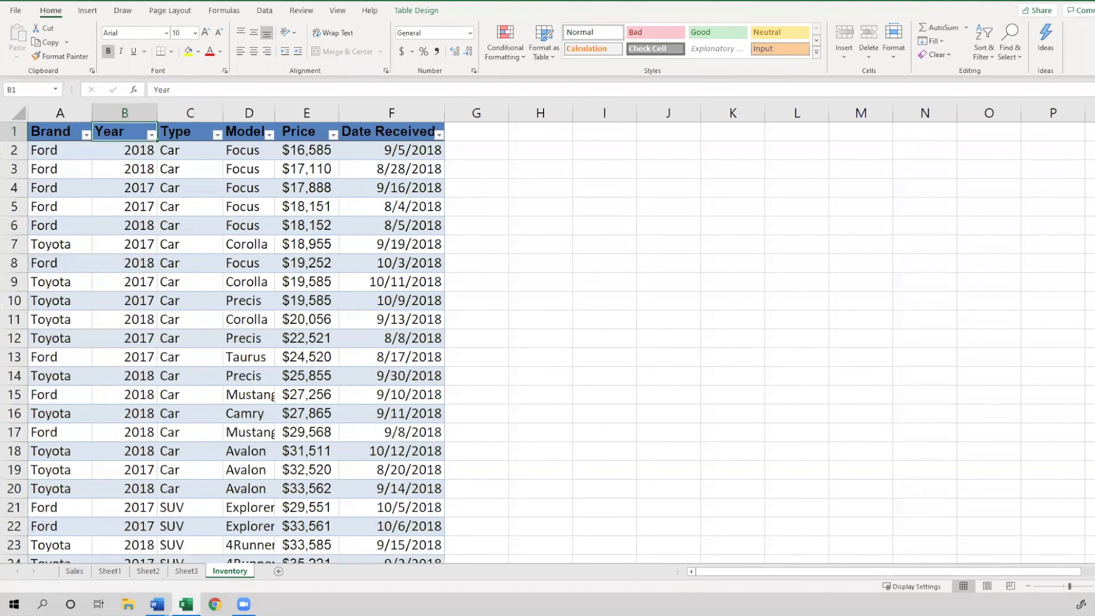
pyautogui.hotkey('alt', 'Tab')
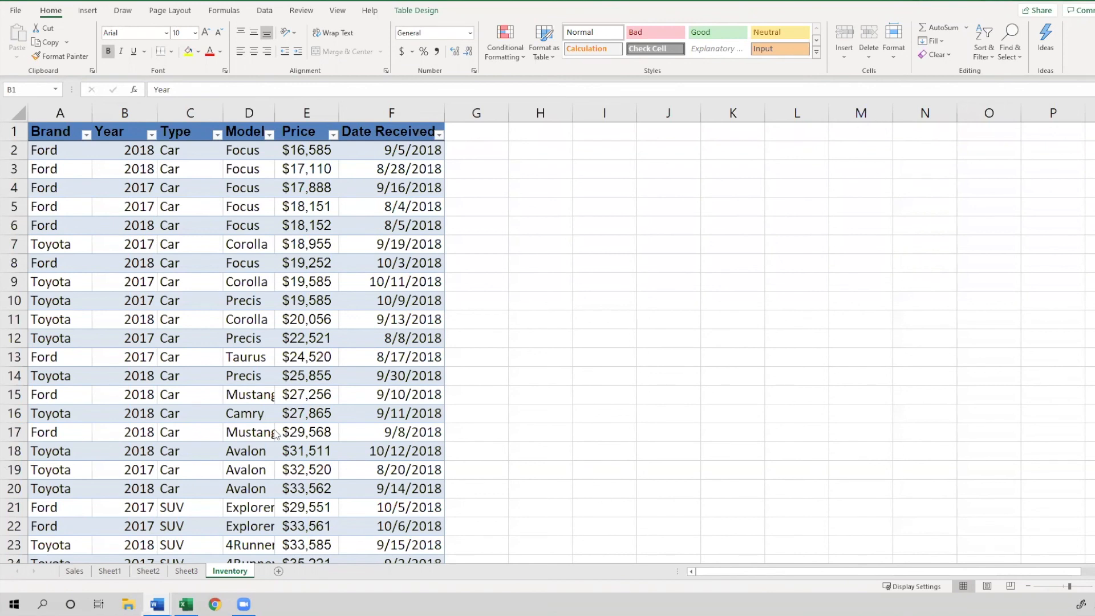
# Filter the Price column to rows greater than or equal to 20000 and less than or equal to 30000
pyautogui.click(302, 152)
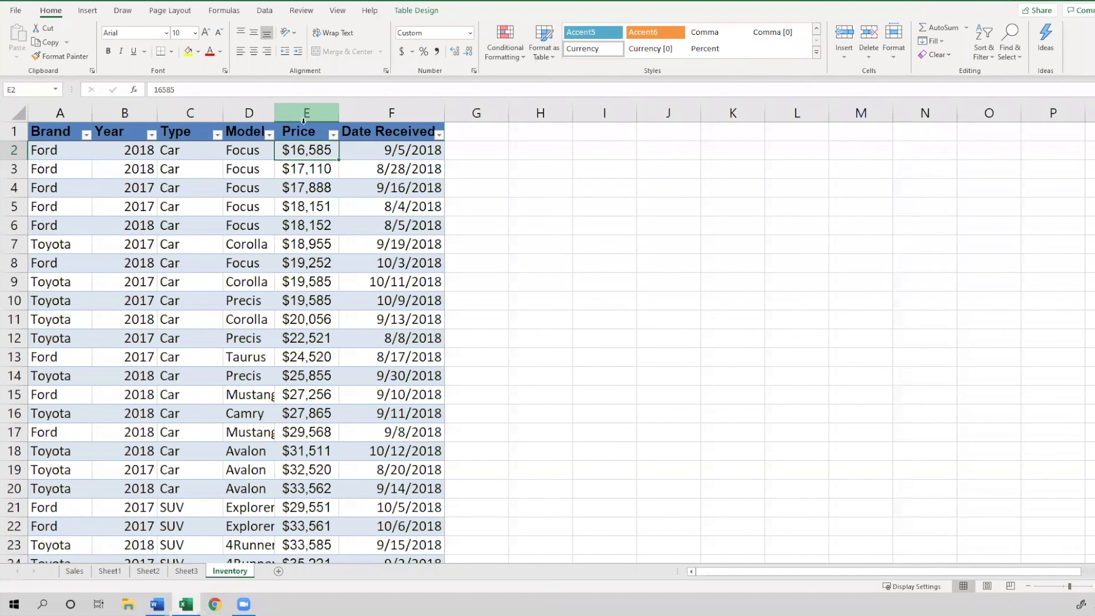
pyautogui.click(308, 133)
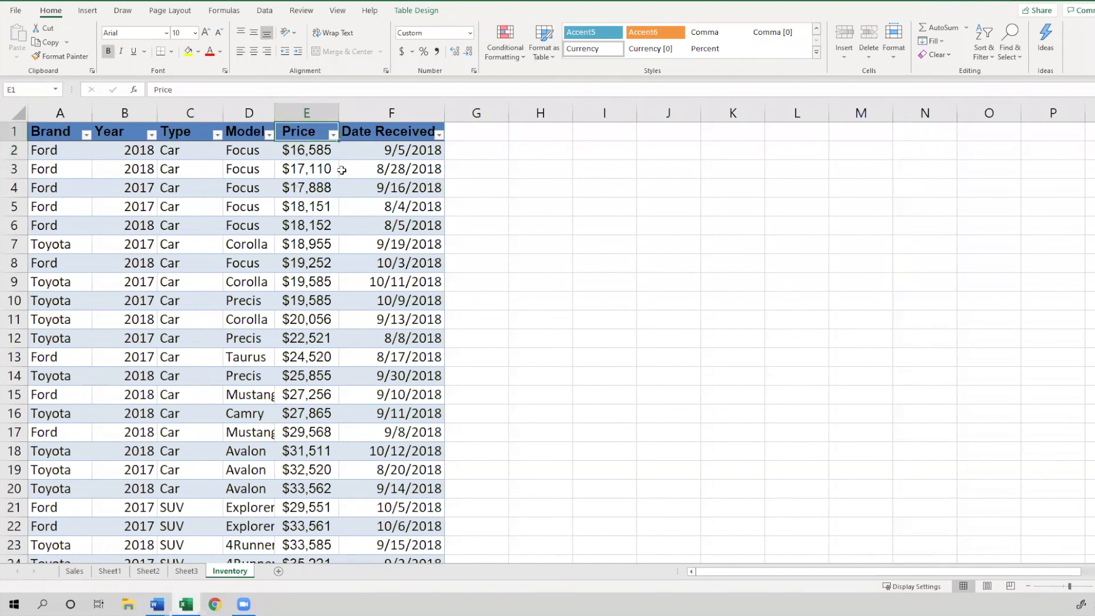
pyautogui.click(332, 135)
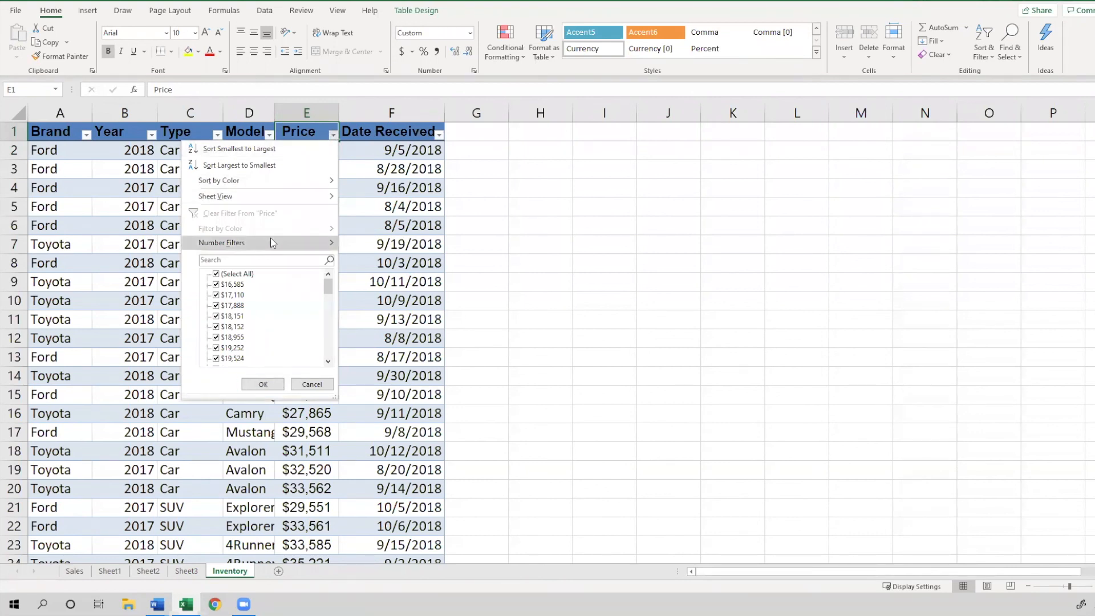
pyautogui.moveTo(271, 248)
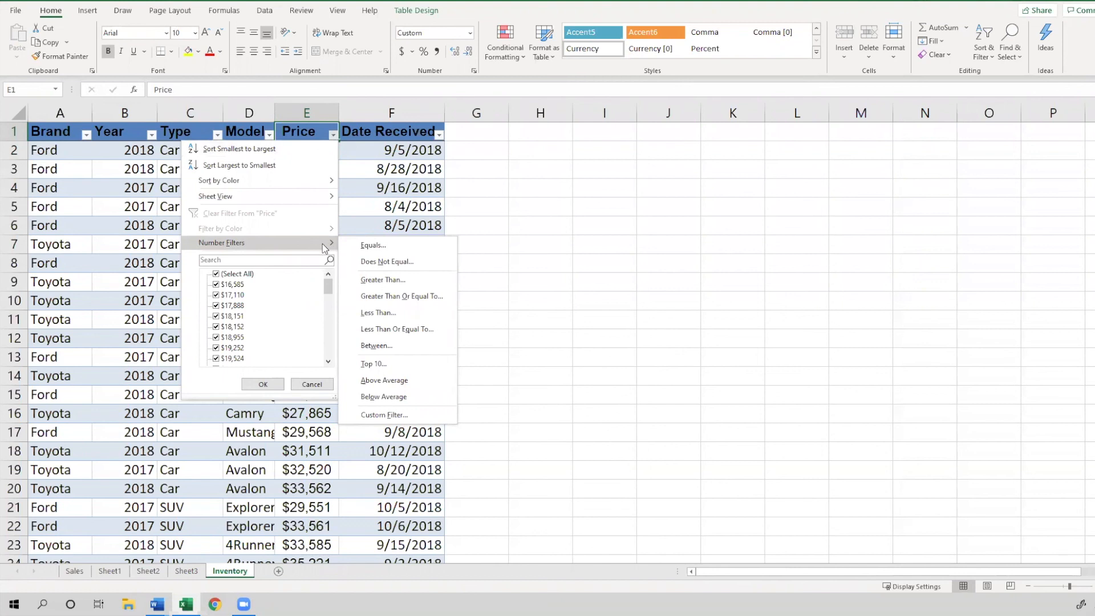
pyautogui.click(382, 344)
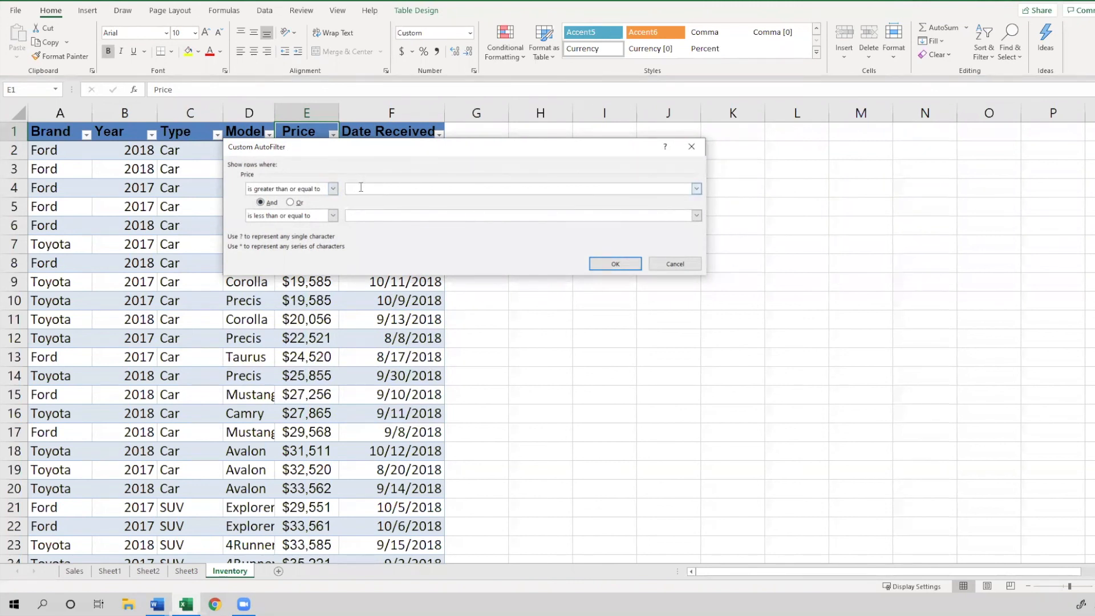
pyautogui.write('20000')
pyautogui.click(360, 217)
pyautogui.write('30000')
pyautogui.click(614, 269)
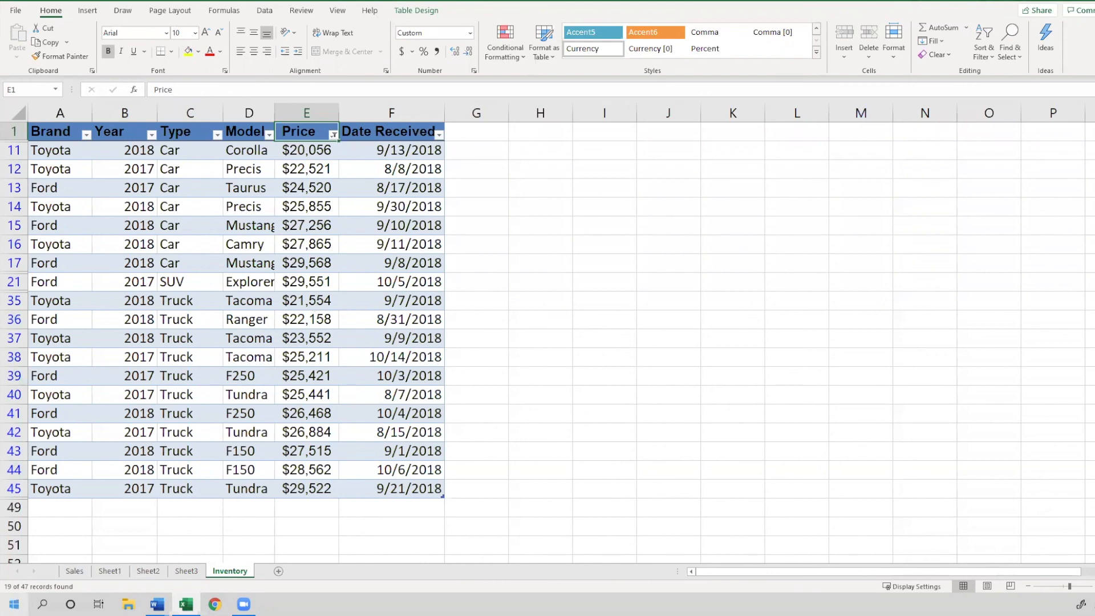
pyautogui.click(157, 604)
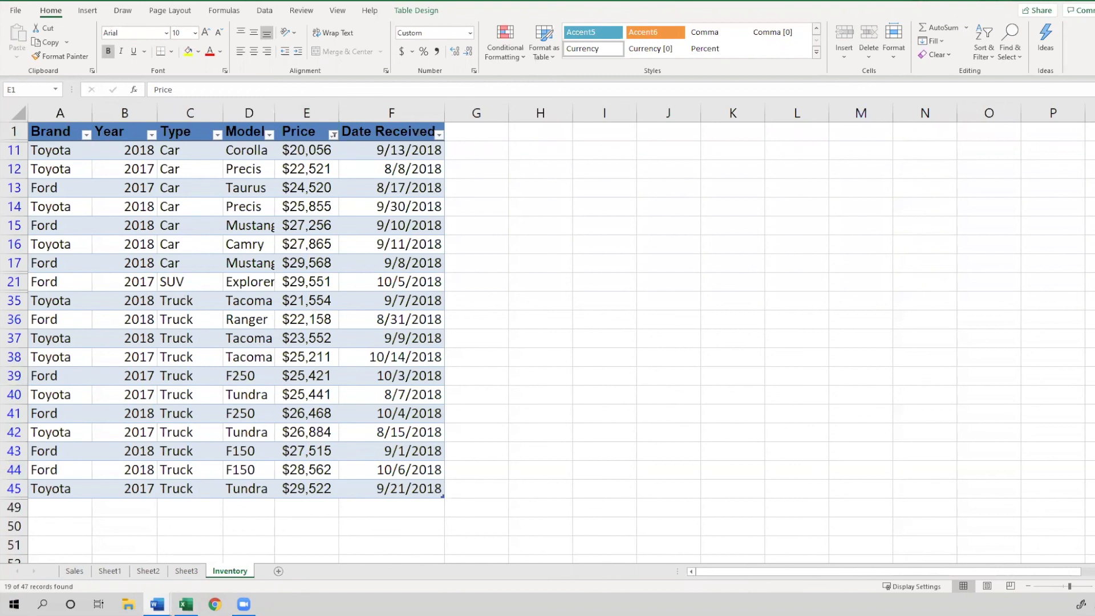